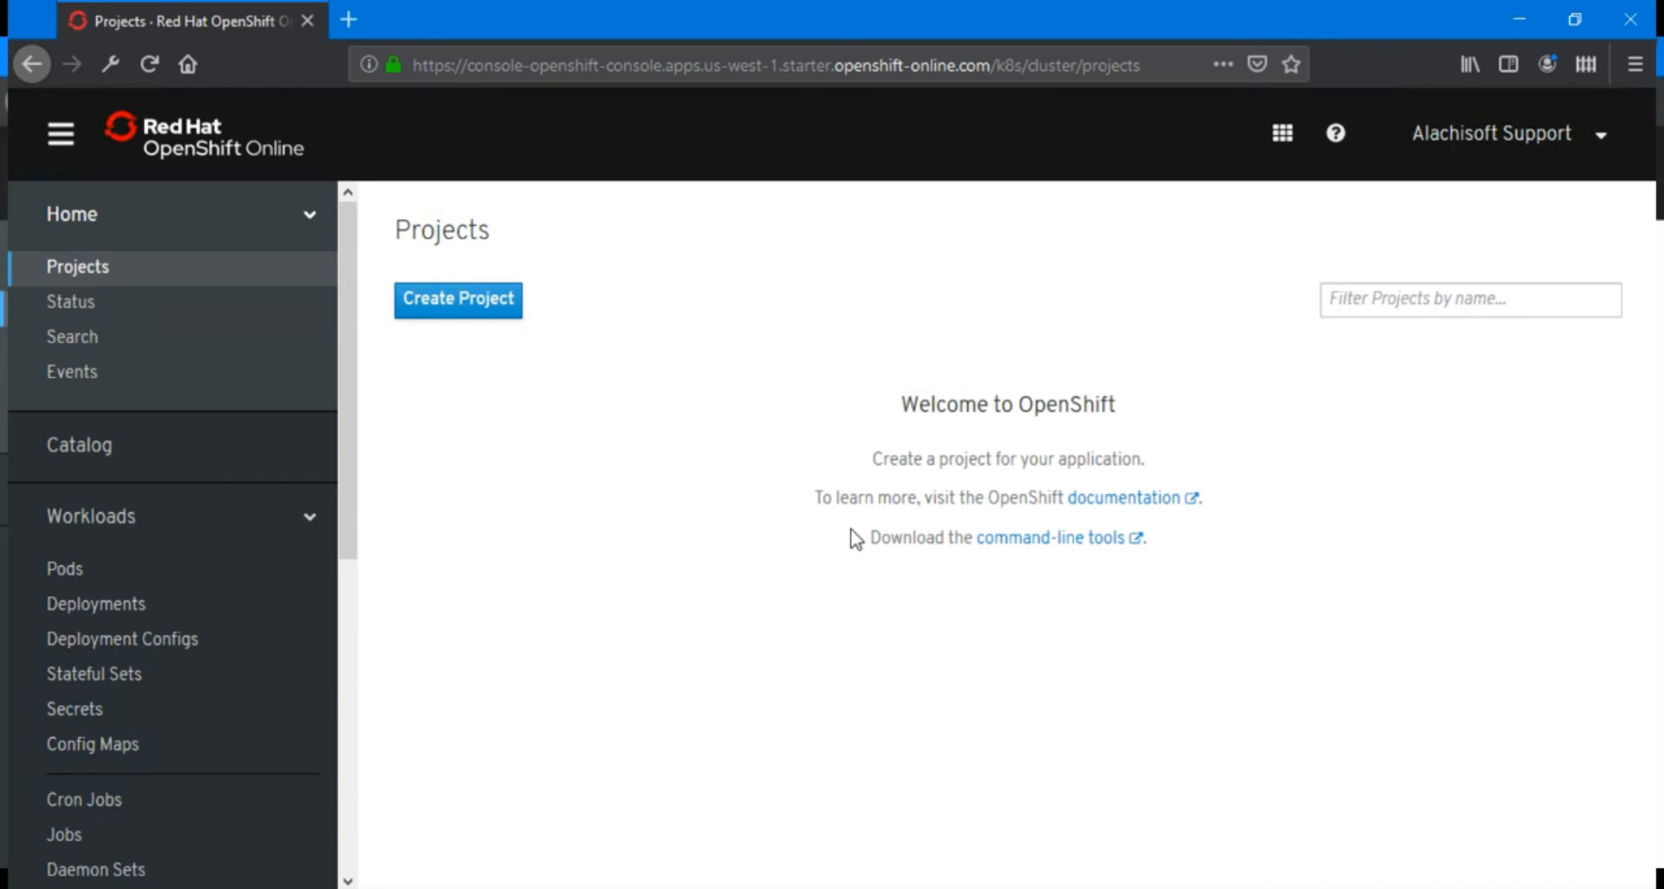
Create a new OpenShift project named ncachedemo.
left_click(455, 309)
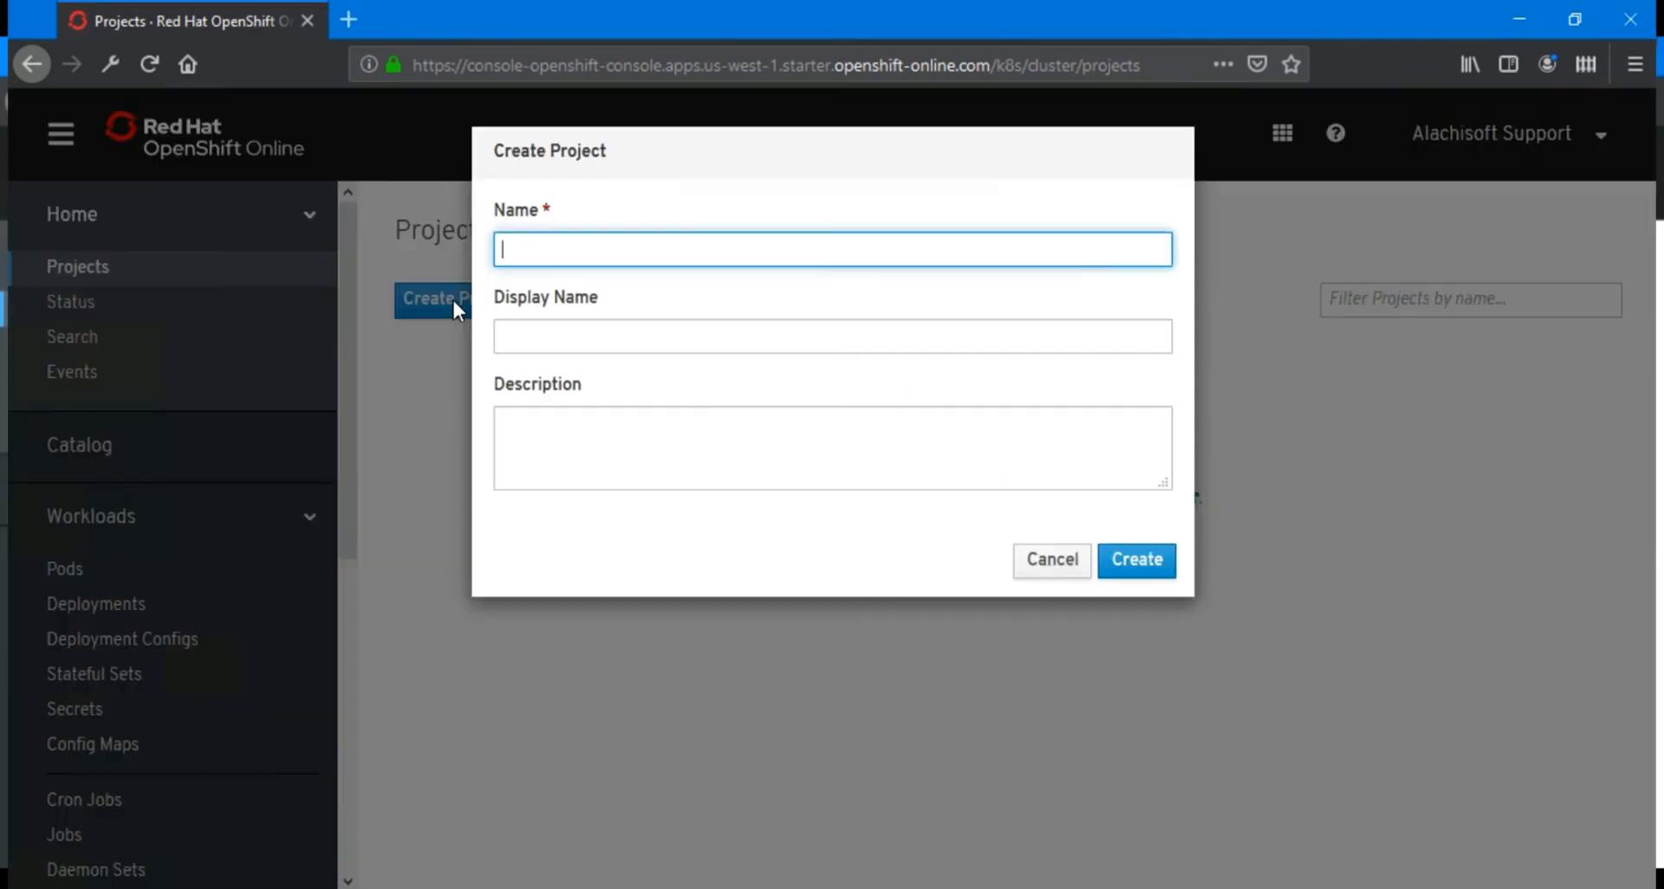
type("ncachedemo")
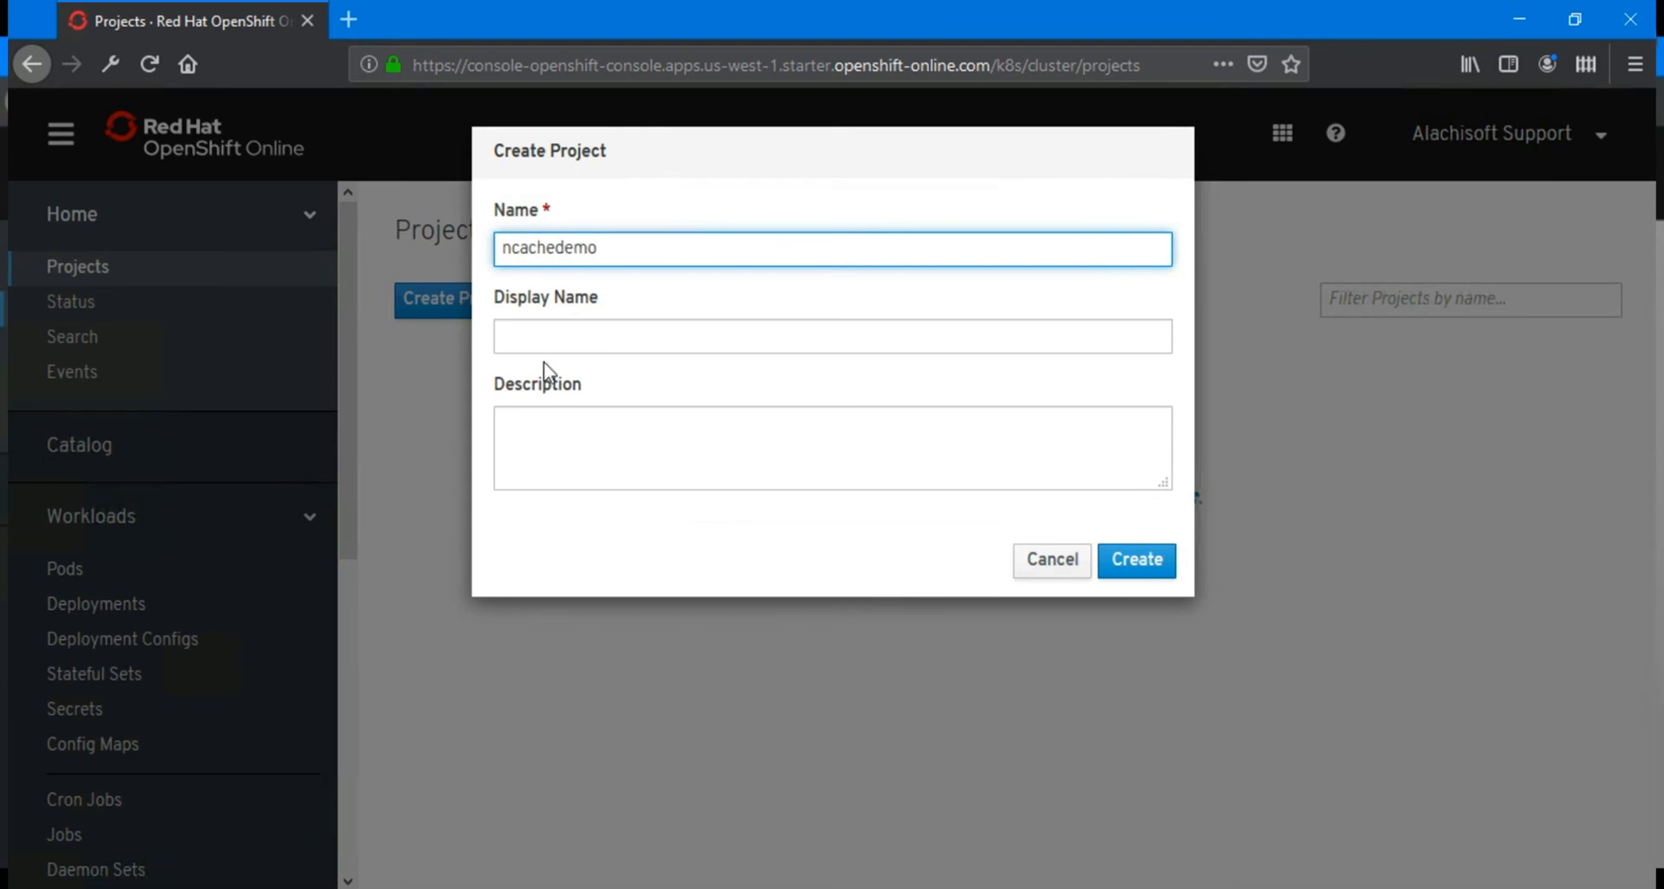
left_click(1129, 562)
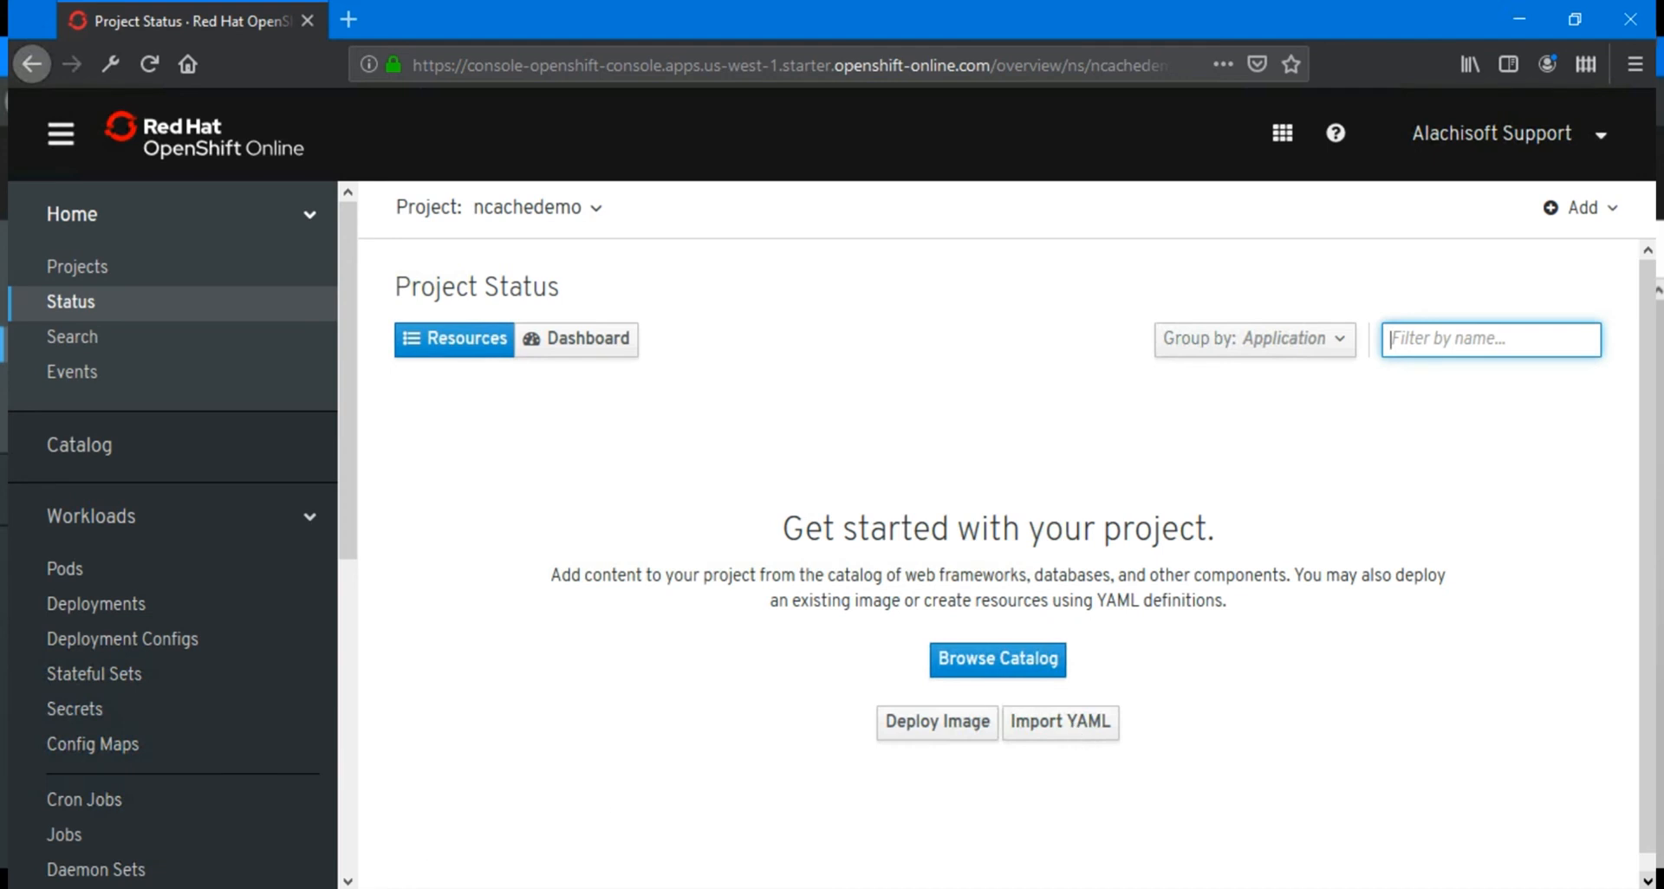
Switch to Notepad++ and examine the kind, replicas, container spec and image path in ncache.yaml.
left_click(382, 888)
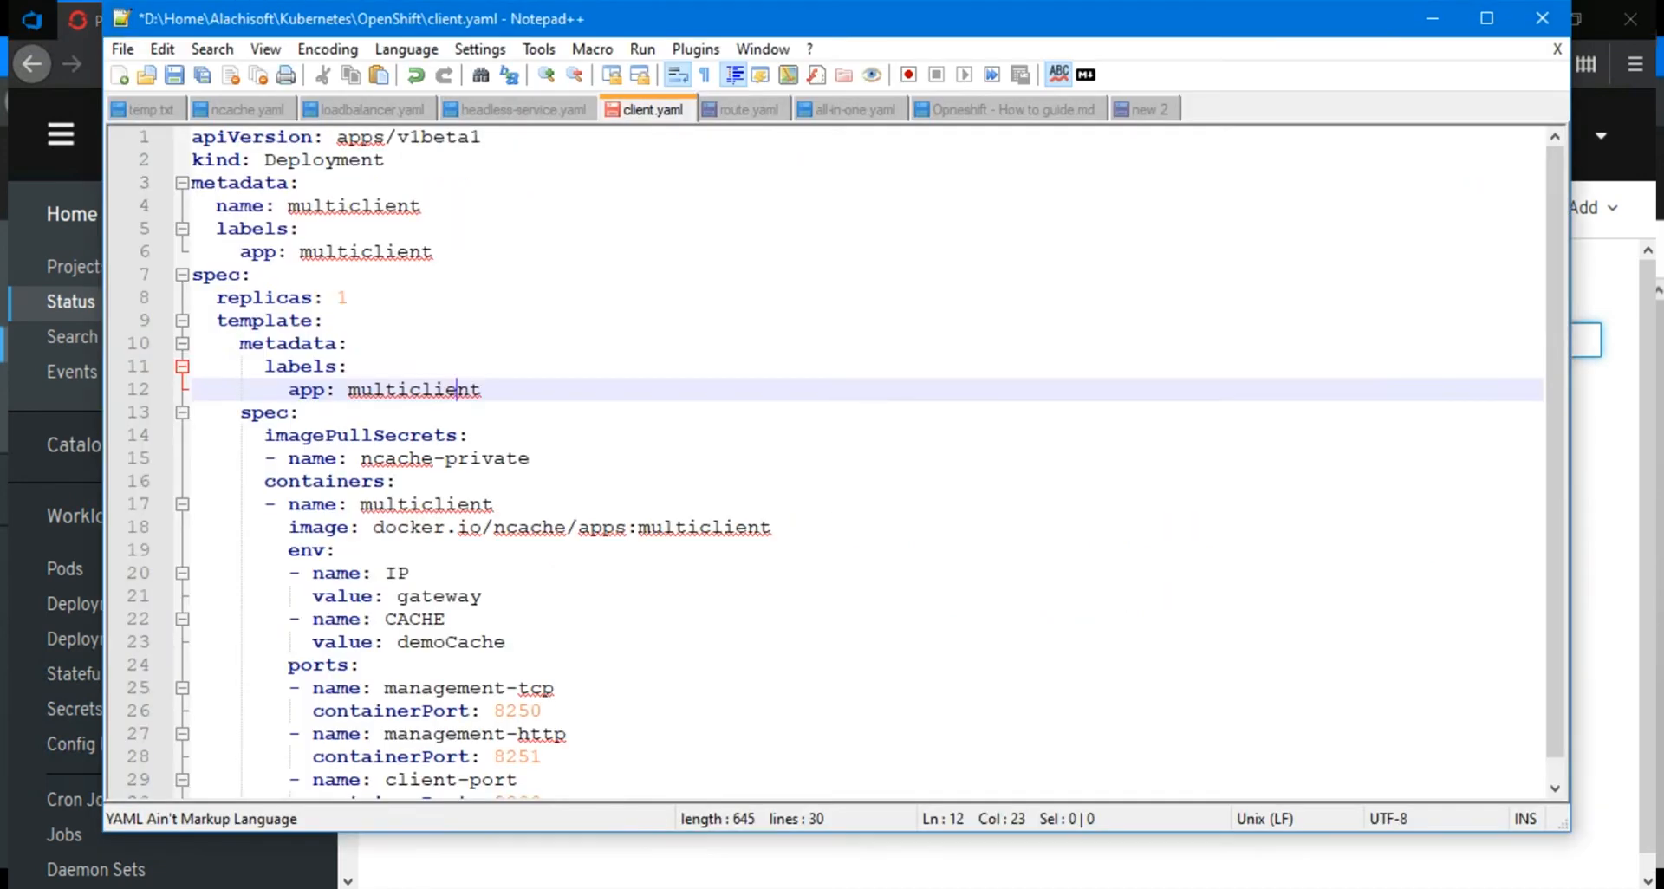
left_click(252, 110)
left_click(466, 416)
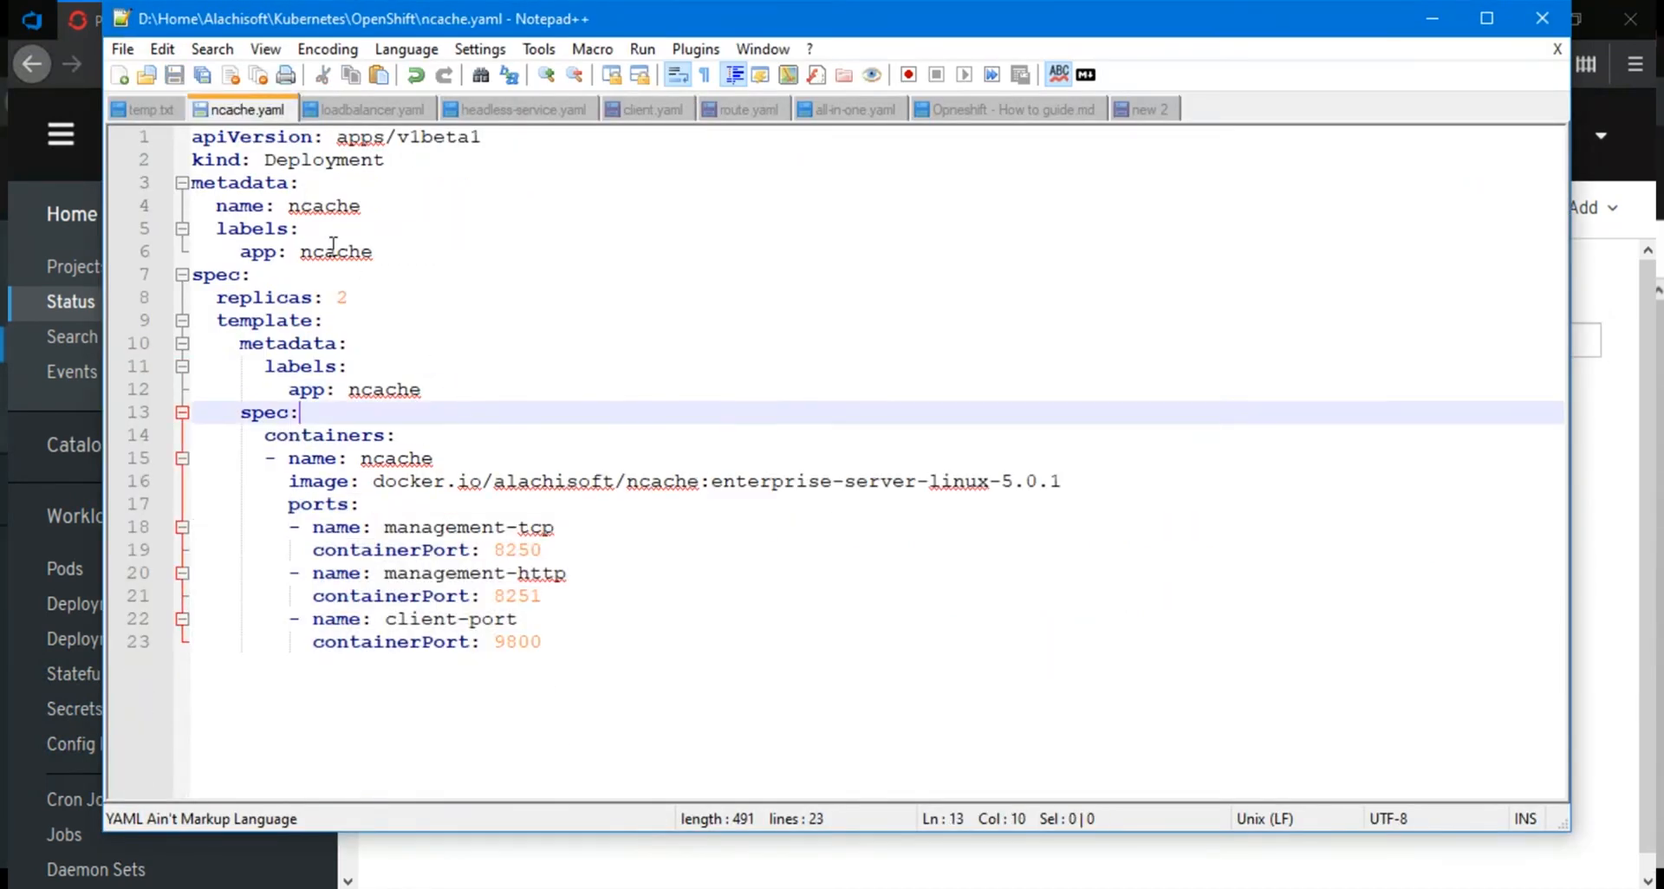
double_click(305, 162)
left_click(327, 165)
double_click(327, 165)
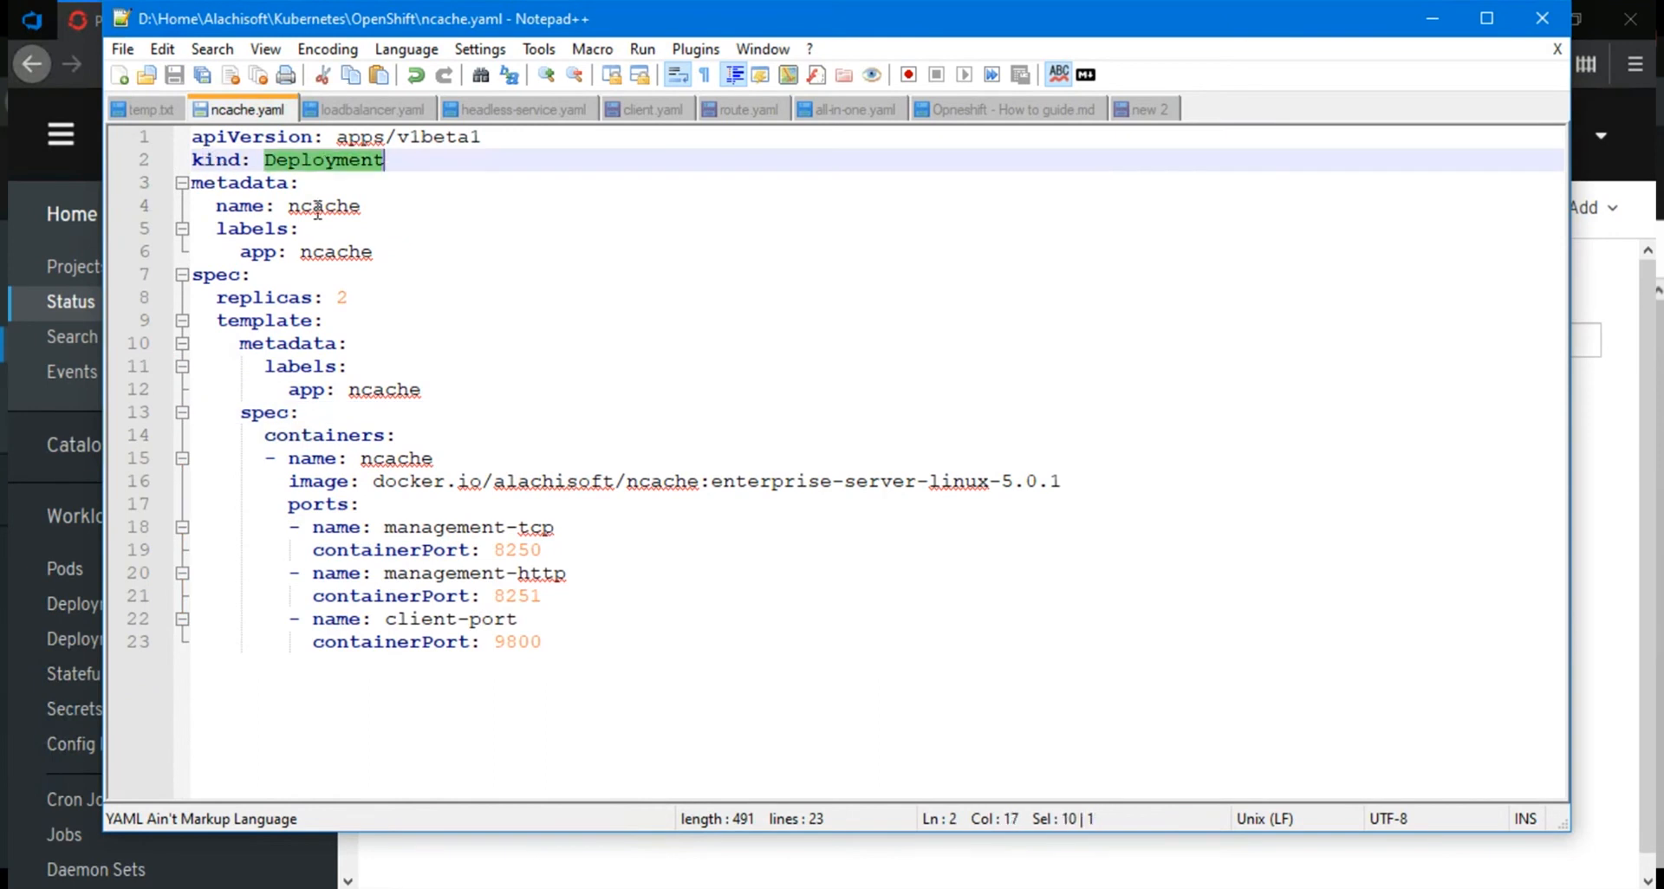
left_click(219, 297)
left_click(398, 297, "shift")
left_click_drag(229, 413, 548, 645)
left_click(431, 503)
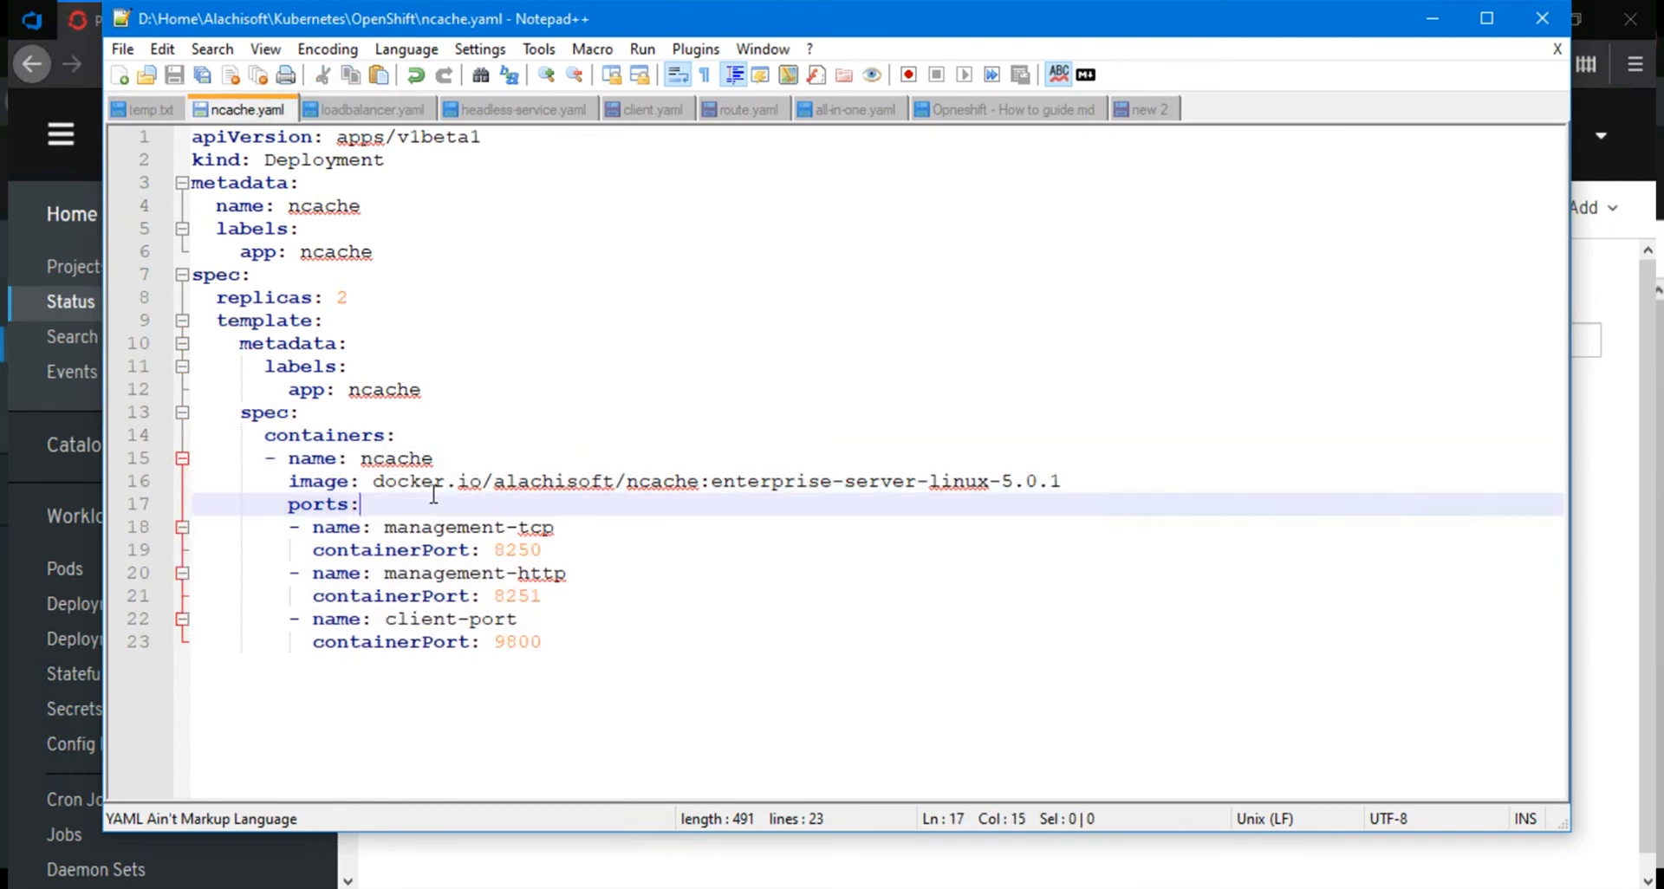
left_click(372, 481)
left_click_drag(493, 481, 1075, 488)
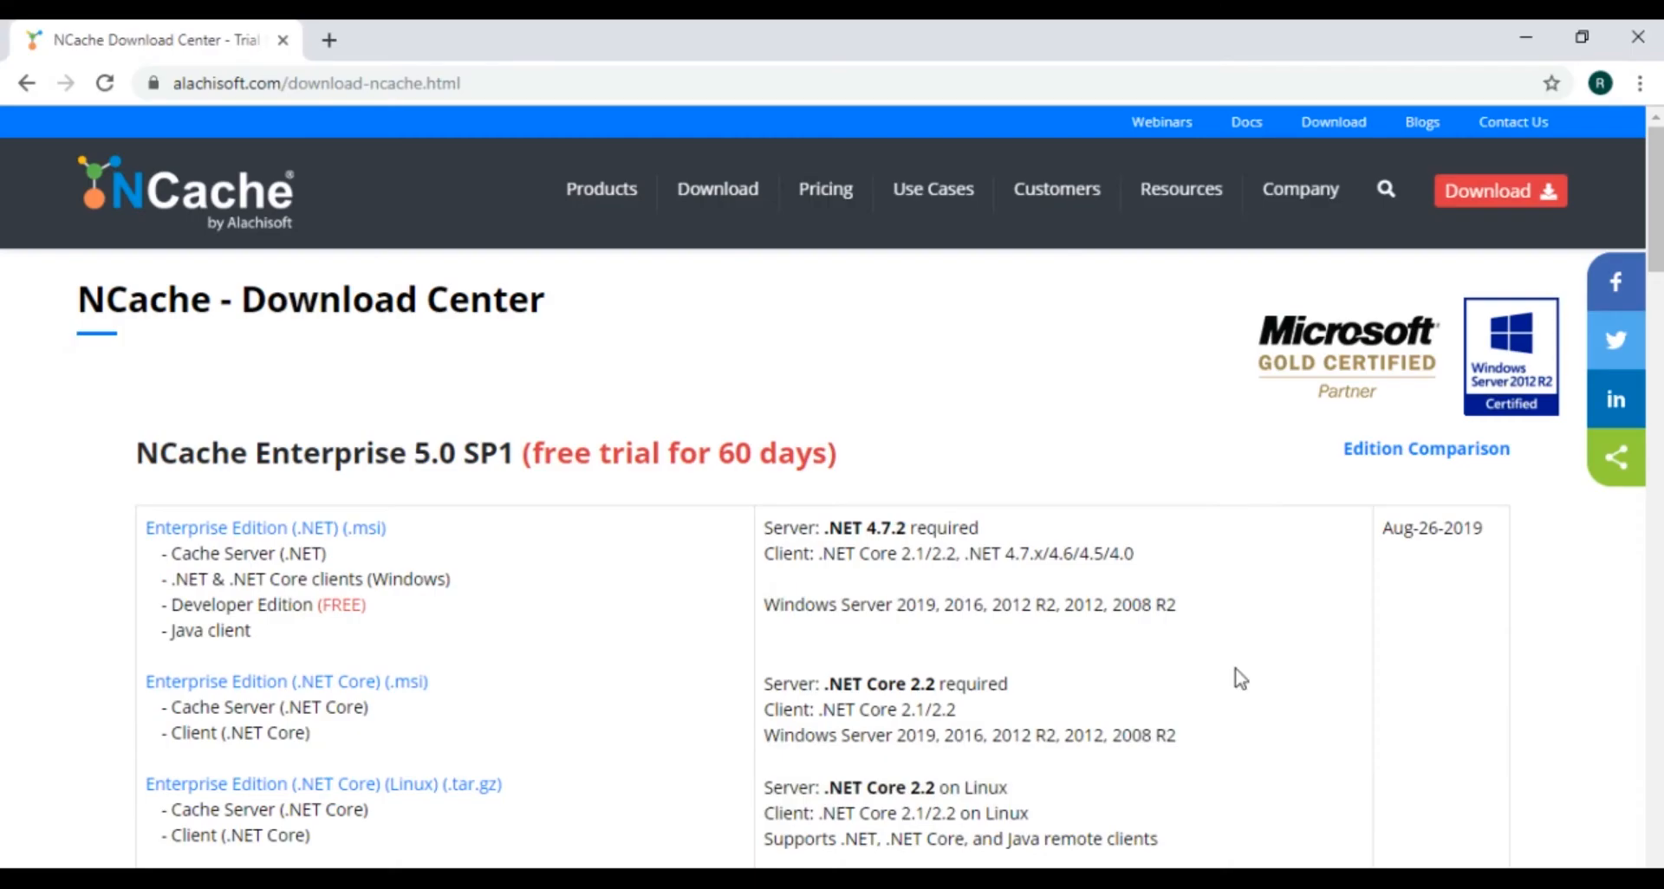
On the NCache Download Center page, find the Docker Image (Cache Server) (Linux) link and review its Docker Hub page.
mouse_move(631, 208)
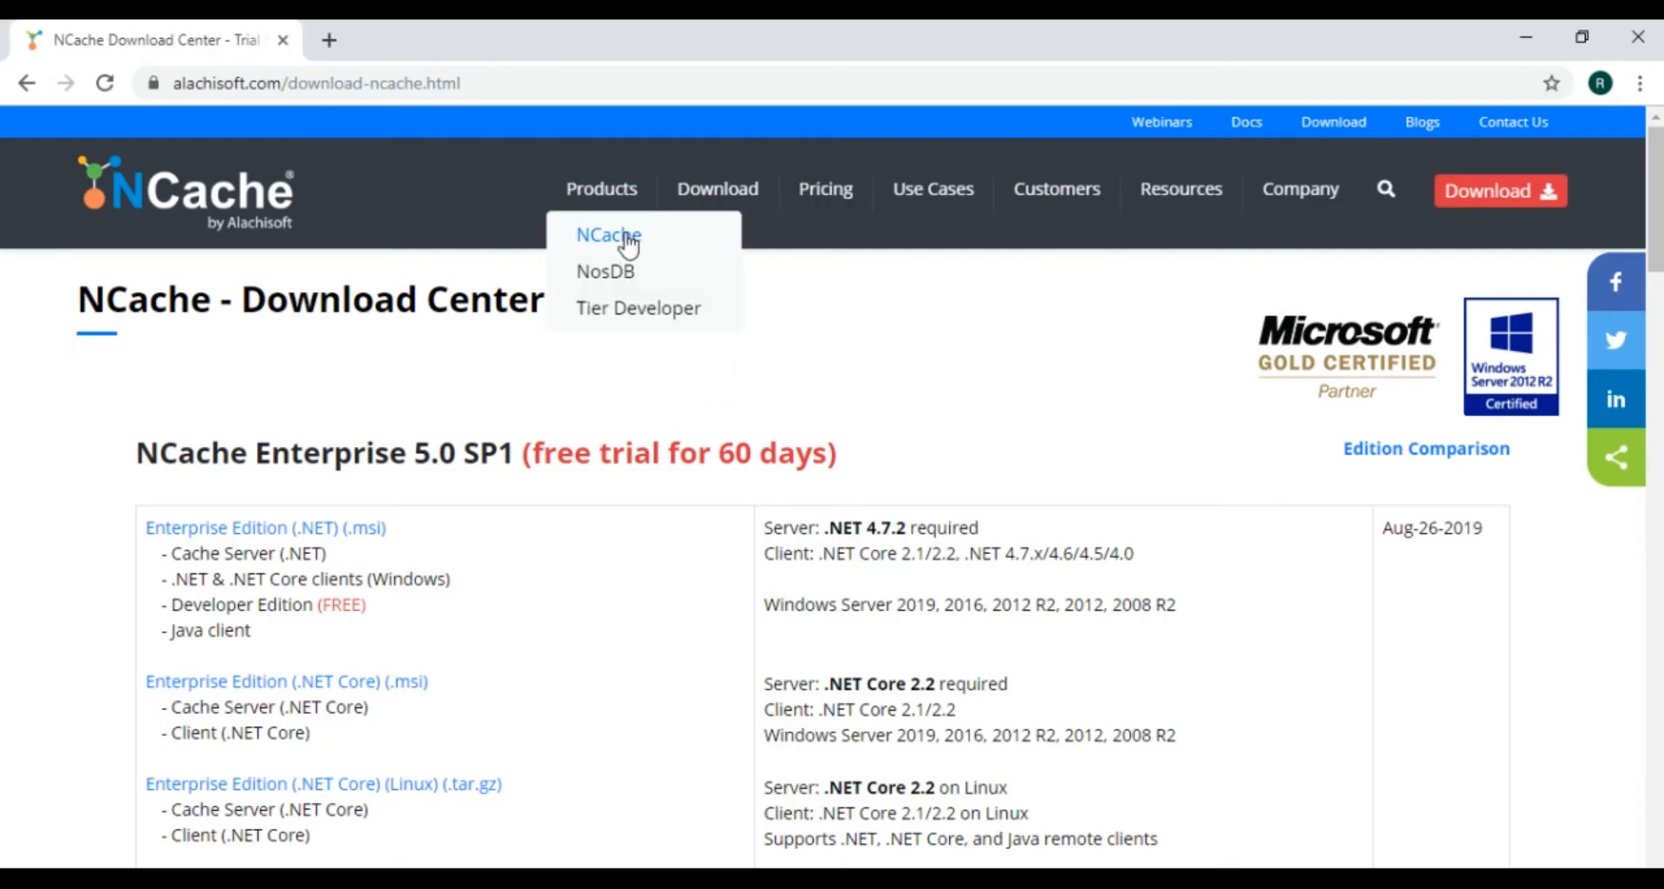
mouse_move(717, 192)
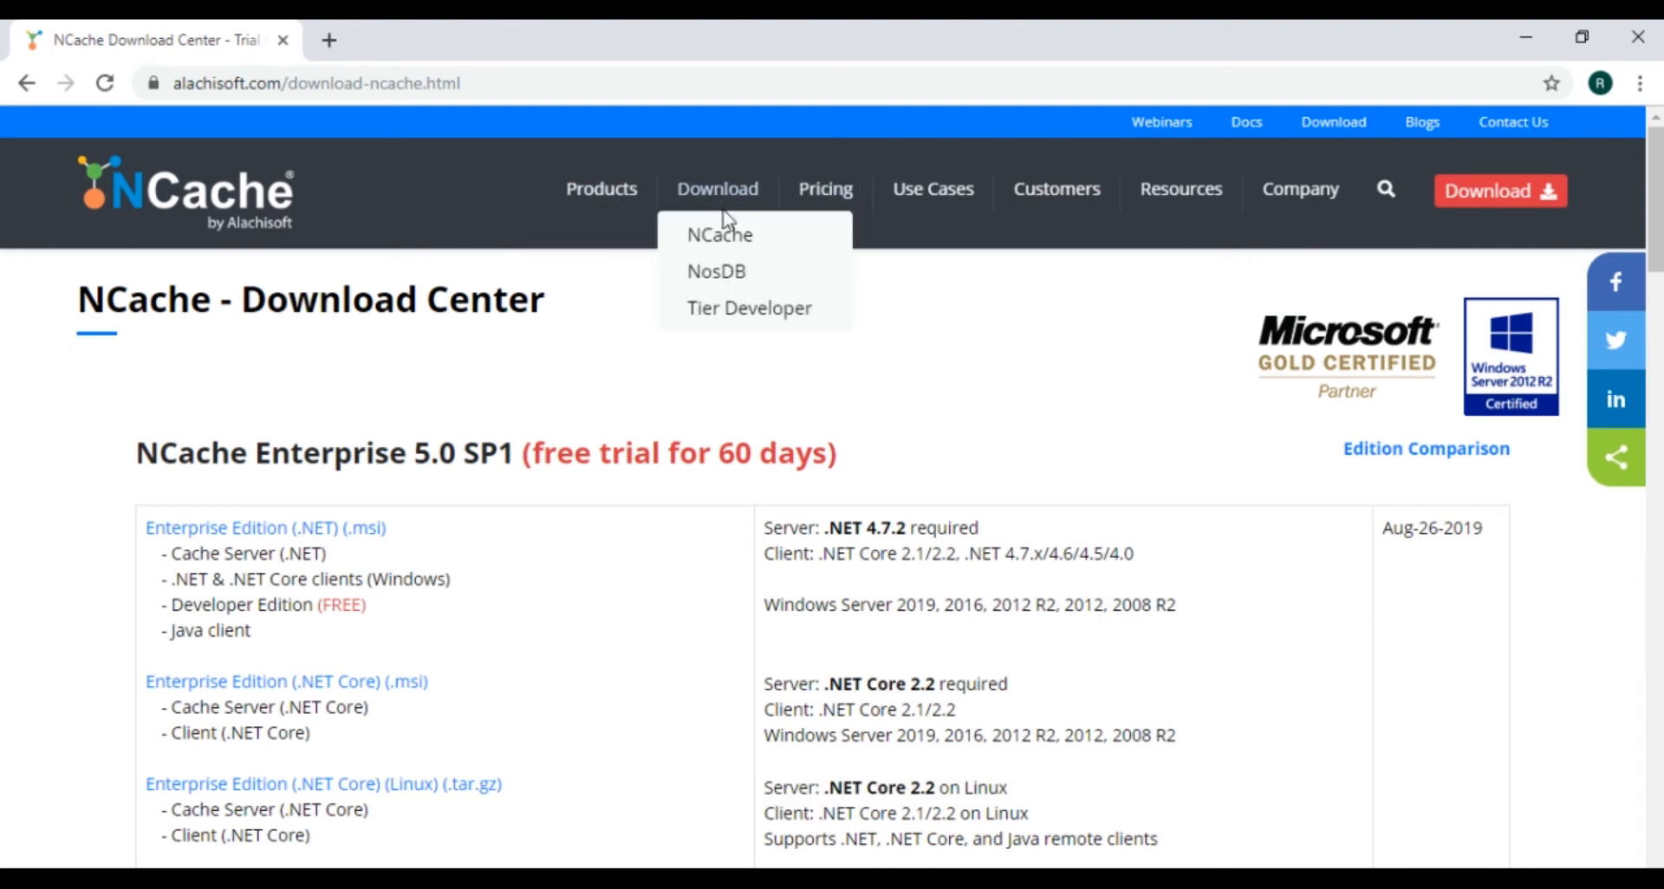
scroll(772, 445, "down", 3)
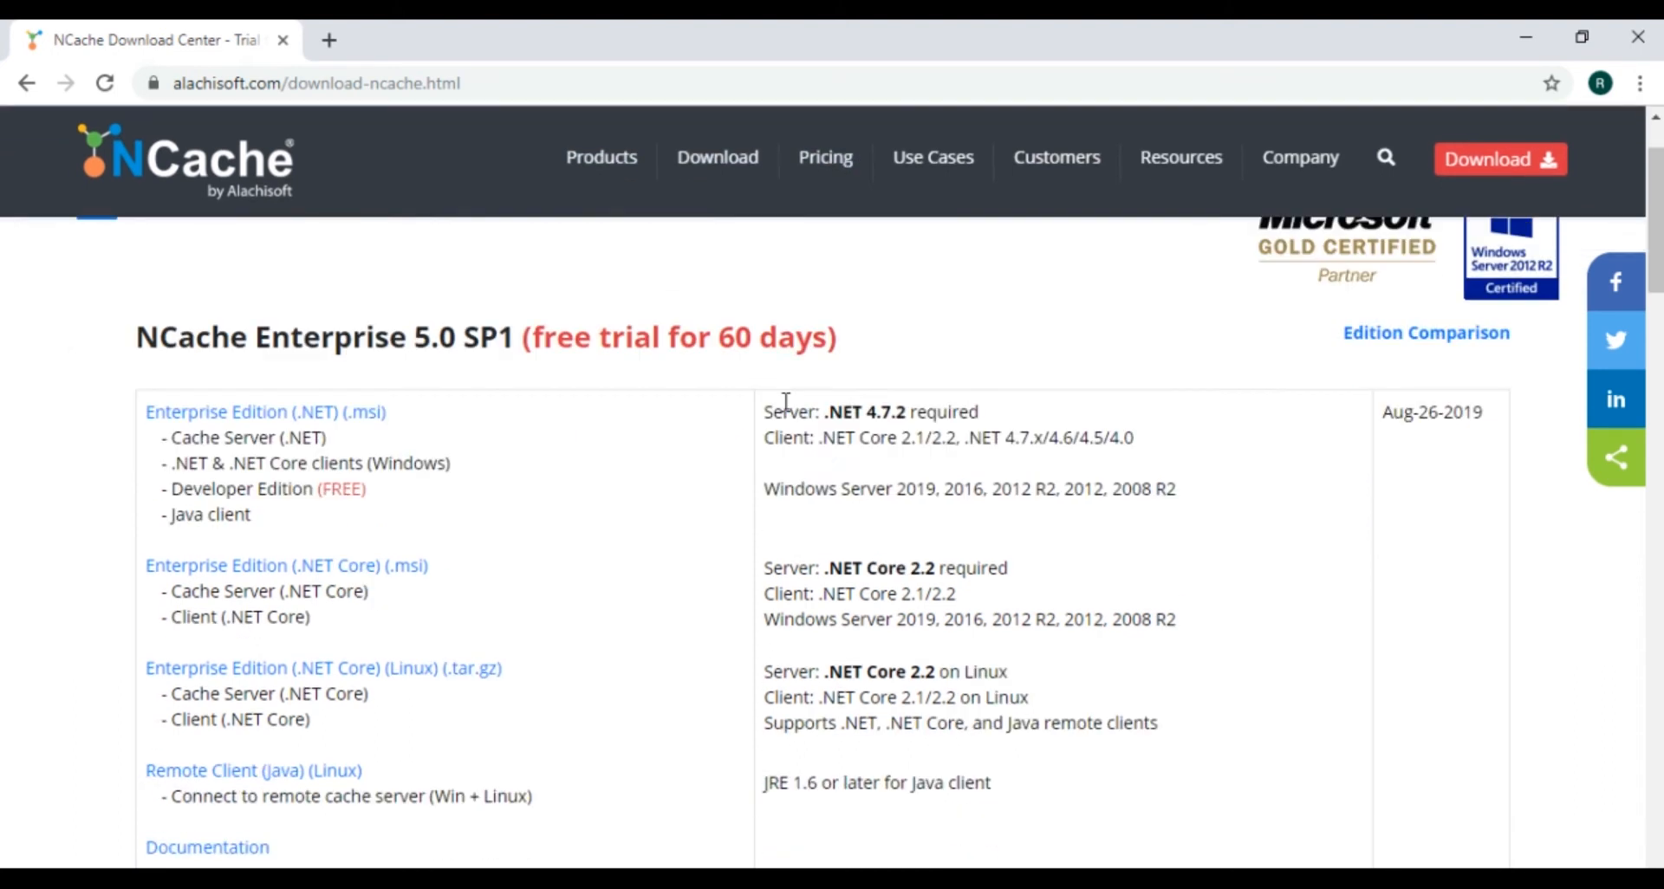
scroll(364, 697, "down", 3)
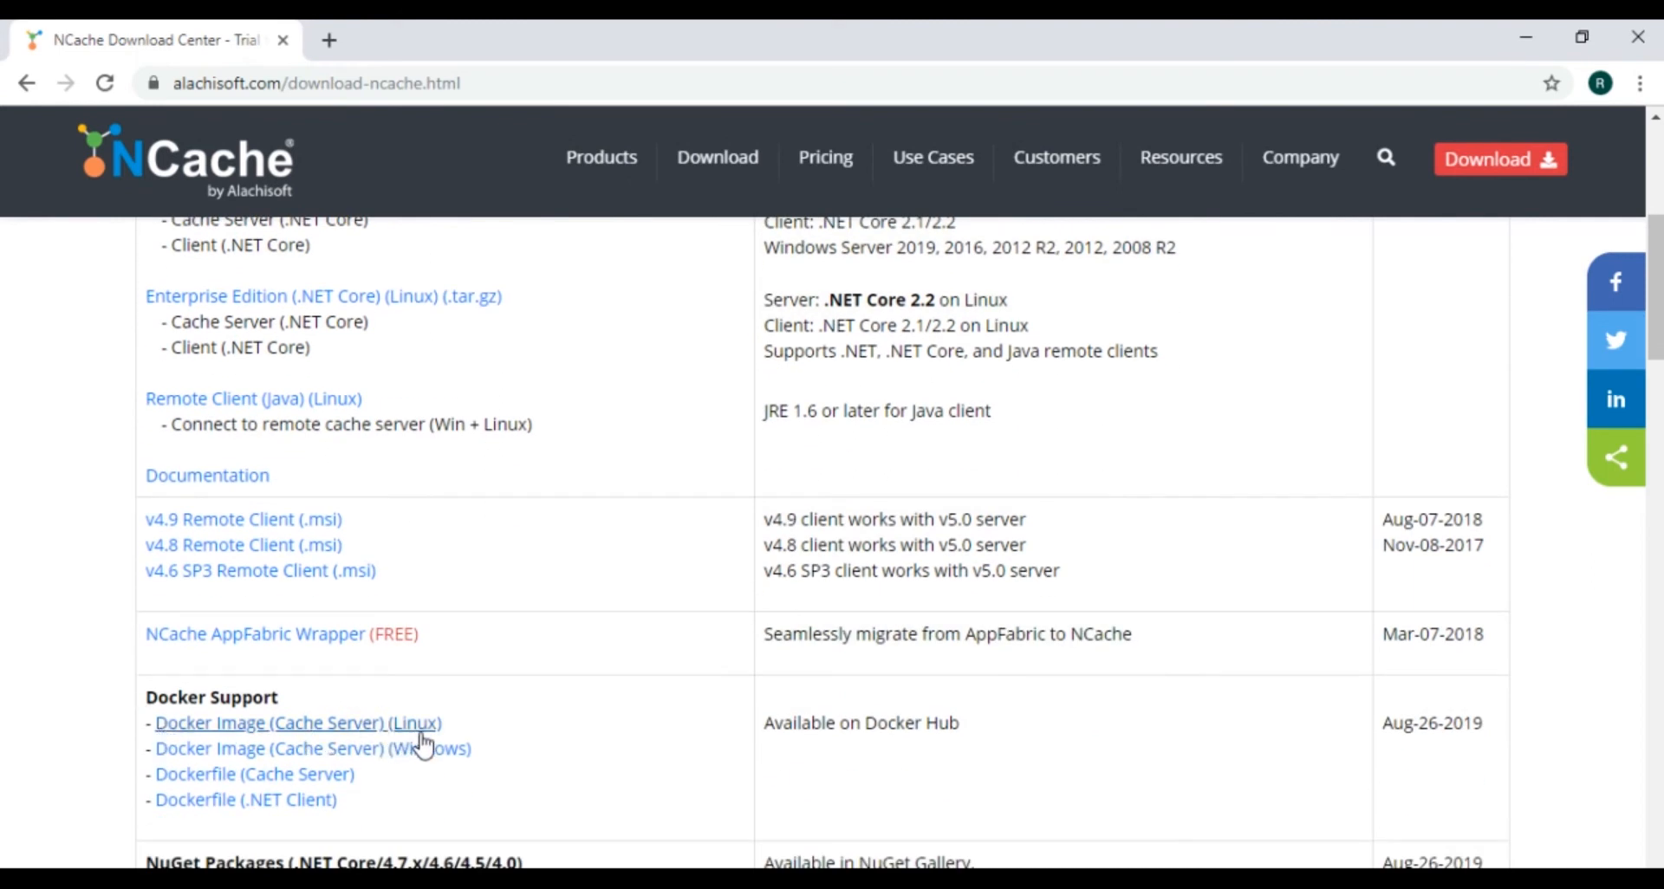
left_click(359, 730)
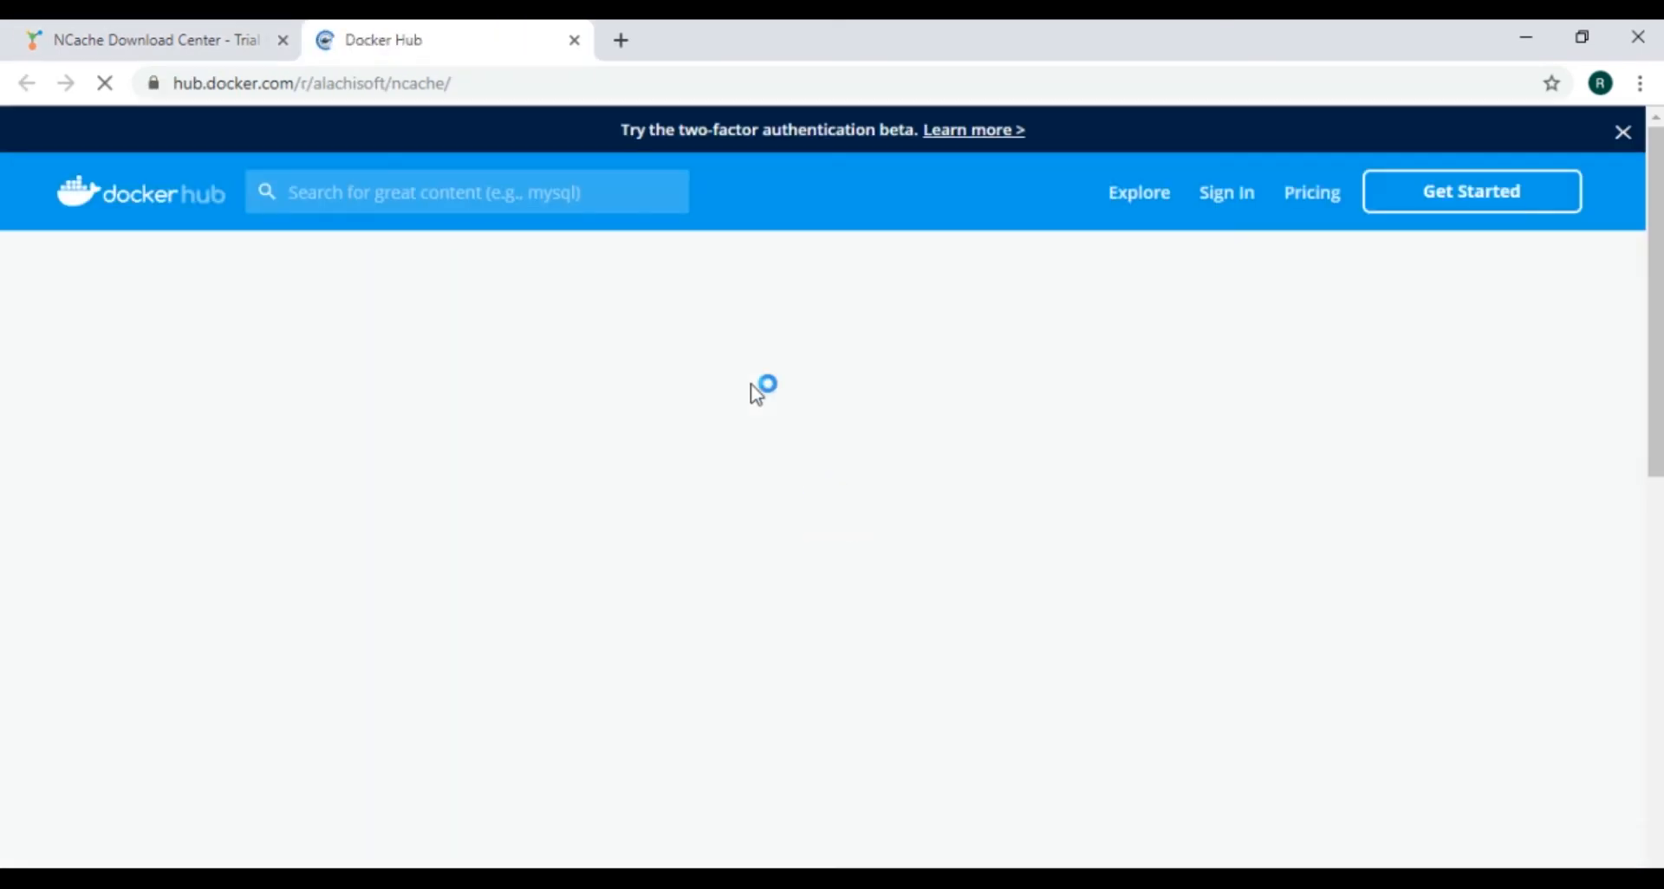
scroll(1066, 460, "down", 1)
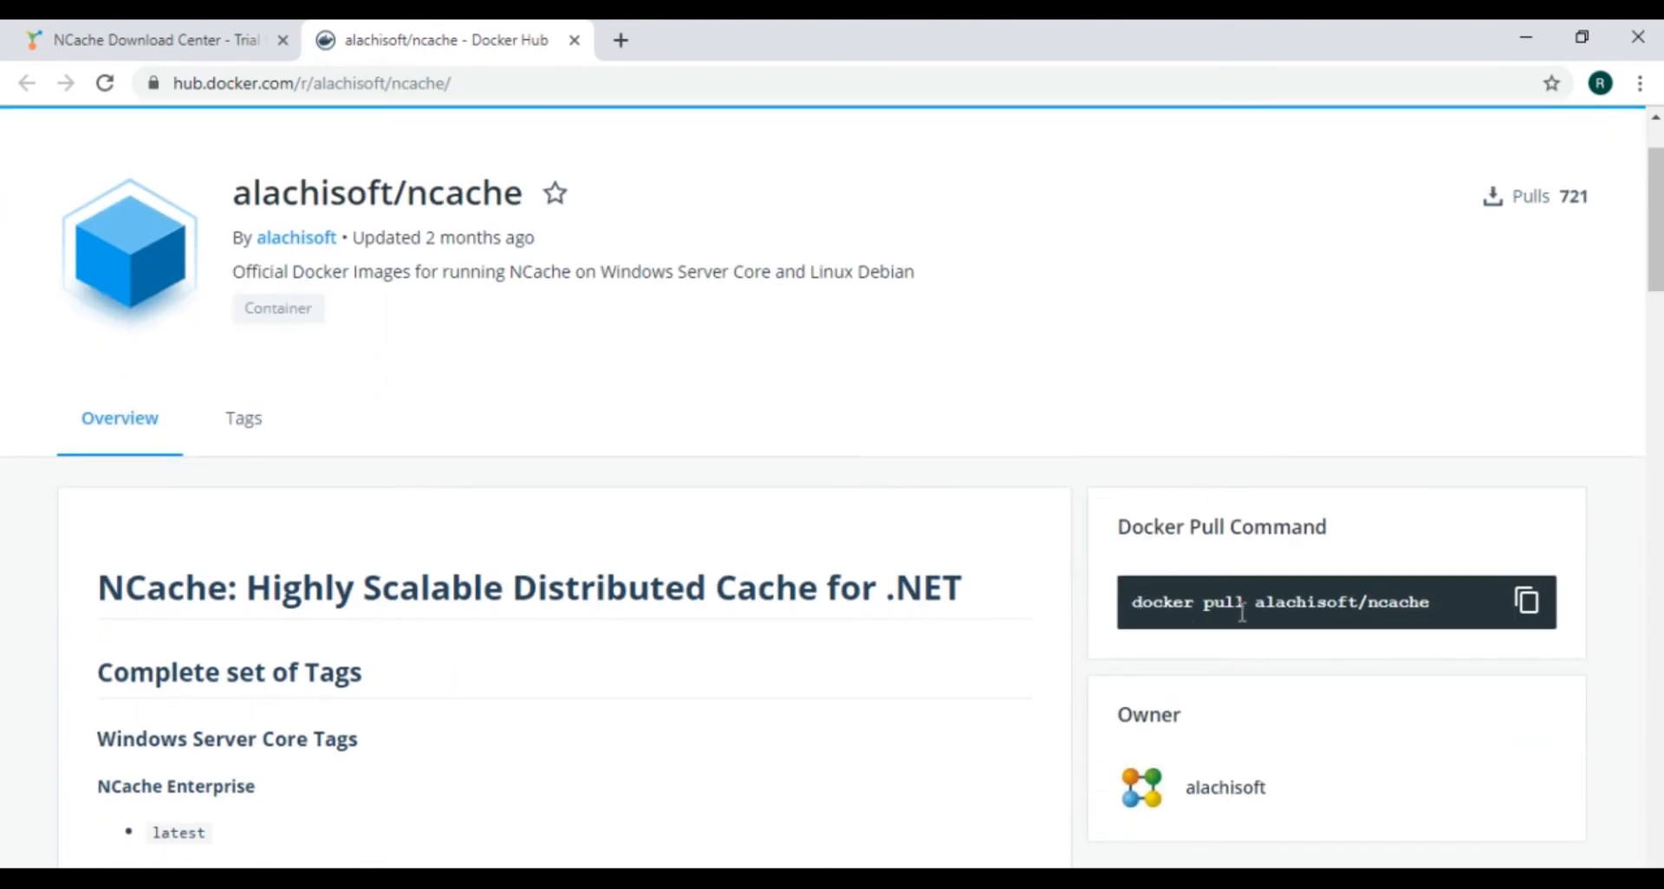
scroll(620, 696, "down", 7)
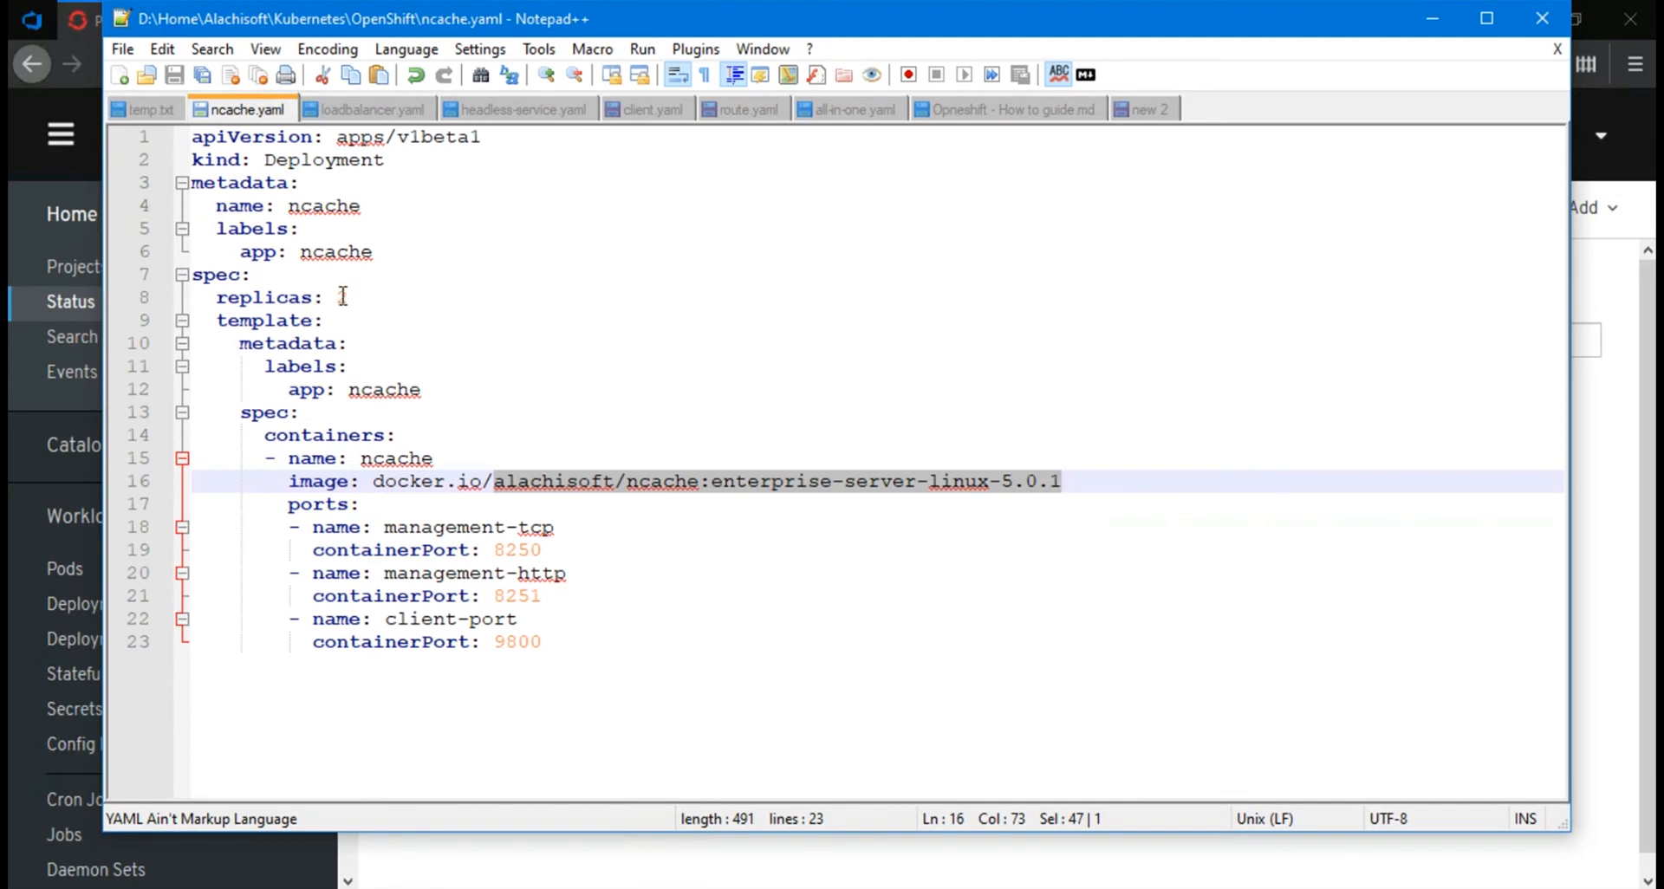
Switch back to Notepad++ and review the replicas value and the container ports section of ncache.yaml.
double_click(343, 298)
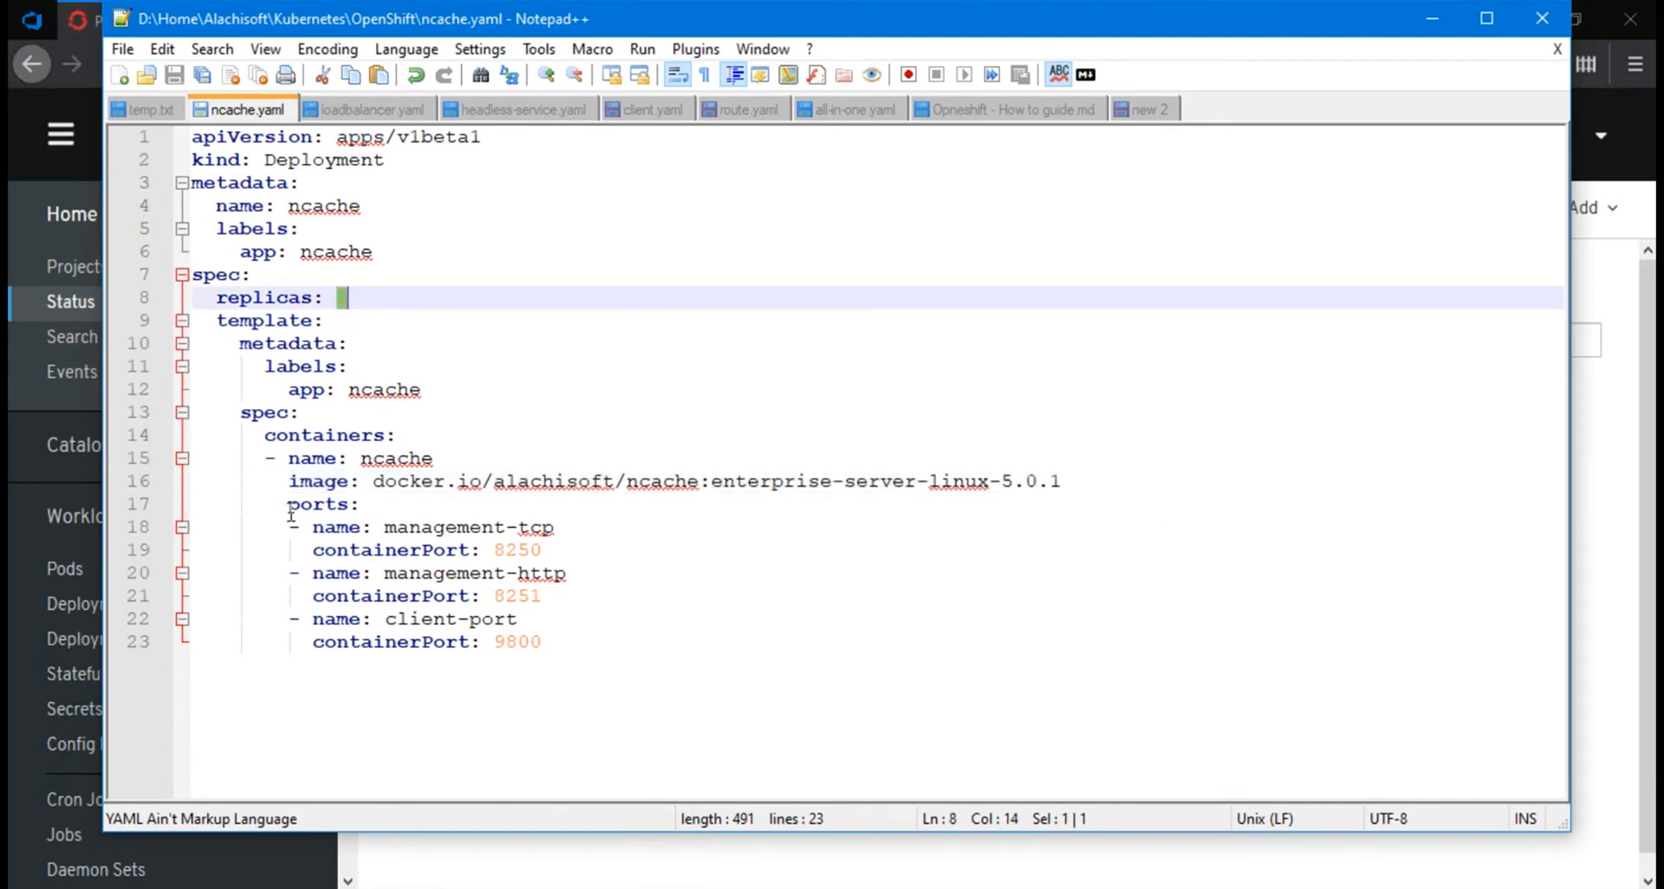
left_click_drag(287, 504, 565, 645)
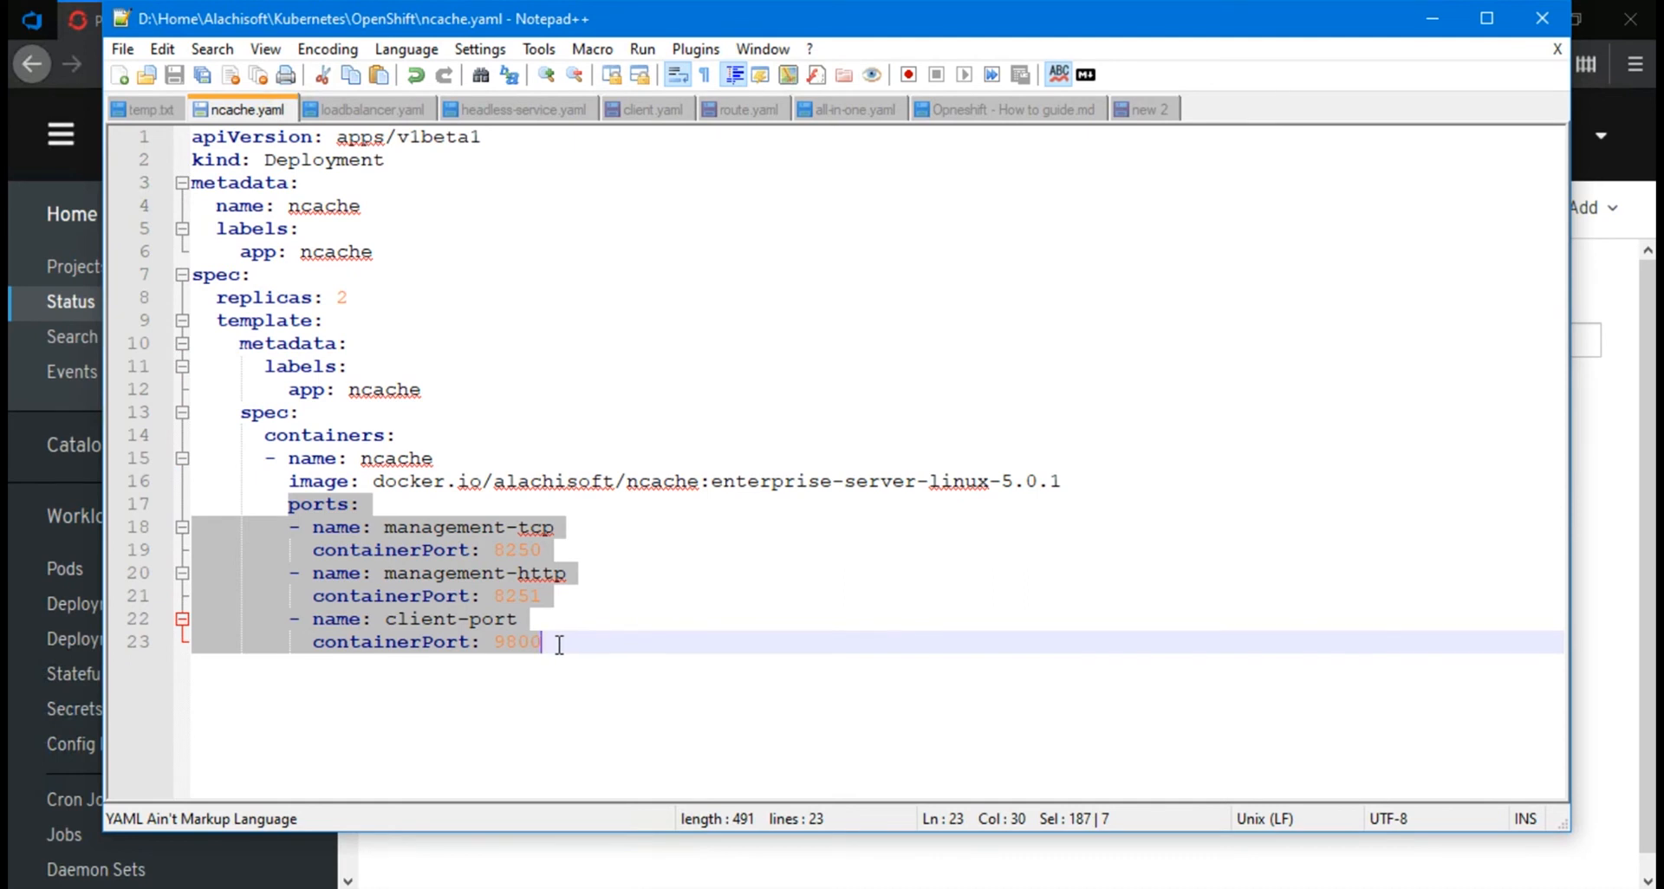
left_click(513, 382)
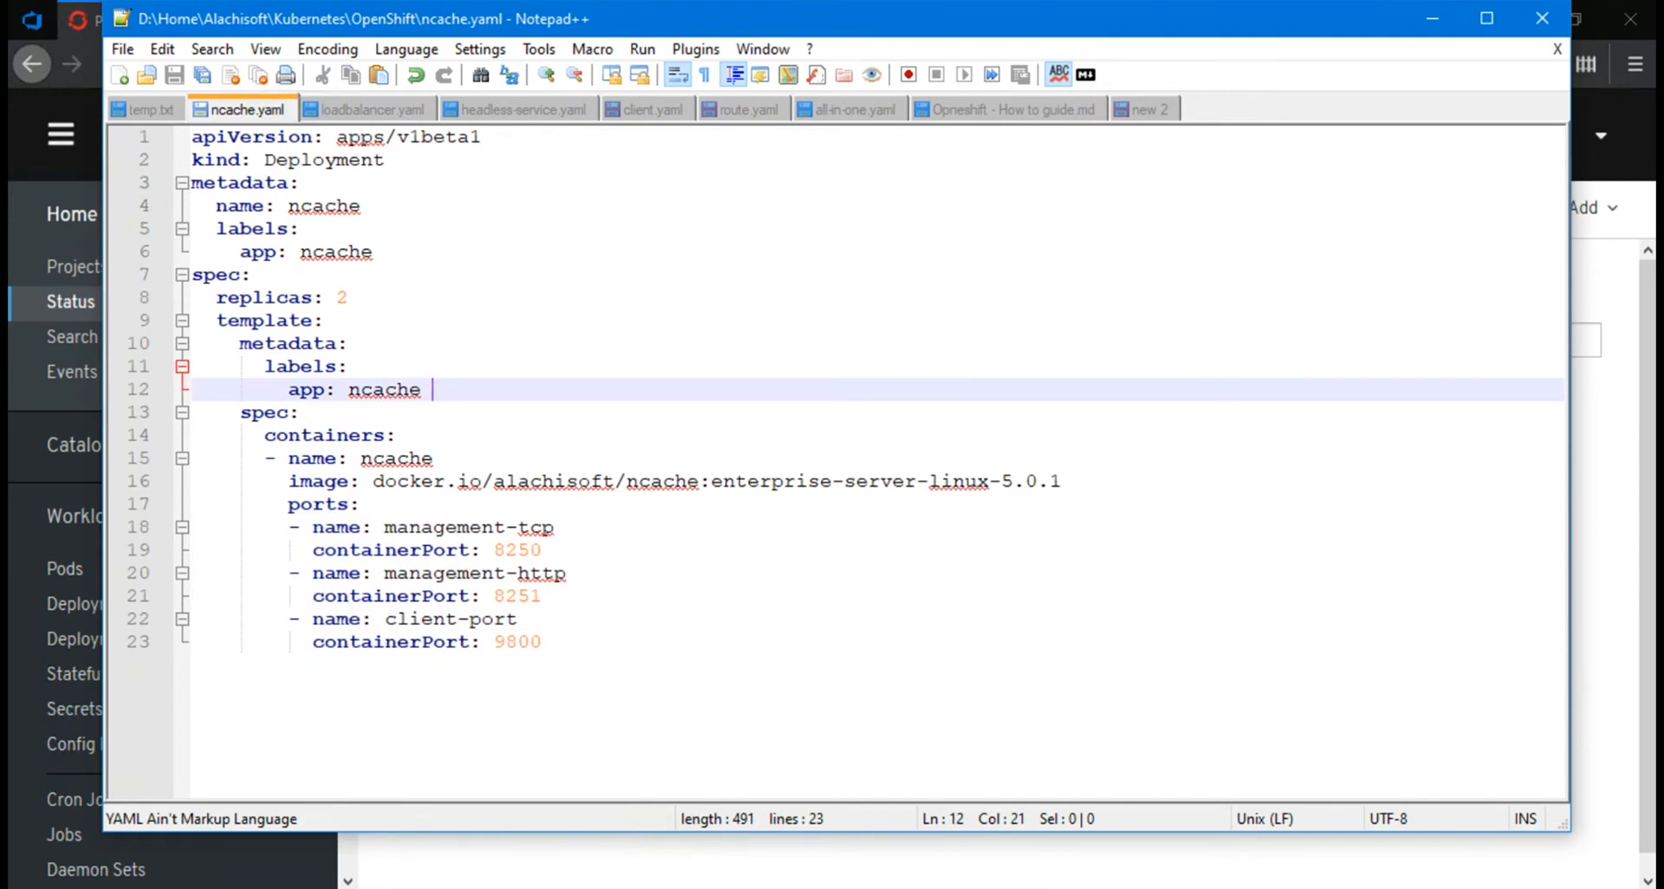
Switch to the OpenShift console and create the ncache deployment by importing the ncache.yaml definition into the project.
left_click(1611, 518)
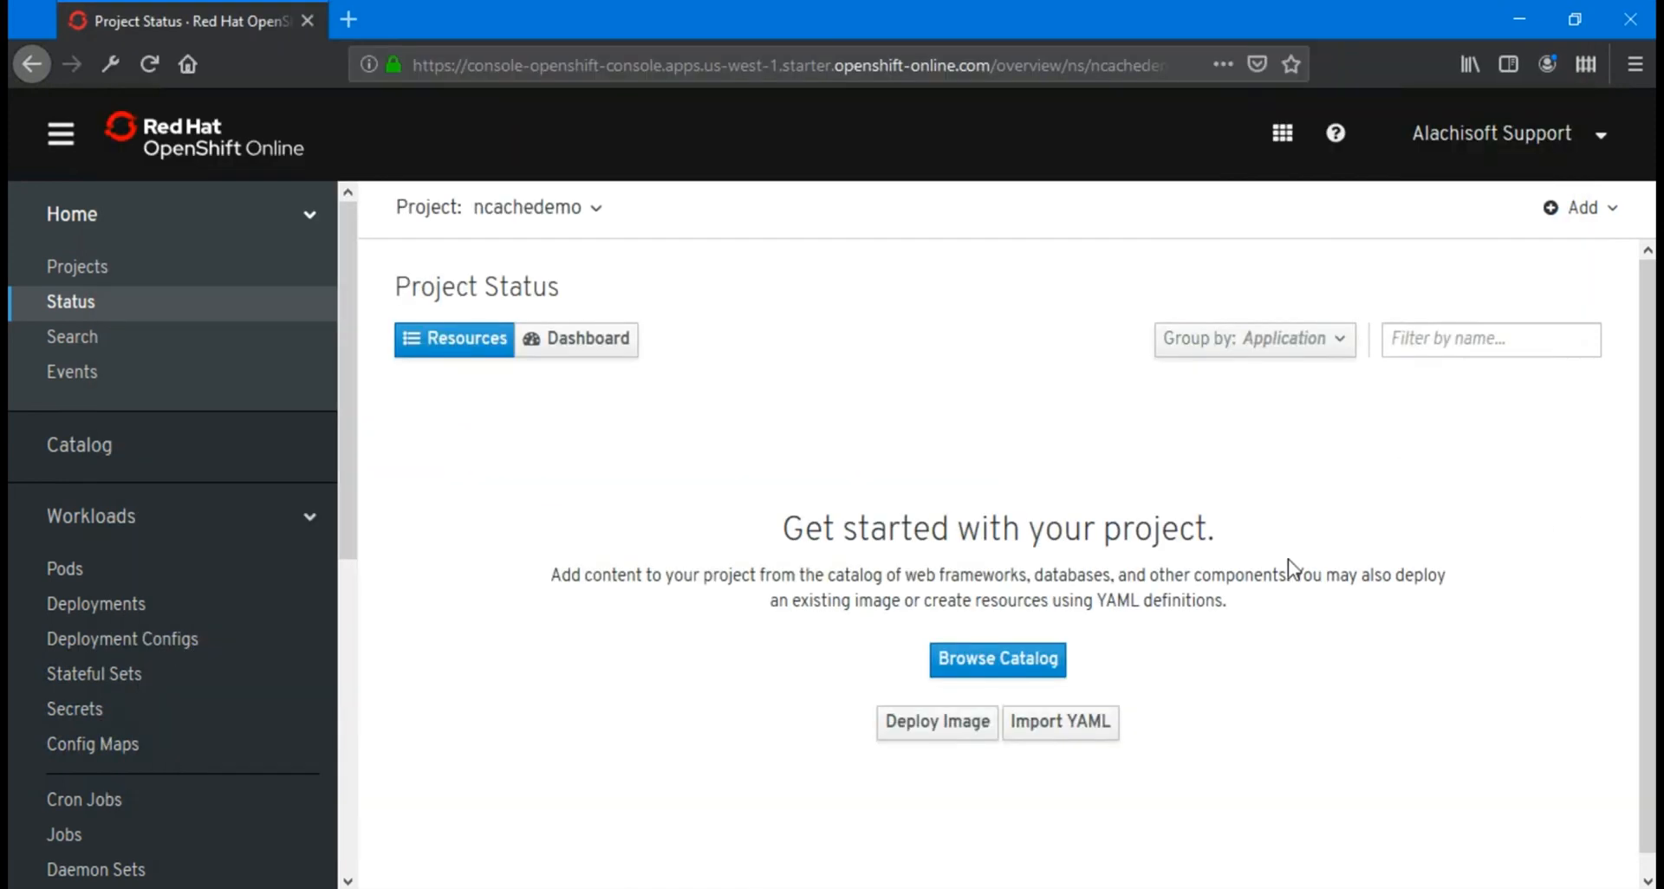
left_click(1051, 730)
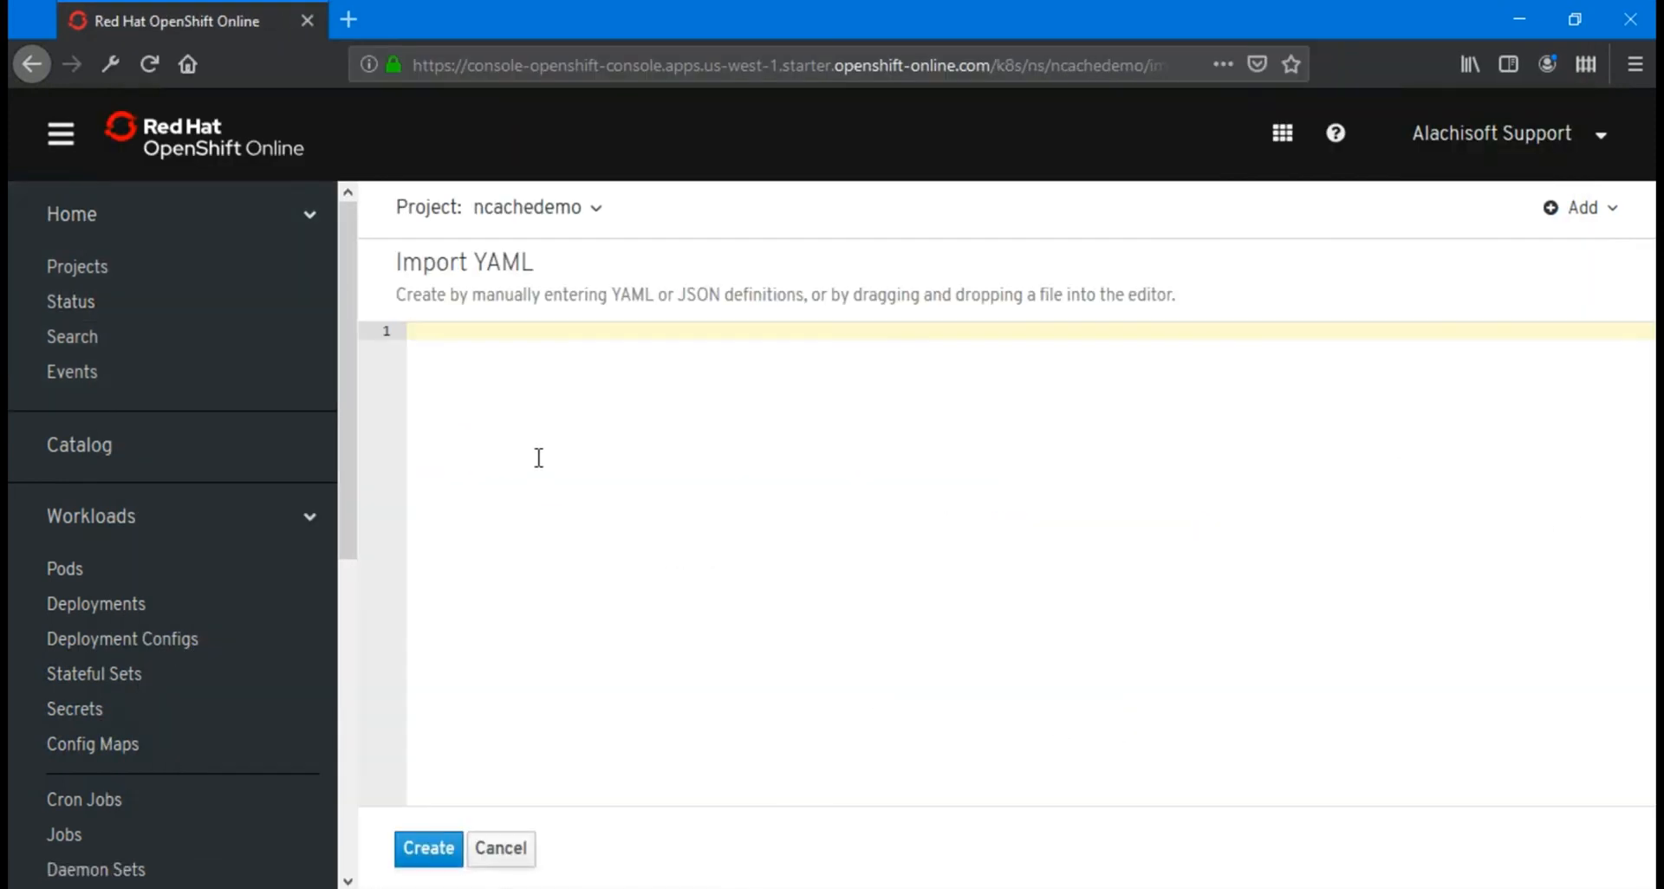
key("ctrl+v")
left_click(434, 847)
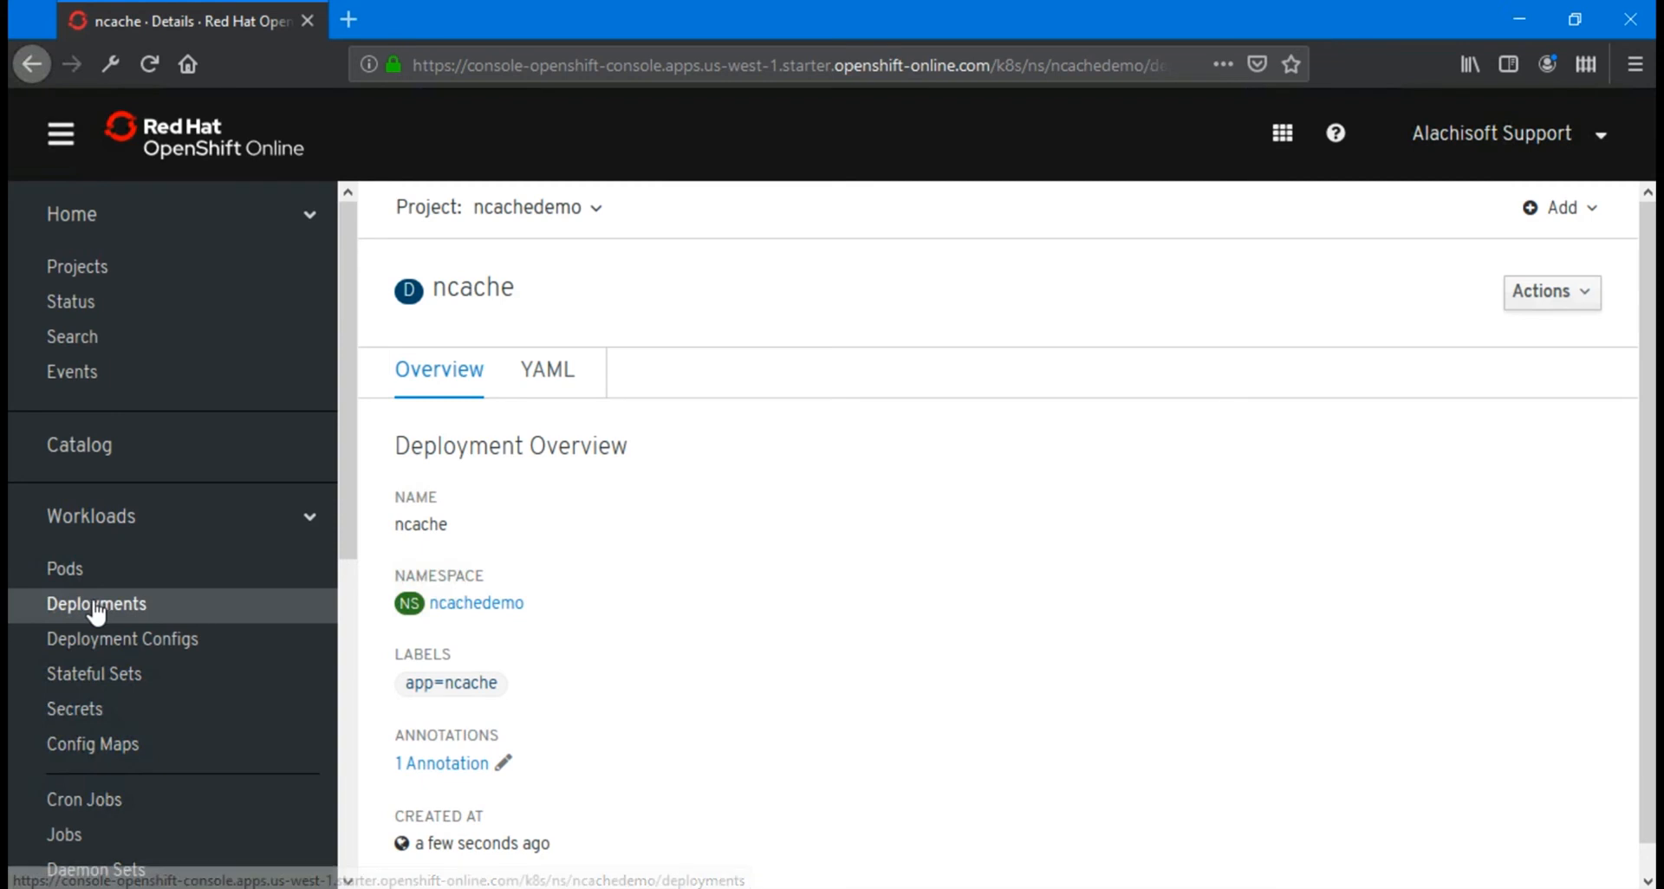
Check the project's deployments and examine the pods of the ncache deployment.
left_click(51, 610)
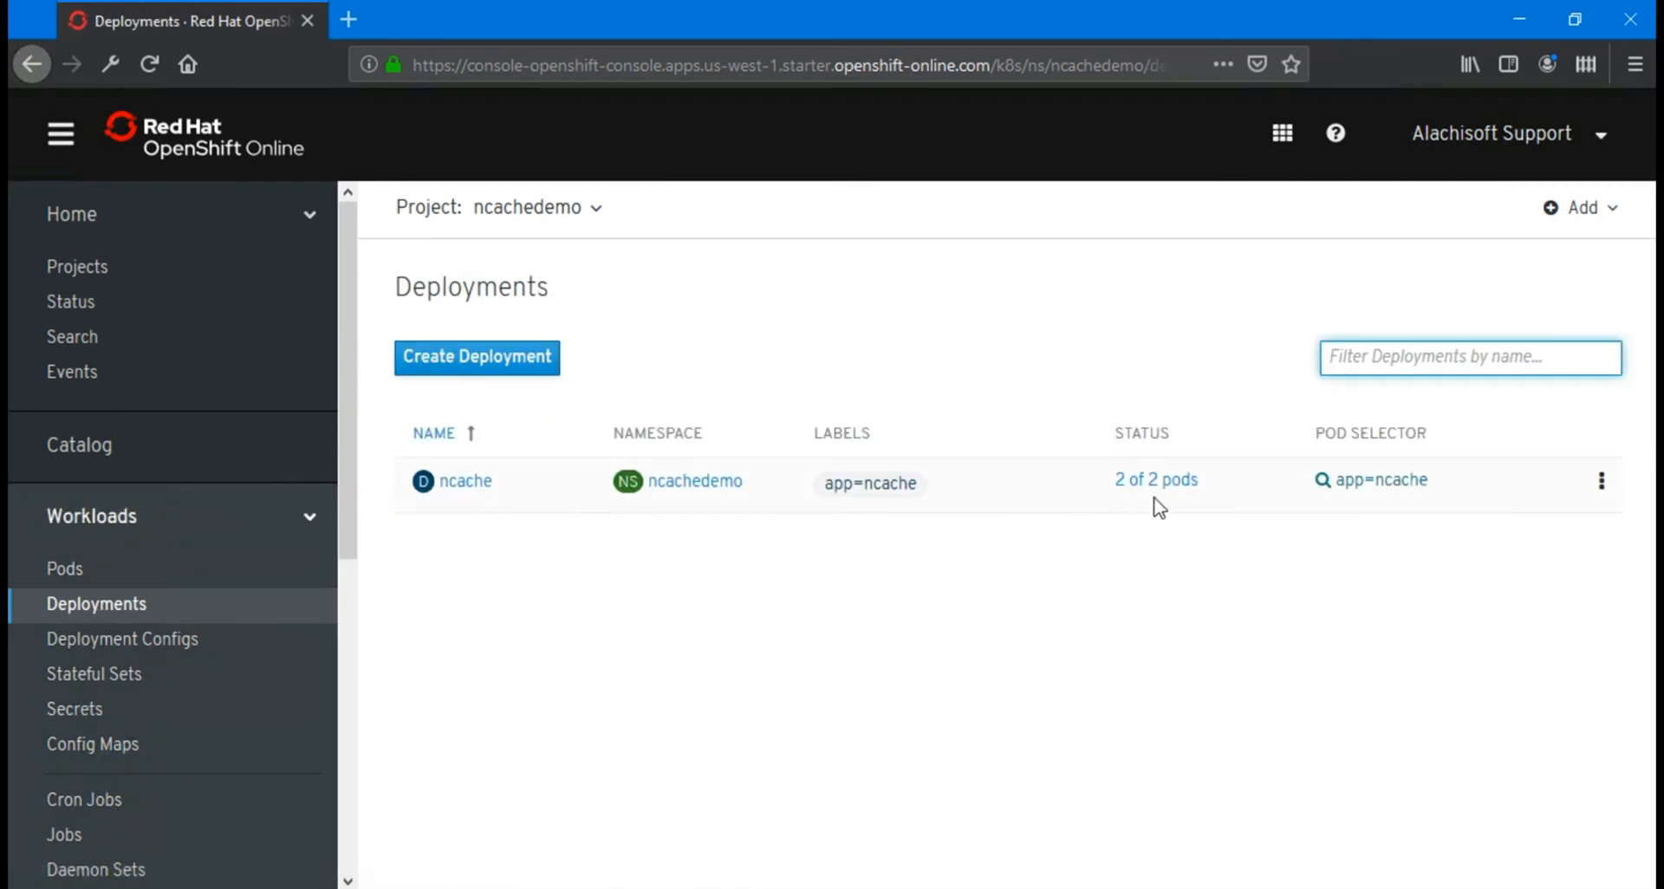
left_click(466, 483)
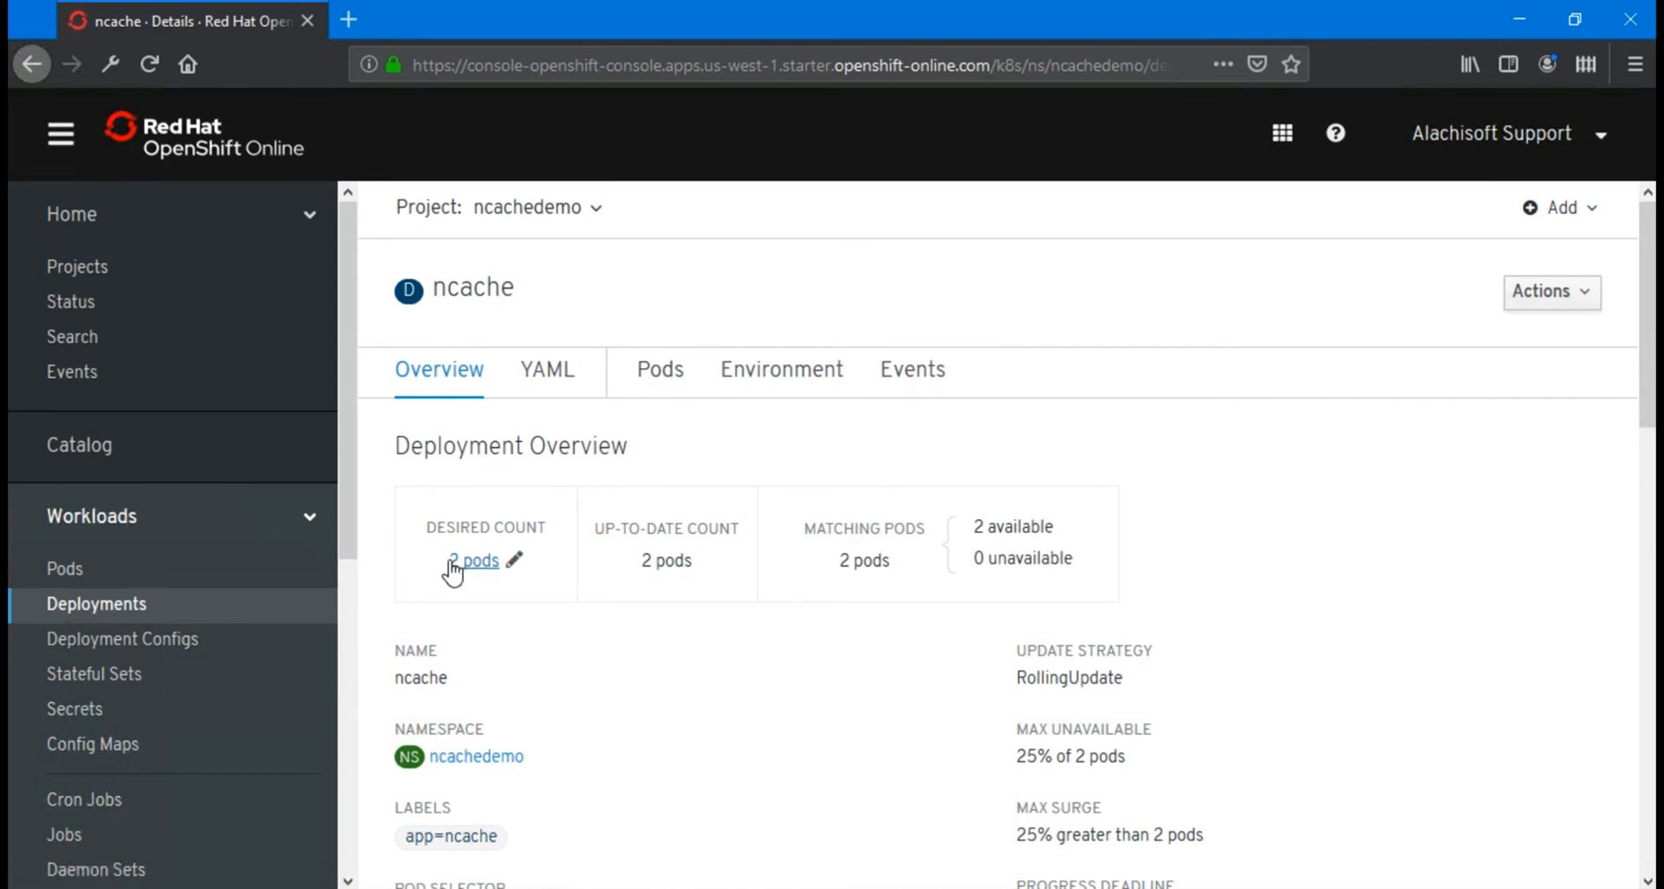
left_click(658, 372)
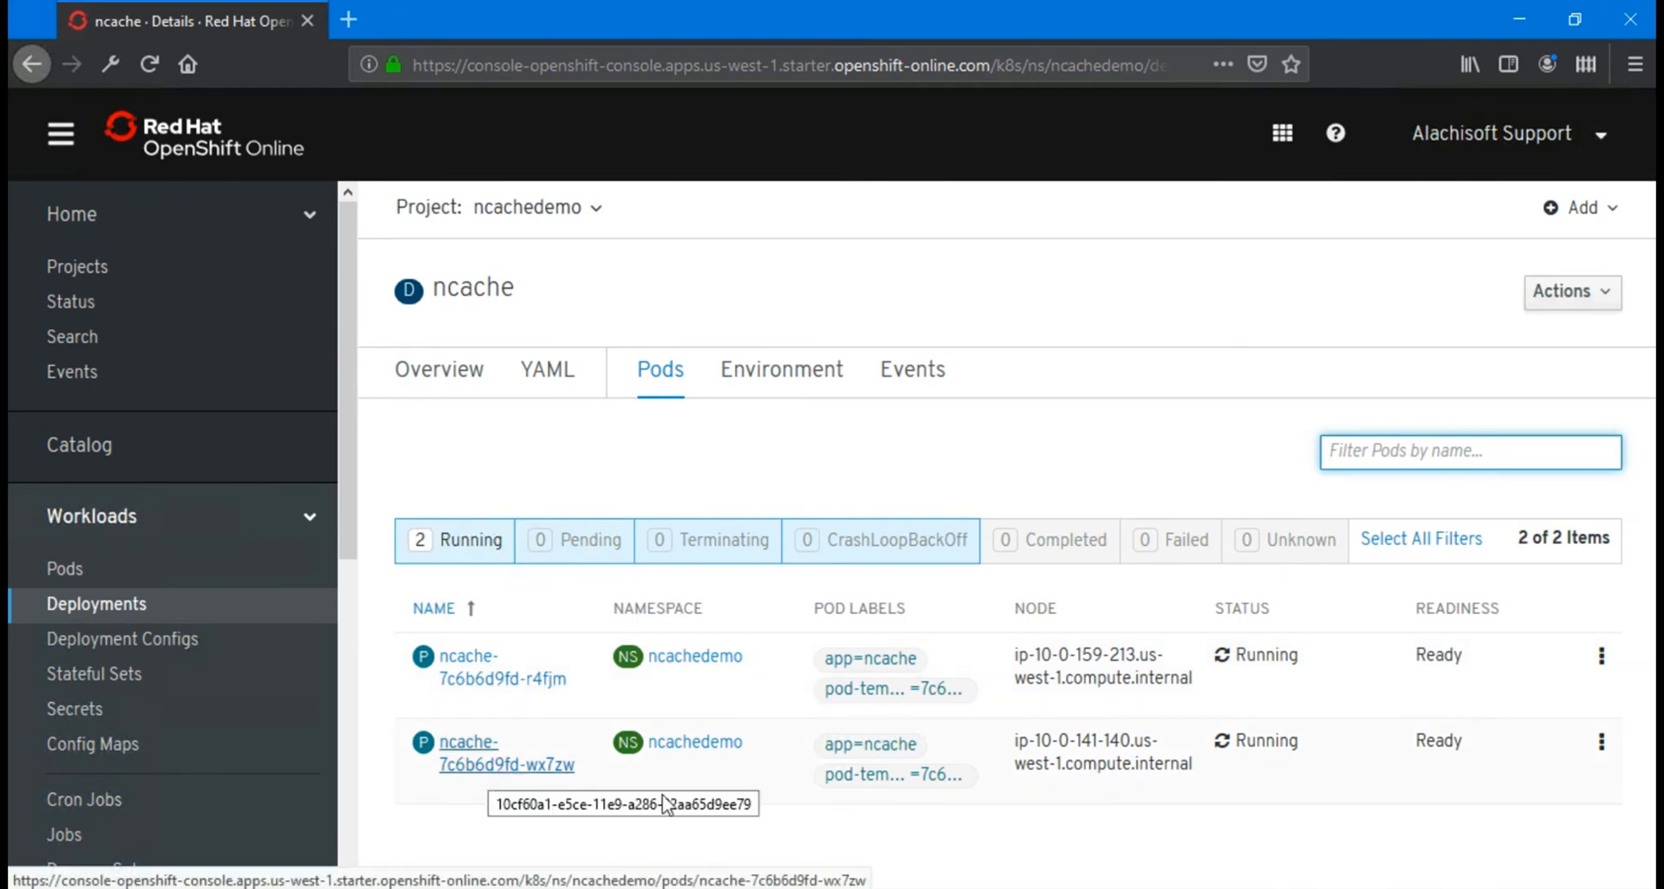
Switch to the command prompt in D:\openshift and list the pods with "oc get pods".
left_click(506, 593)
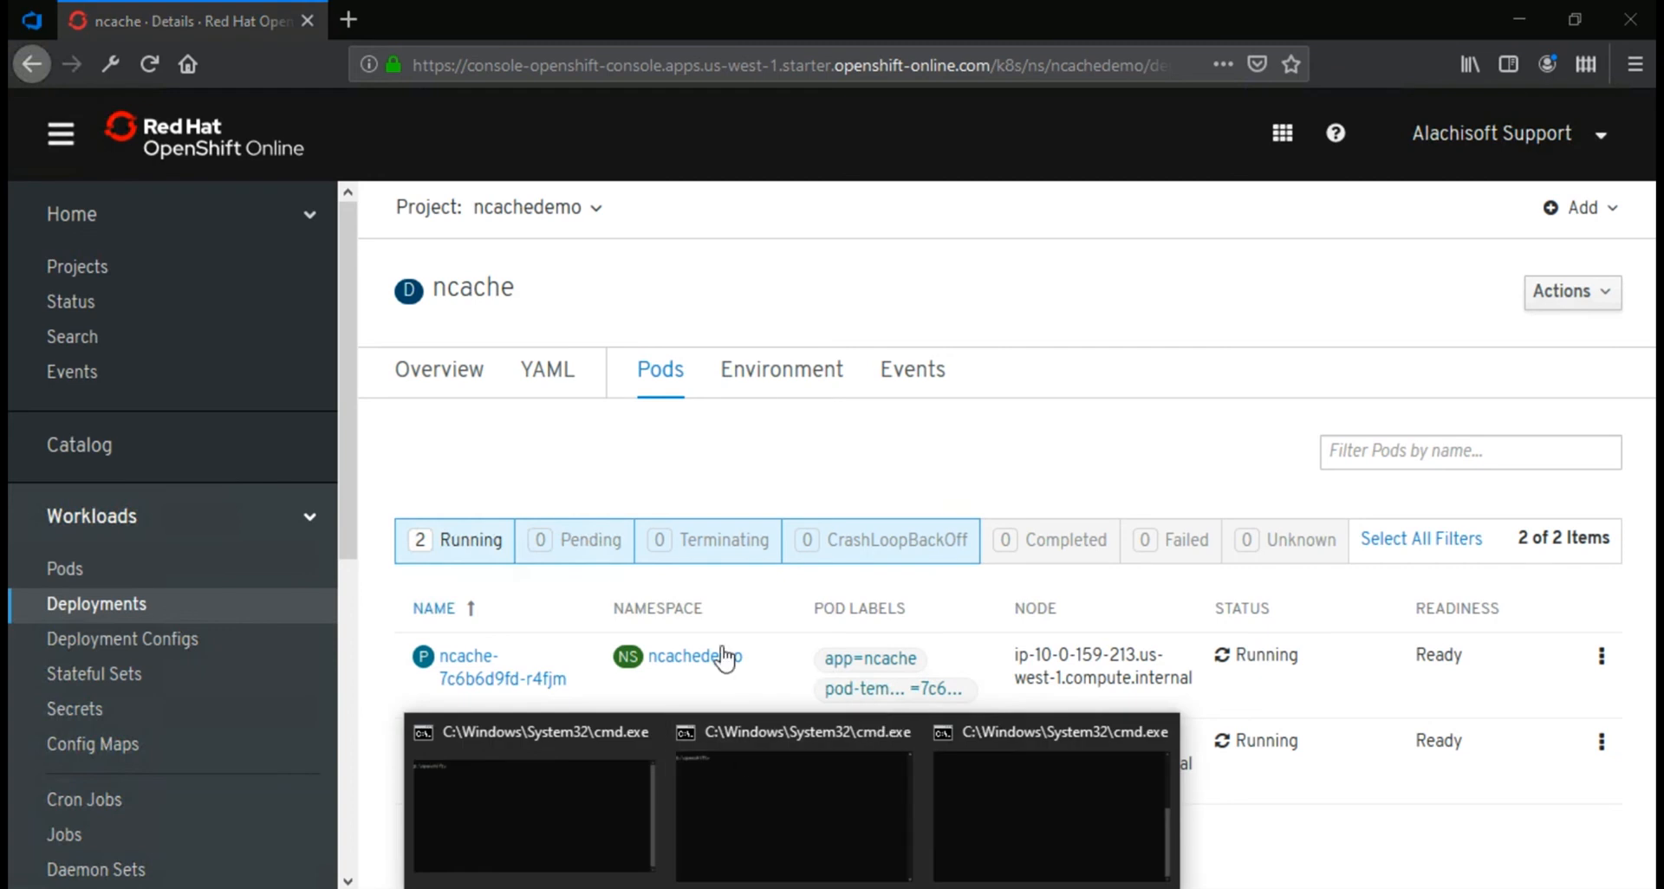
left_click(564, 755)
type("oc get pods")
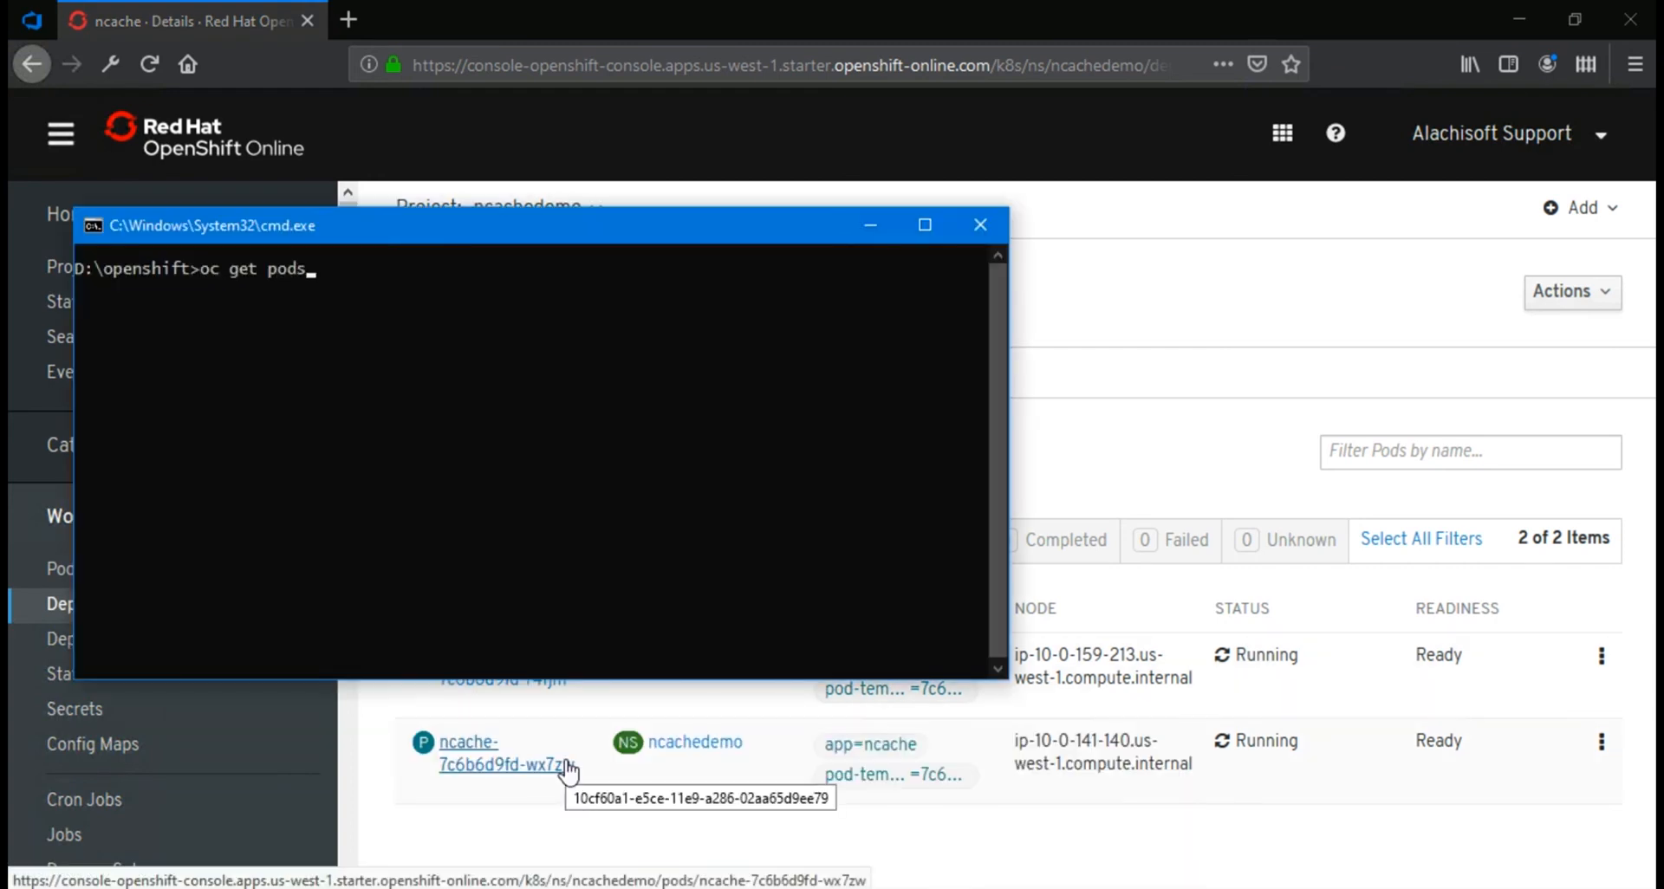
key("Return")
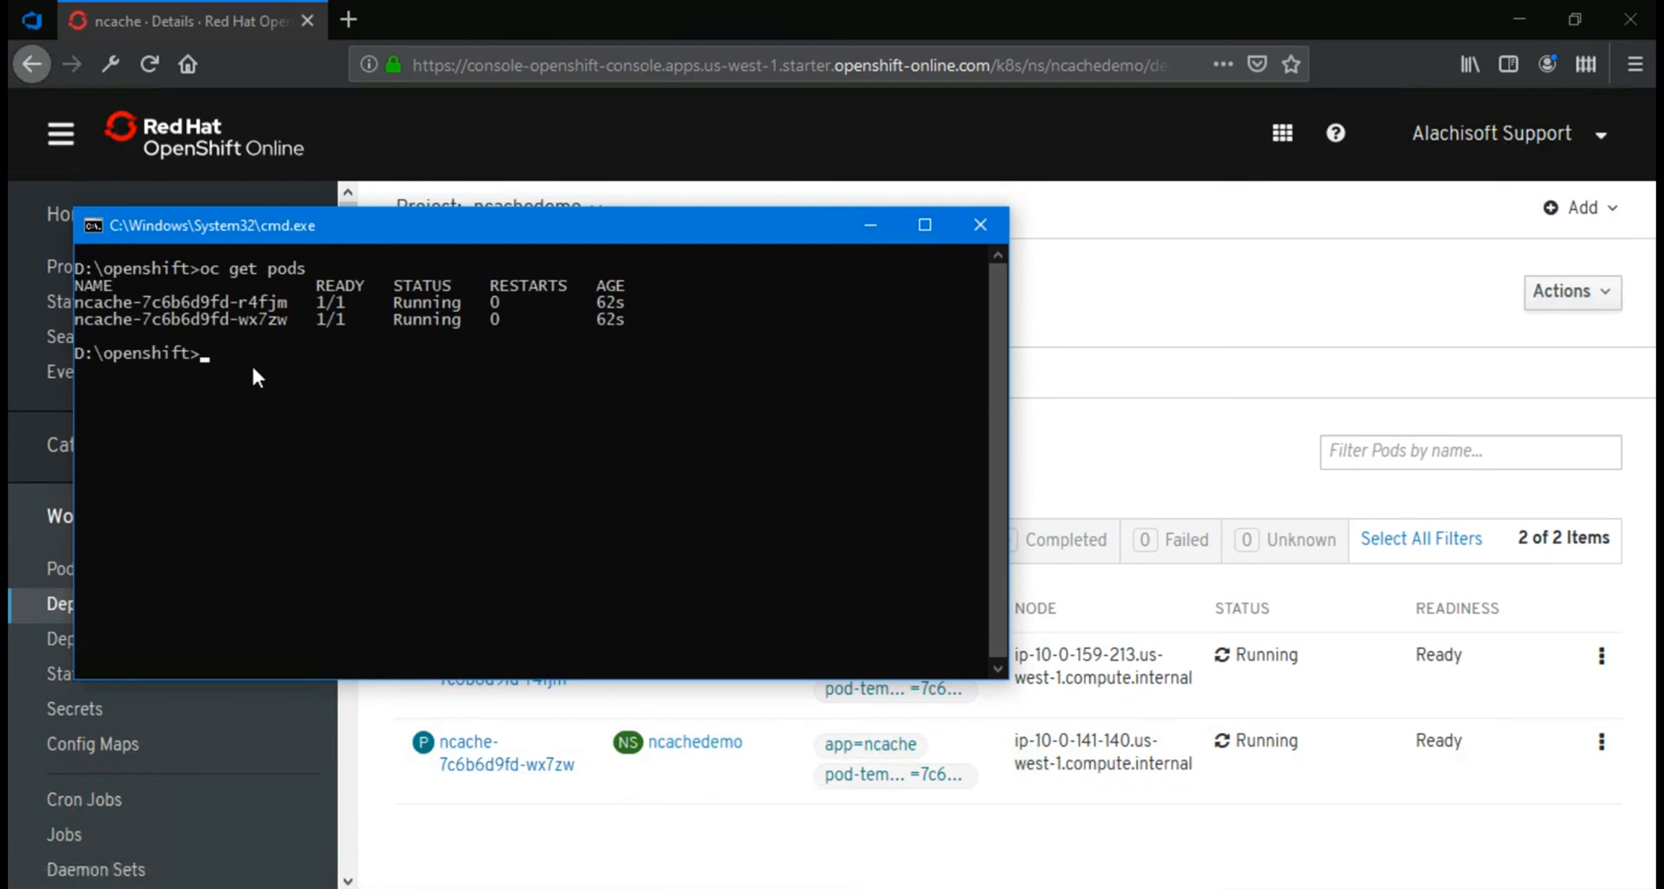
List the pods with extended details using "oc get pods -o wide", and minimize the command prompt.
left_click_drag(597, 232, 592, 157)
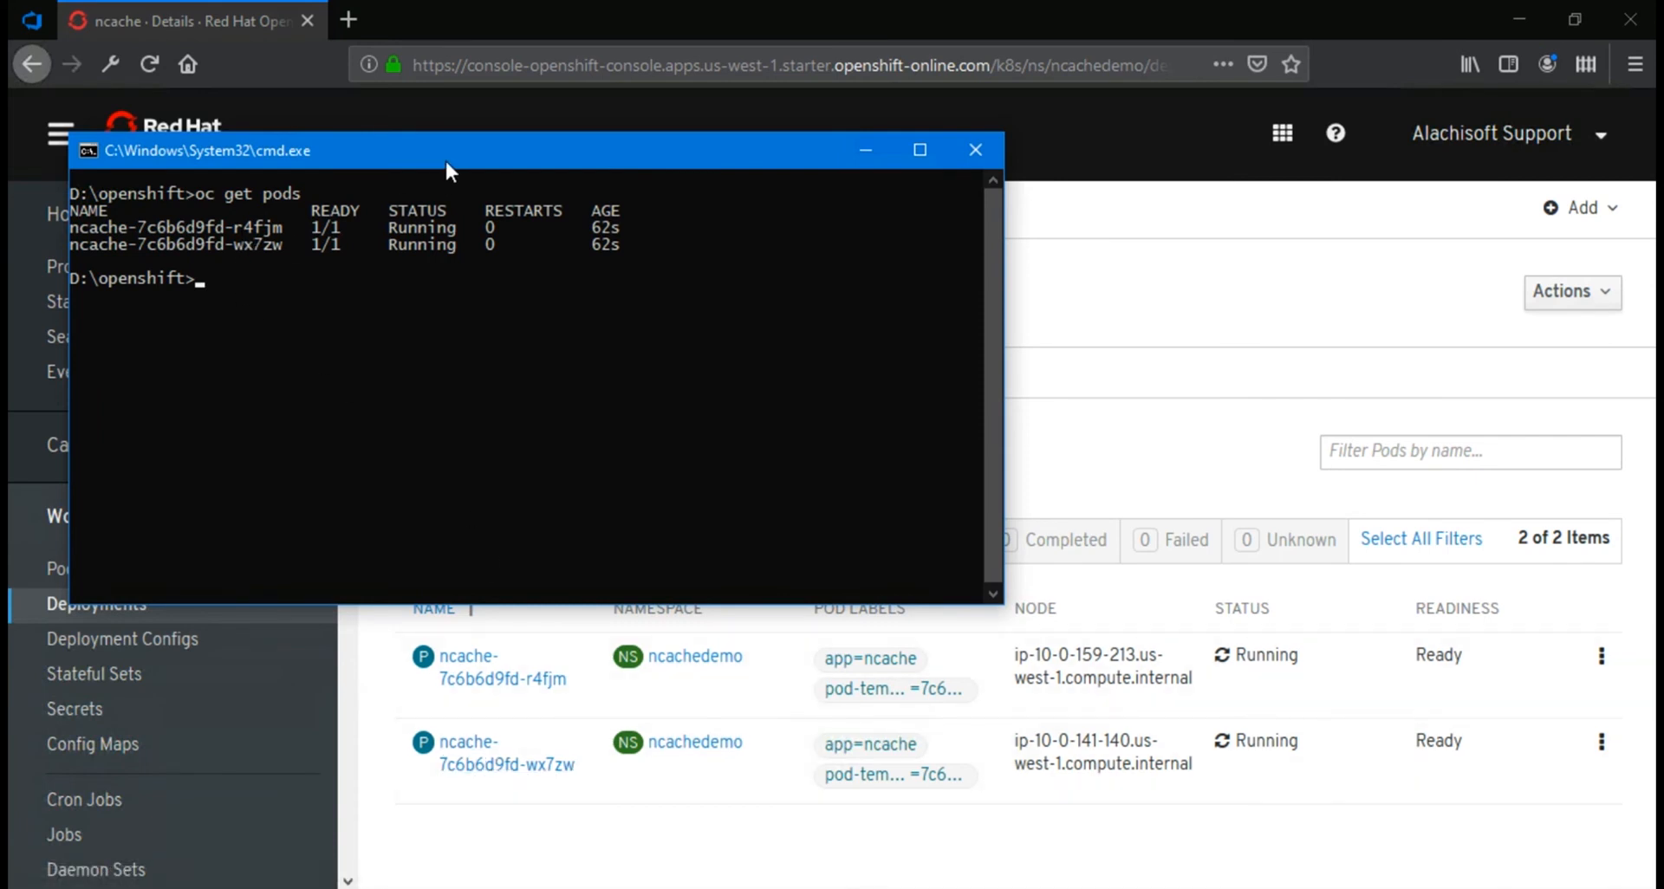
key("Up")
type("-o wide")
key("Return")
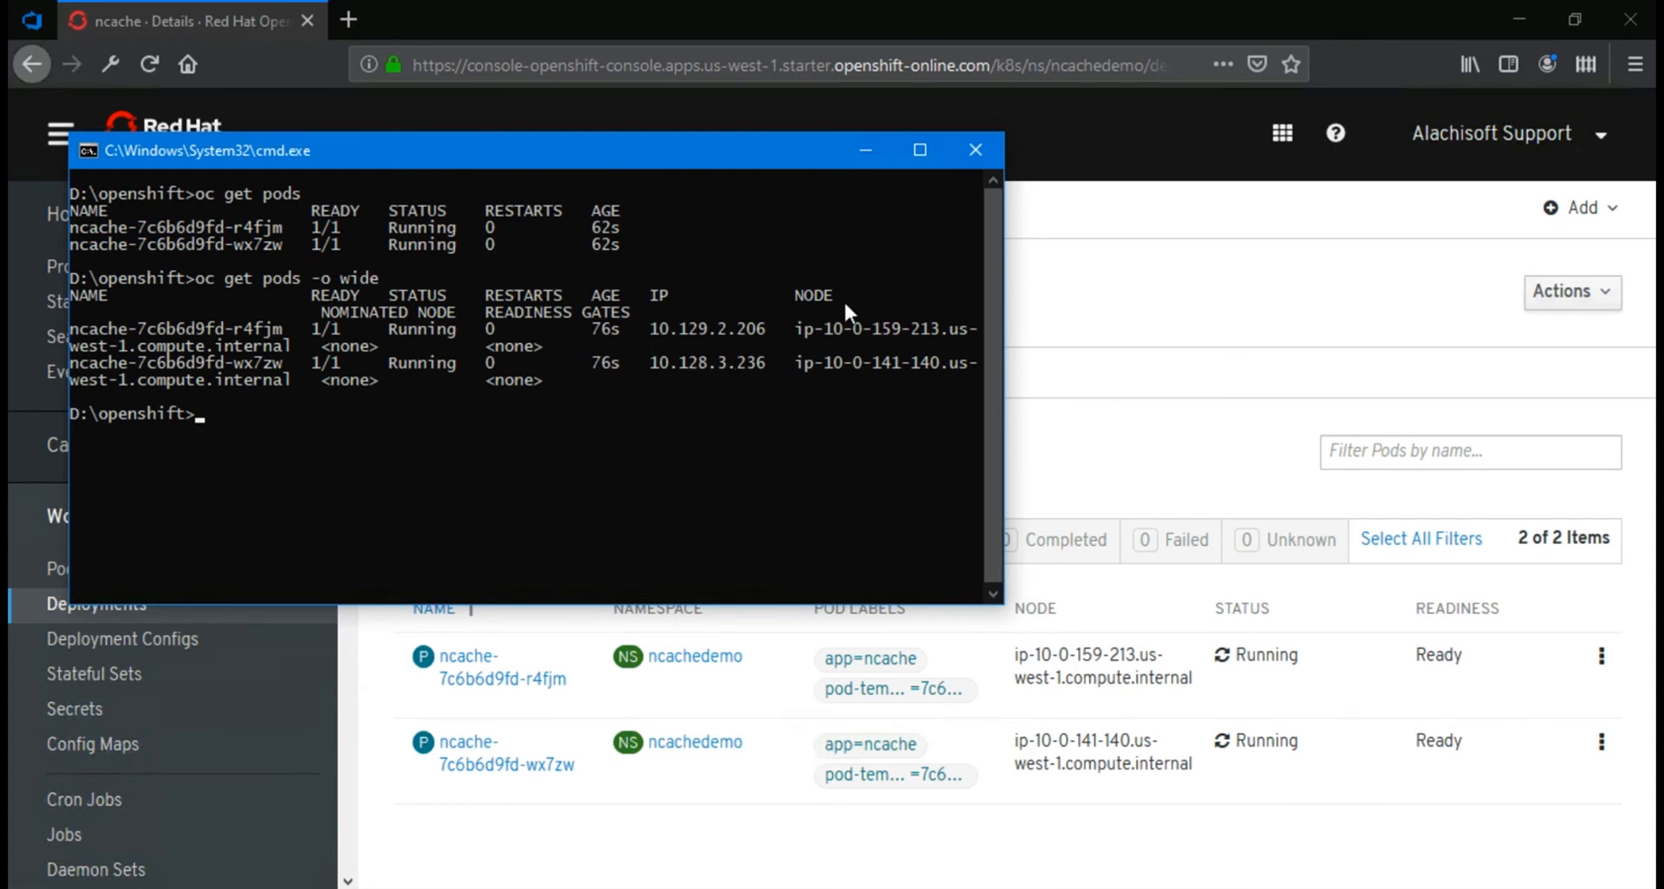
left_click(865, 150)
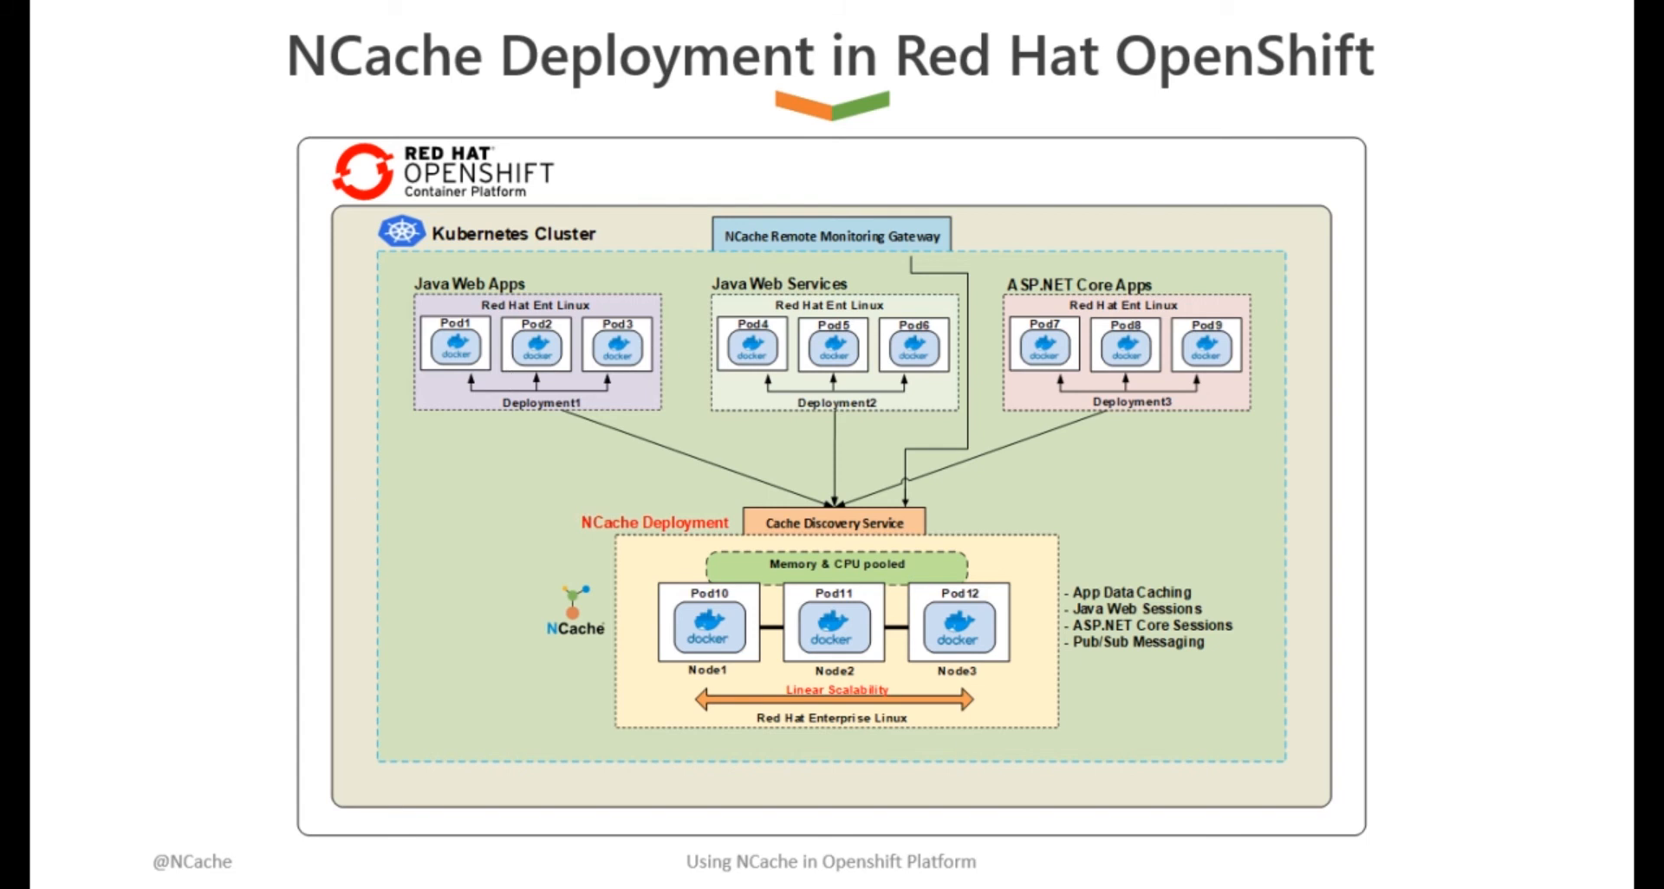
Switch to Notepad++, open headless-service.yaml and select its entire contents.
left_click(550, 810)
left_click(955, 600)
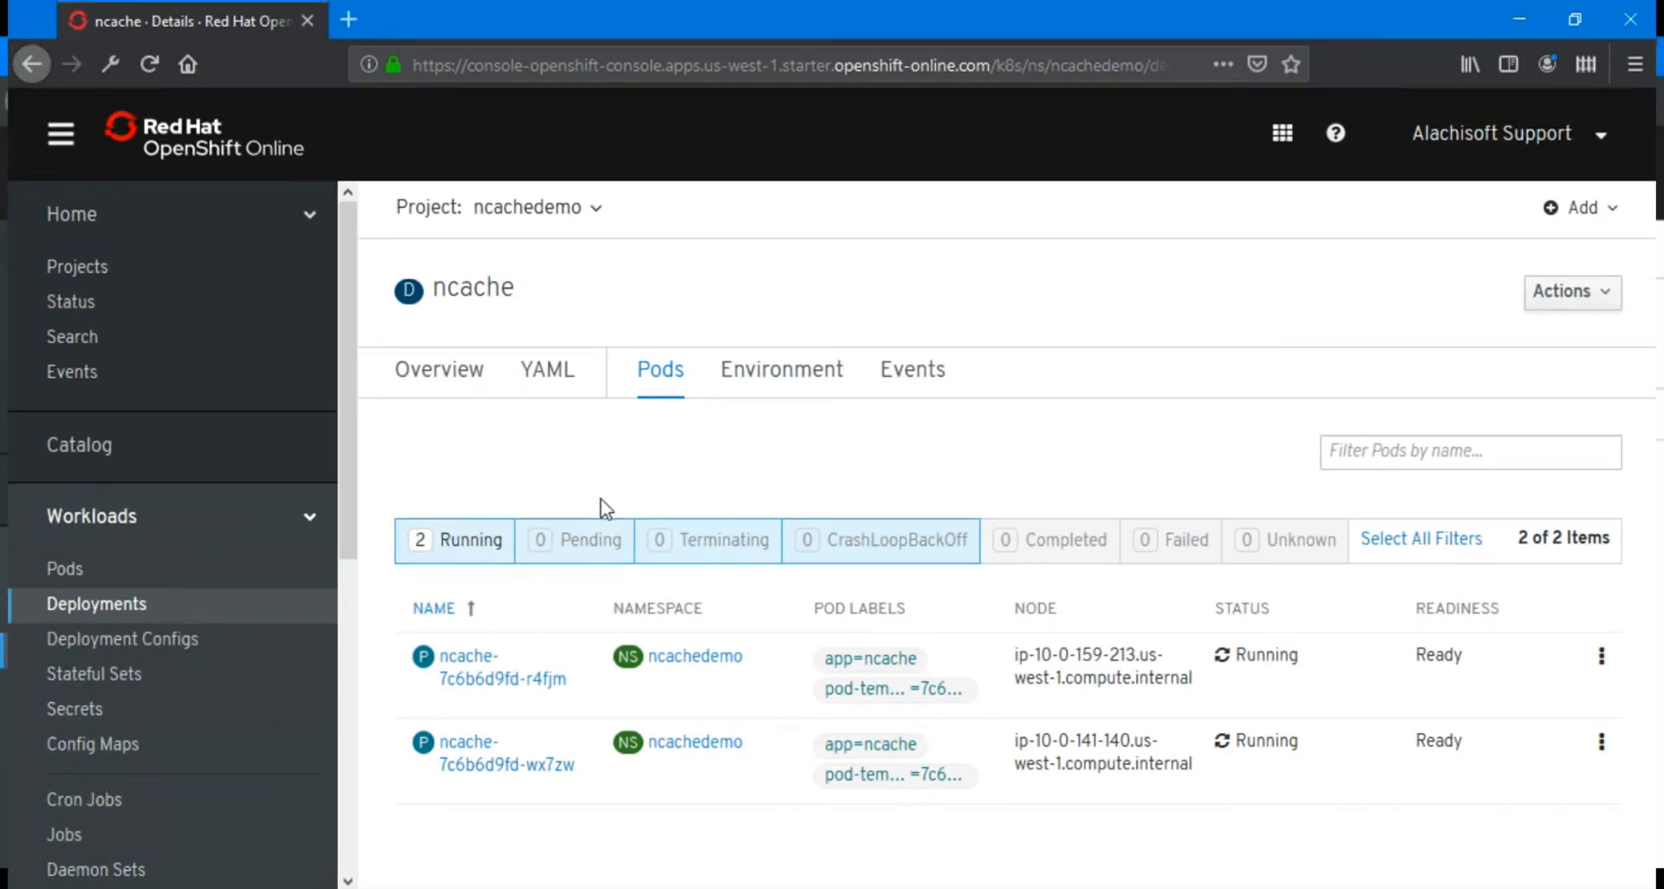
key("alt+Tab")
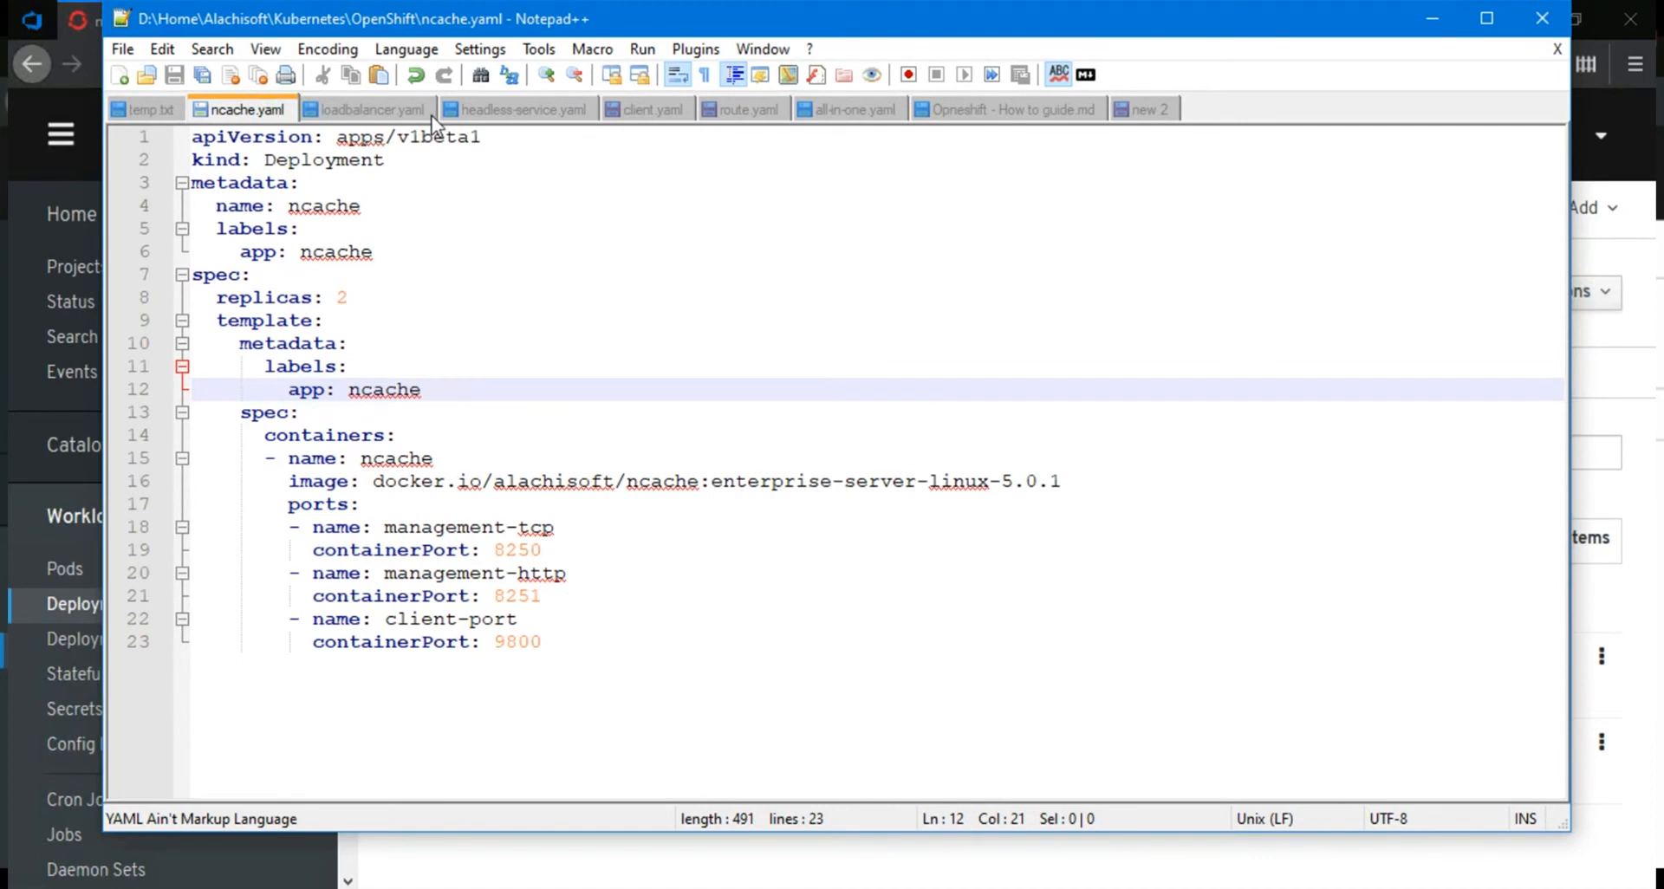
left_click(488, 115)
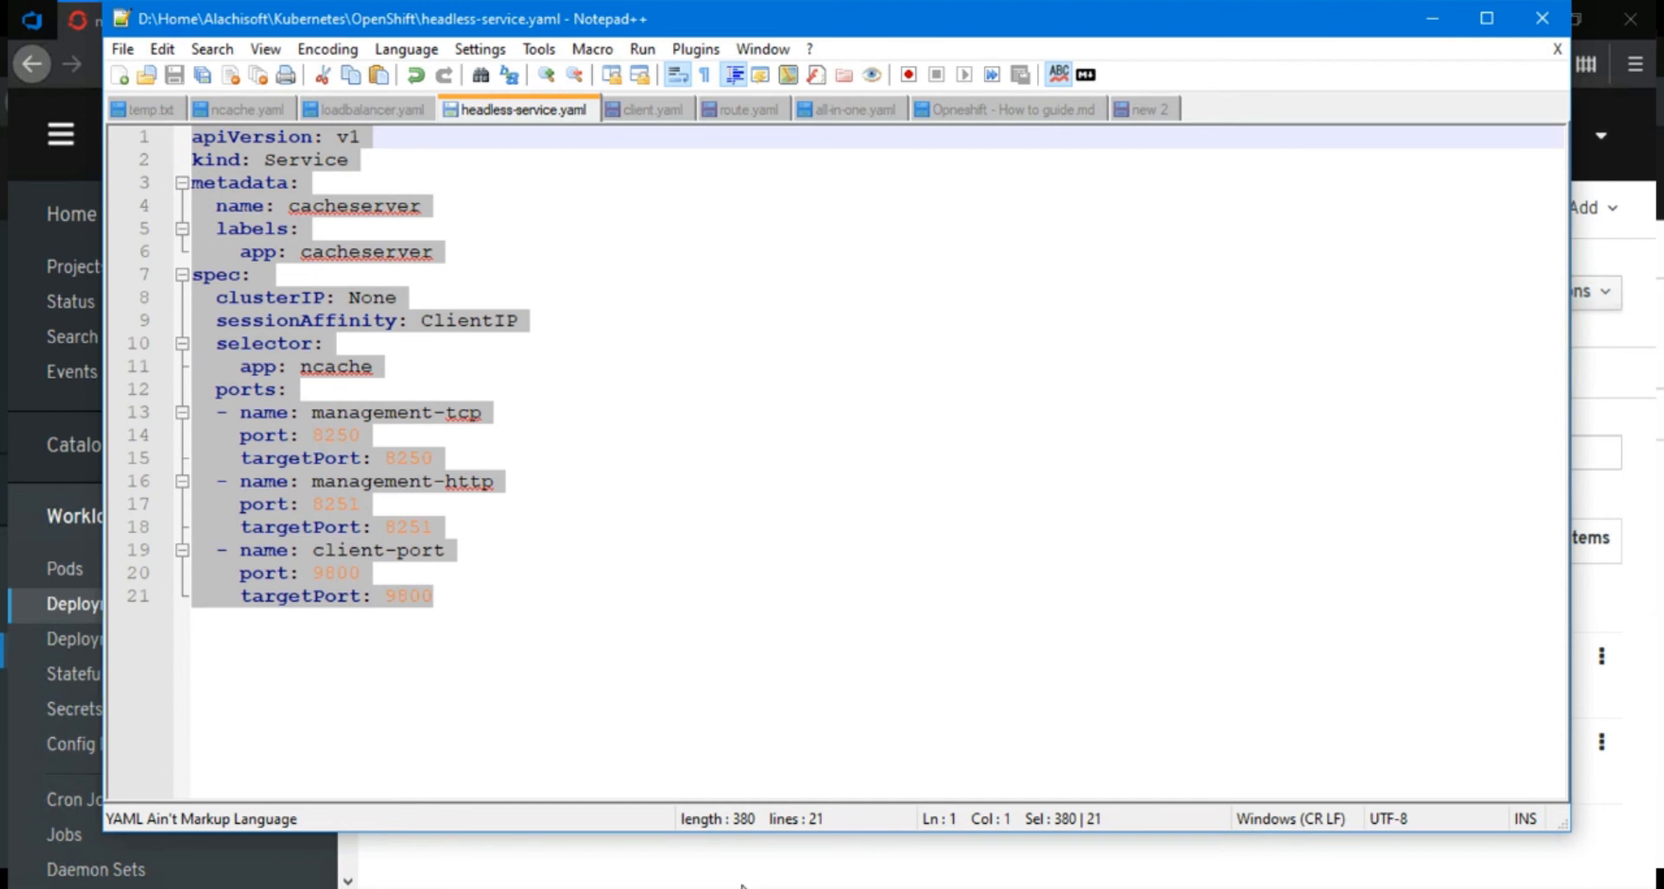
Return to the OpenShift console and create the cacheserver service in ncachedemo by importing the YAML definition from headless-service.yaml.
left_click(741, 884)
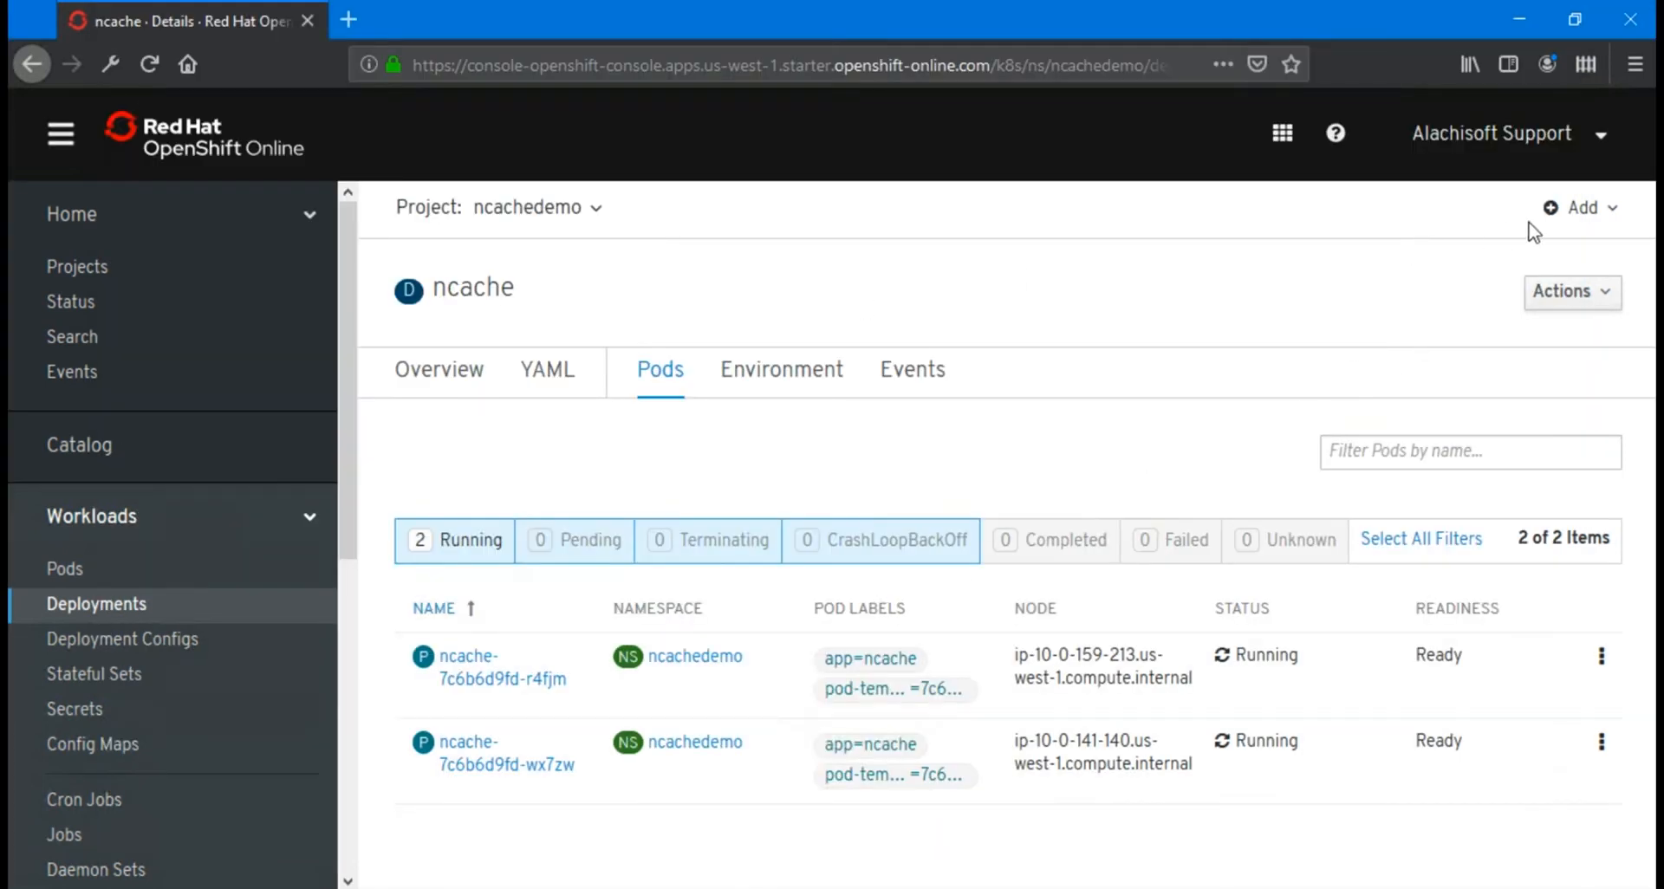
left_click(1611, 212)
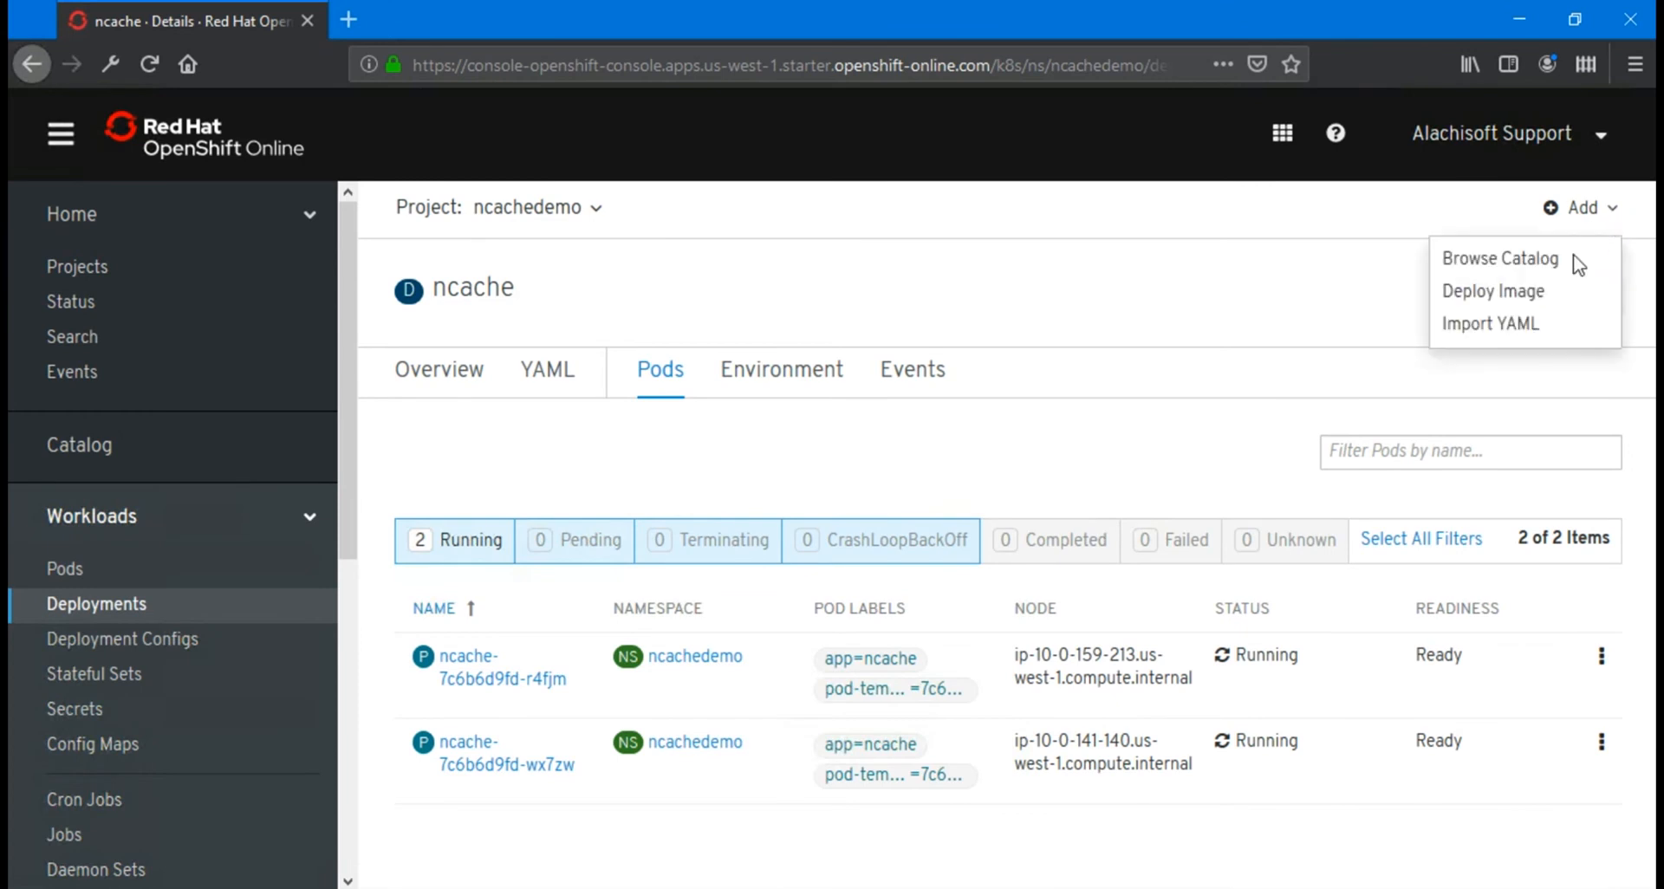
left_click(1472, 327)
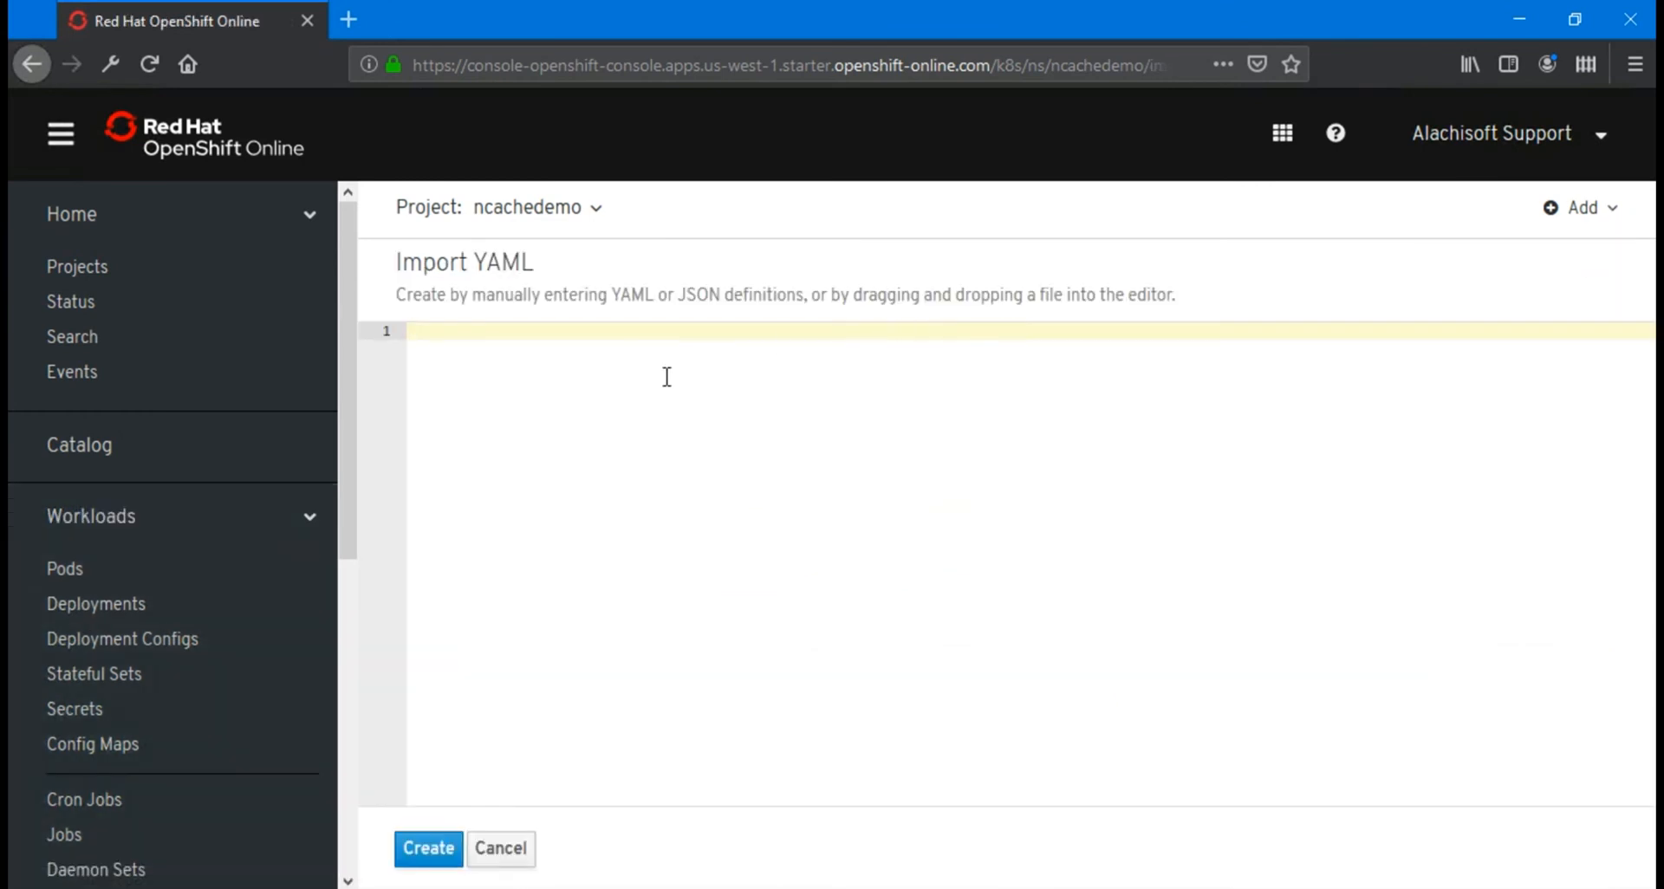
type("apiVersion: v1 kind: Service metadata:   name: cacheserver   labels:     app: cacheserver spec:   clusterIP: None   sessionAffinity: ClientIP   selector:     app: ncache   ports:   - name: management-tcp     port: 8250     targetPort: 8250   - name: management-http     port: 8251     targetPort: 8251   - name: client-port     port: 9800     targetPort: 9800")
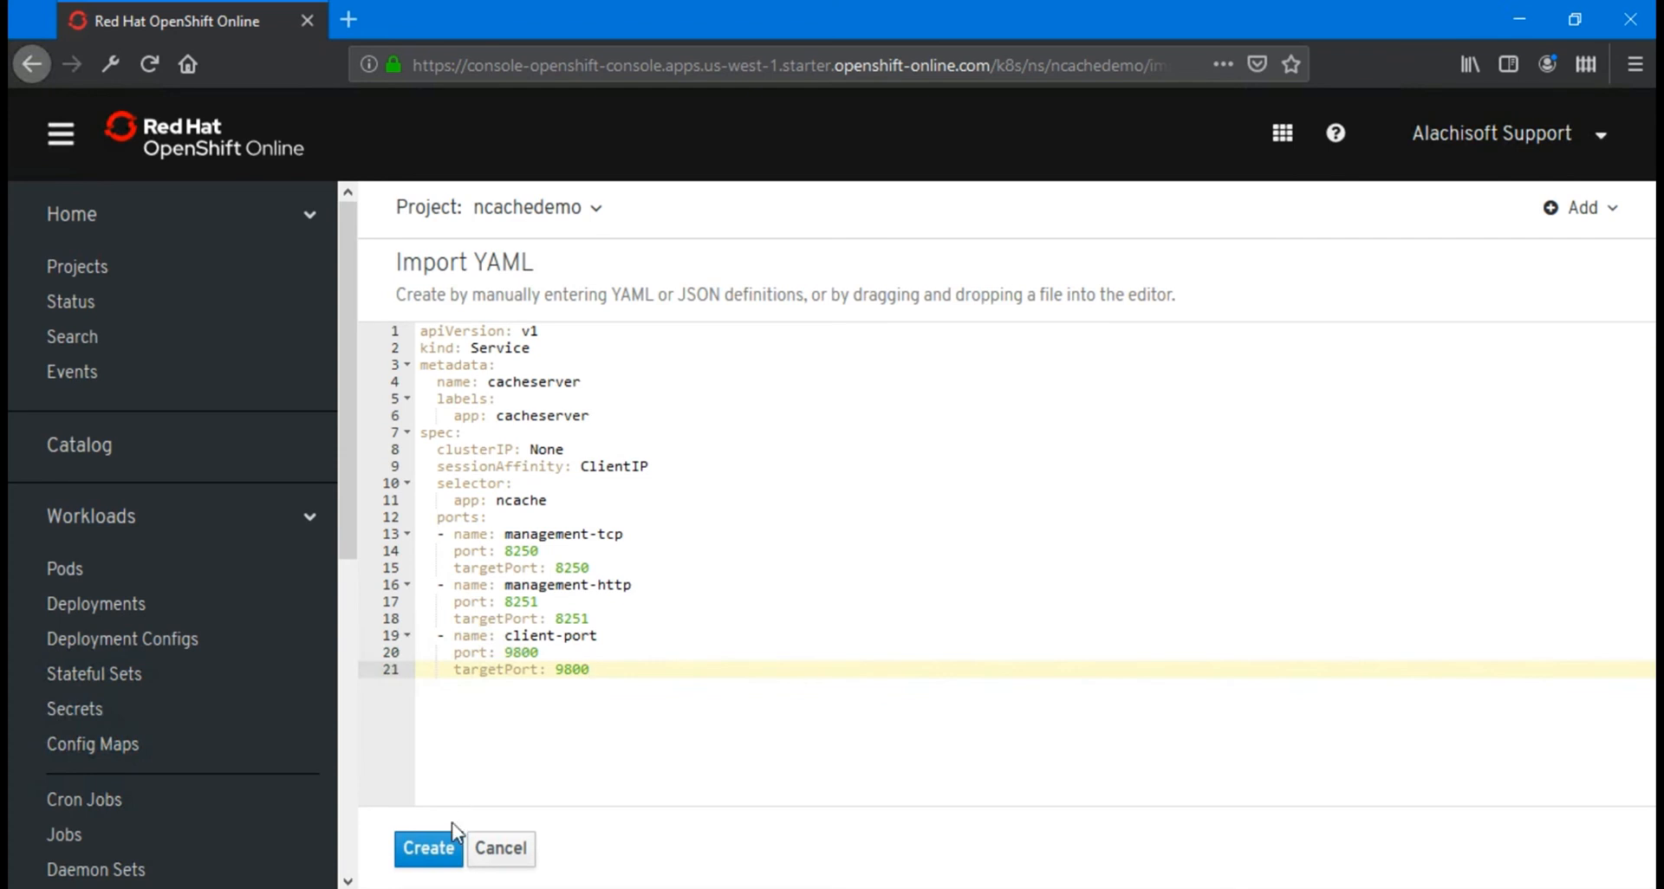
left_click(429, 846)
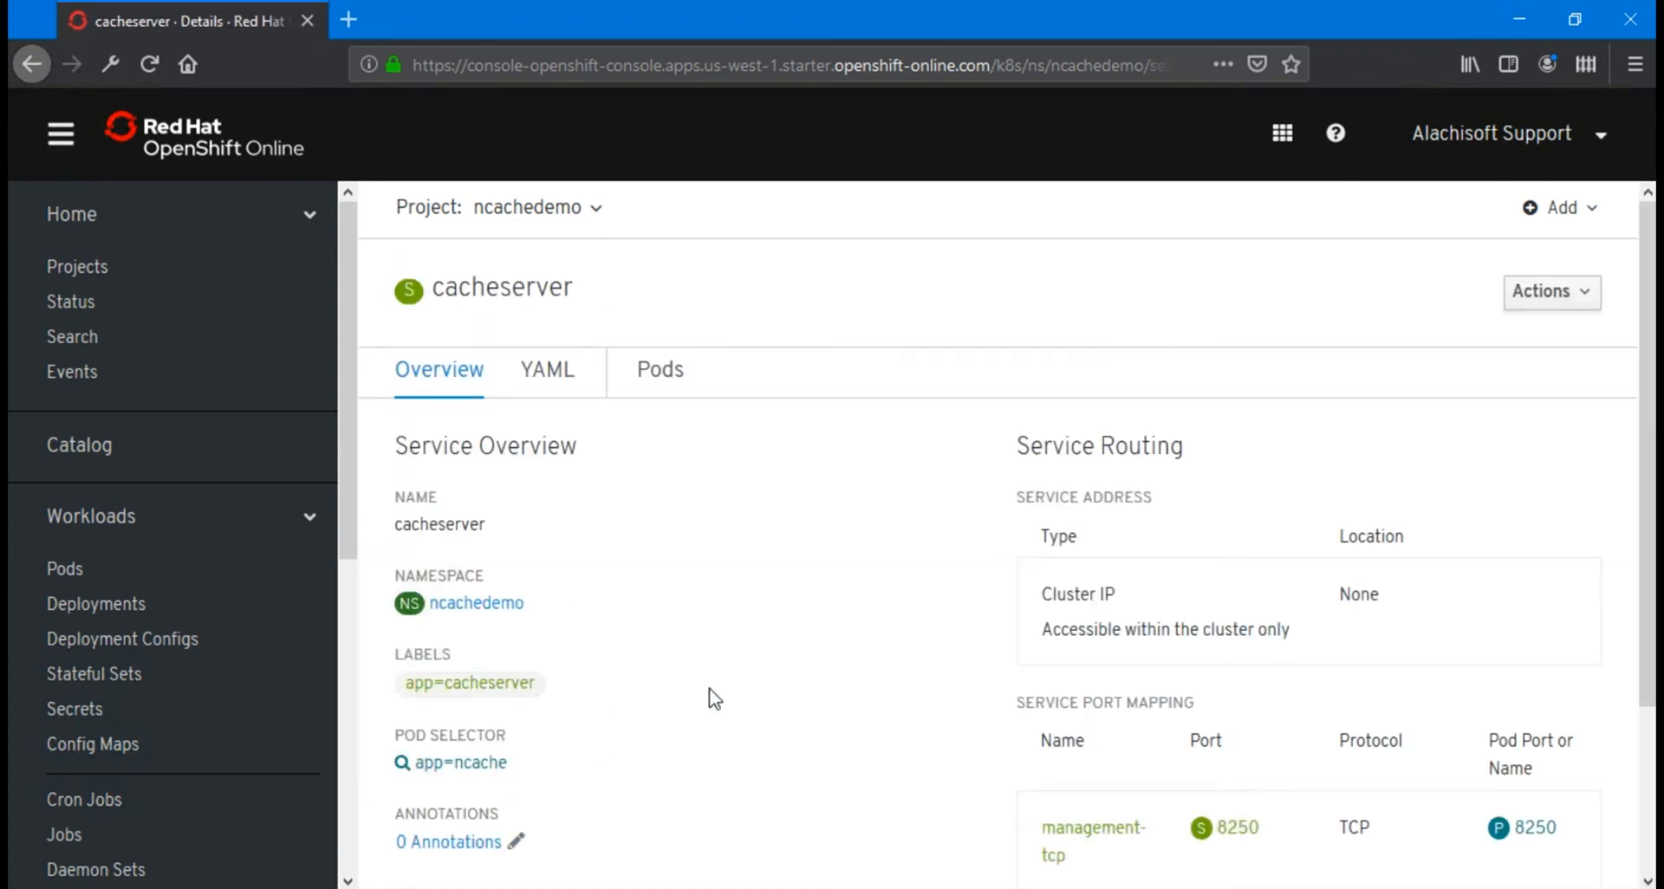
scroll(979, 594, "down", 5)
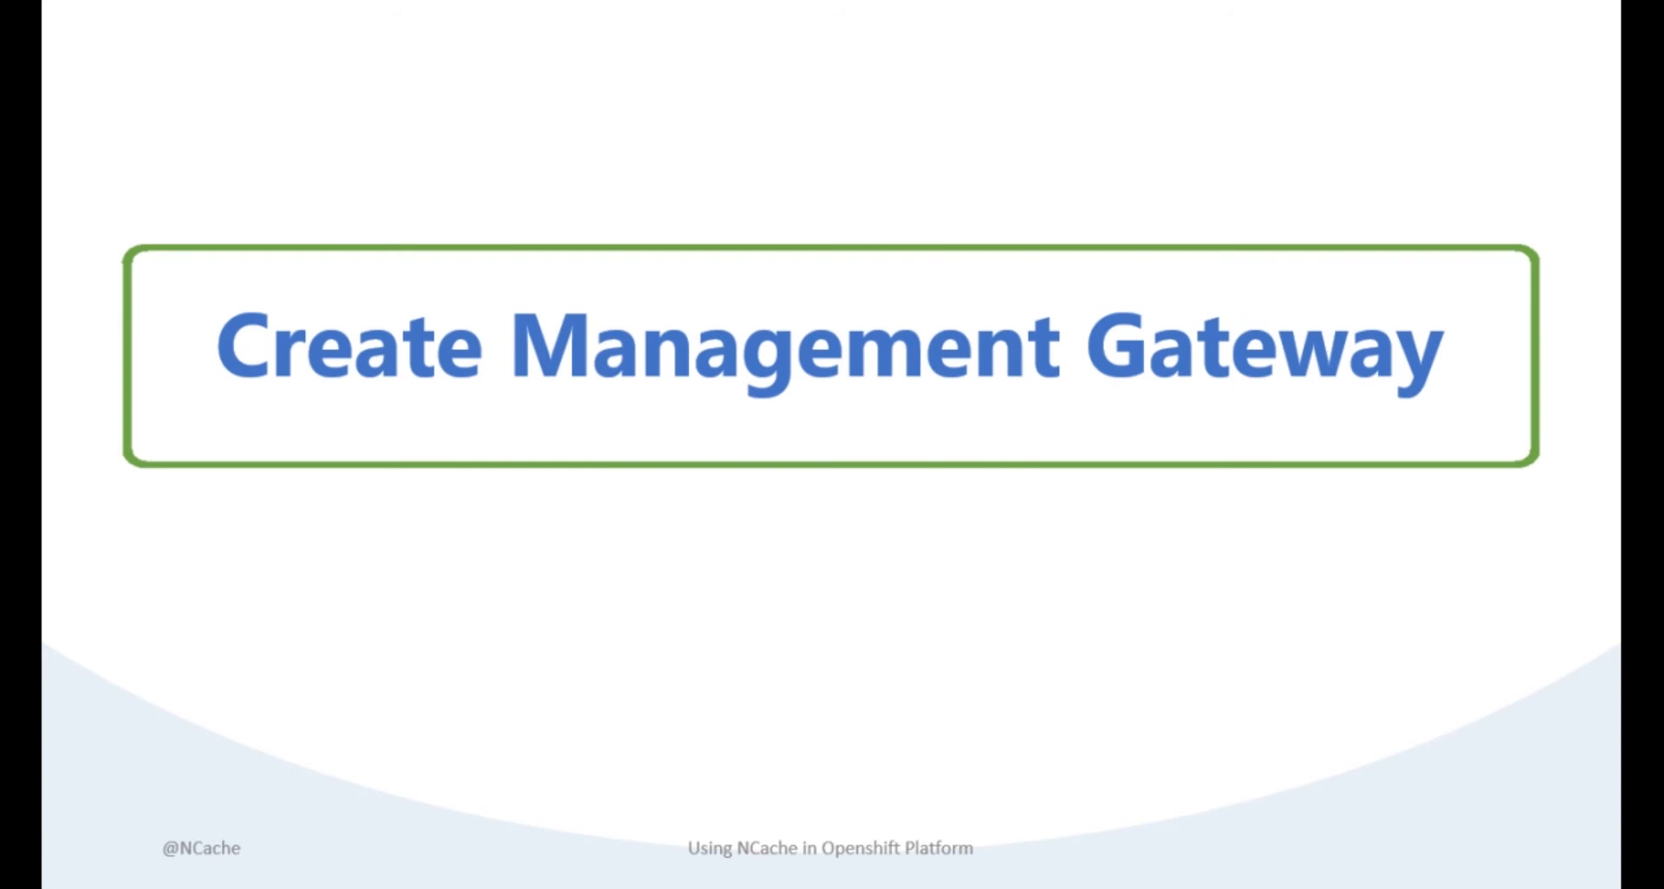
scroll(575, 577, "up", 4)
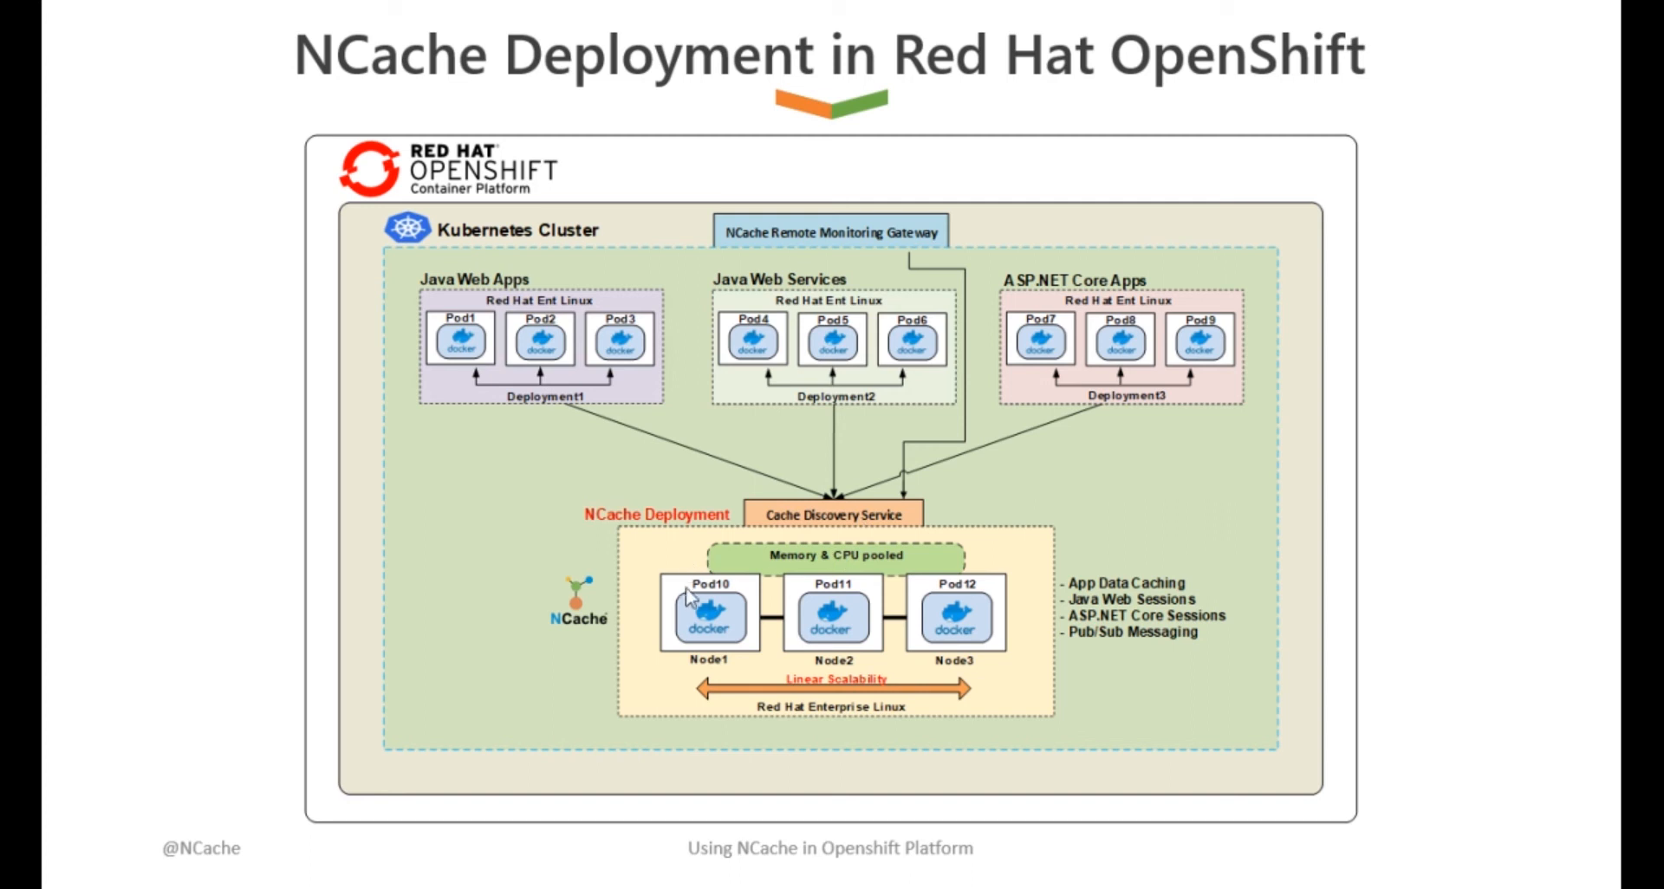
left_click(1279, 594)
left_click(1276, 588)
left_click(1276, 587)
left_click(1276, 588)
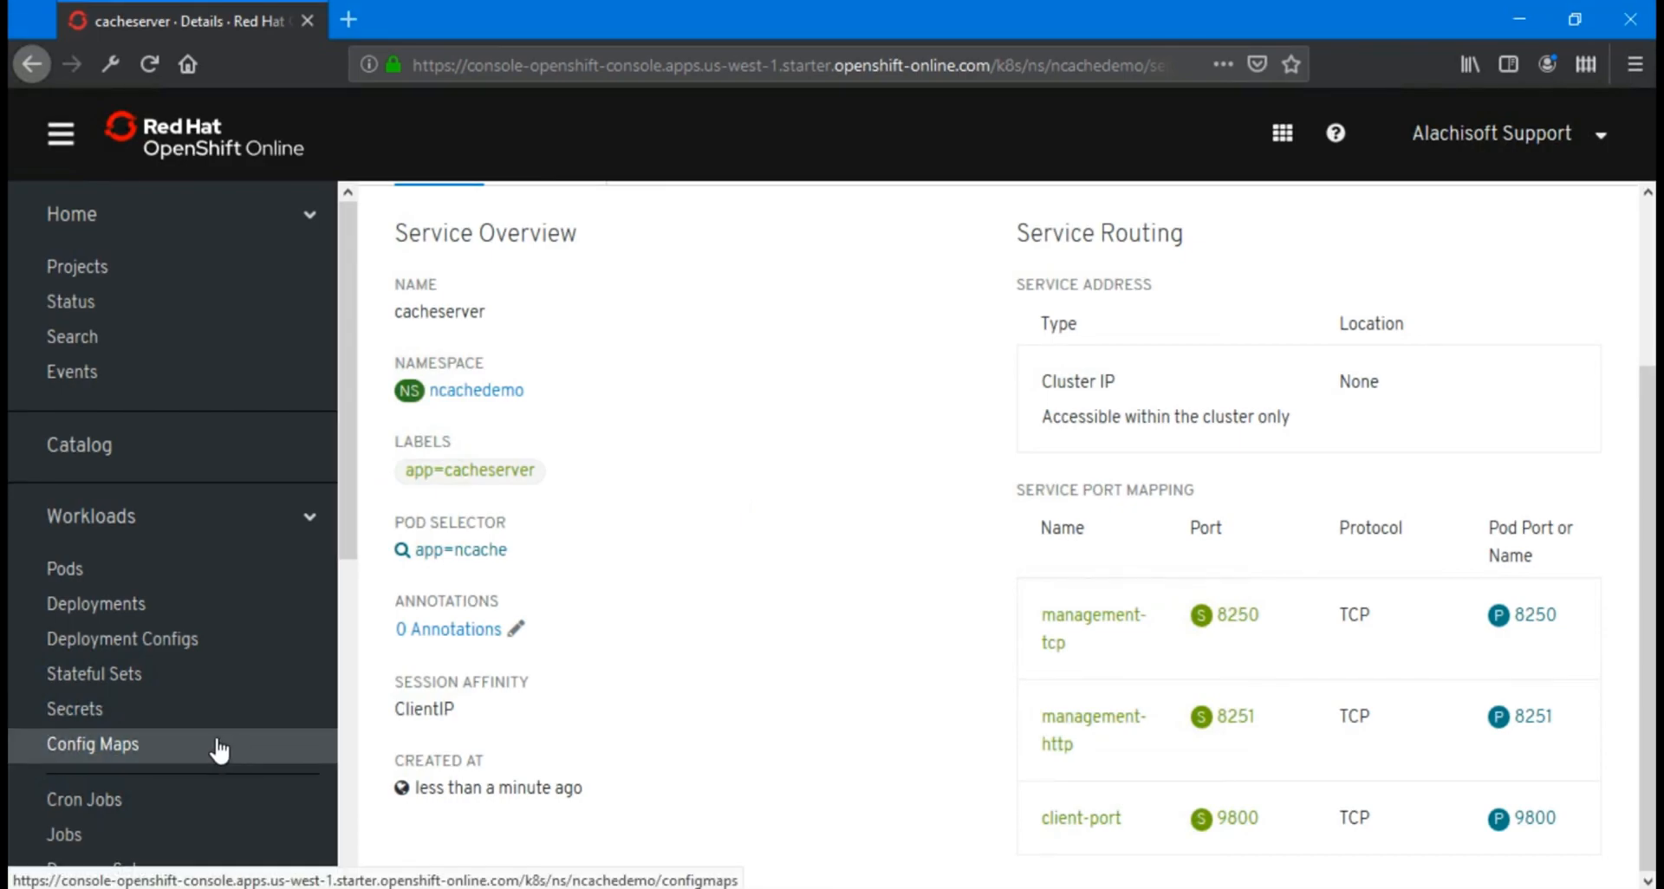
Start a new route among the project's networking resources and name it "route".
left_click(160, 518)
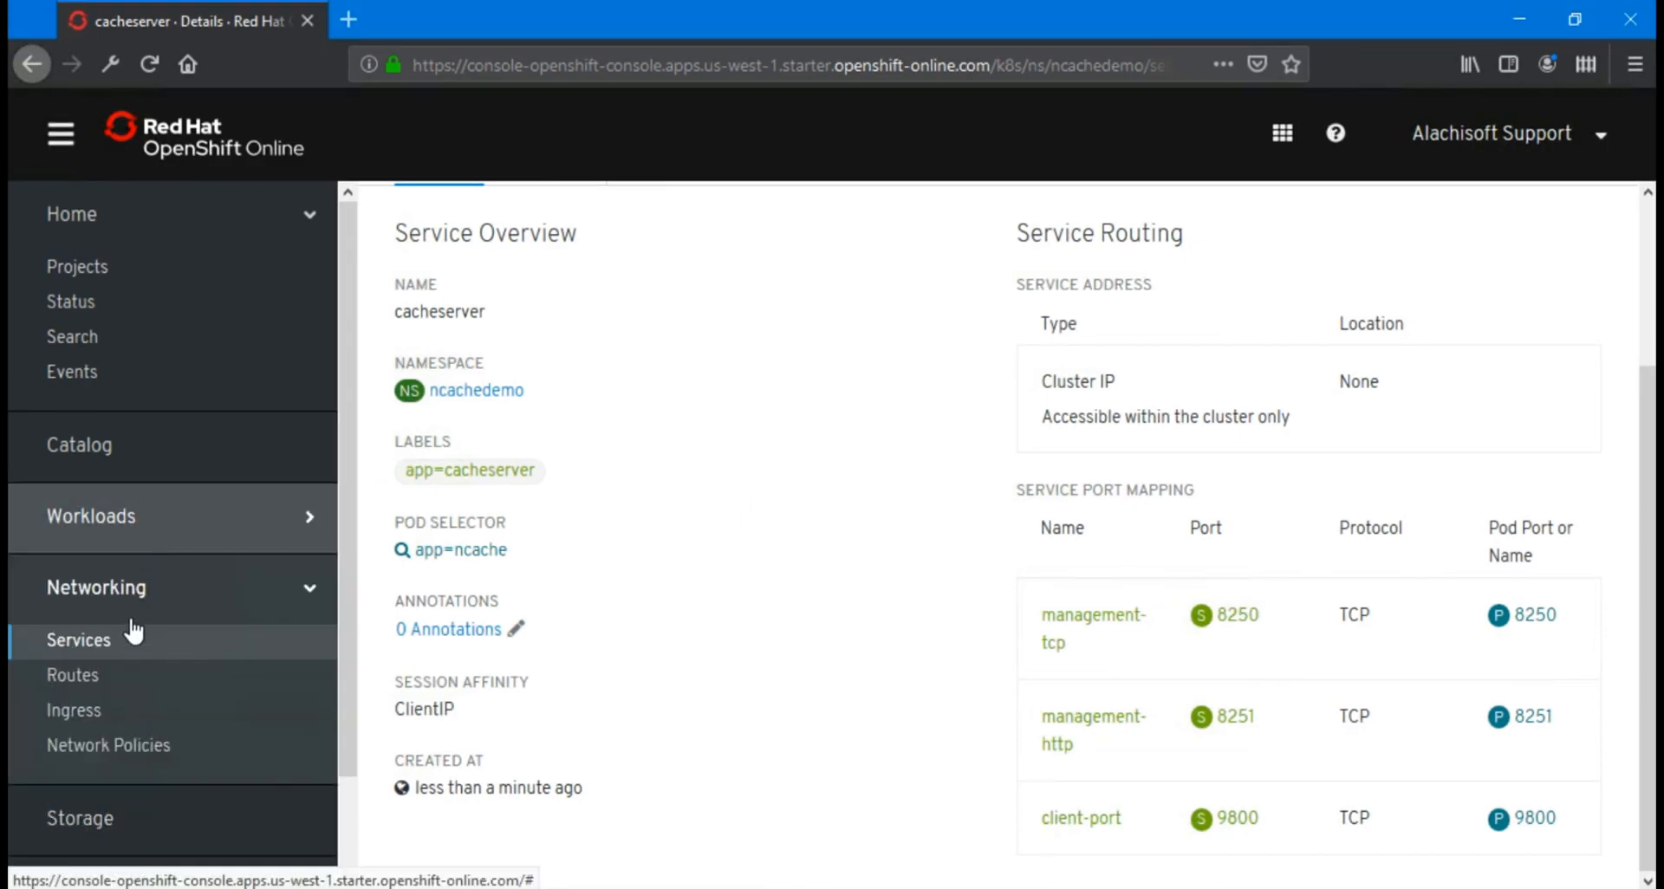
left_click(85, 681)
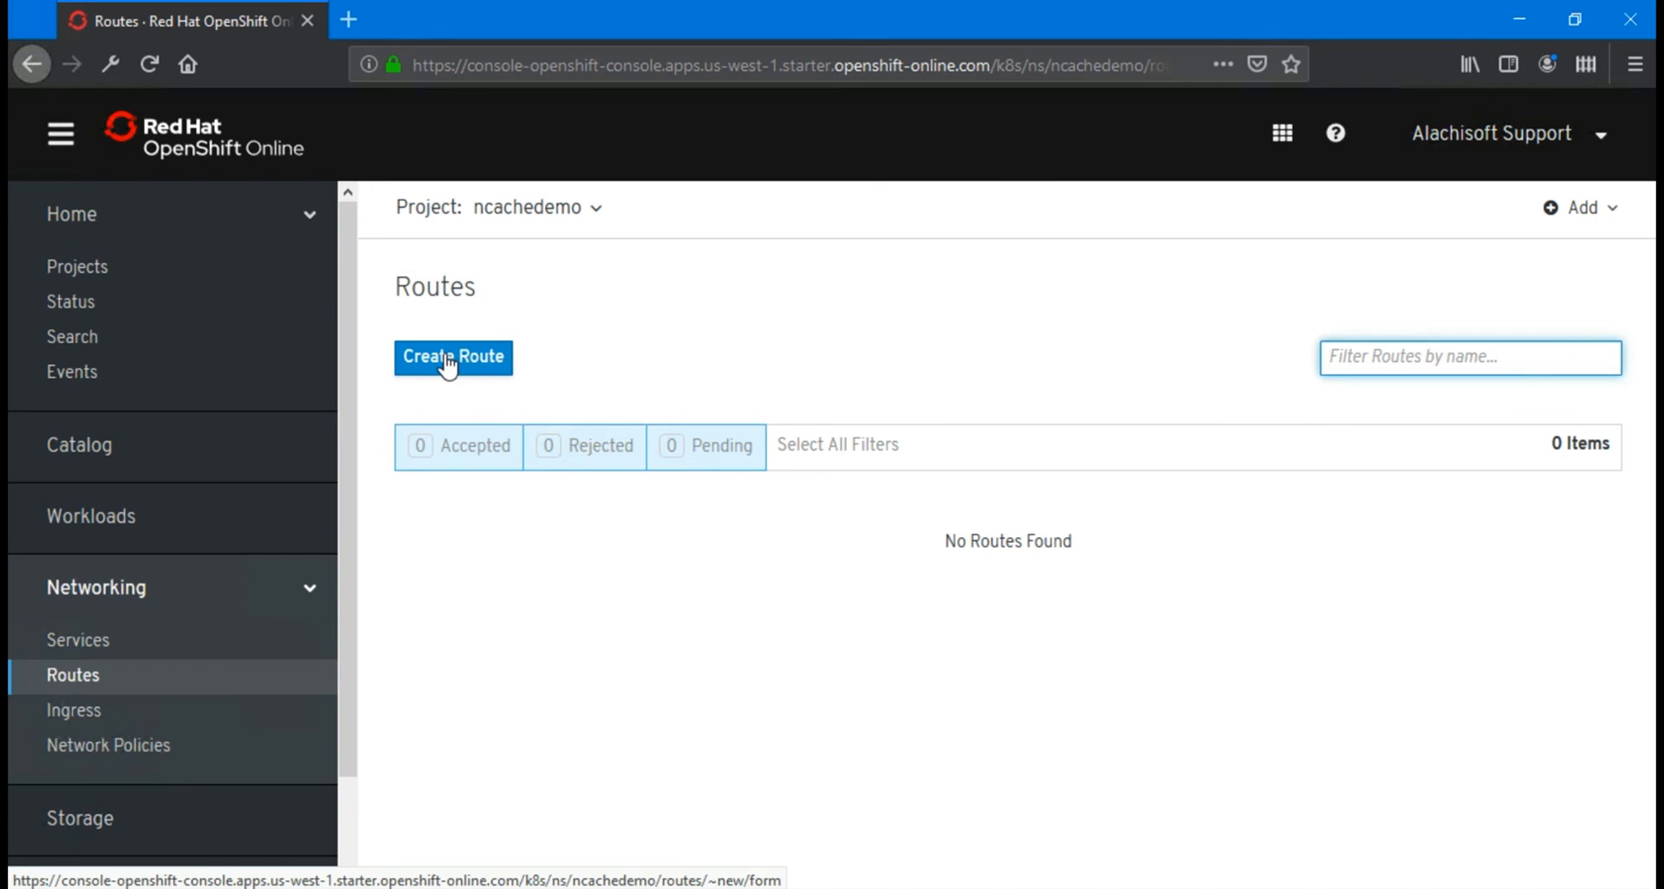
left_click(448, 365)
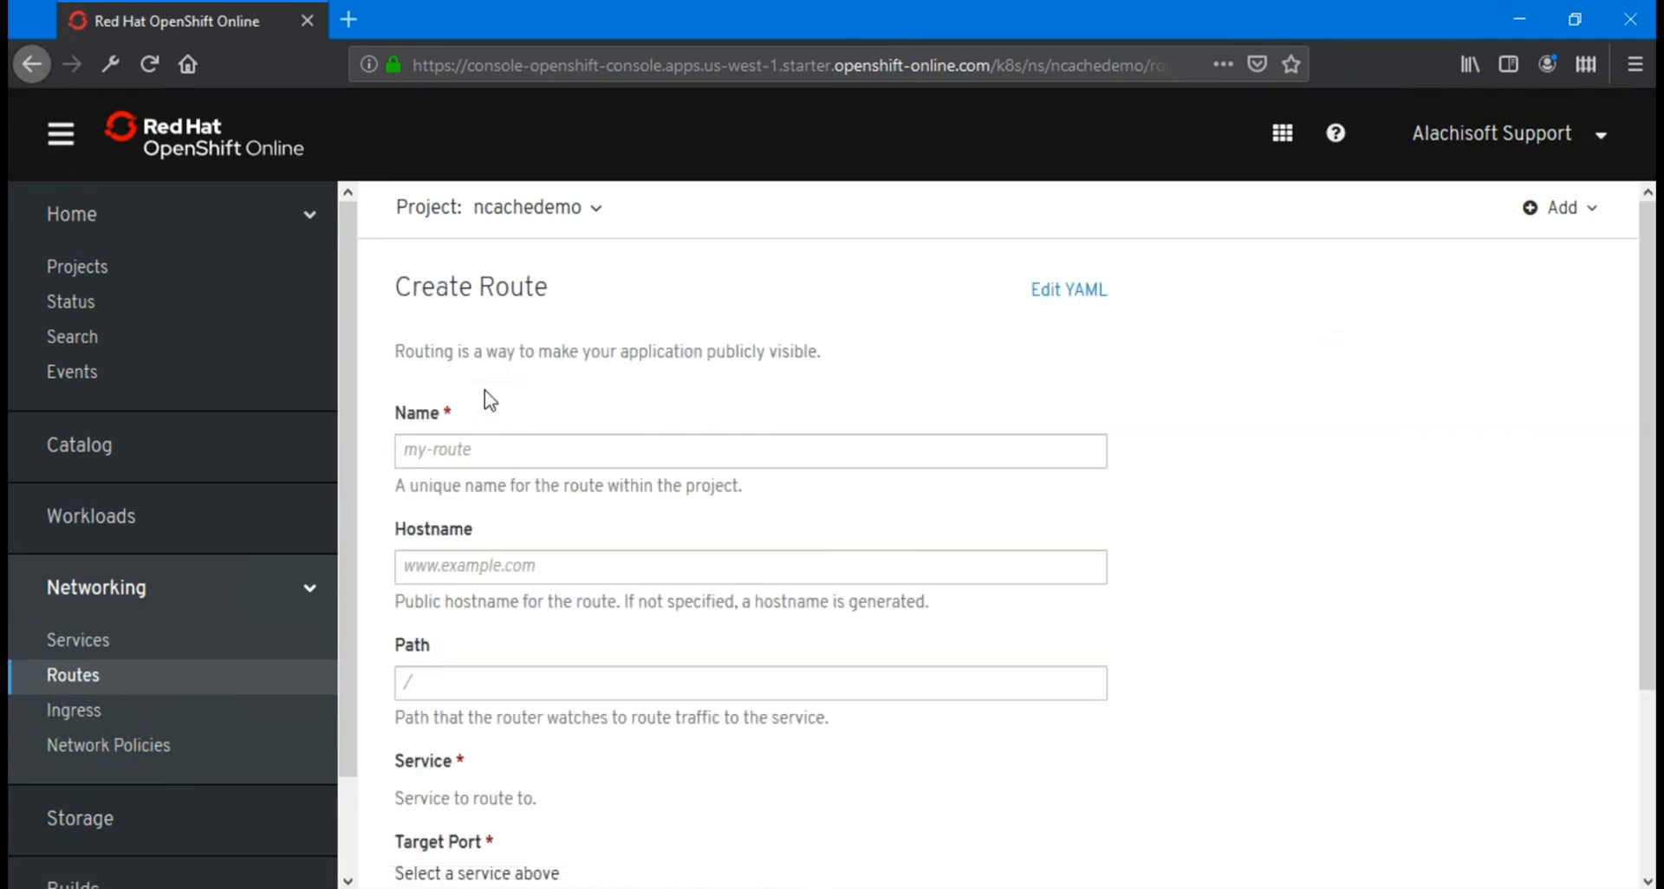
left_click(504, 456)
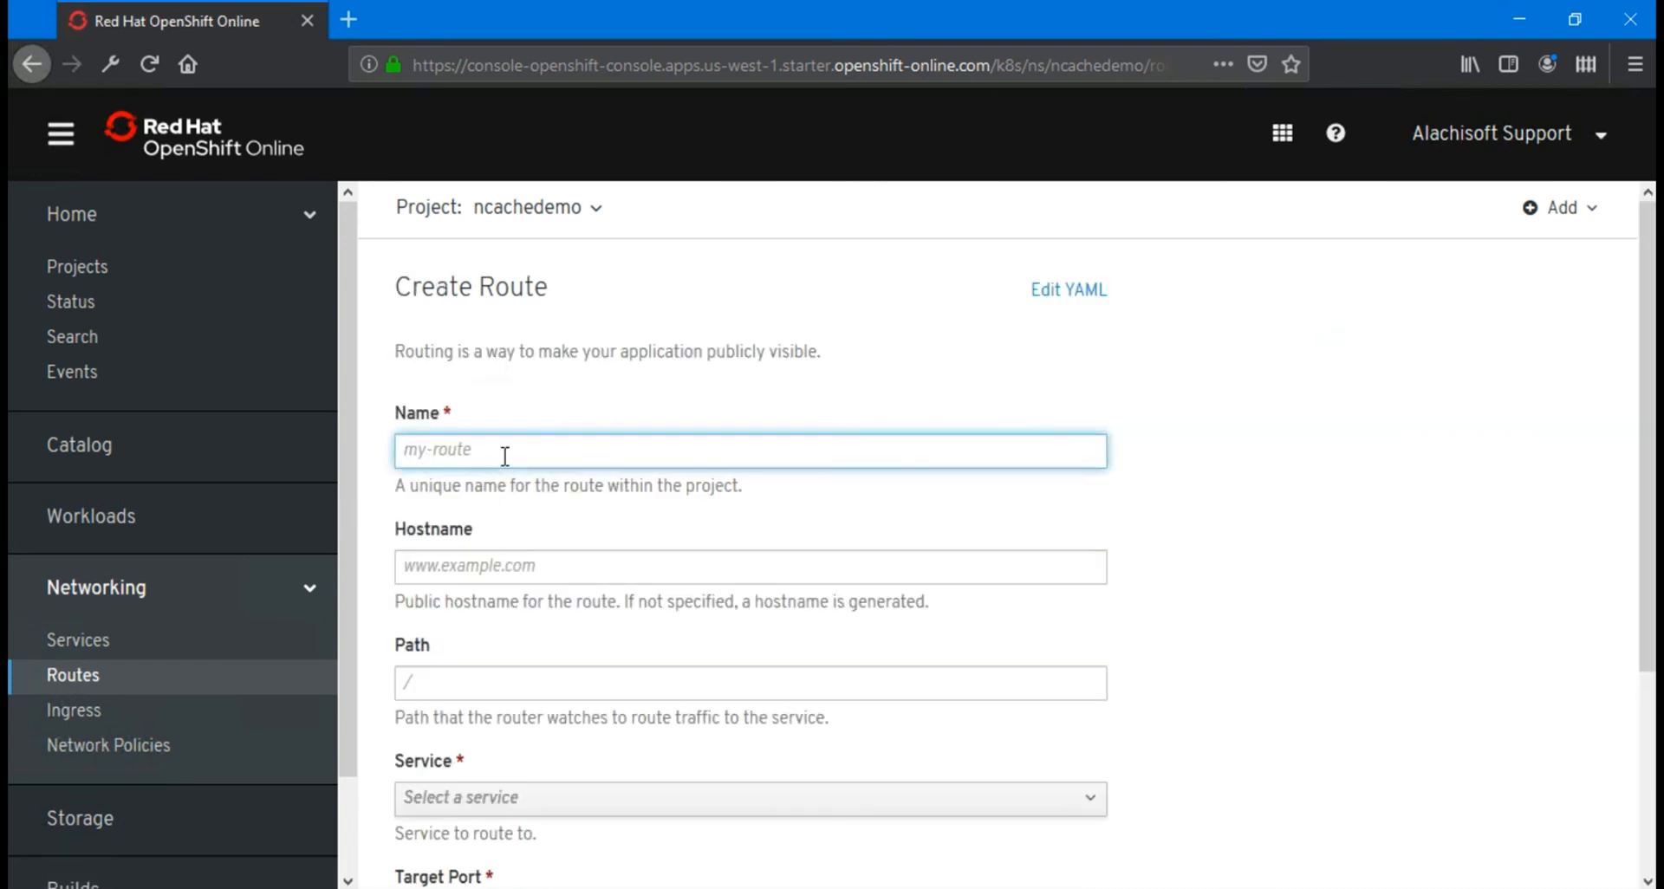
type("r")
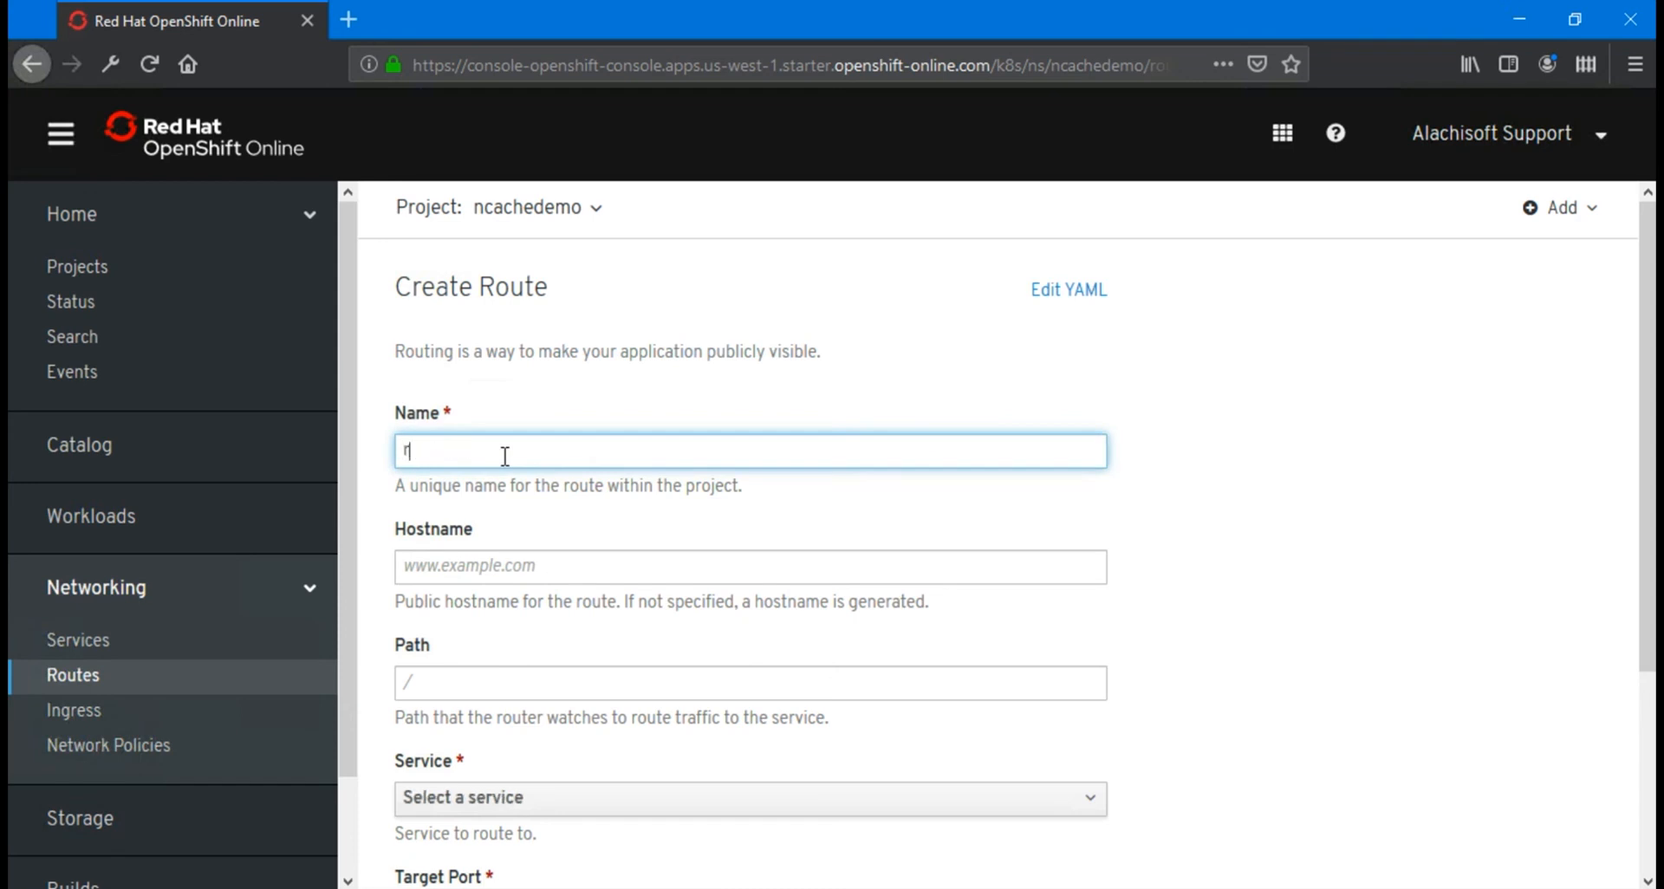
type("oute")
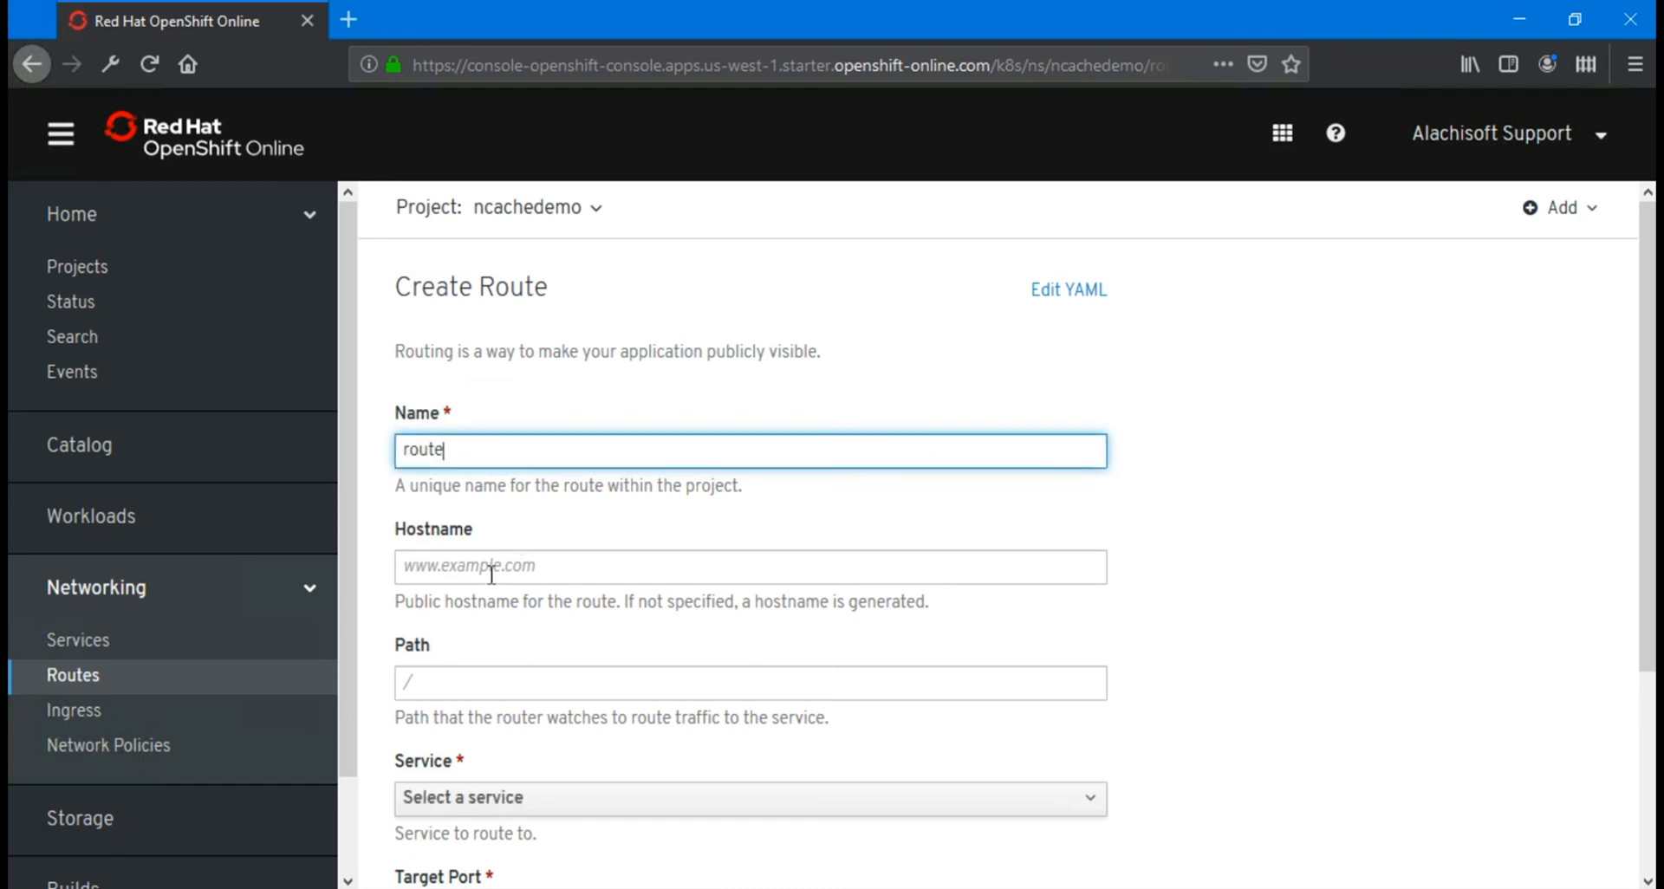
Point the route to the cacheserver service with target port 8251 → 8251 (TCP), and create it unsecured.
scroll(483, 685, "down", 3)
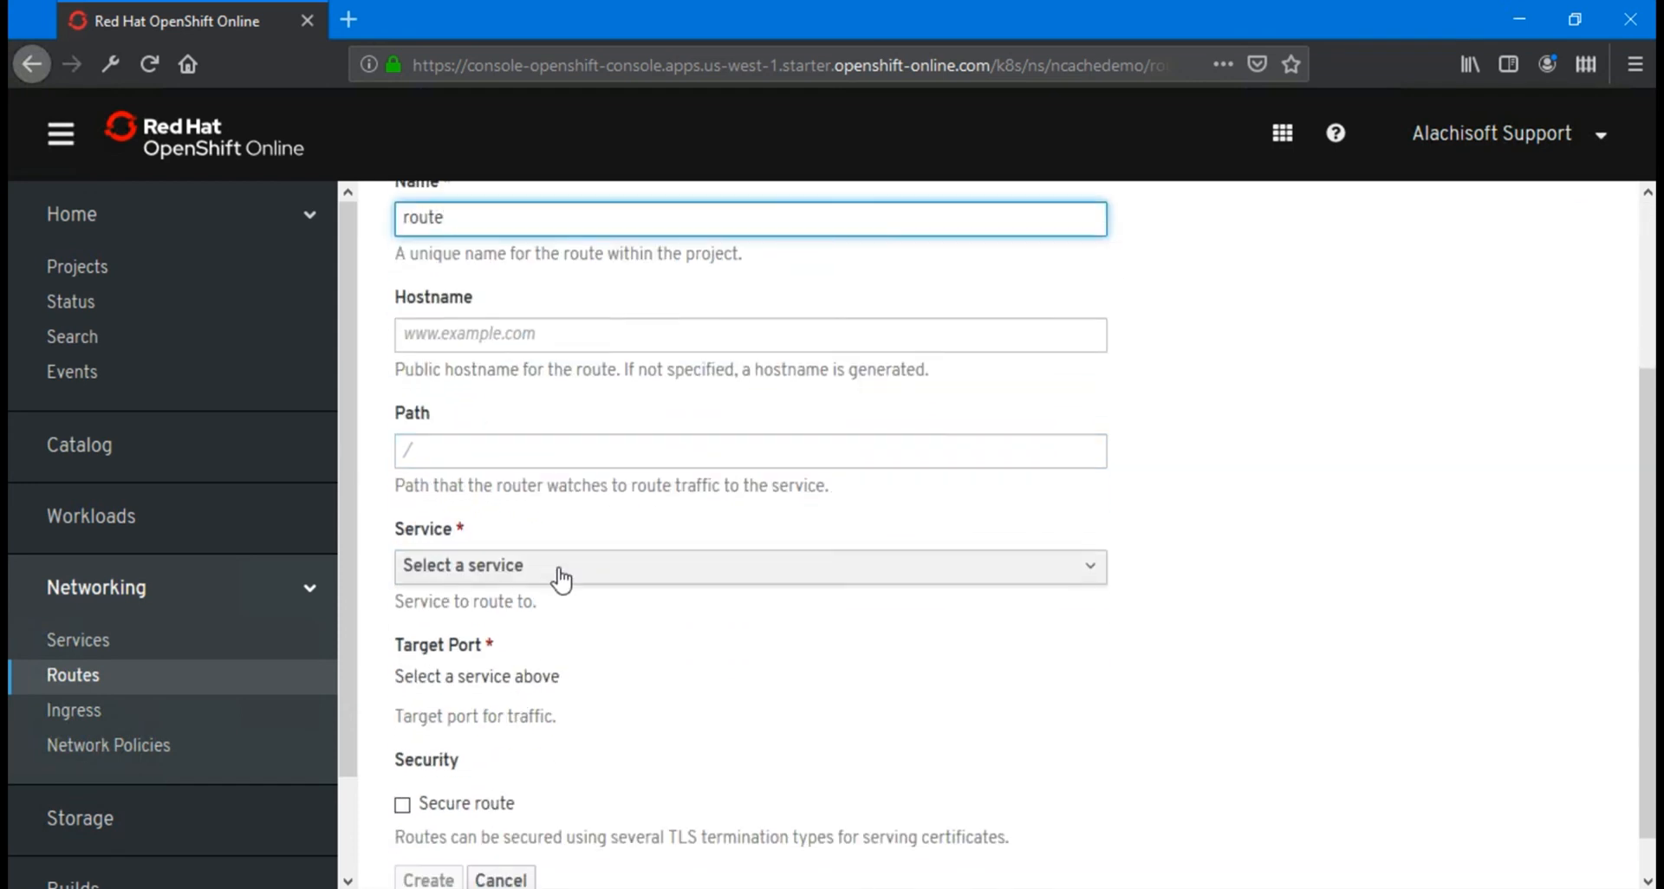
left_click(557, 574)
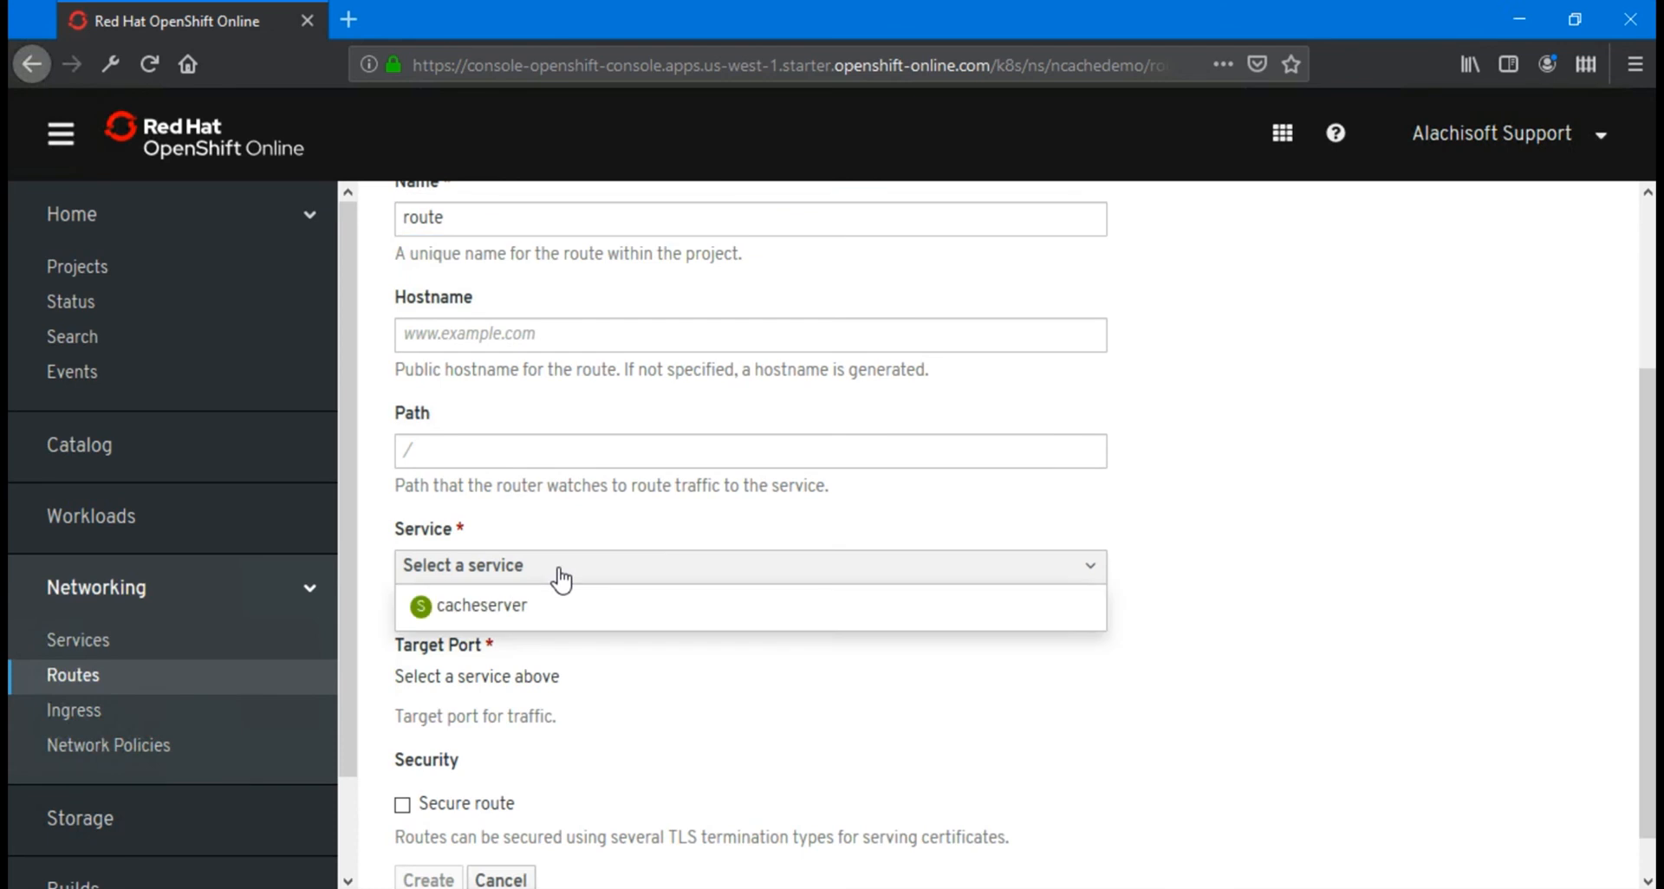
left_click(518, 617)
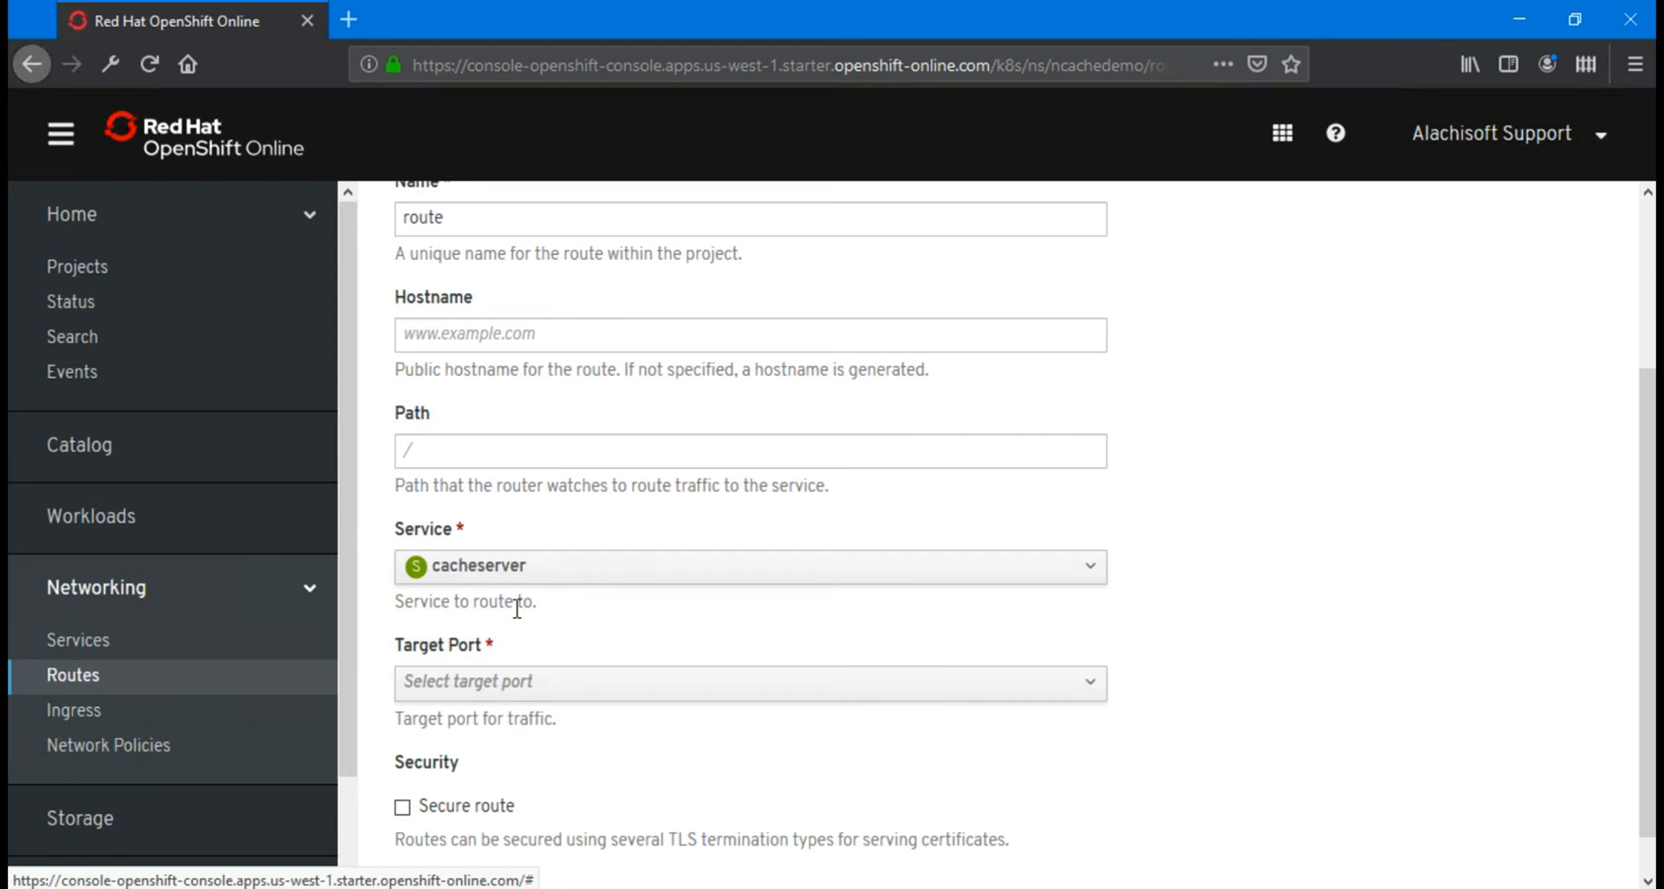
scroll(564, 637, "down", 1)
left_click(568, 650)
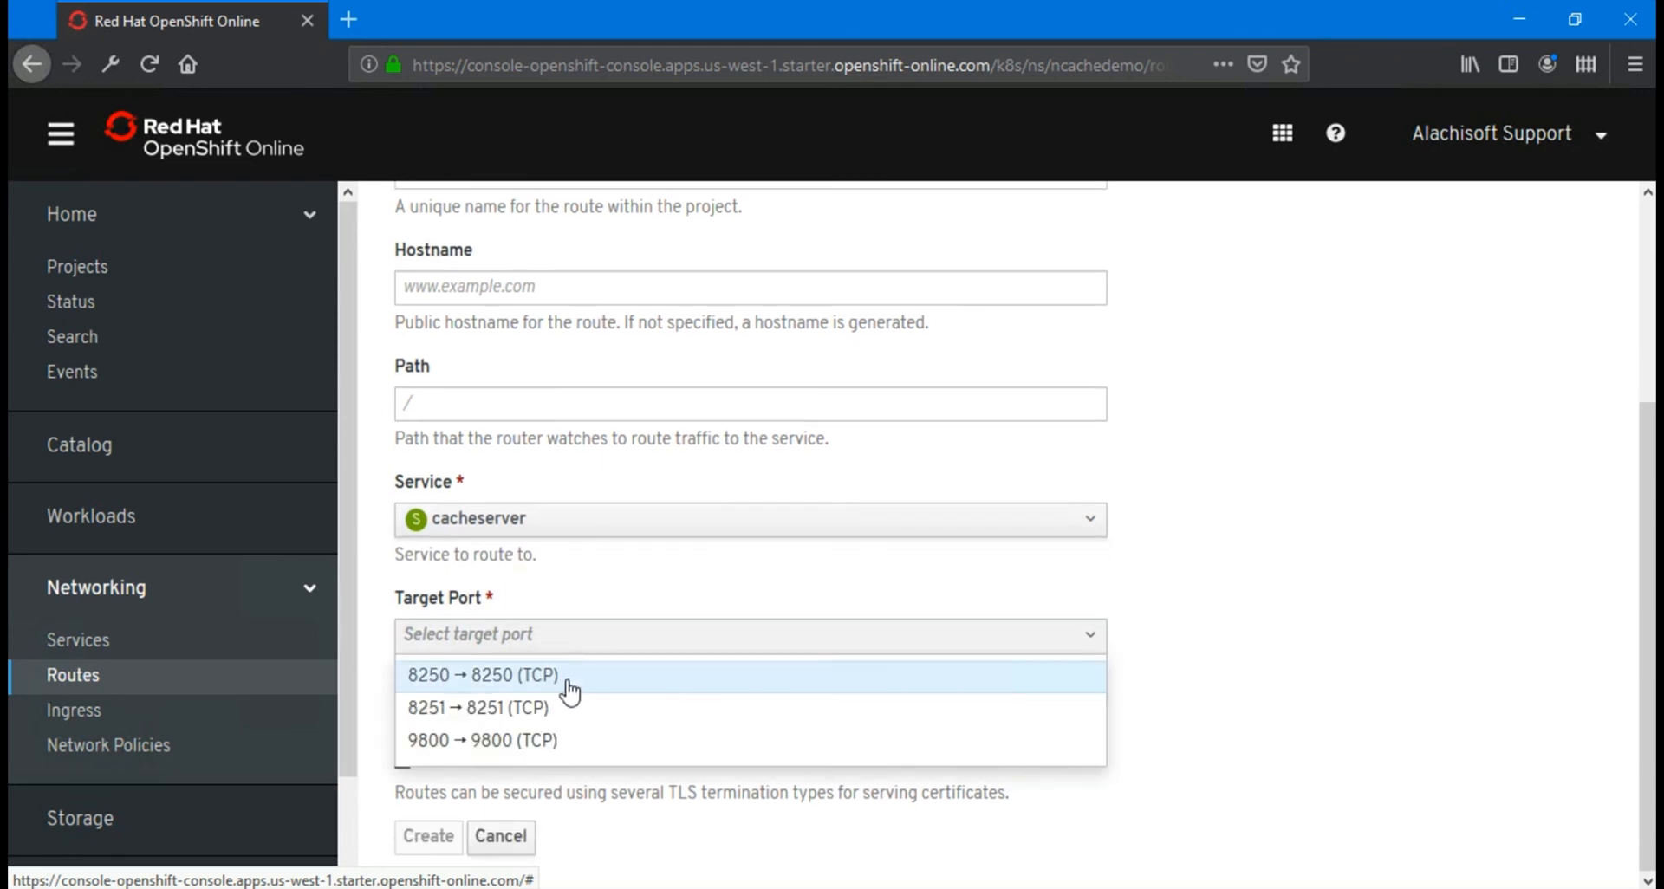
left_click(530, 709)
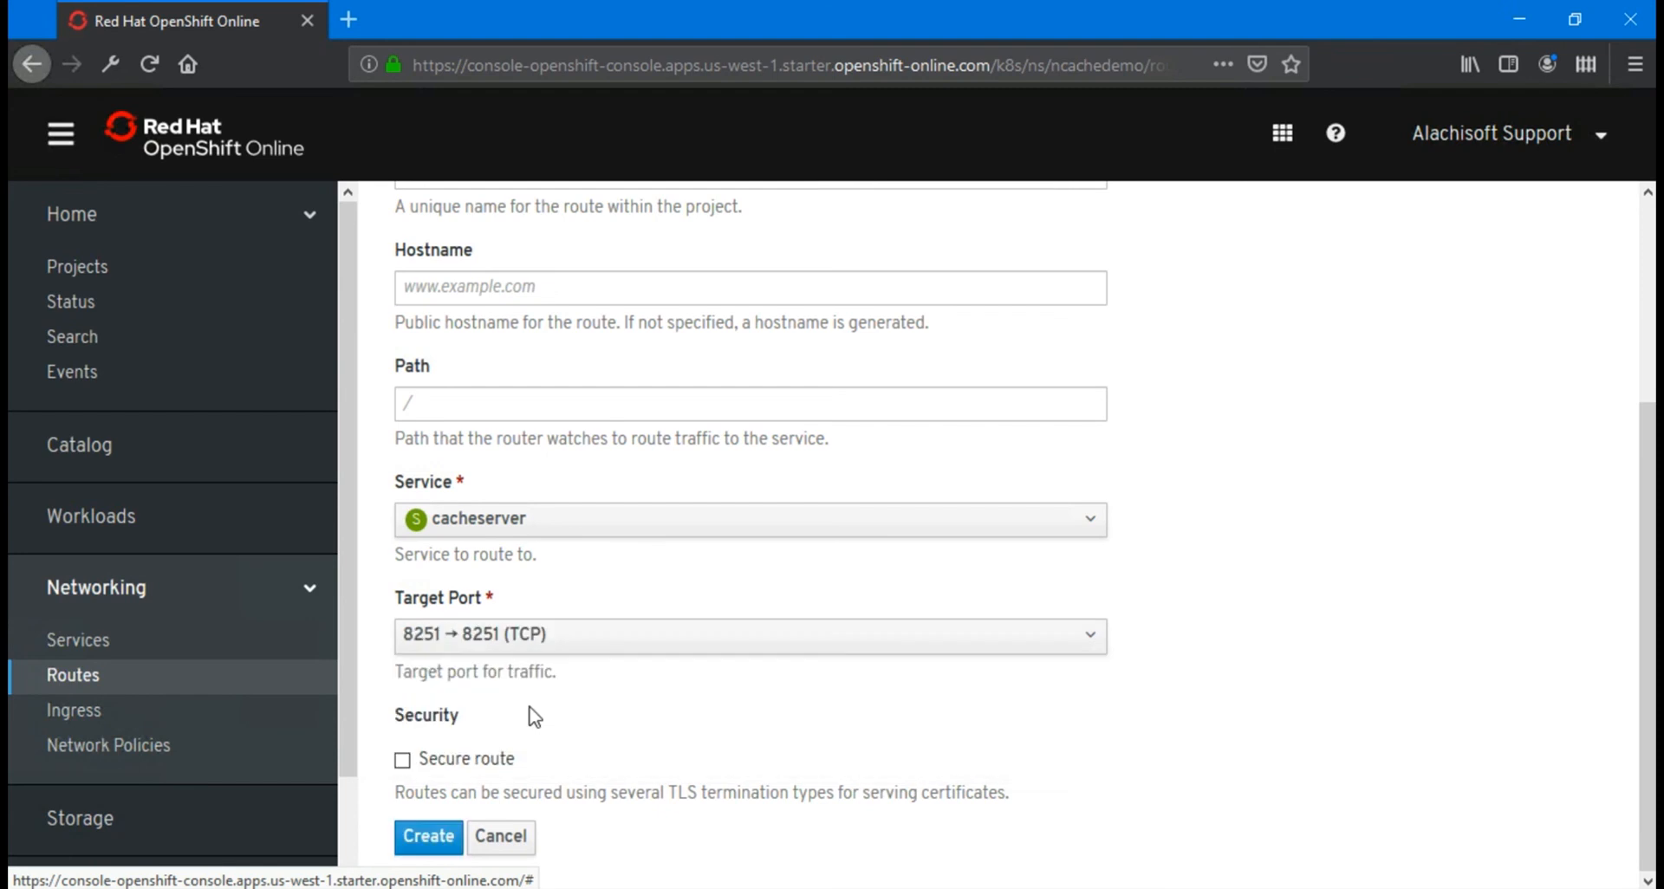
left_click(429, 836)
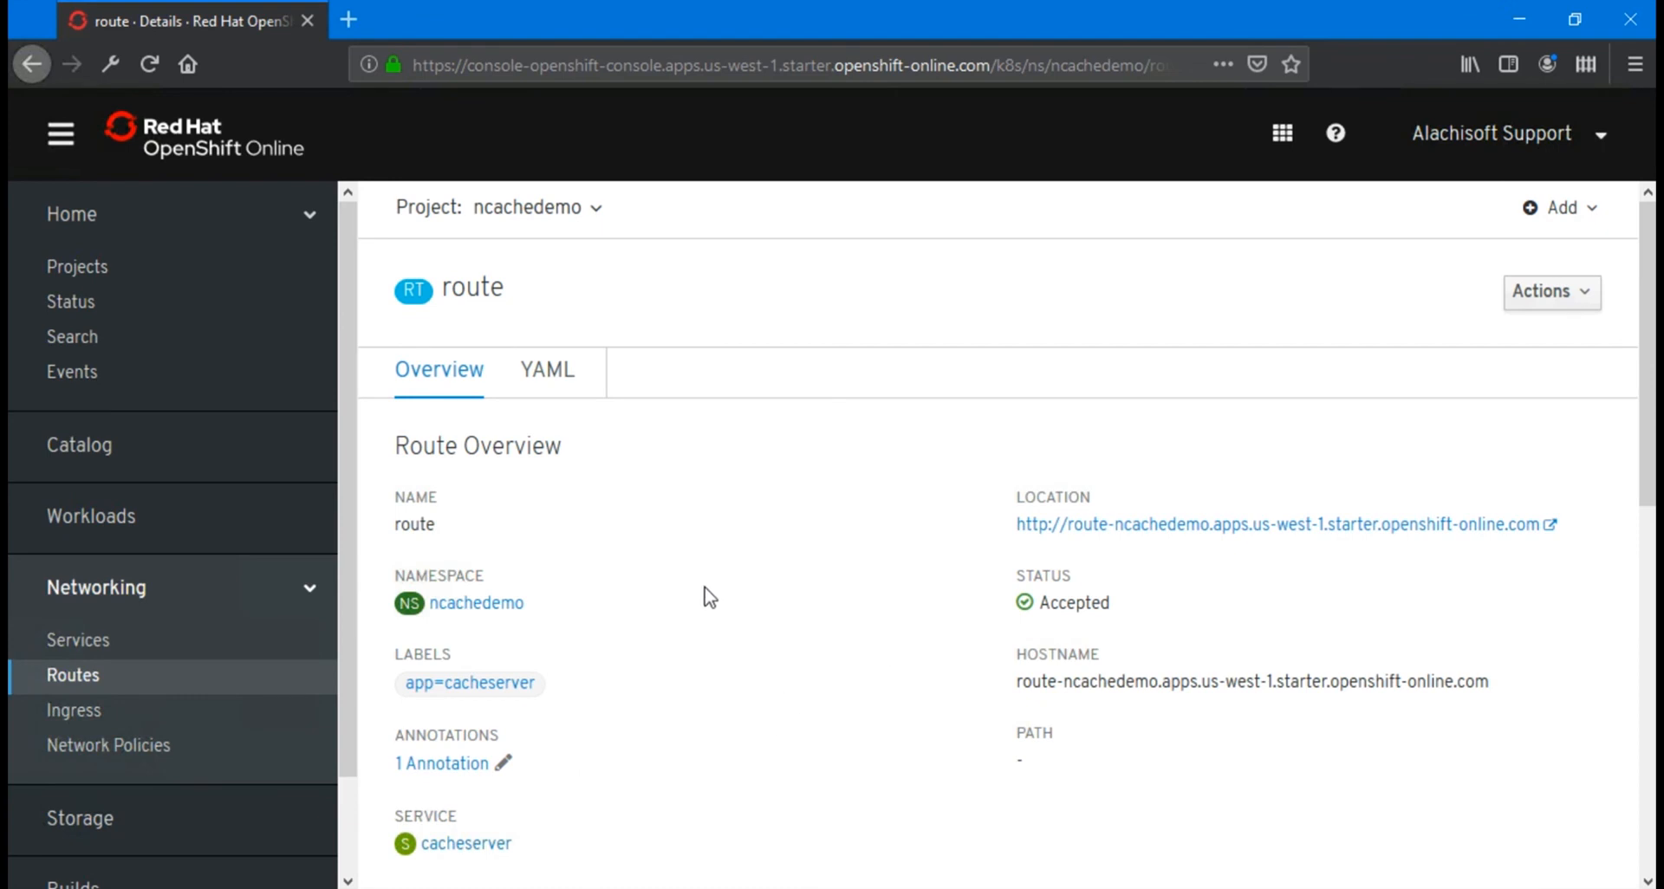
Open the route's location URL in its own browser tab and place the command prompt below the cache list to compare server and pod IPs.
left_click(1164, 531)
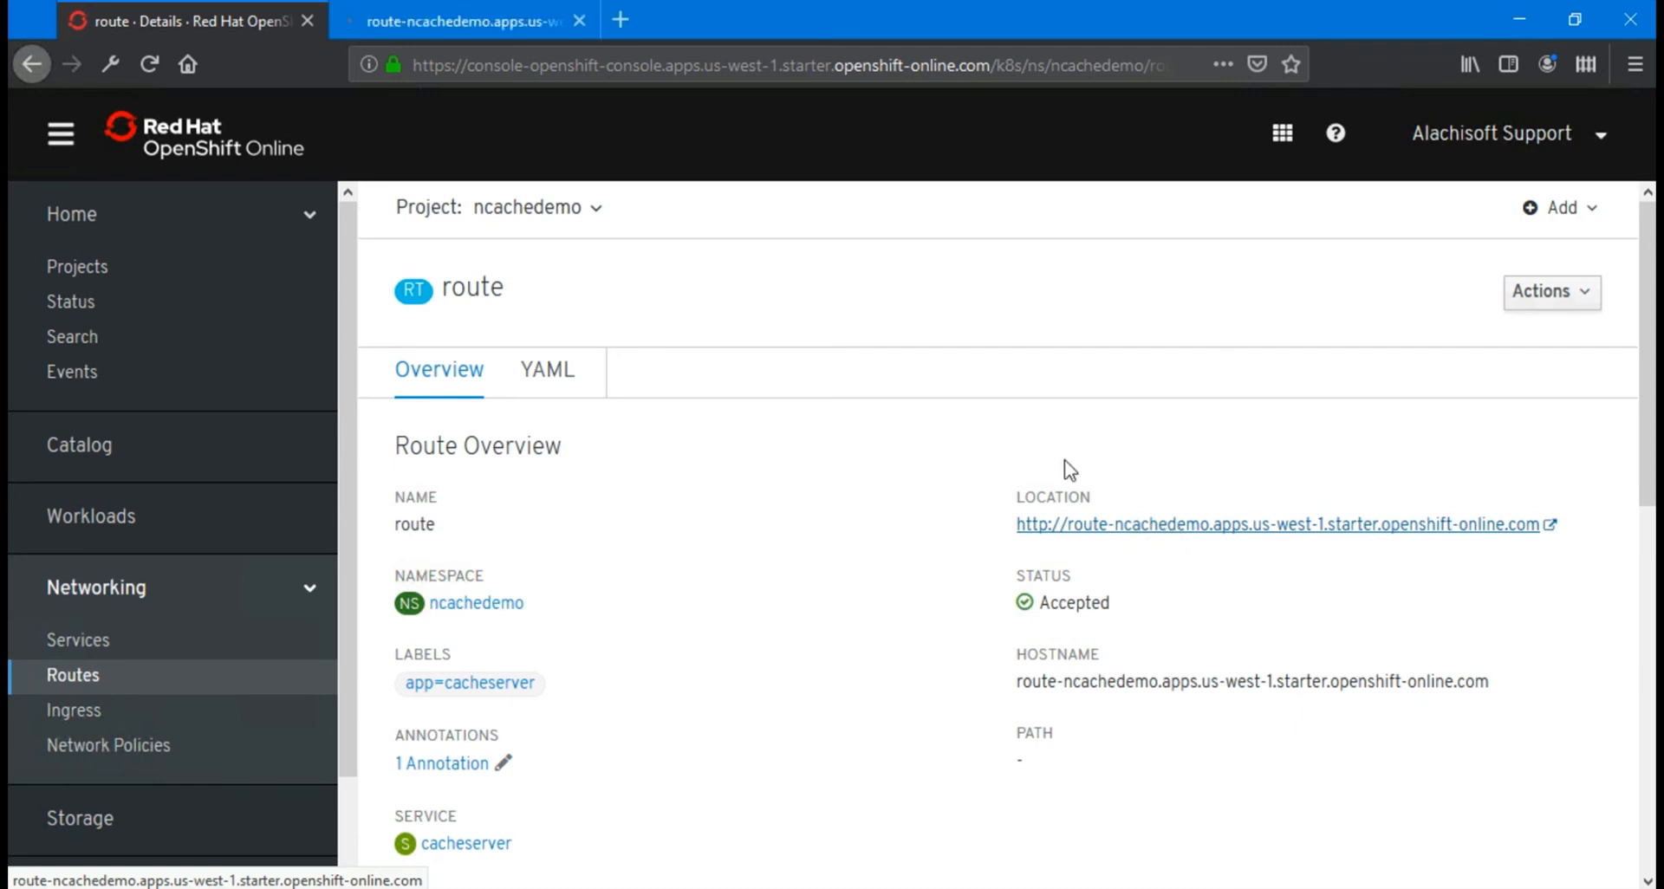
left_click(442, 22)
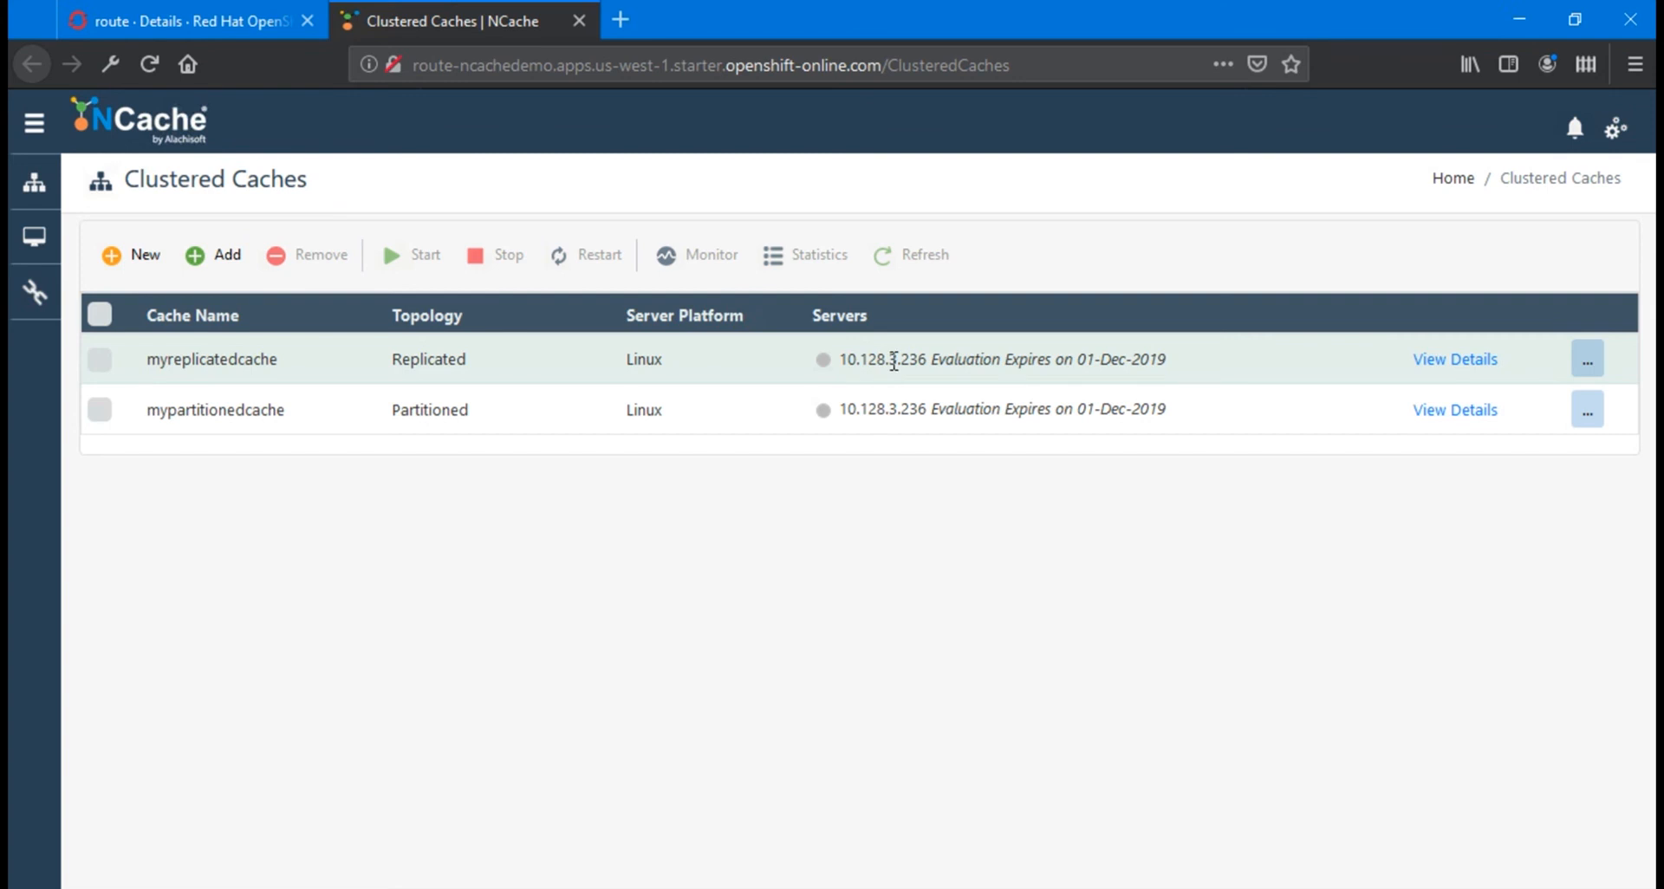
left_click(561, 830)
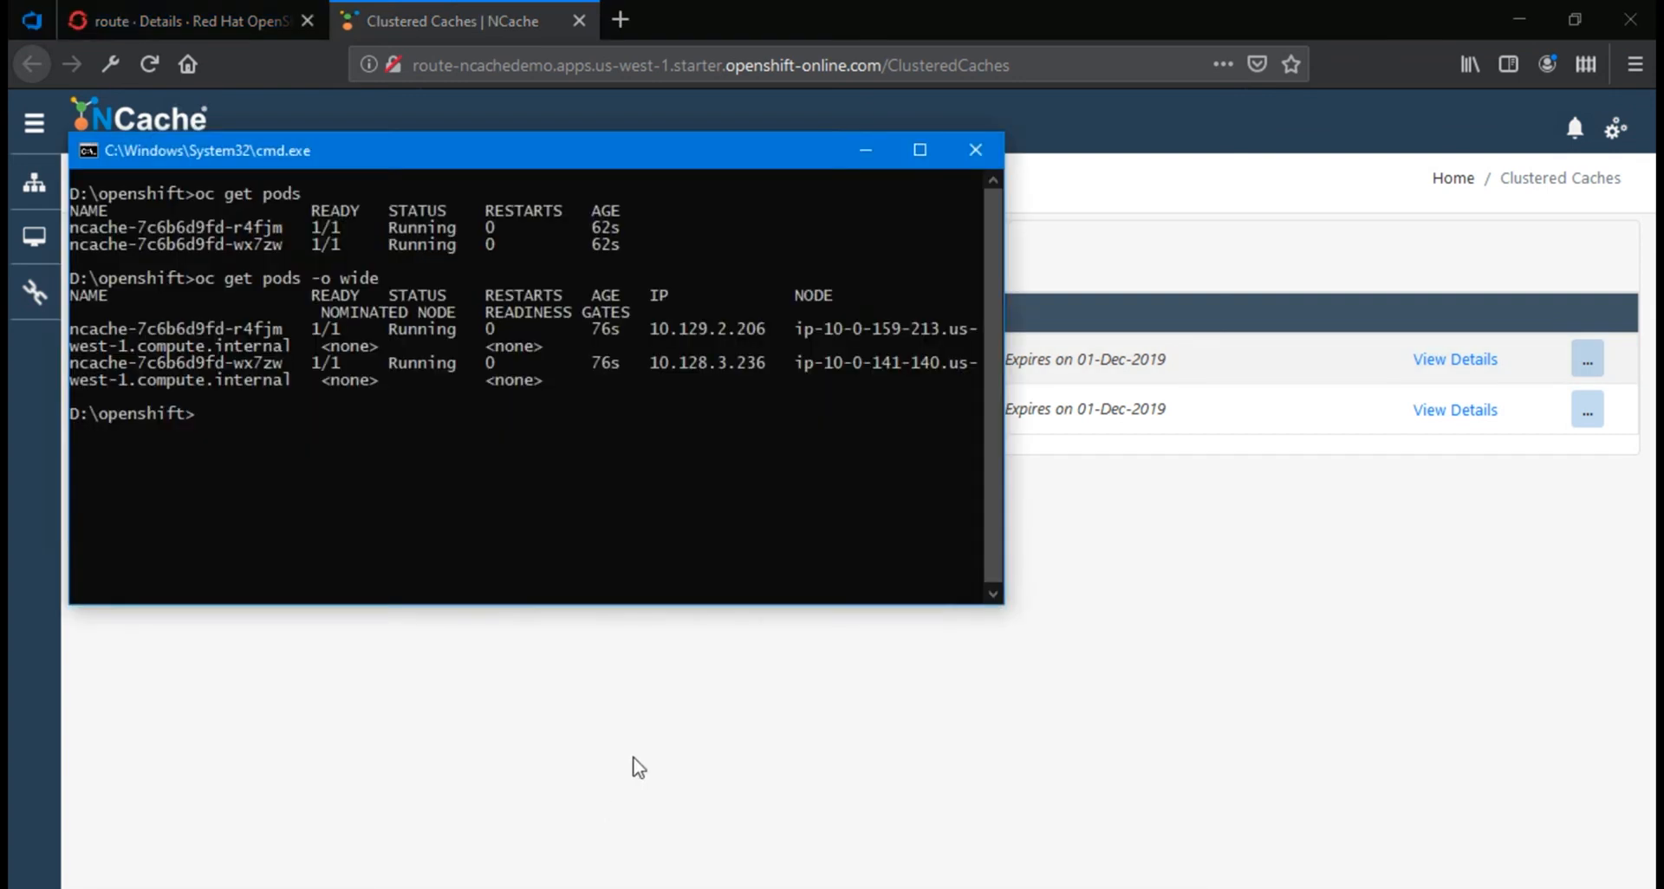
left_click_drag(646, 165, 1038, 463)
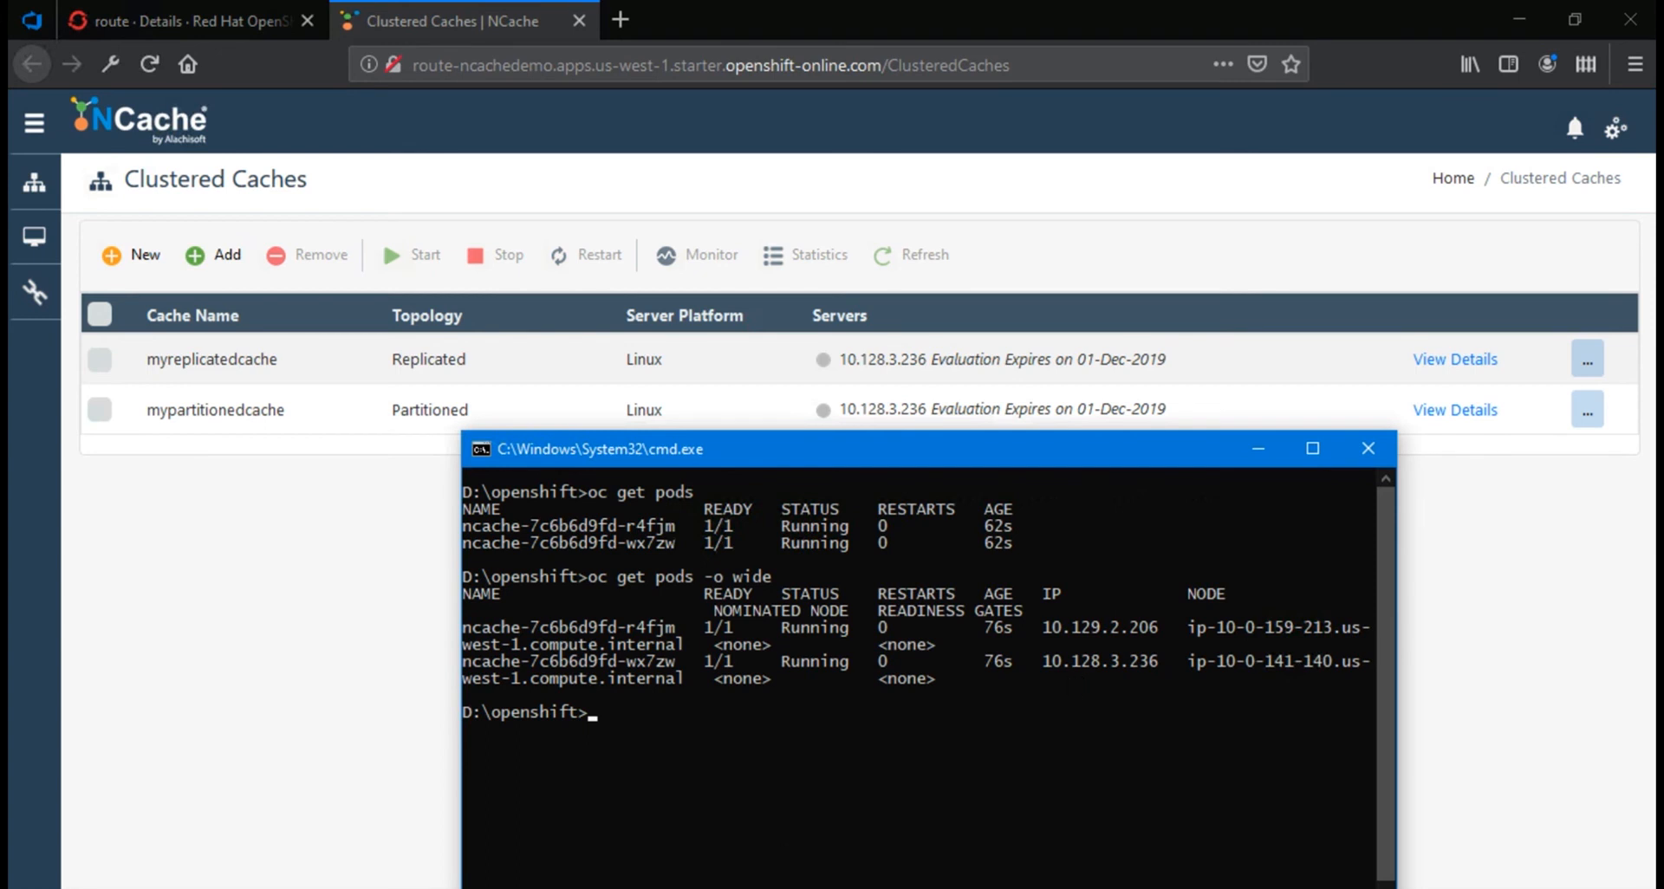
Examine the service kind and sessionAffinity setting in headless-service.yaml in Notepad++, and return to the command prompt with the pod IPs.
key("alt+Tab")
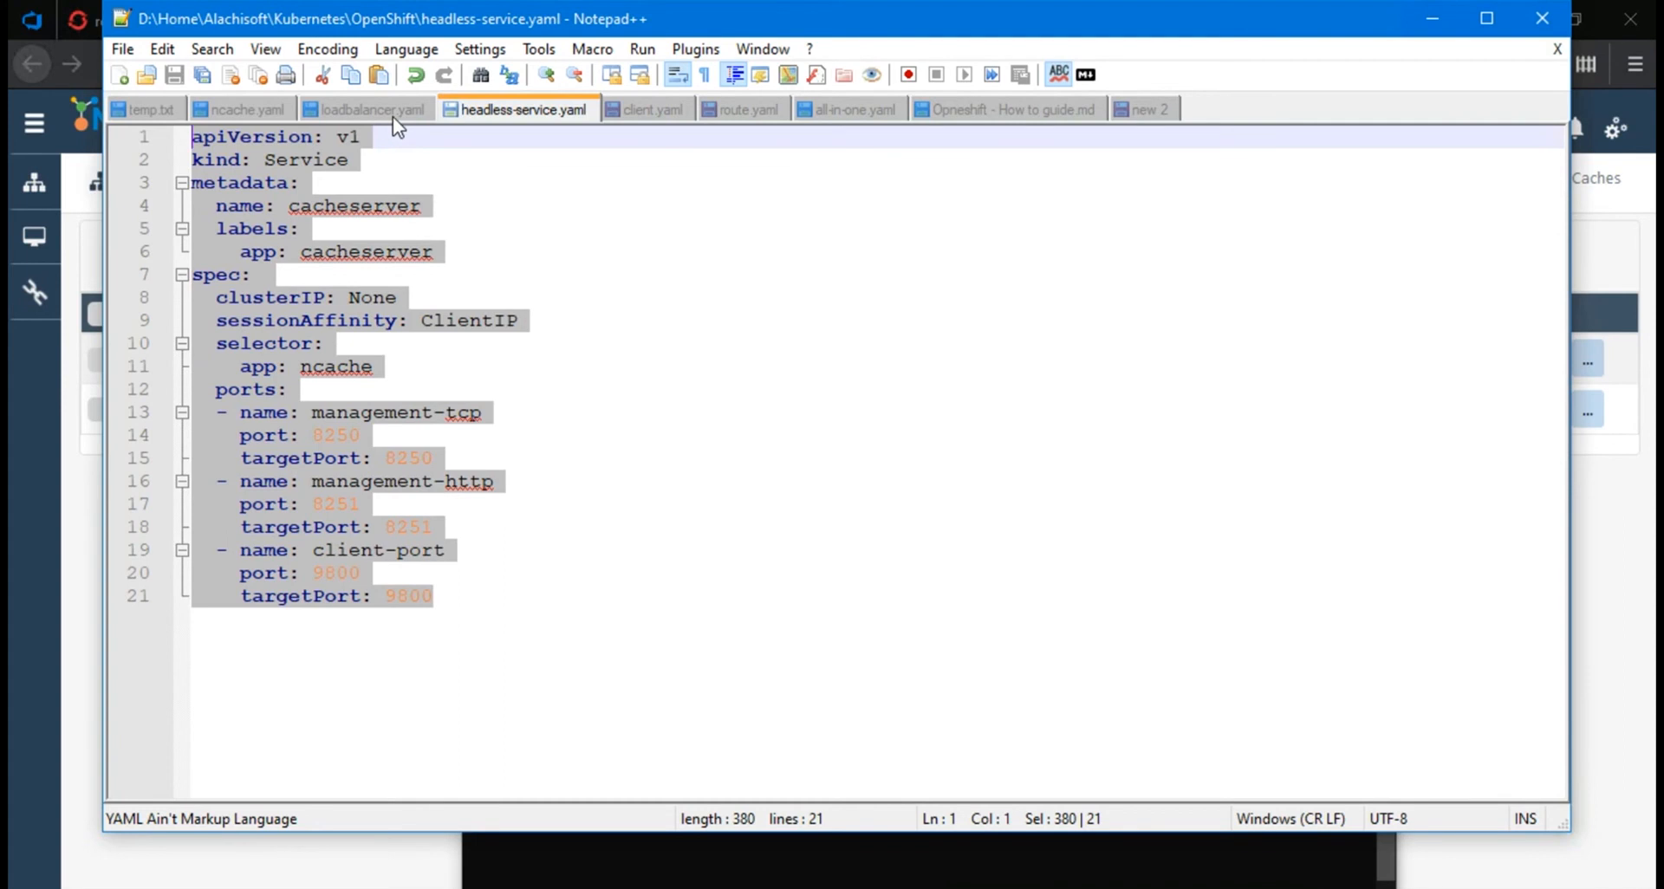
left_click(436, 254)
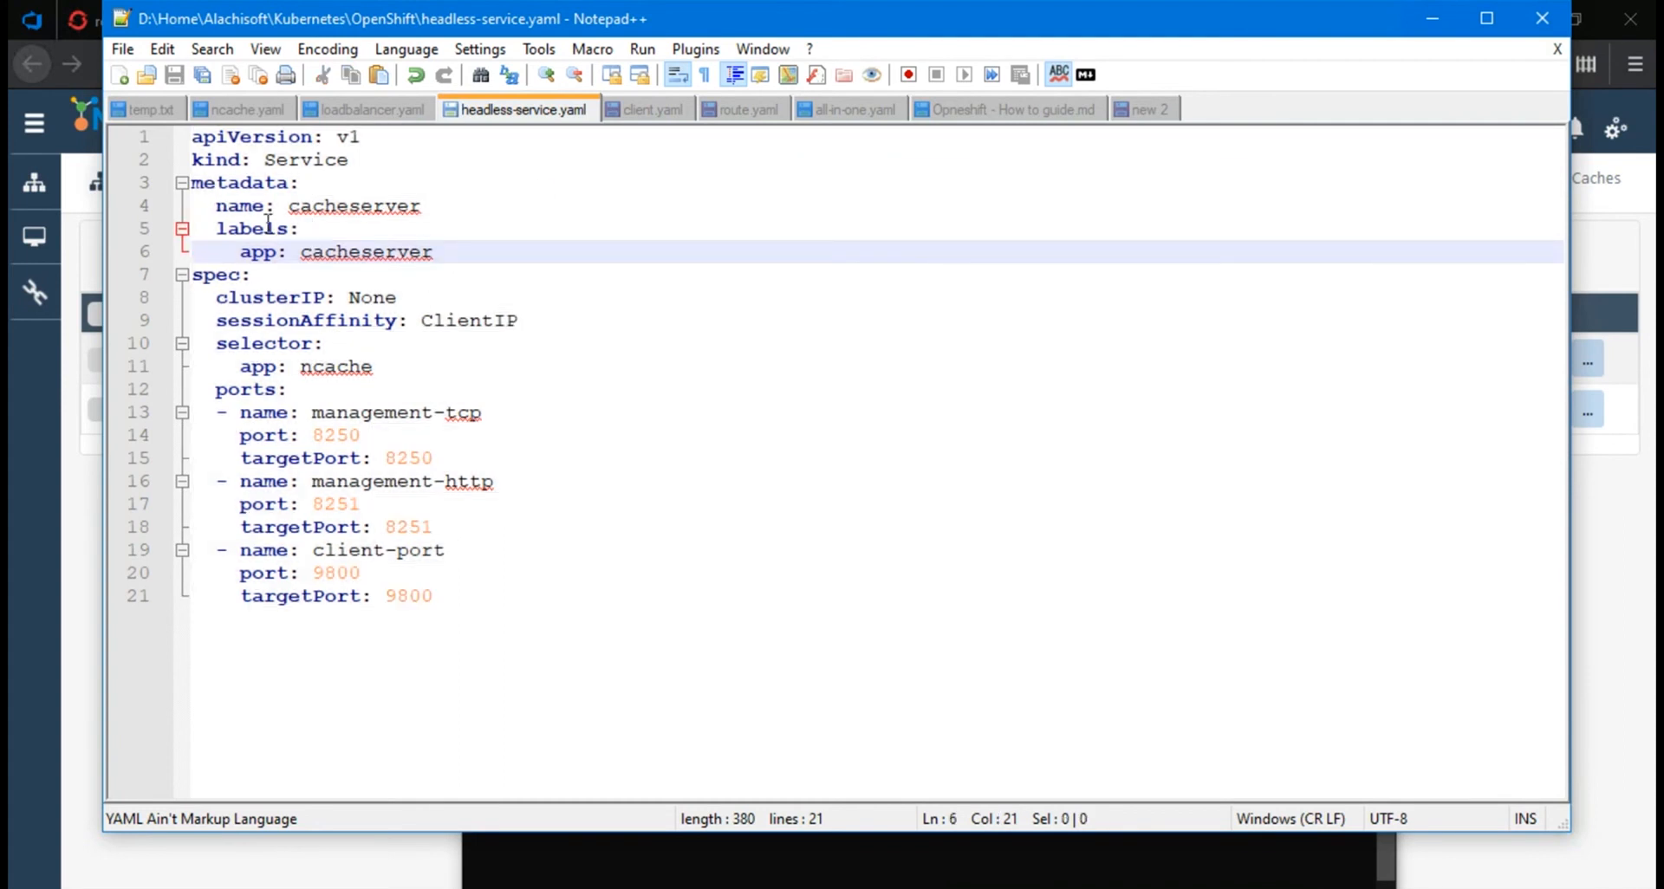
double_click(296, 161)
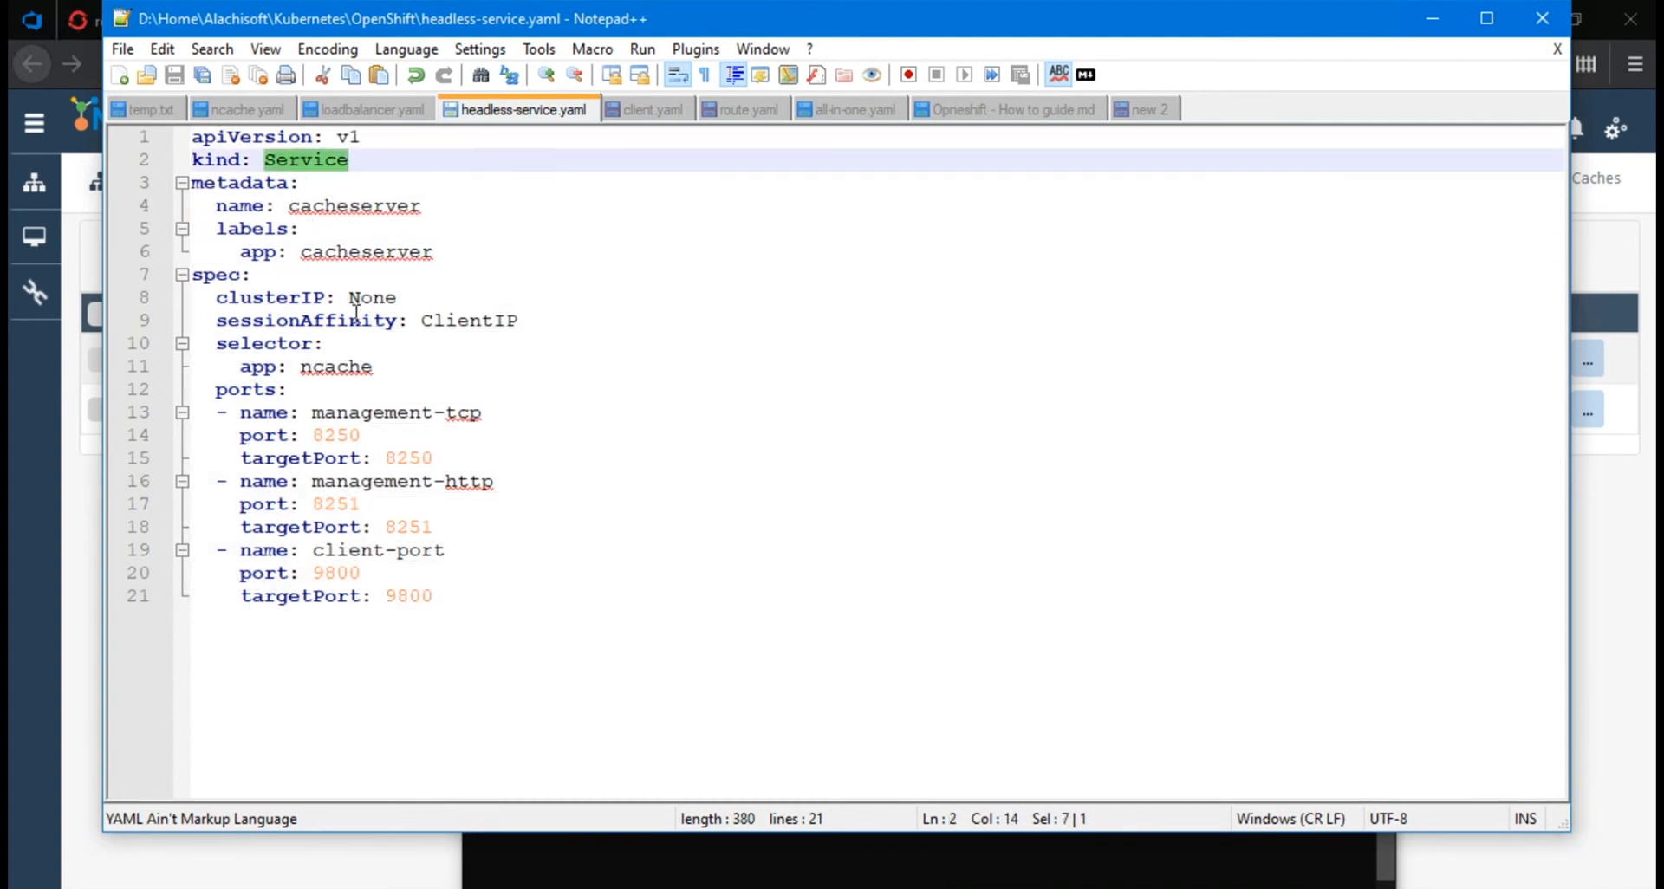
left_click(219, 323)
left_click_drag(219, 323, 518, 322)
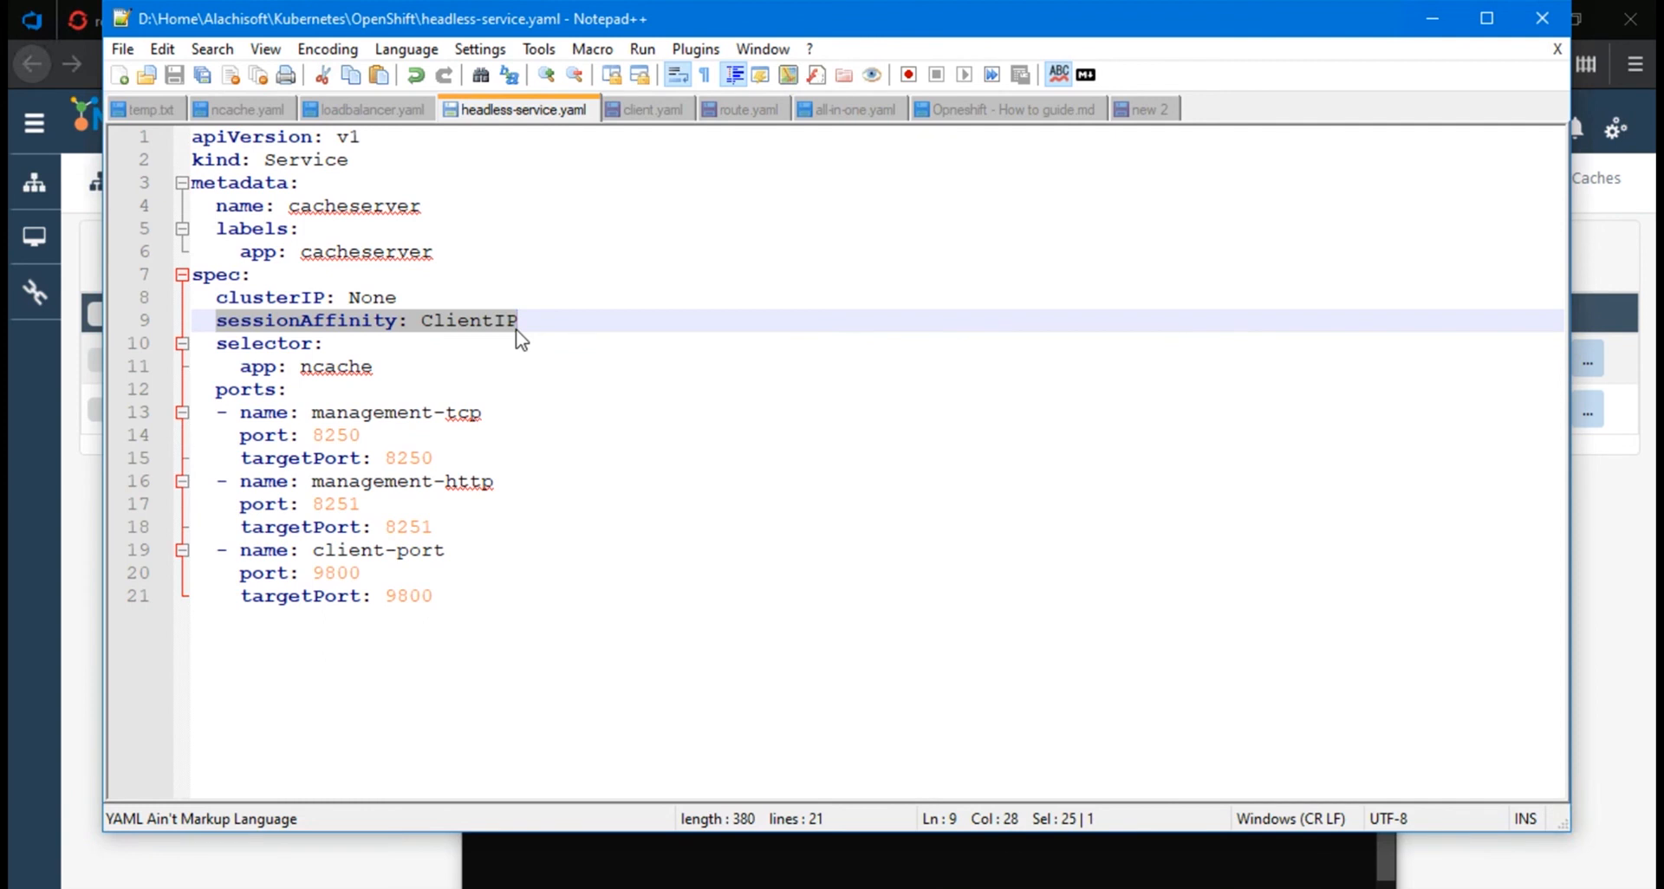
double_click(451, 327)
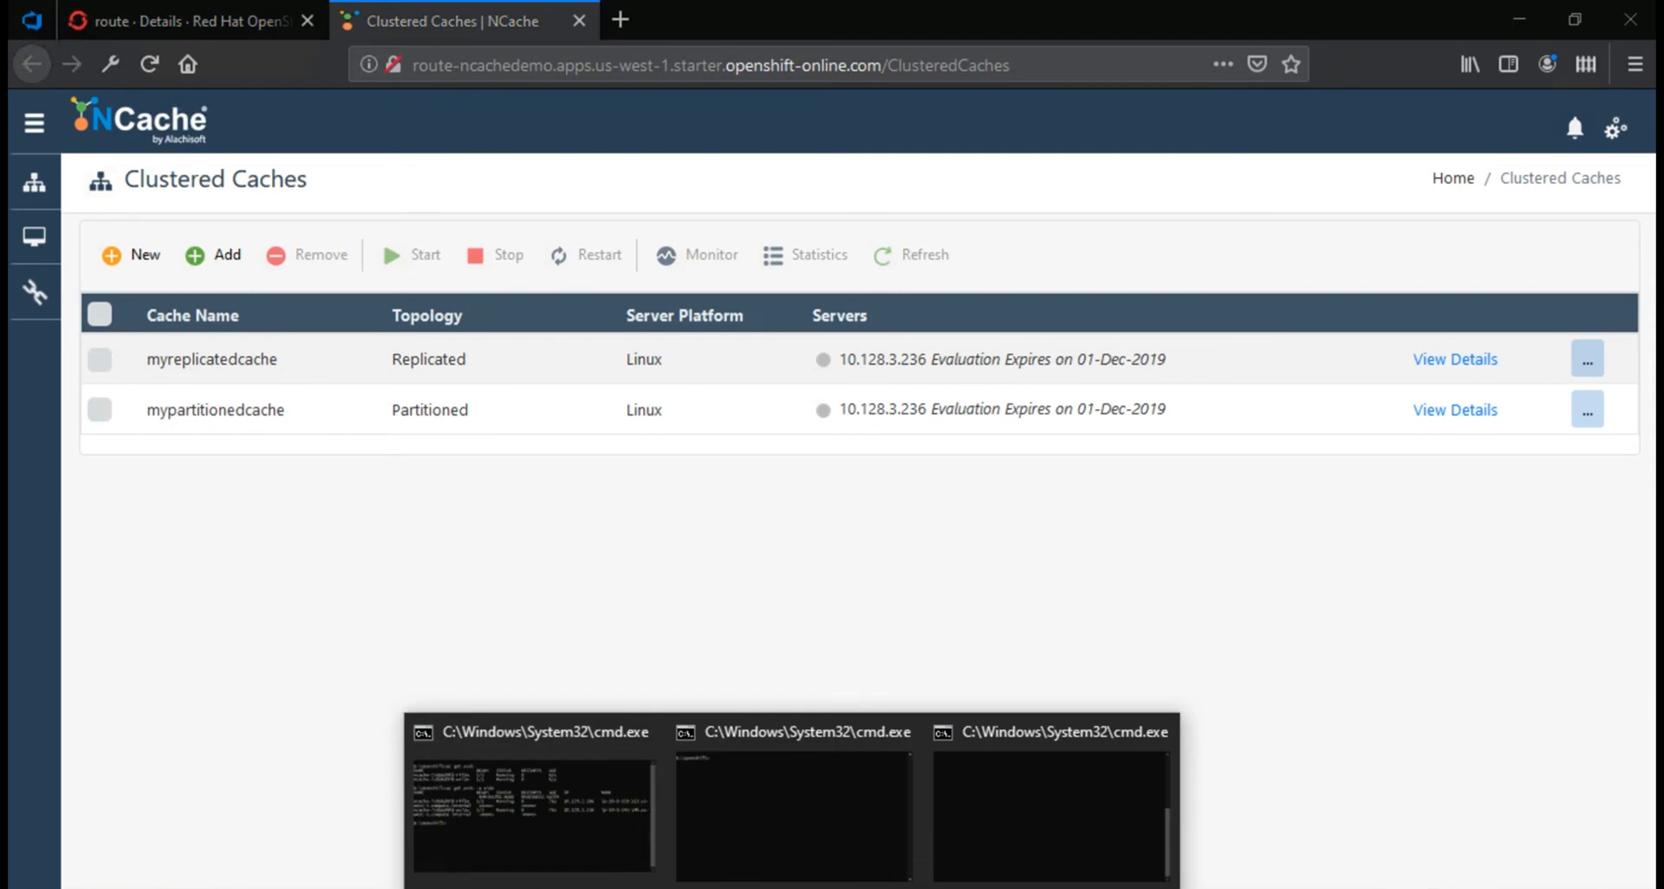
left_click(554, 788)
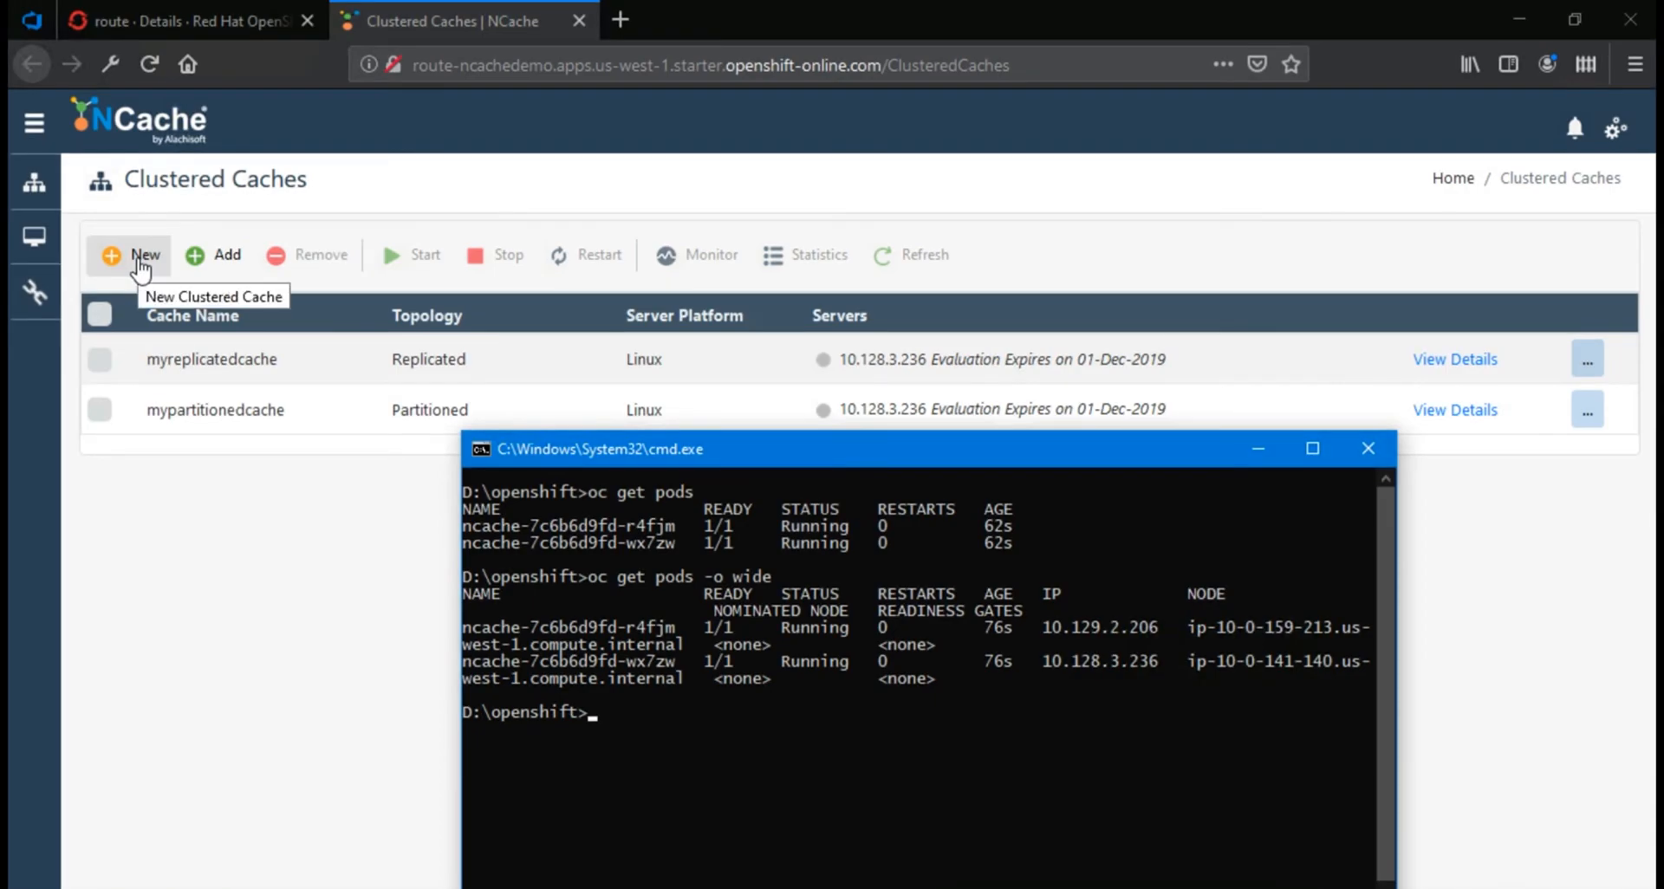
Start a new clustered cache in the NCache web manager, name it "de" and keep Binary serialization.
left_click(139, 264)
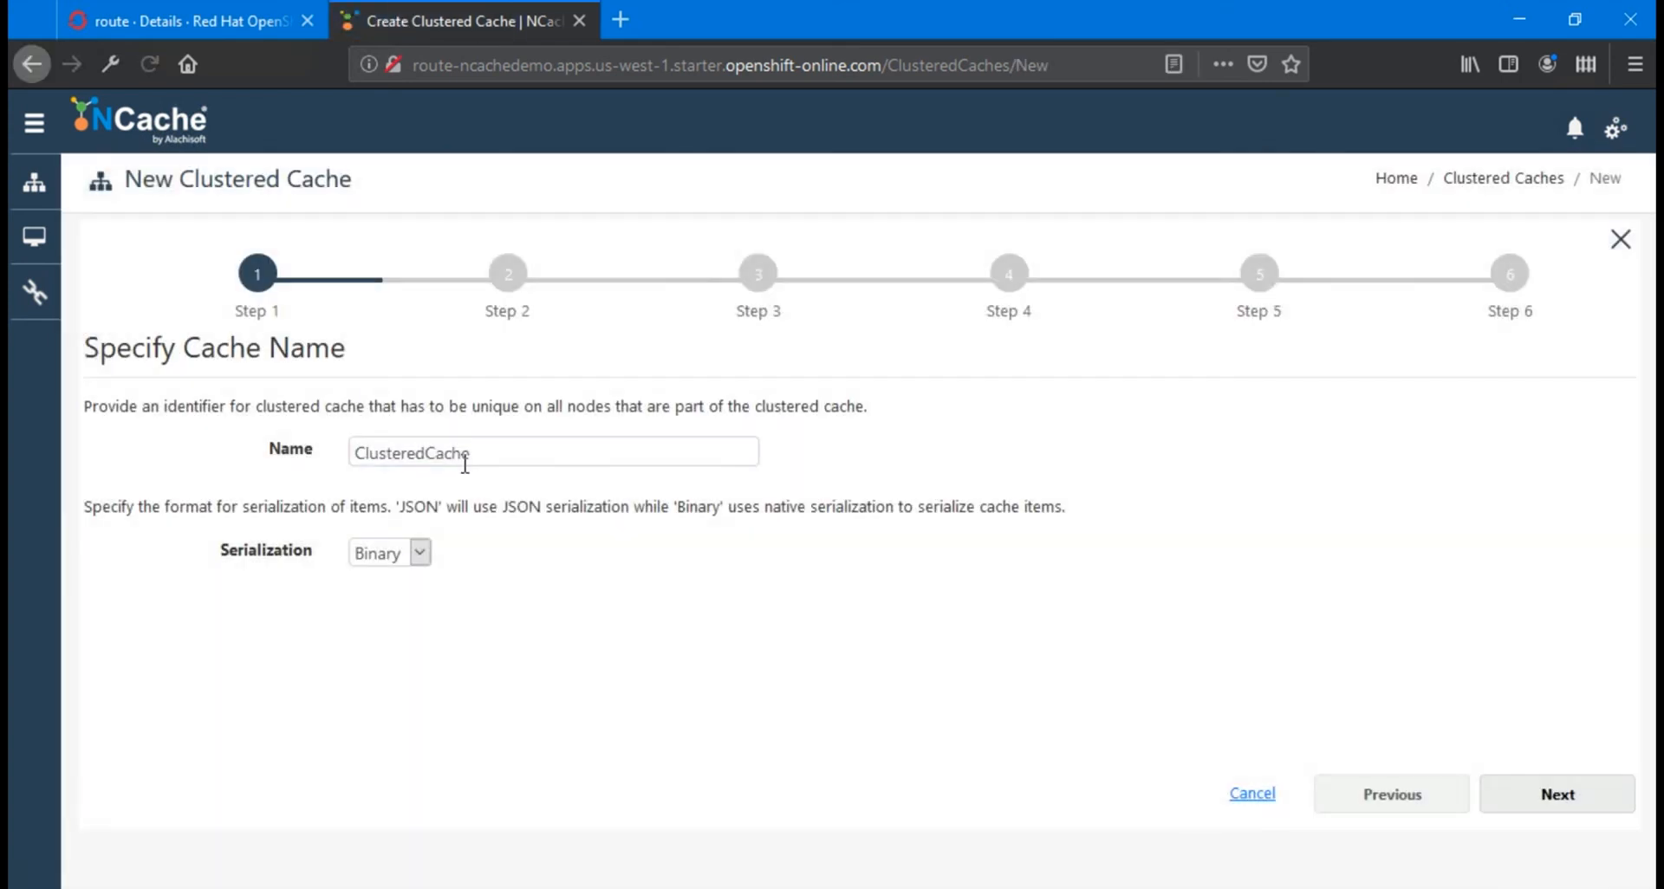
left_click_drag(466, 455, 349, 450)
left_click(349, 449)
type("deClusteredCache")
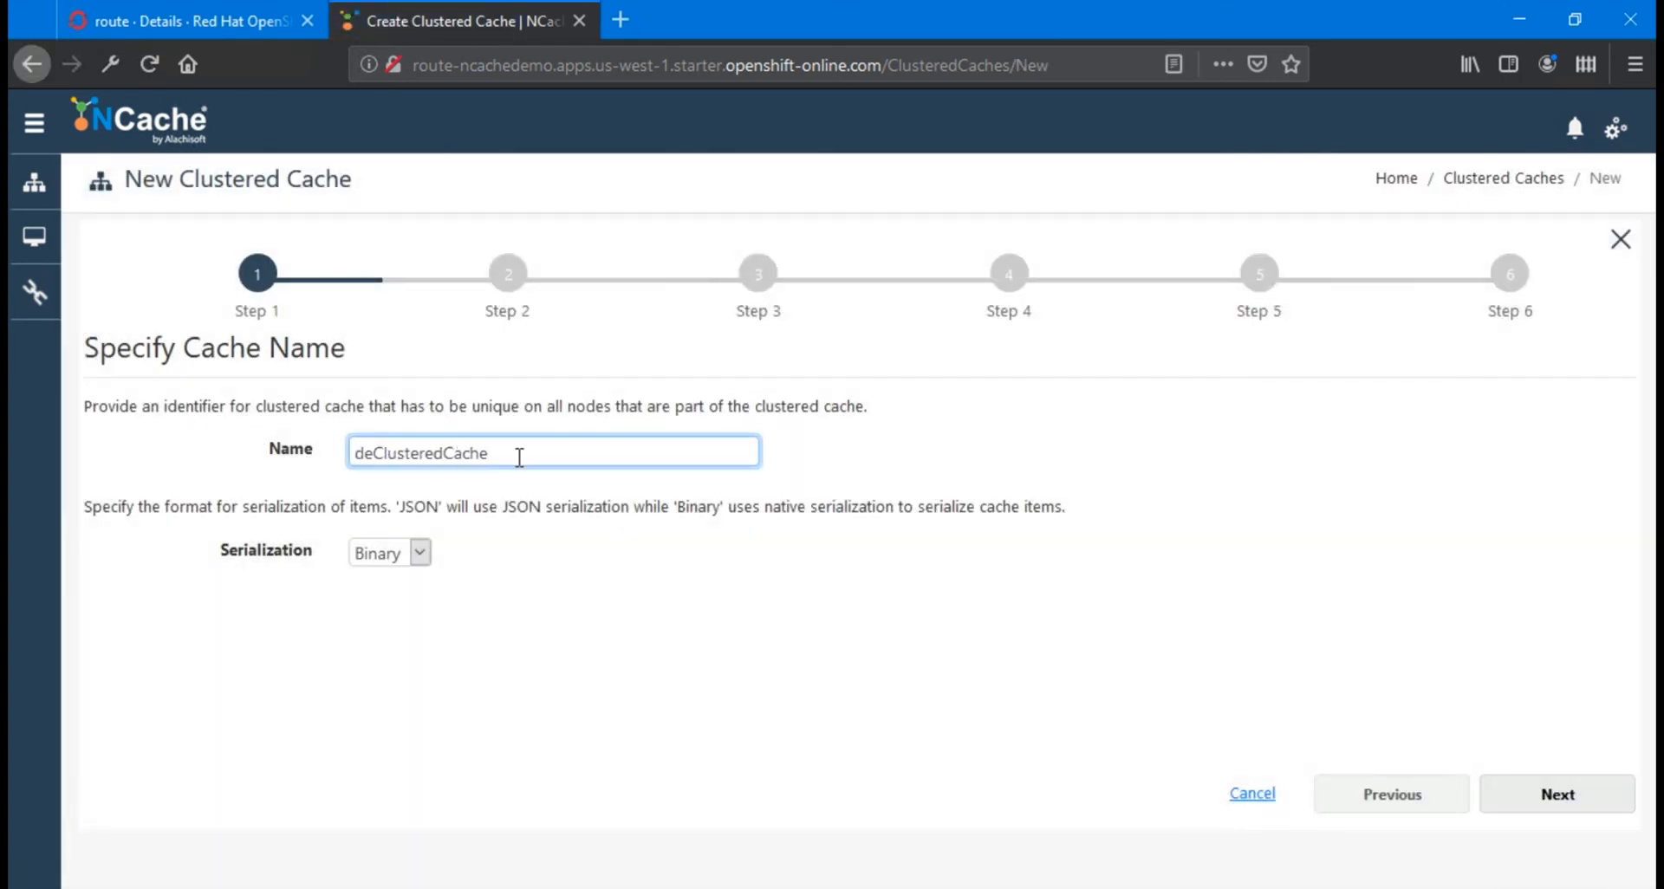
key("ctrl+a")
type("de")
left_click(438, 480)
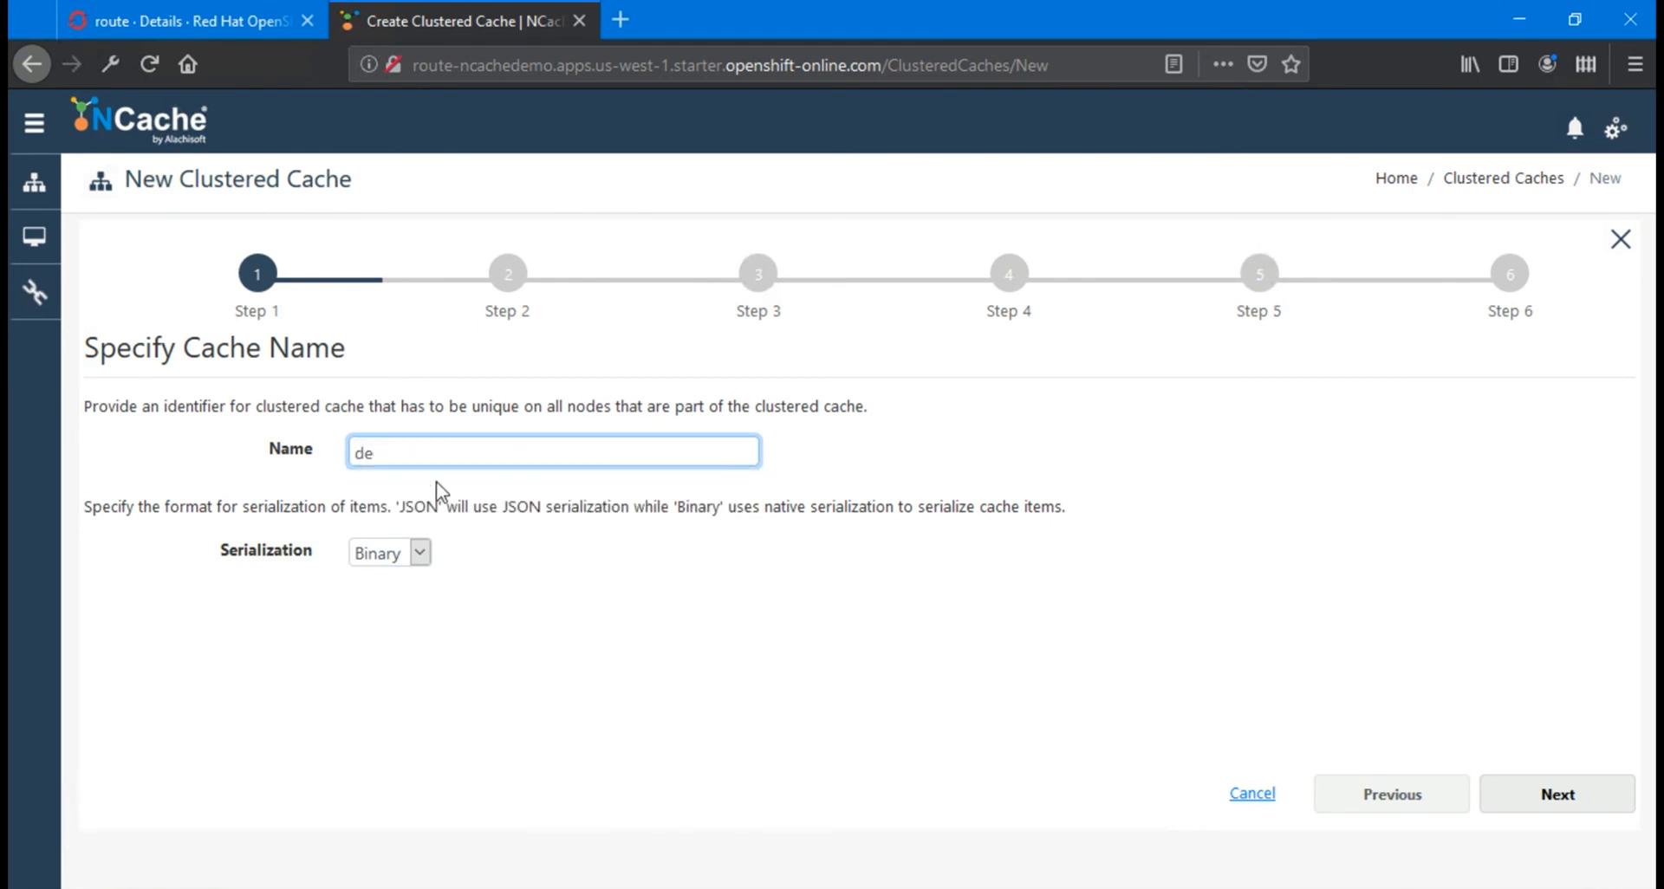
left_click(1565, 799)
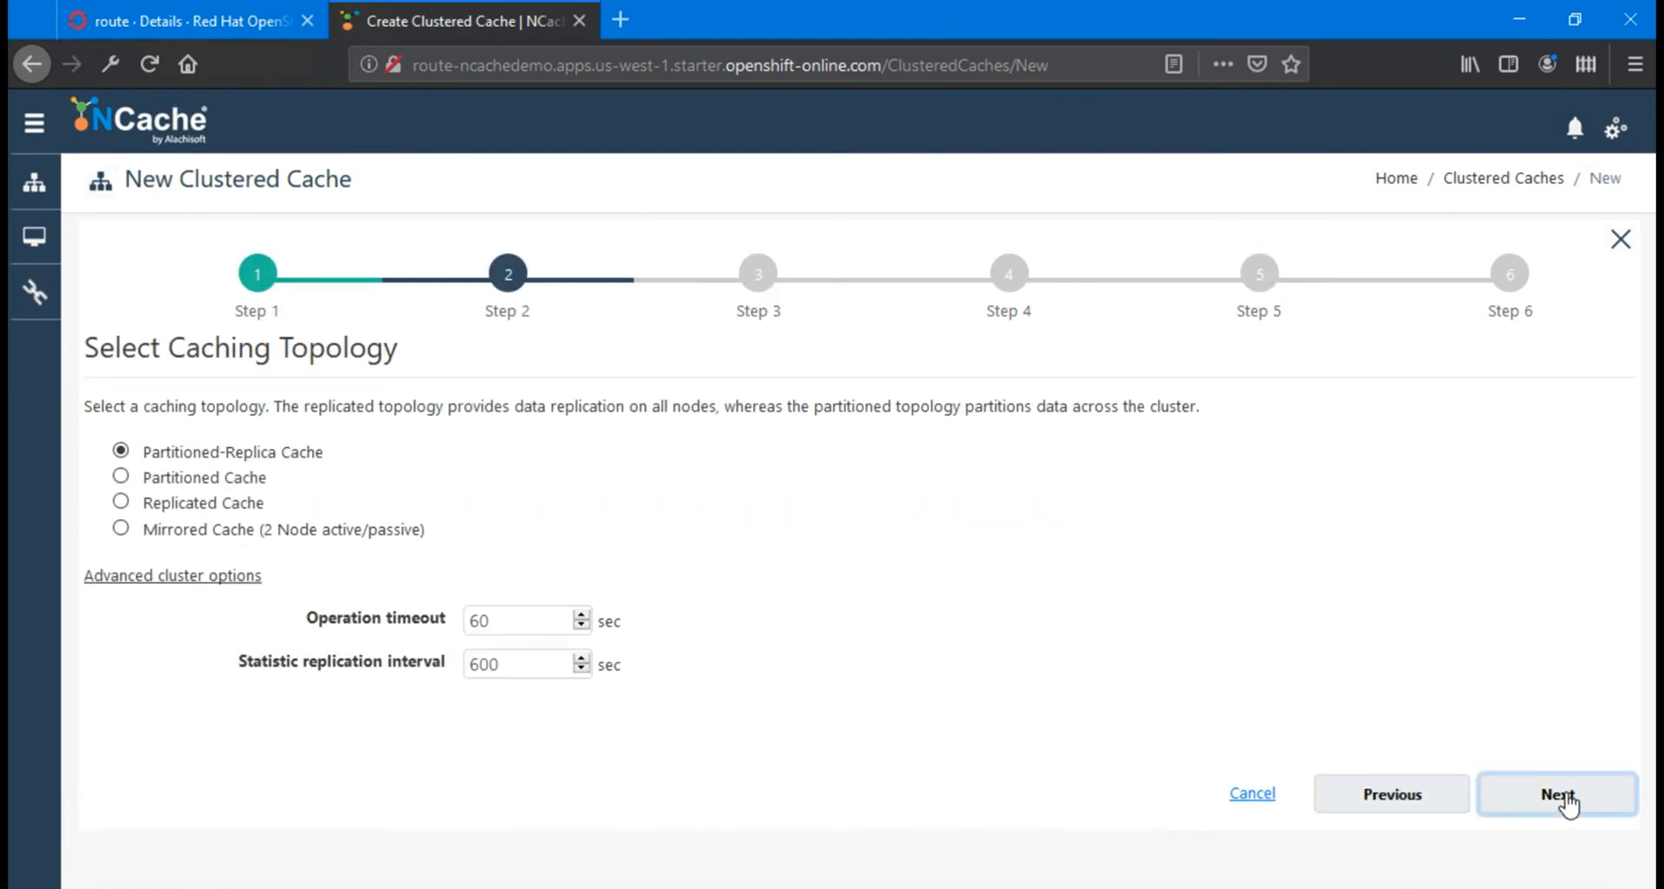
Accept the Partitioned-Replica Cache topology and the default options of the third wizard step, continuing to the cache partitions and size.
left_click(1567, 802)
left_click(1567, 802)
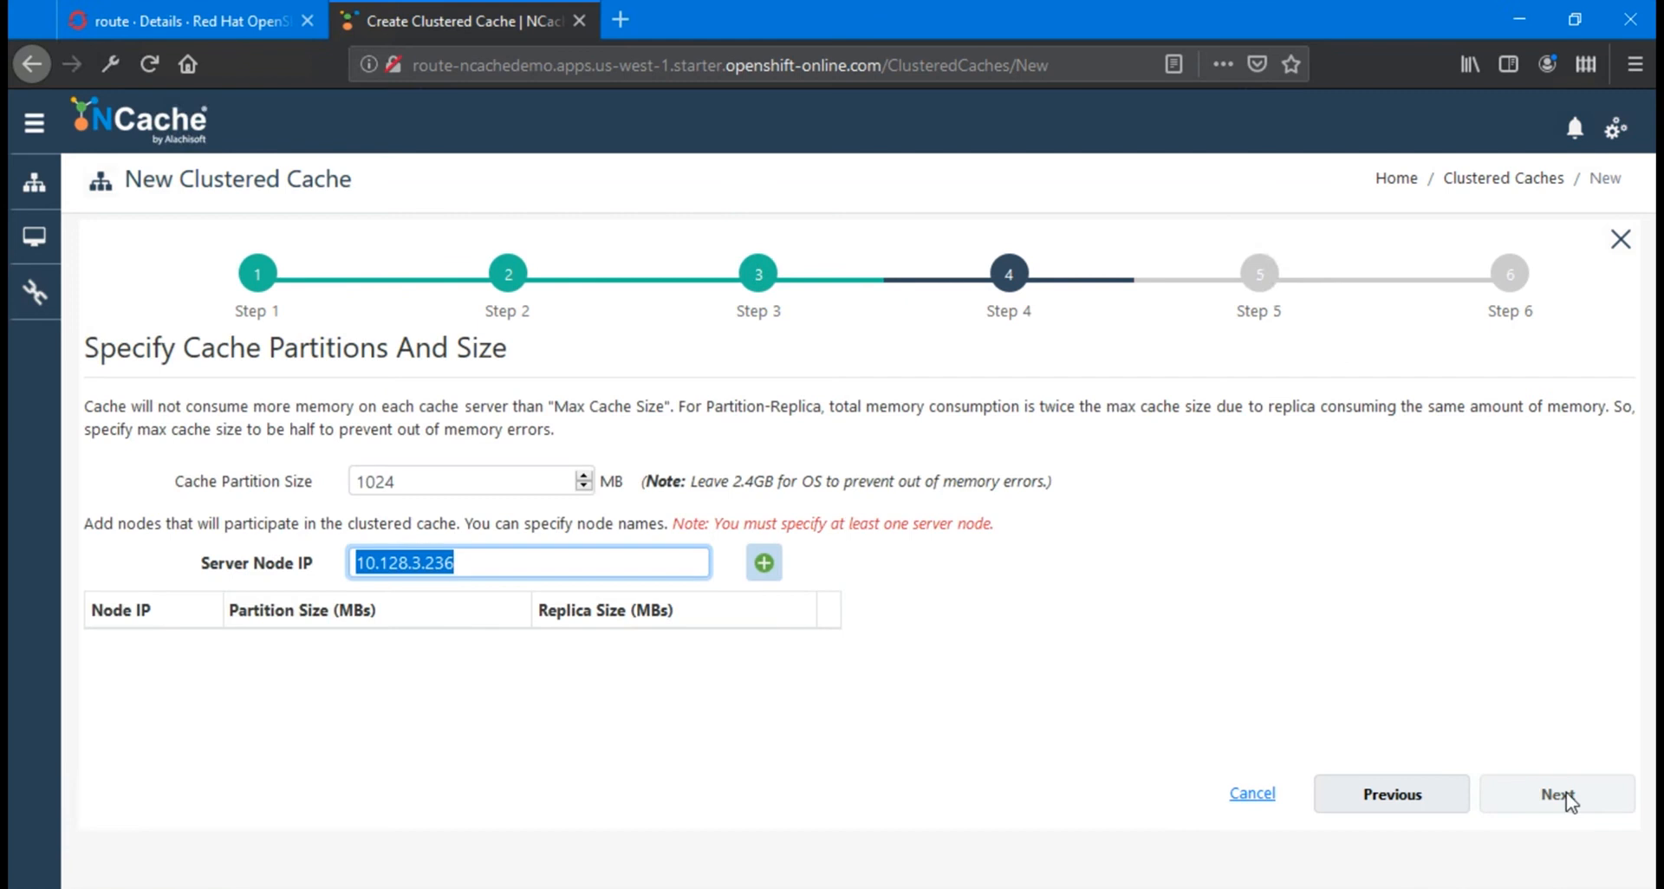
Add the server nodes 10.128.3.236 and 10.129.2.206 to the cluster, copying the second IP from the pod list in the command prompt.
left_click(764, 564)
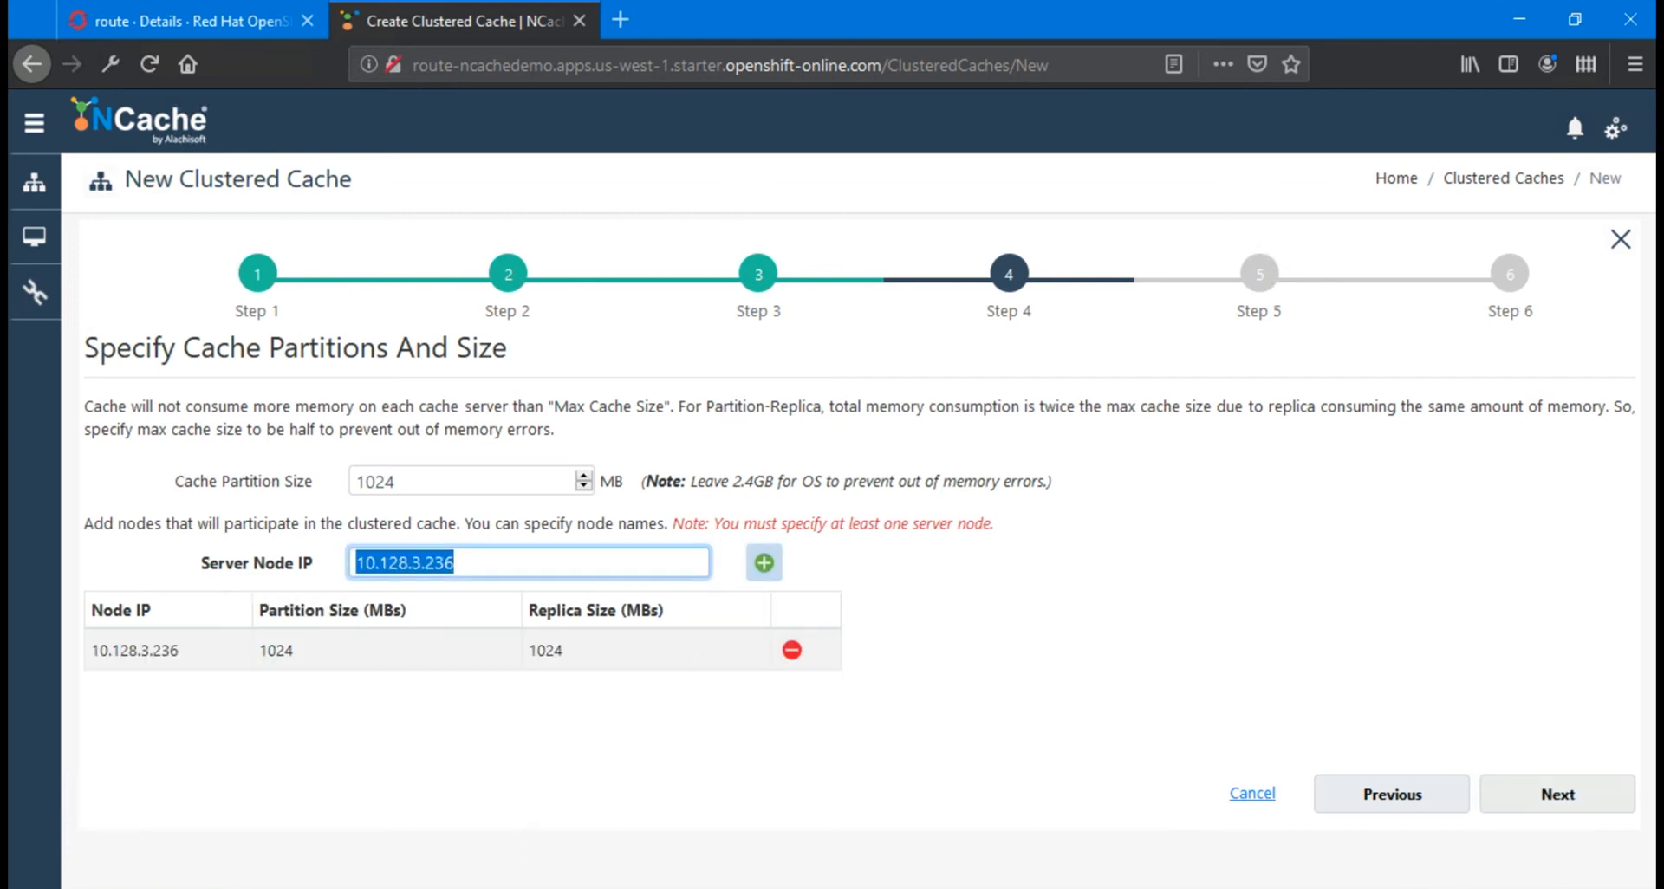
left_click(565, 833)
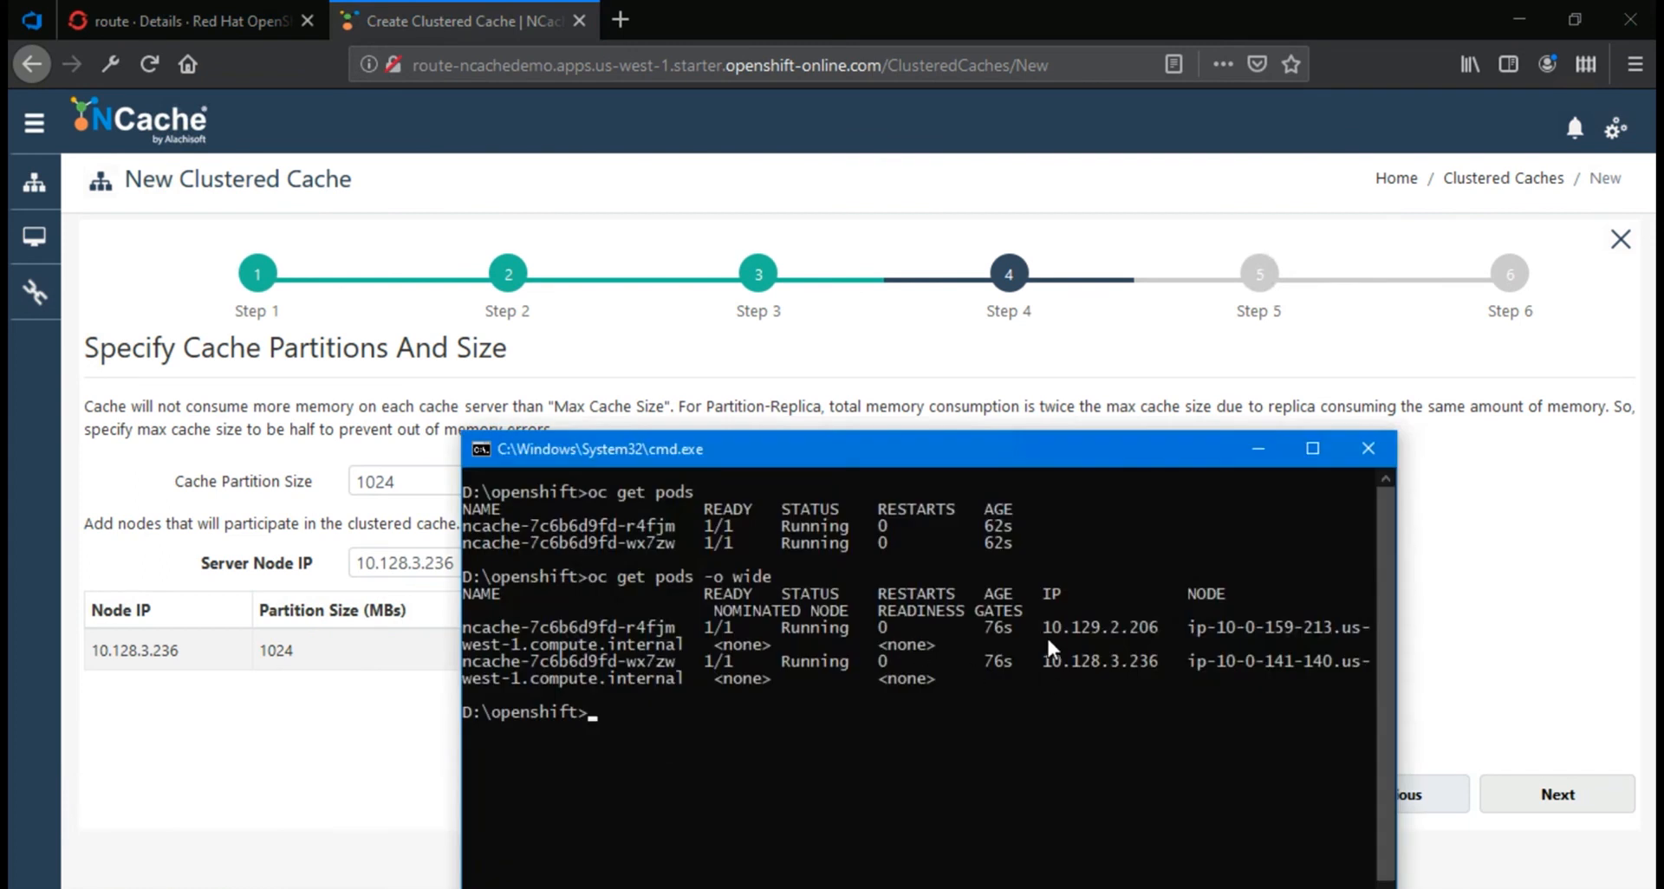
left_click_drag(1041, 631, 1134, 626)
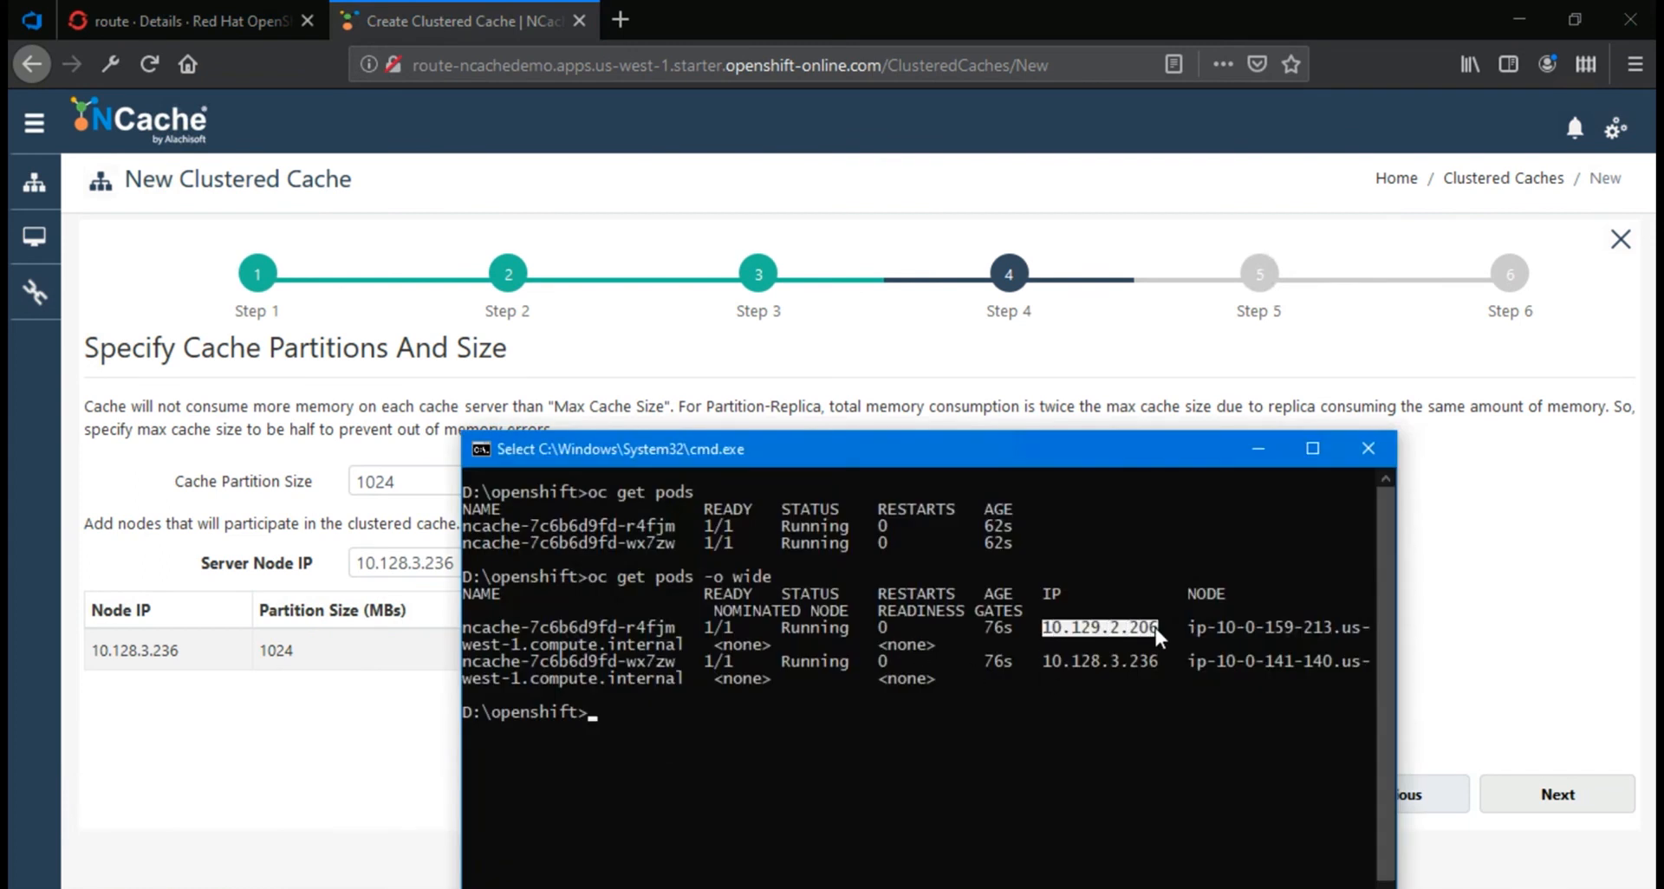
right_click(1156, 627)
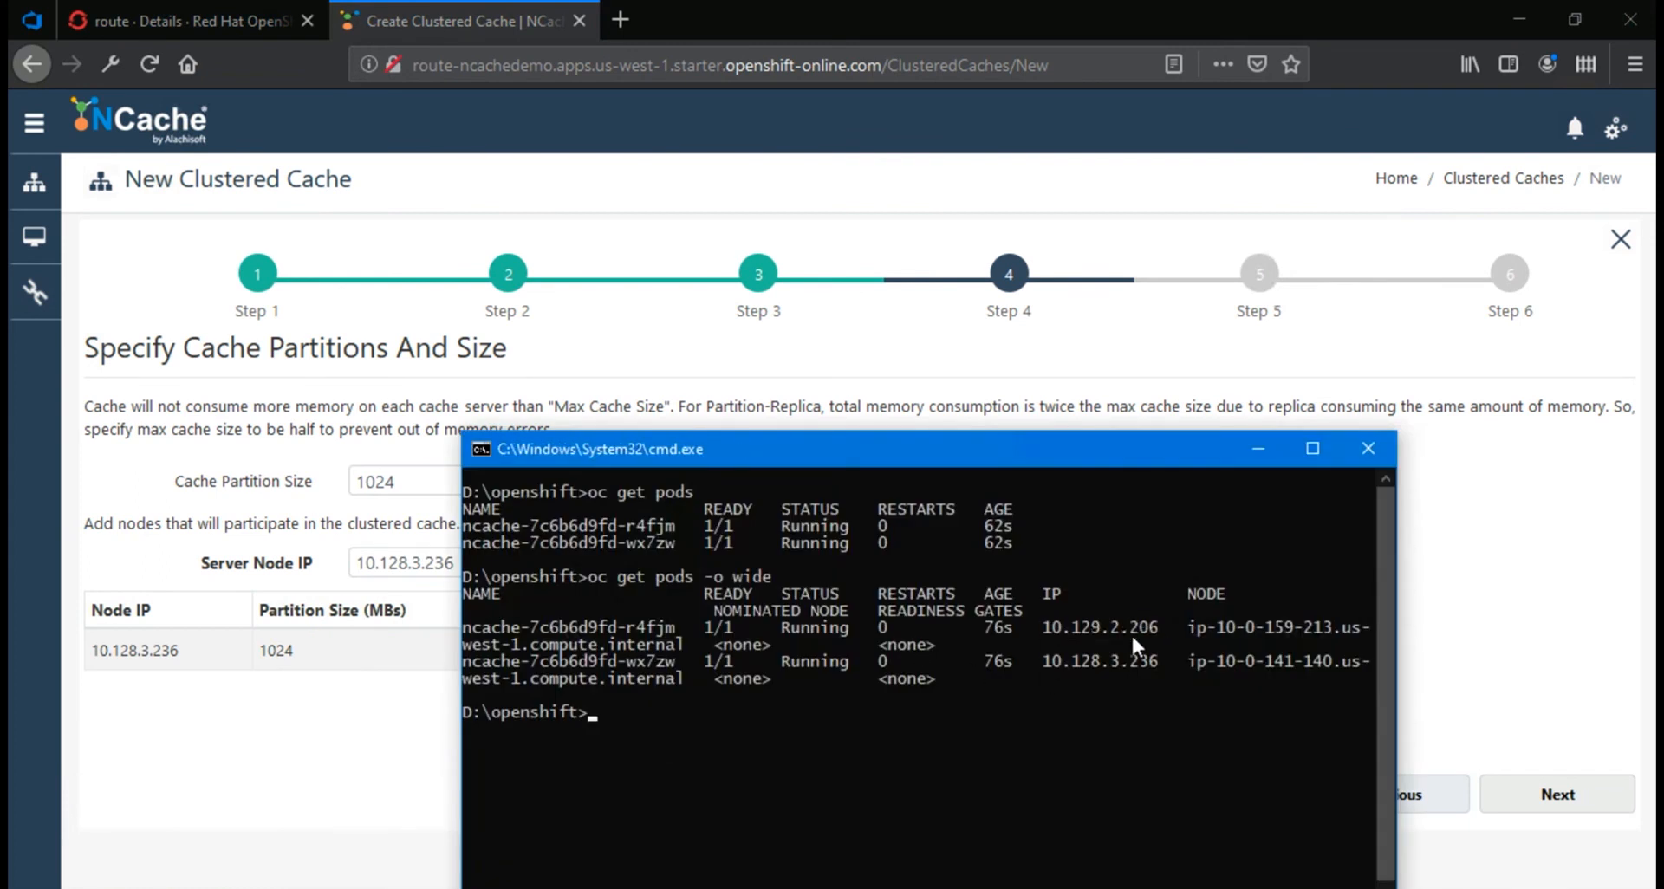
left_click(382, 551)
key("ctrl+a")
type("10.129.2.206")
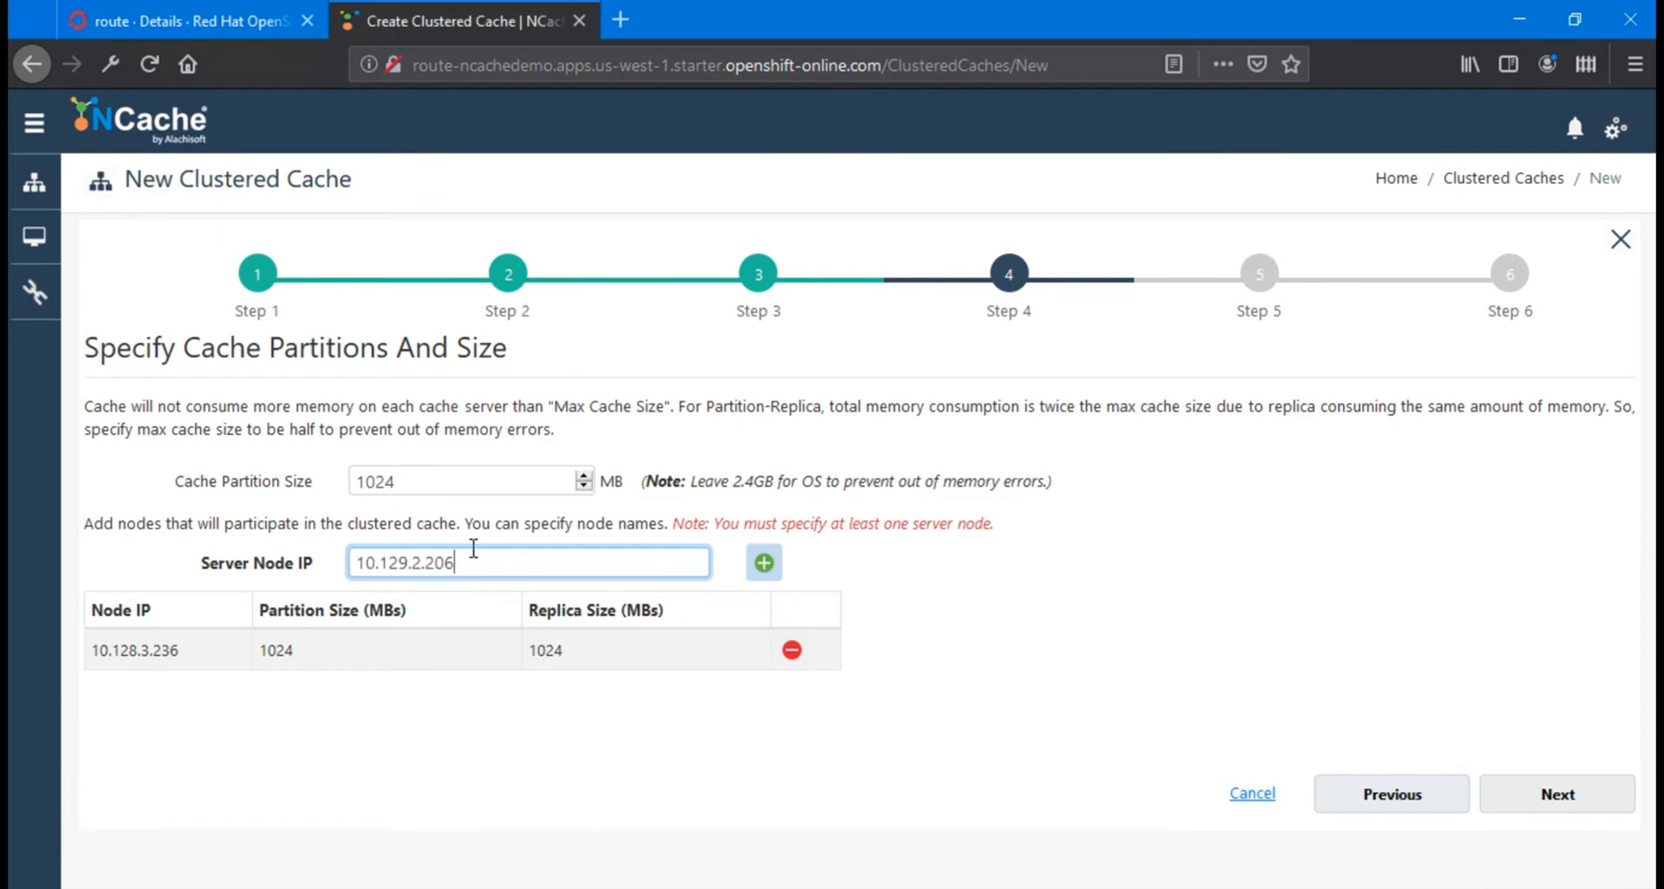
left_click(761, 572)
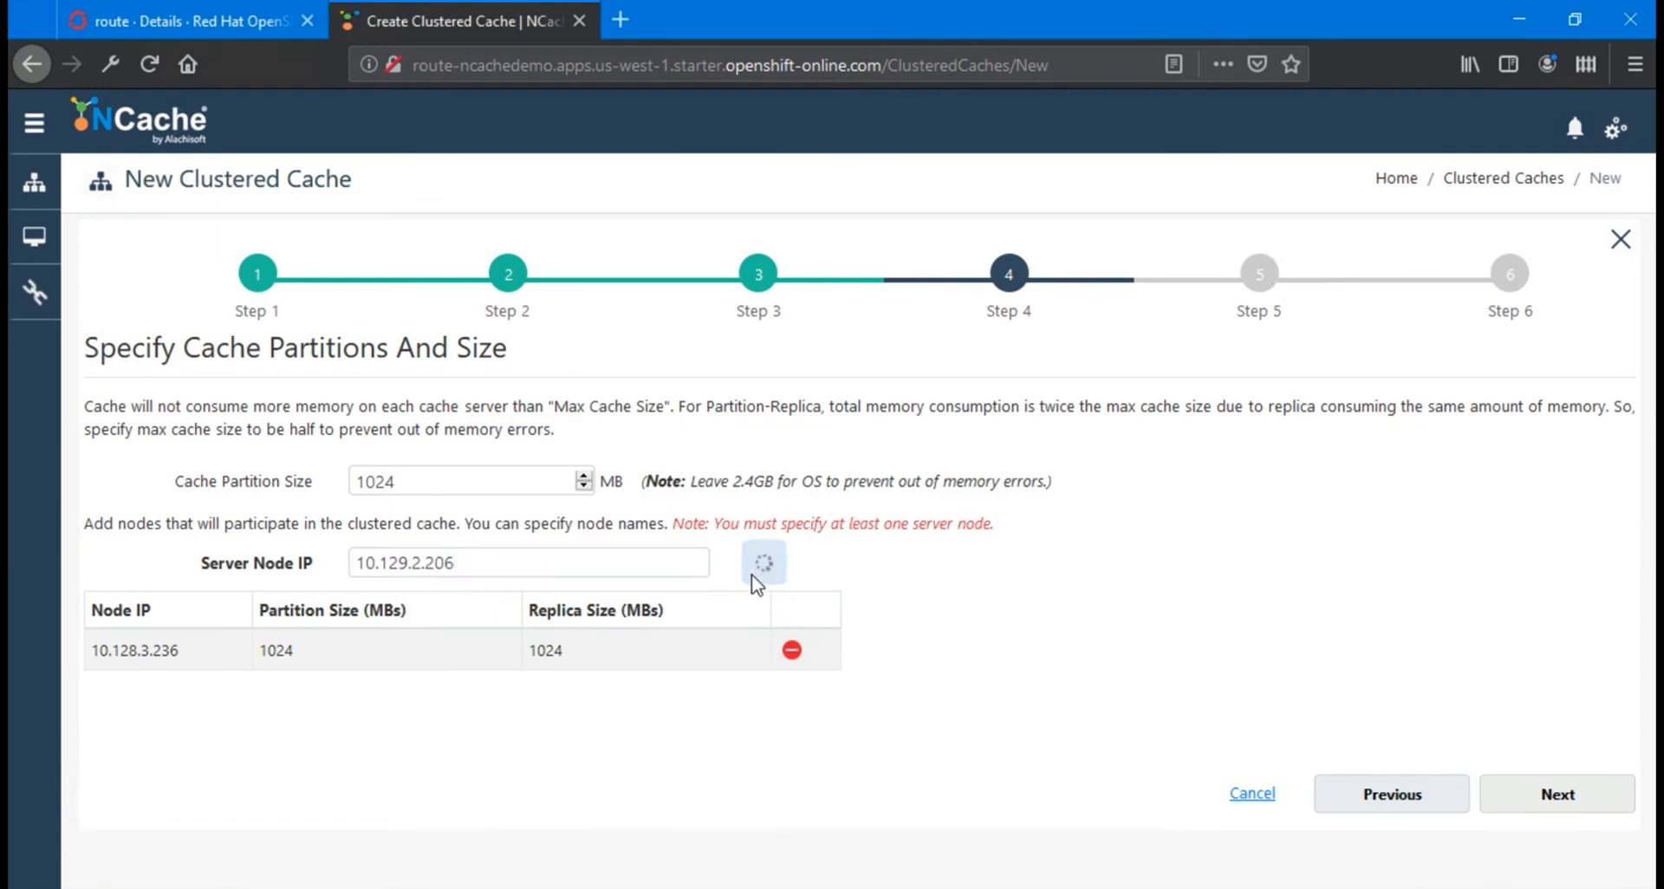
Accept the default TCP parameters and eviction options, set the cache to start on finish, and complete the wizard.
left_click(1558, 796)
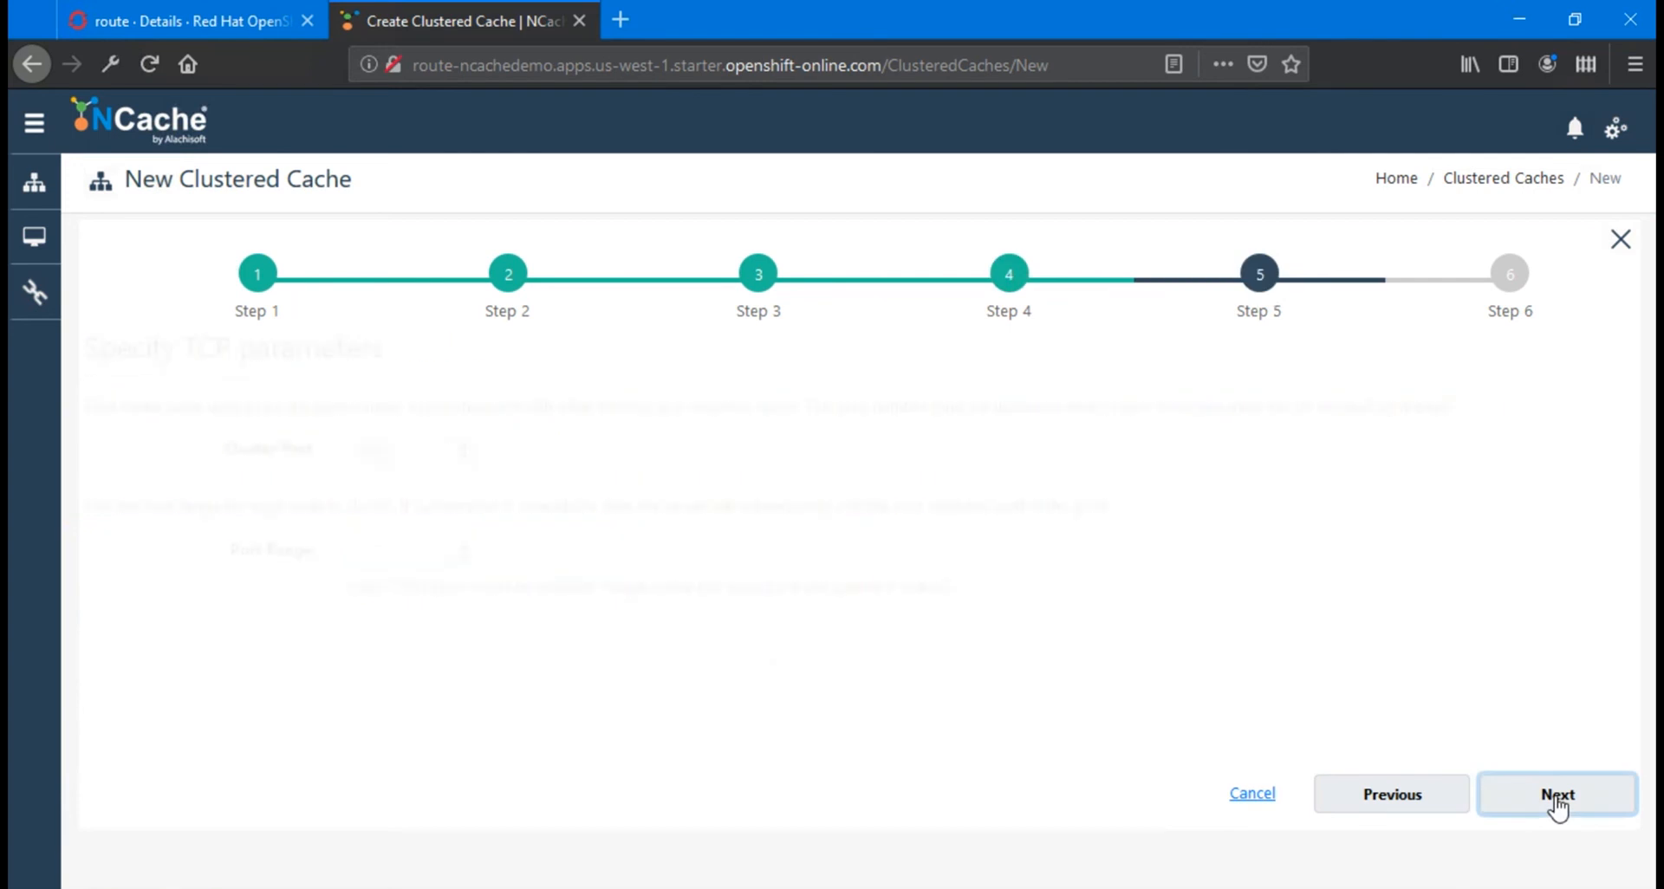
left_click(1556, 802)
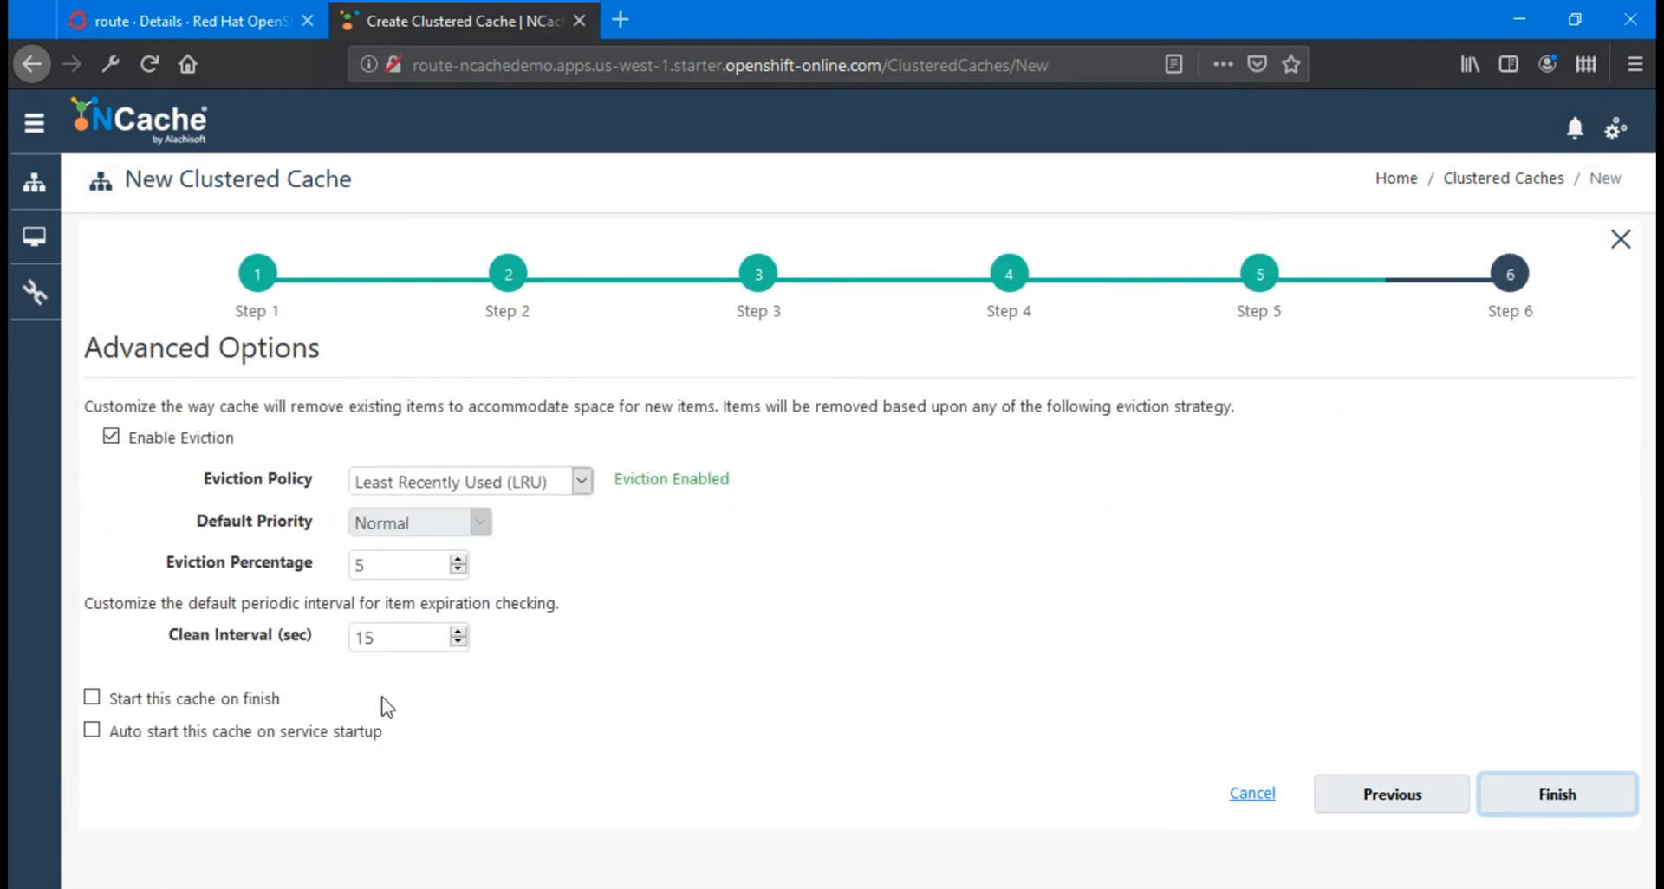
left_click(90, 697)
left_click(1562, 797)
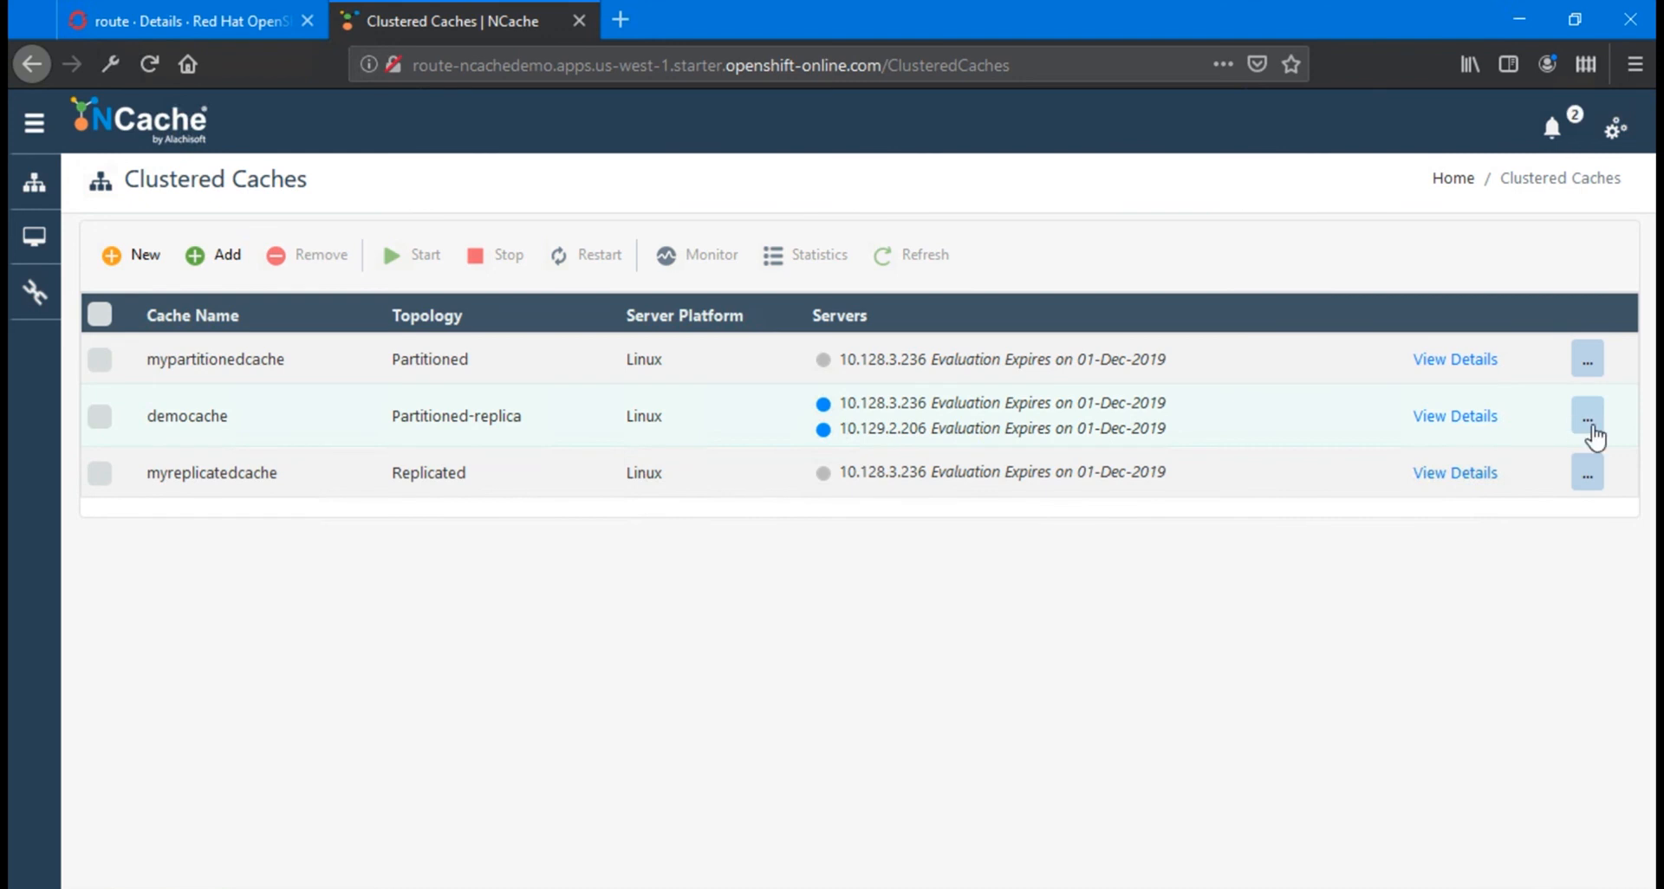
Open the cluster monitor for democache and examine the cluster health, counters and client process list on its server dashboard.
left_click(1590, 425)
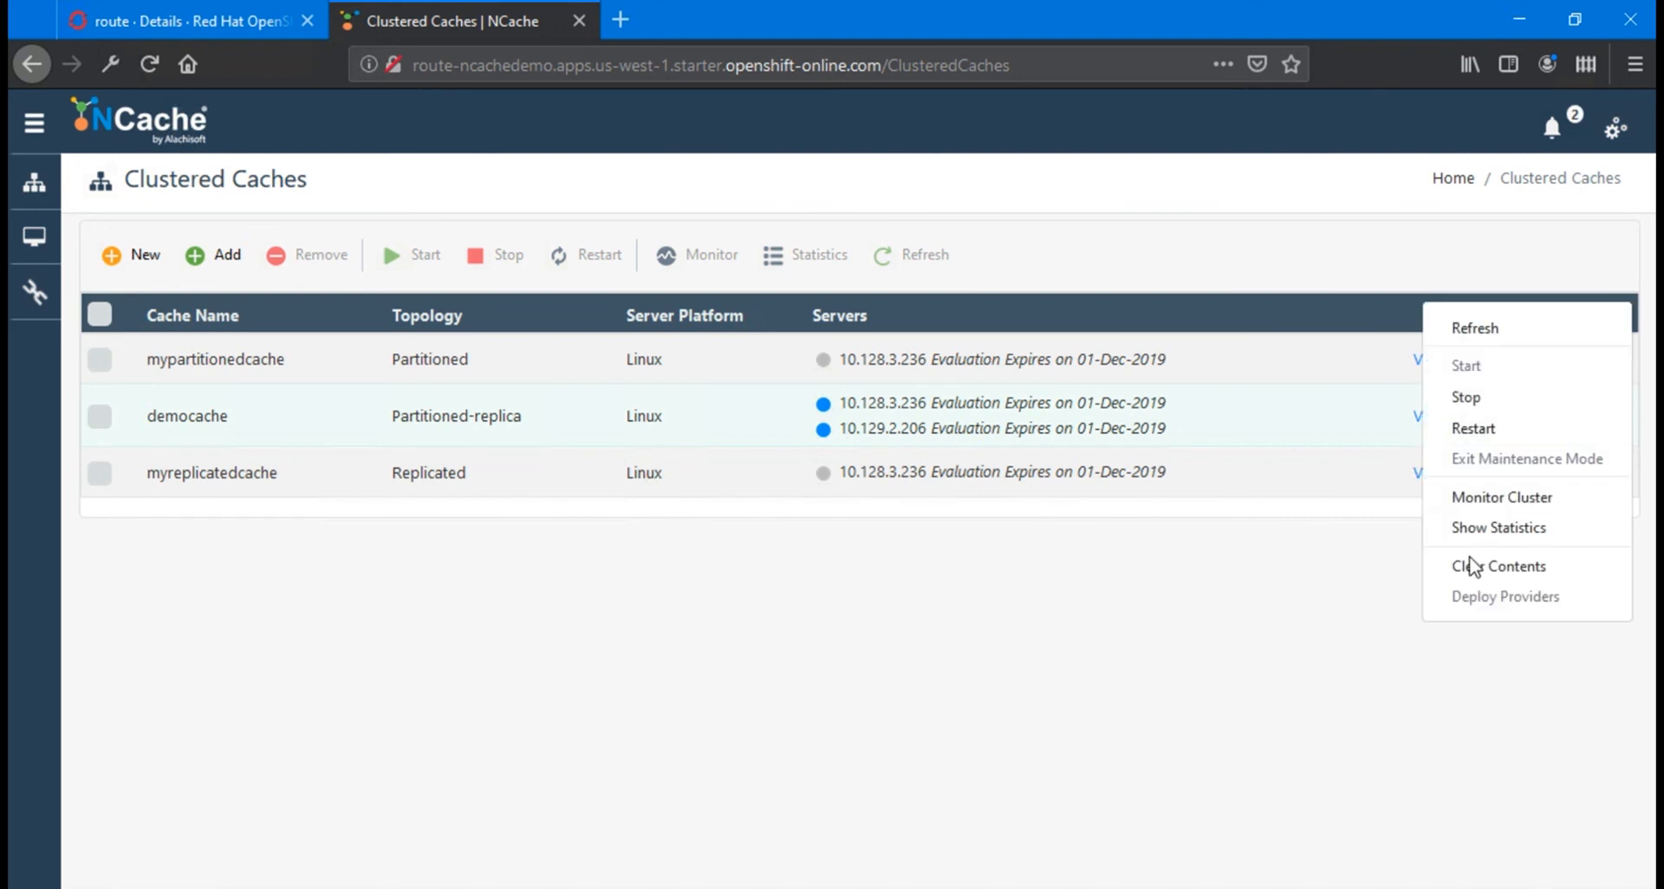
left_click(1499, 498)
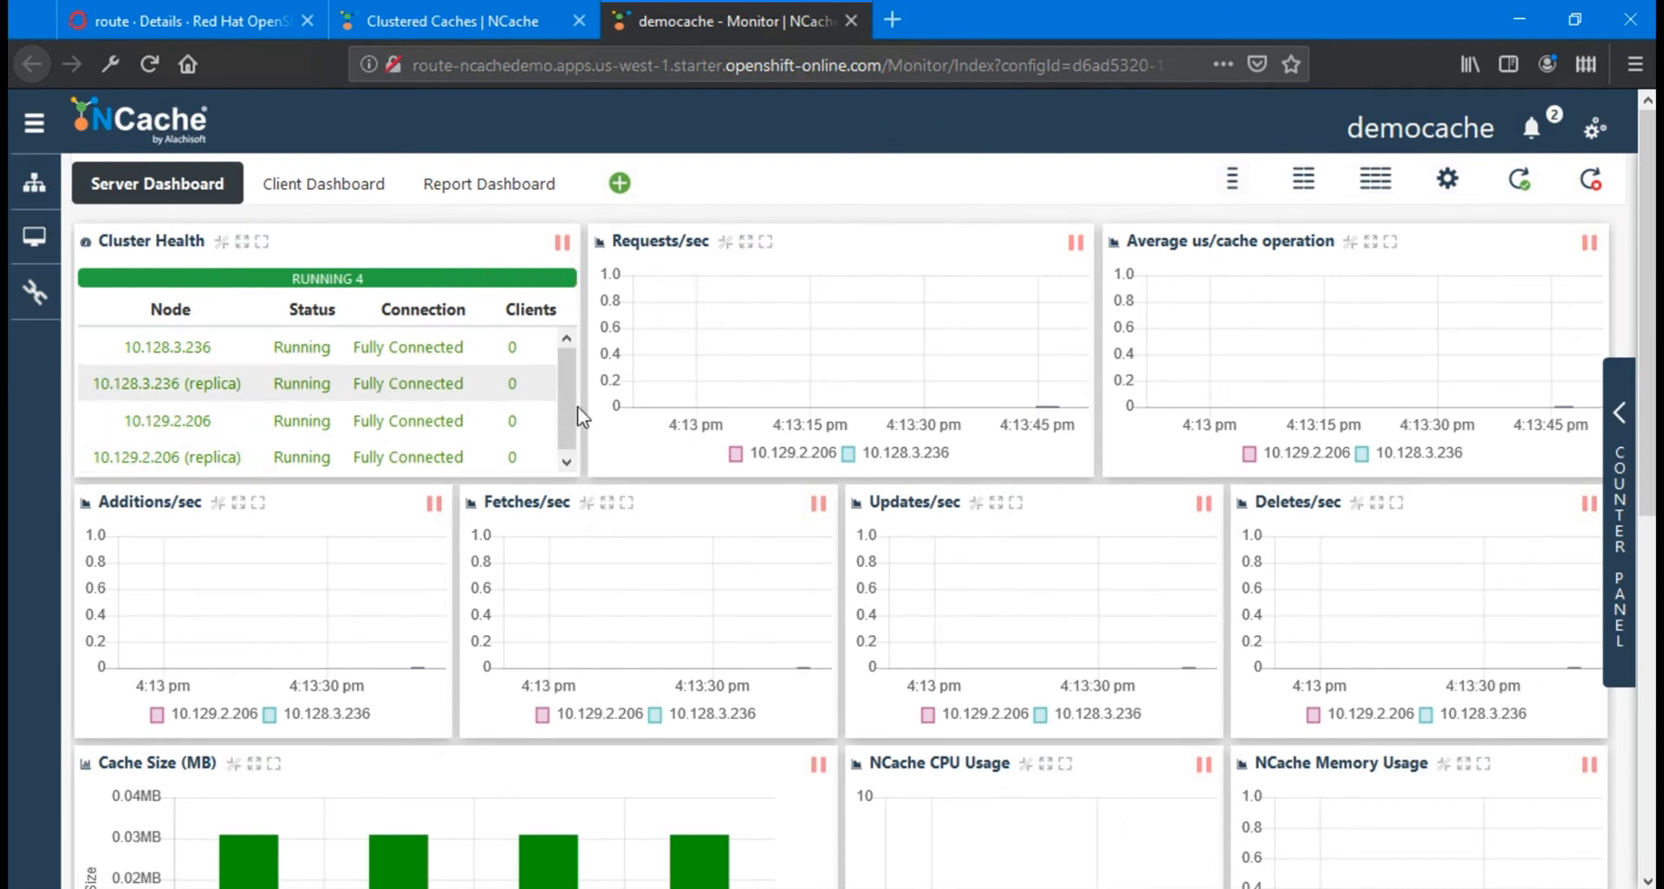
scroll(622, 554, "down", 7)
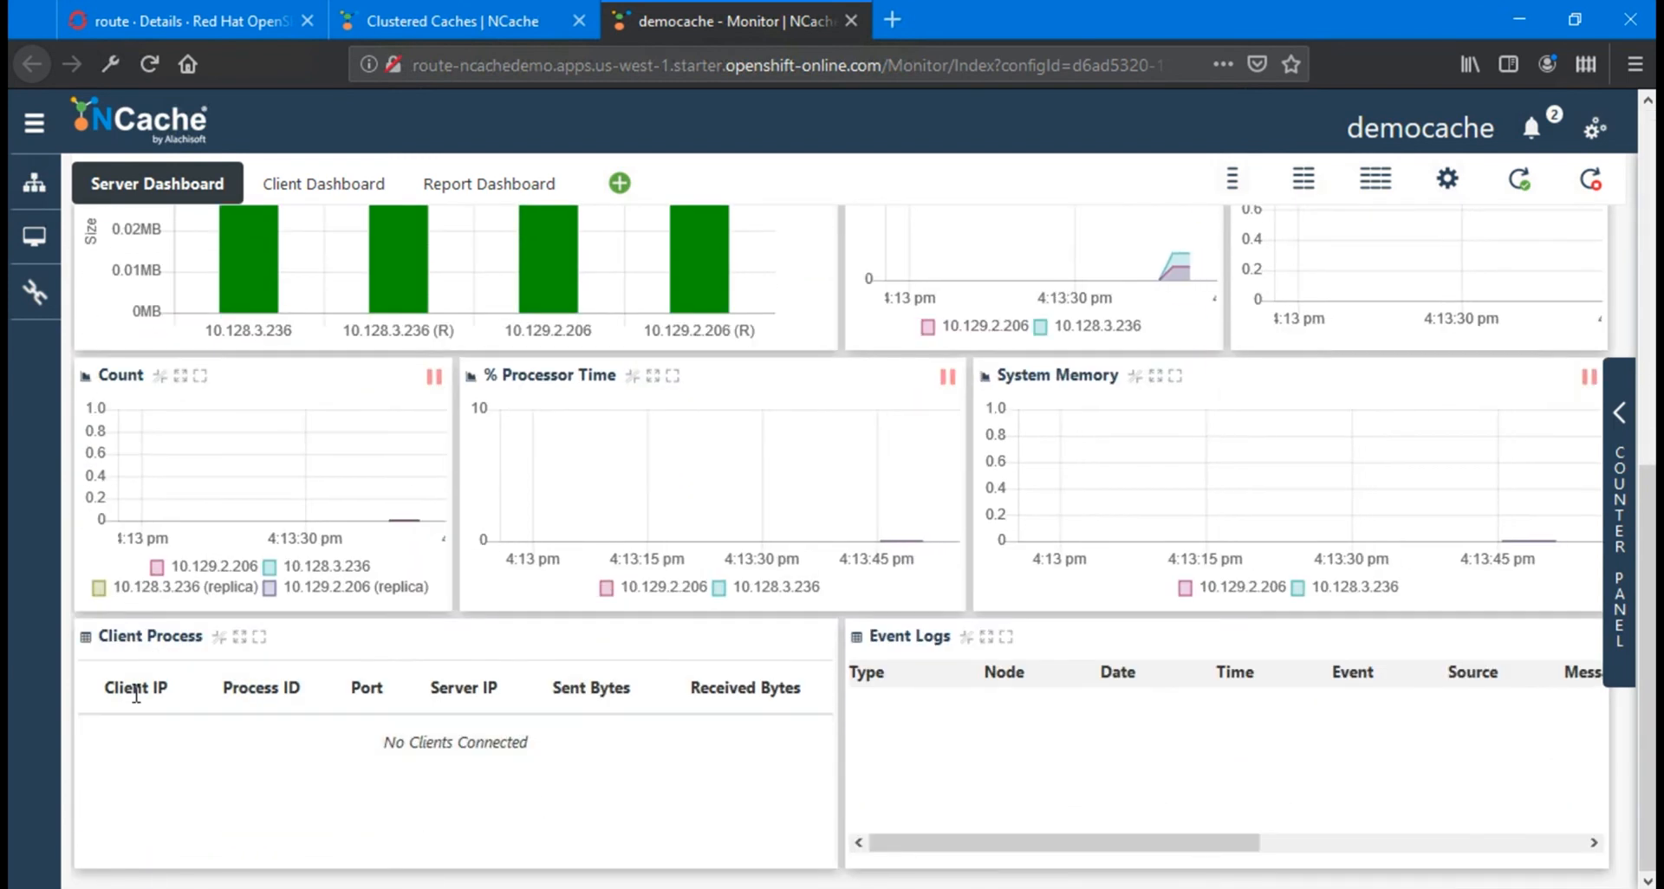
scroll(562, 665, "up", 7)
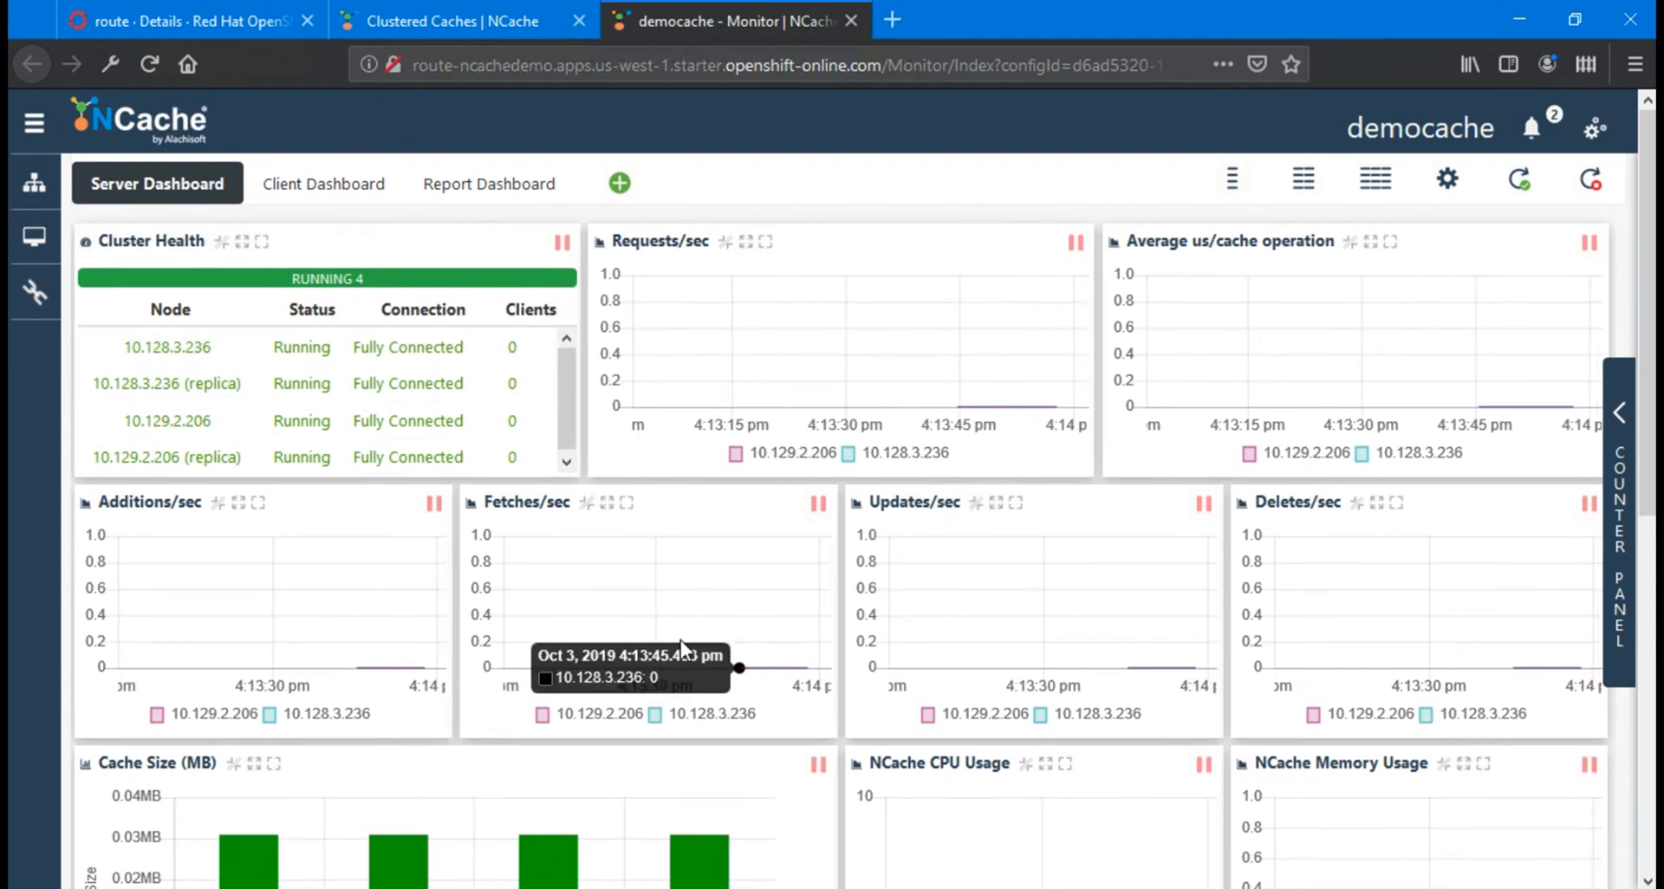
scroll(685, 650, "down", 3)
scroll(685, 650, "down", 5)
scroll(398, 822, "down", 3)
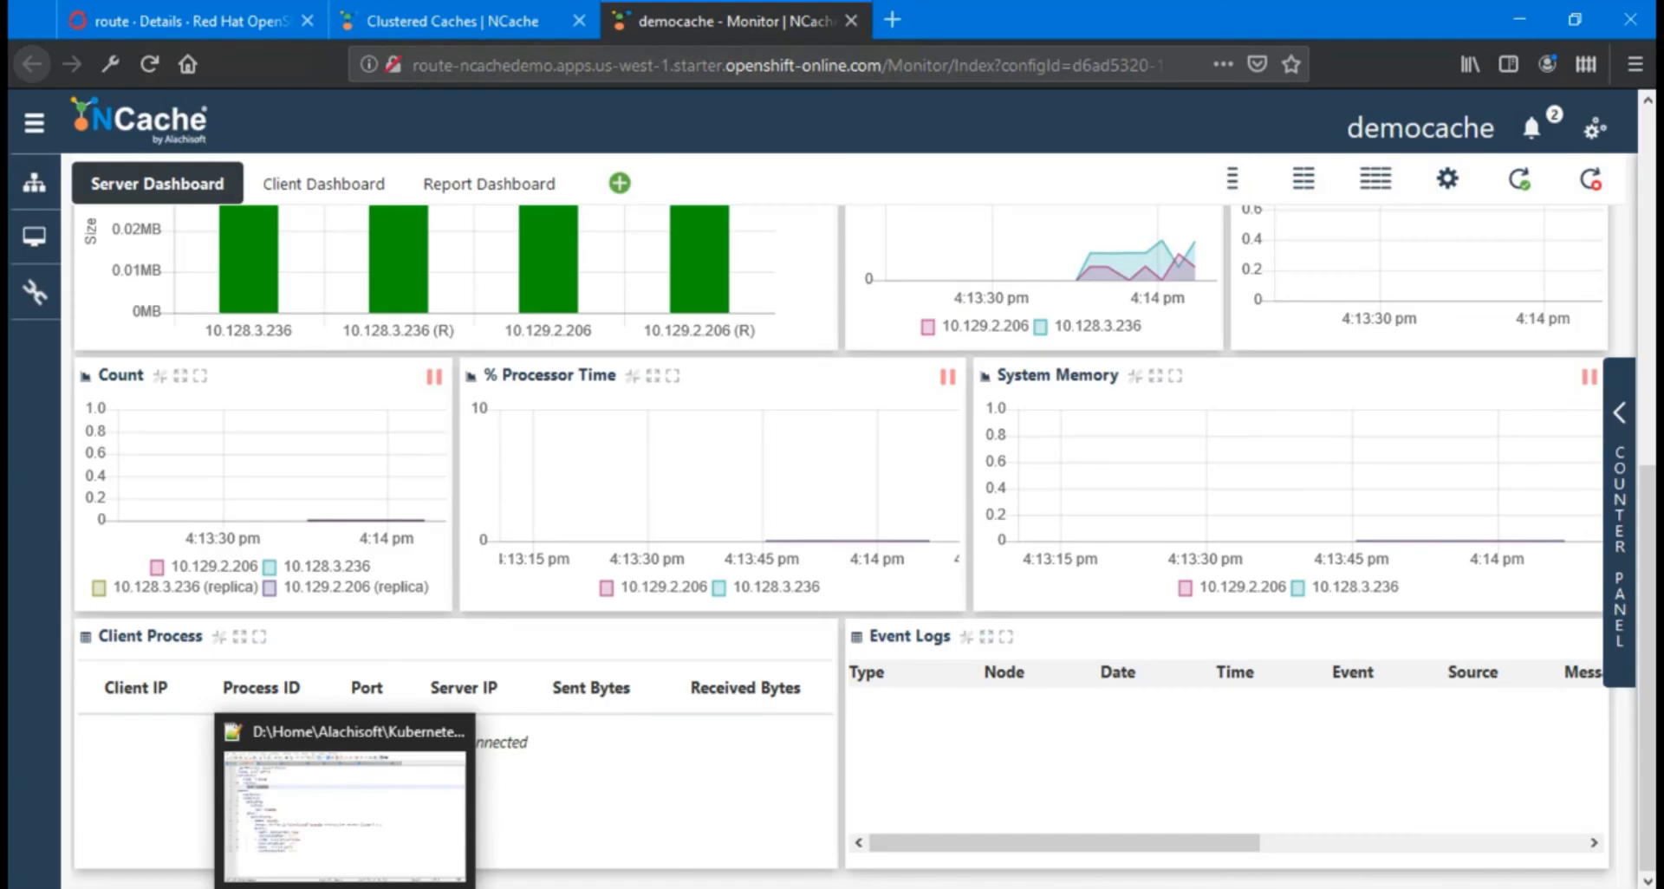
Switch to Notepad++, copy the entire multiclient deployment definition from client.yaml, and minimize the editor.
left_click(390, 867)
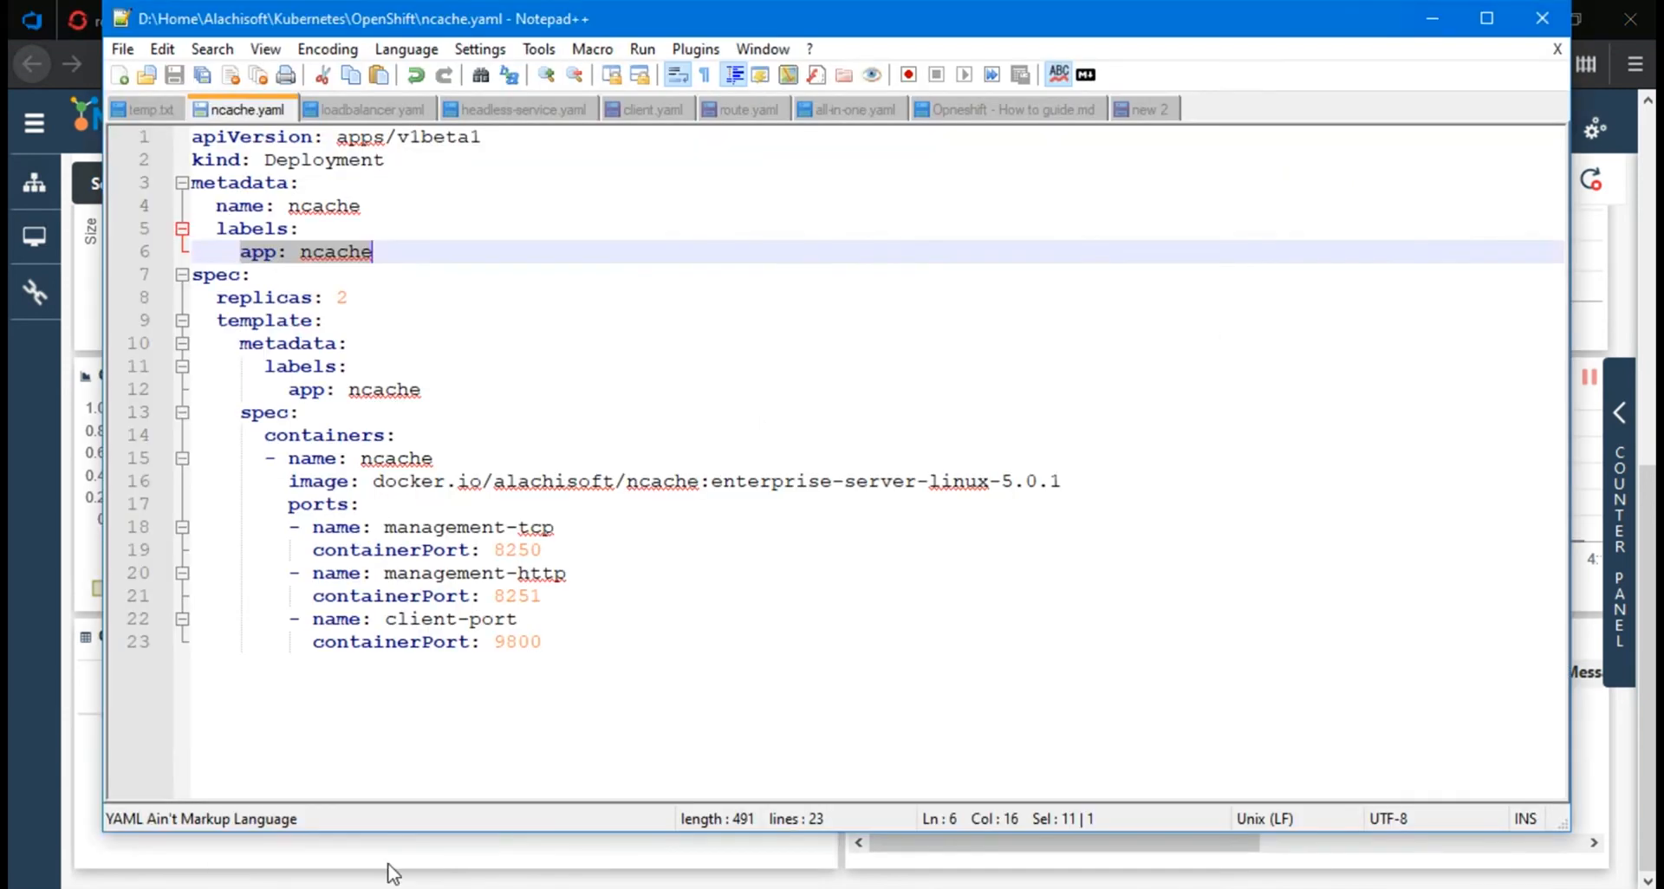
left_click(648, 112)
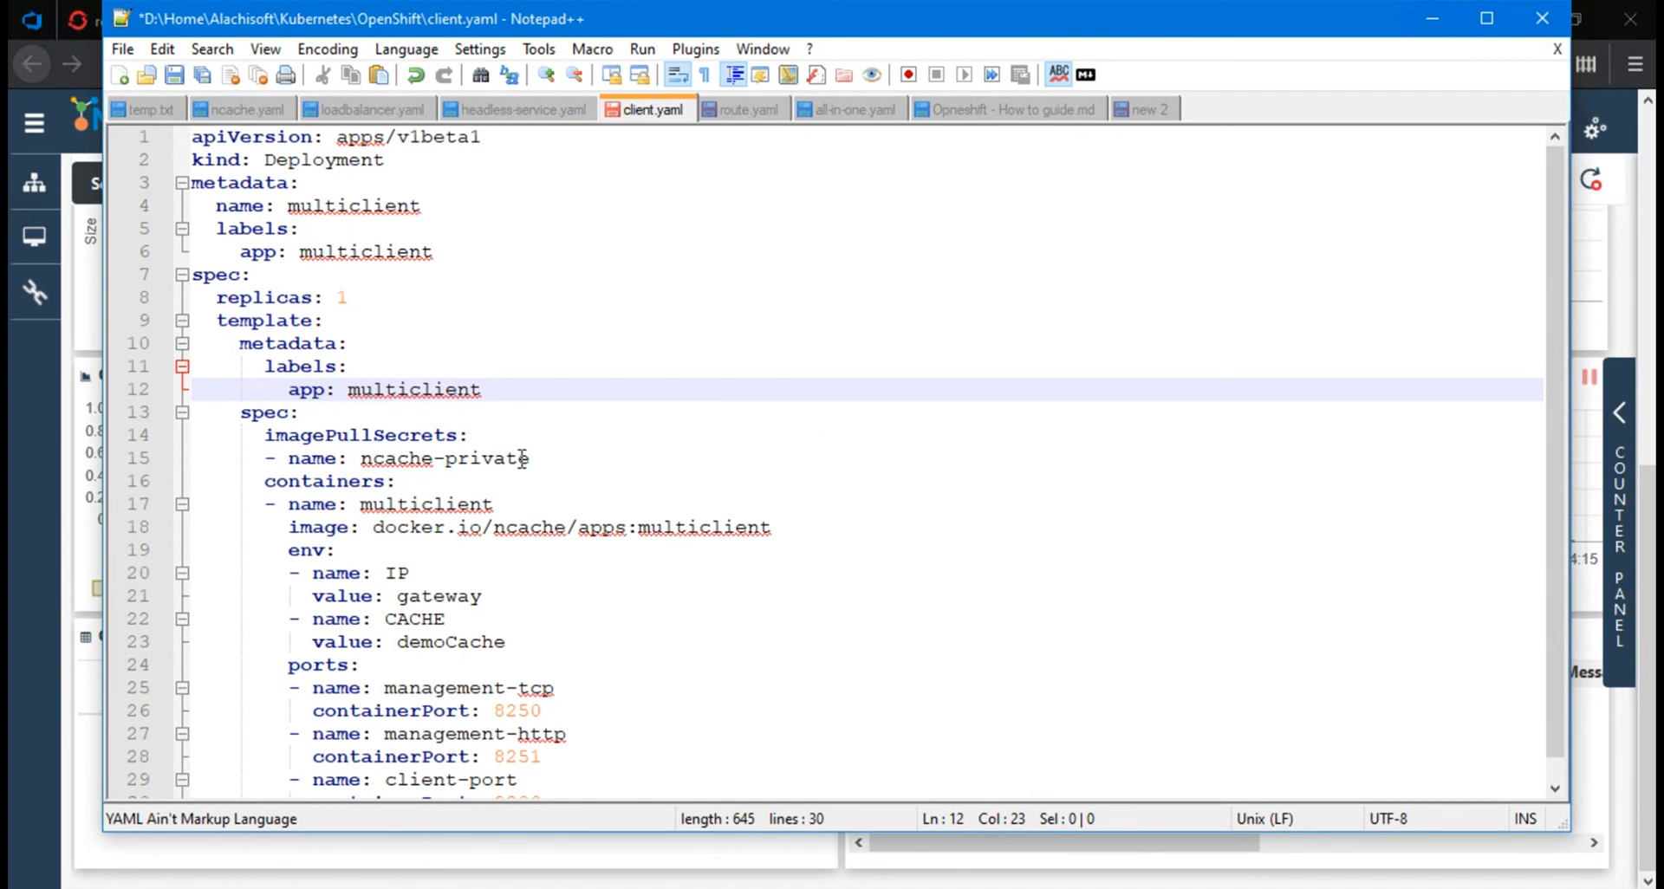
left_click(442, 263)
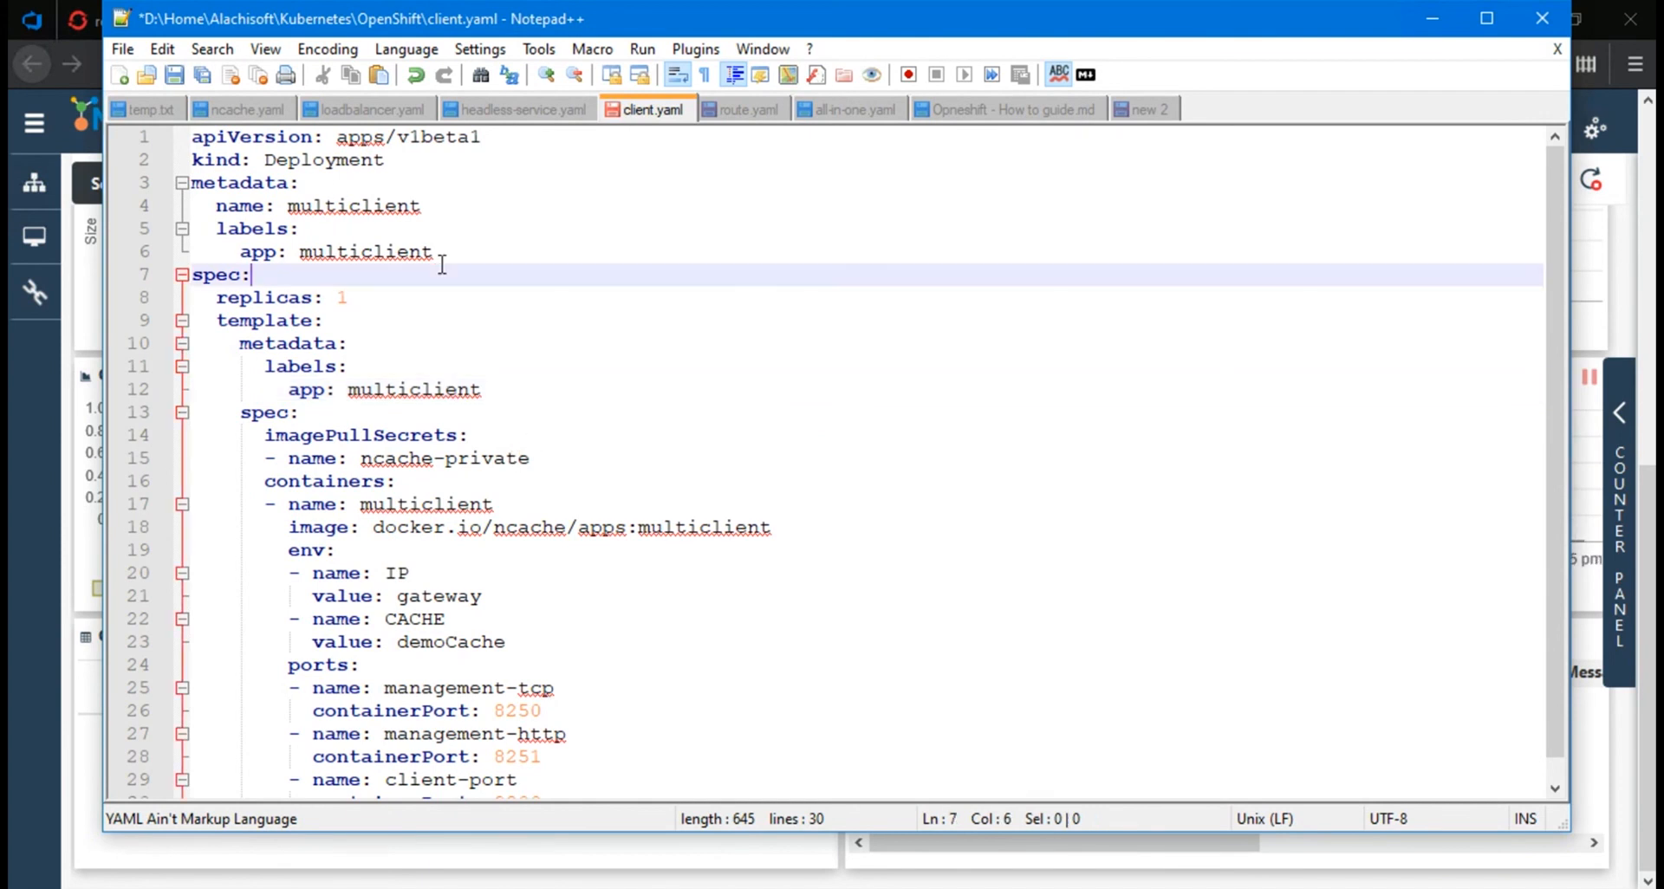
key("ctrl+a")
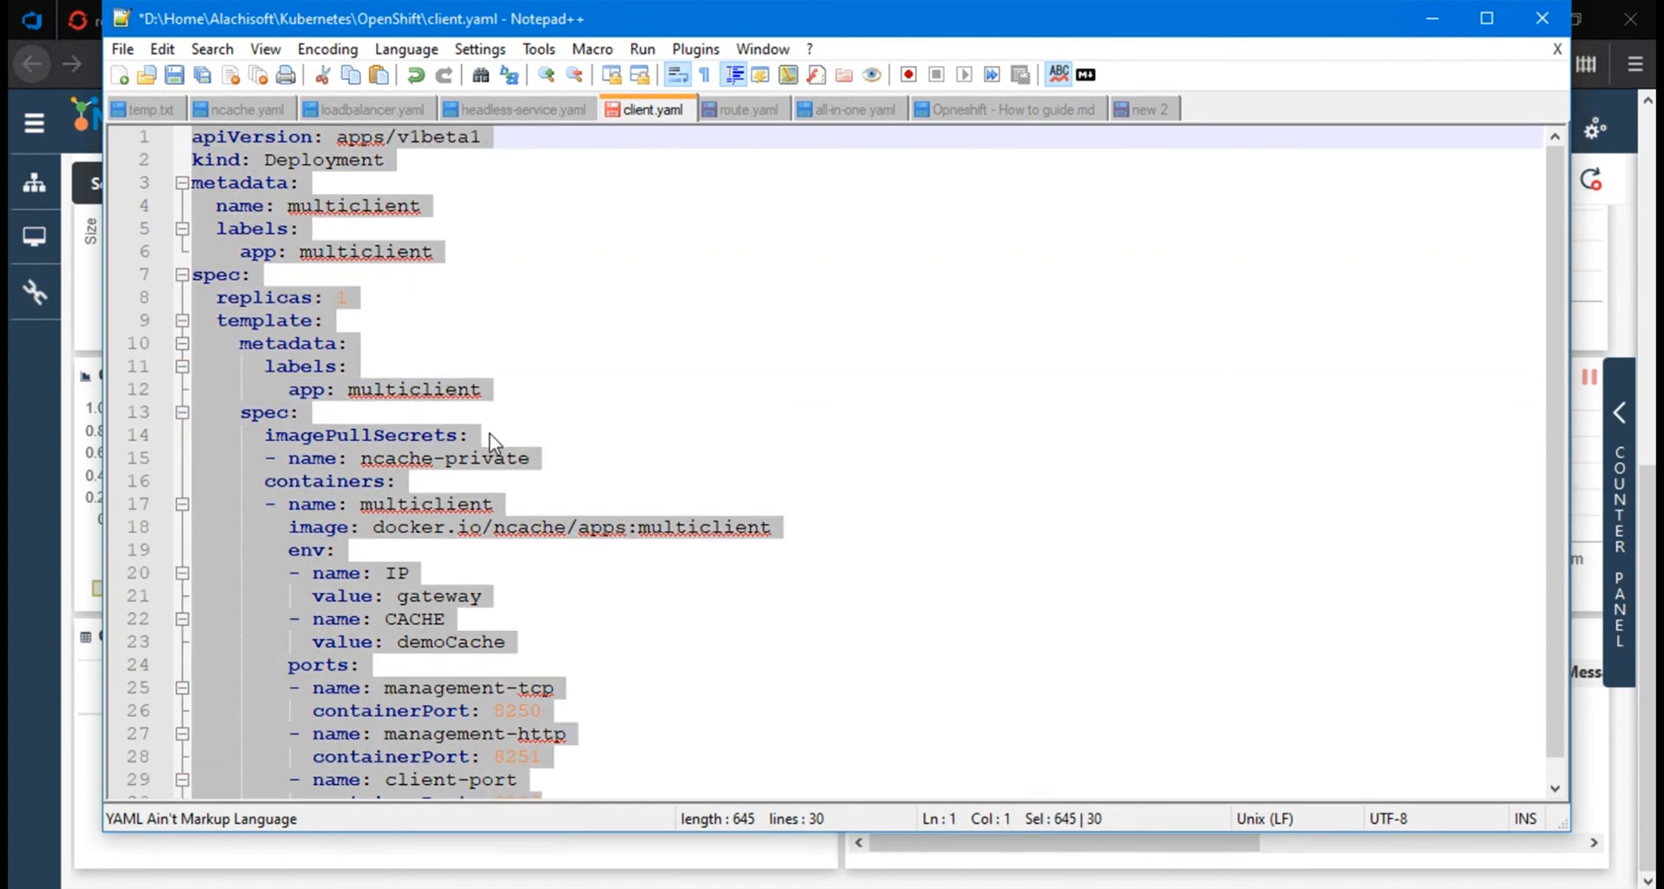
left_click(1432, 17)
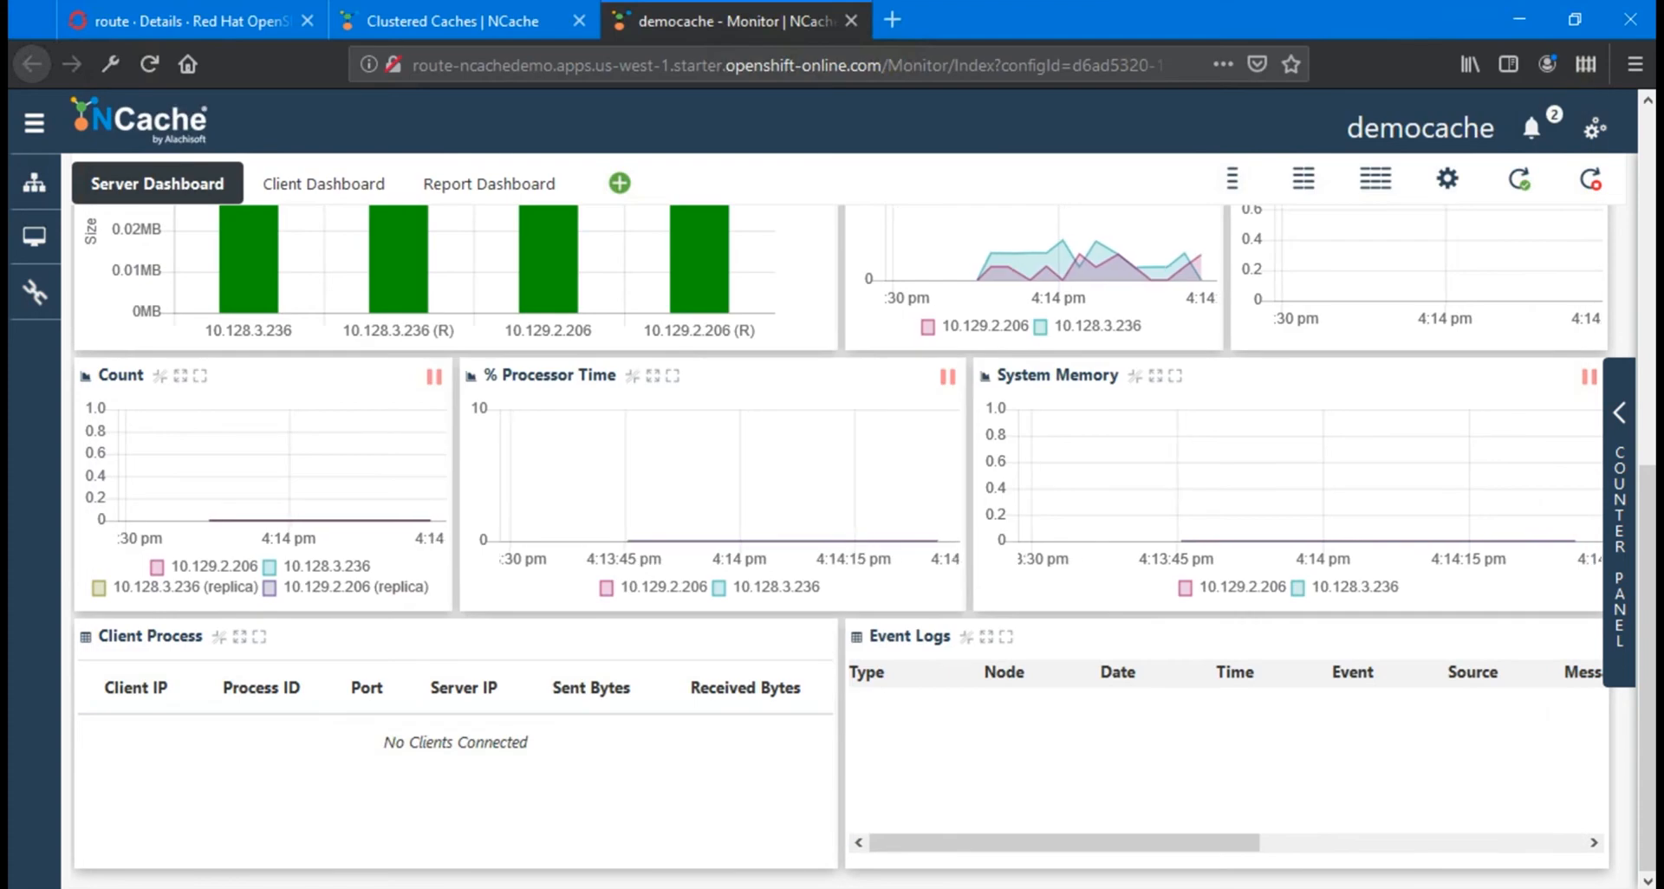
Switch to the OpenShift console and create the multiclient deployment in the ncachedemo project by importing the copied YAML.
left_click(130, 24)
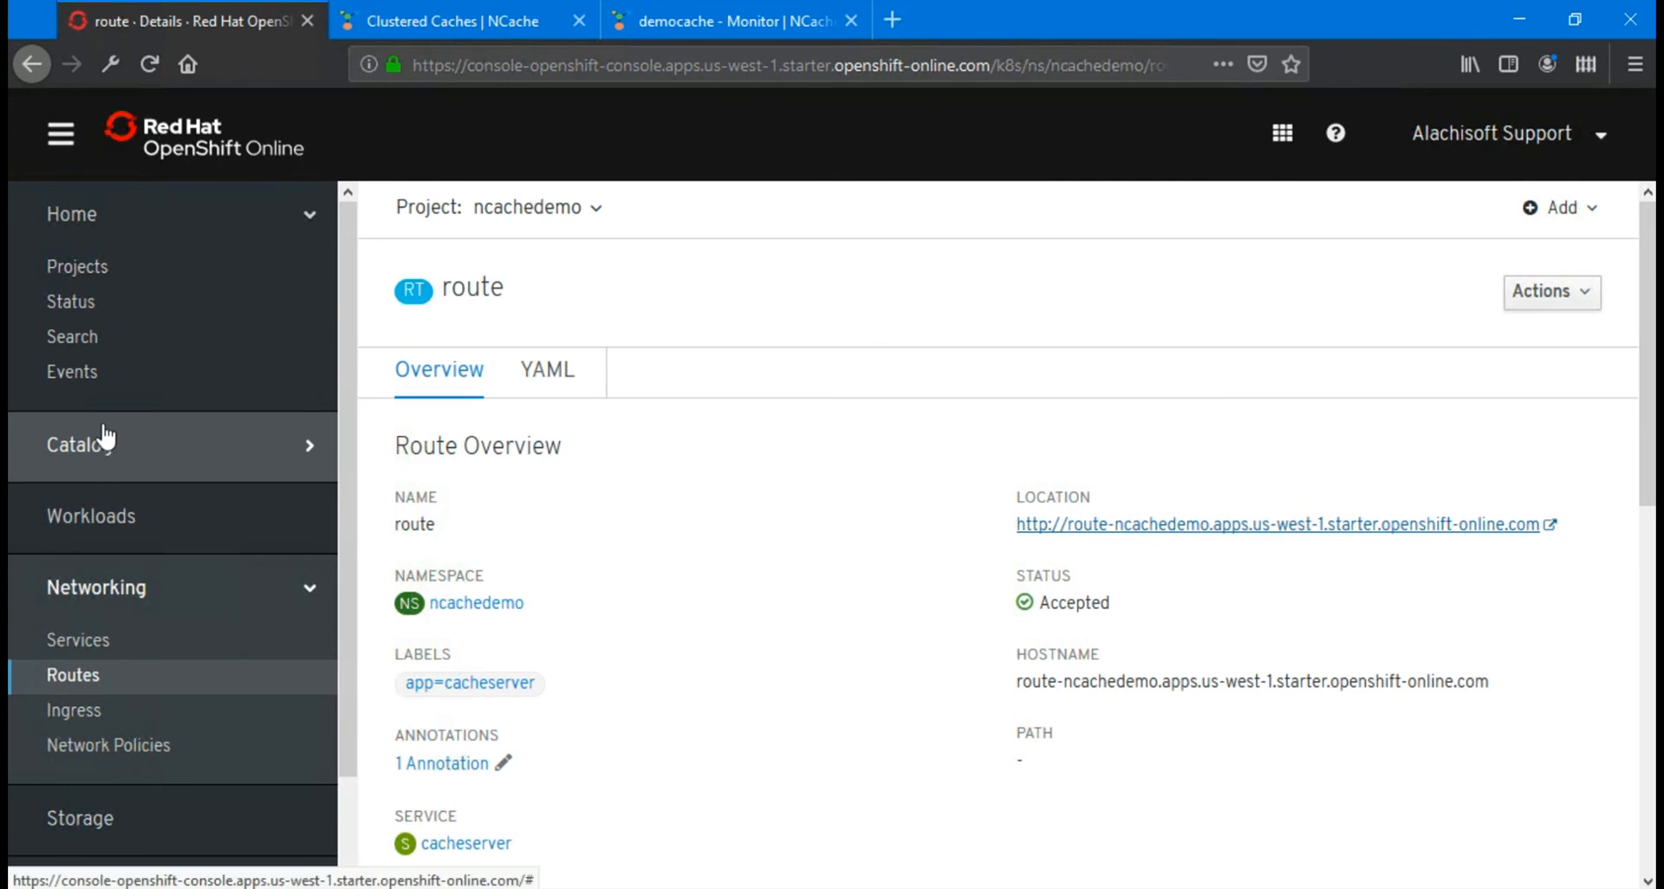
left_click(95, 269)
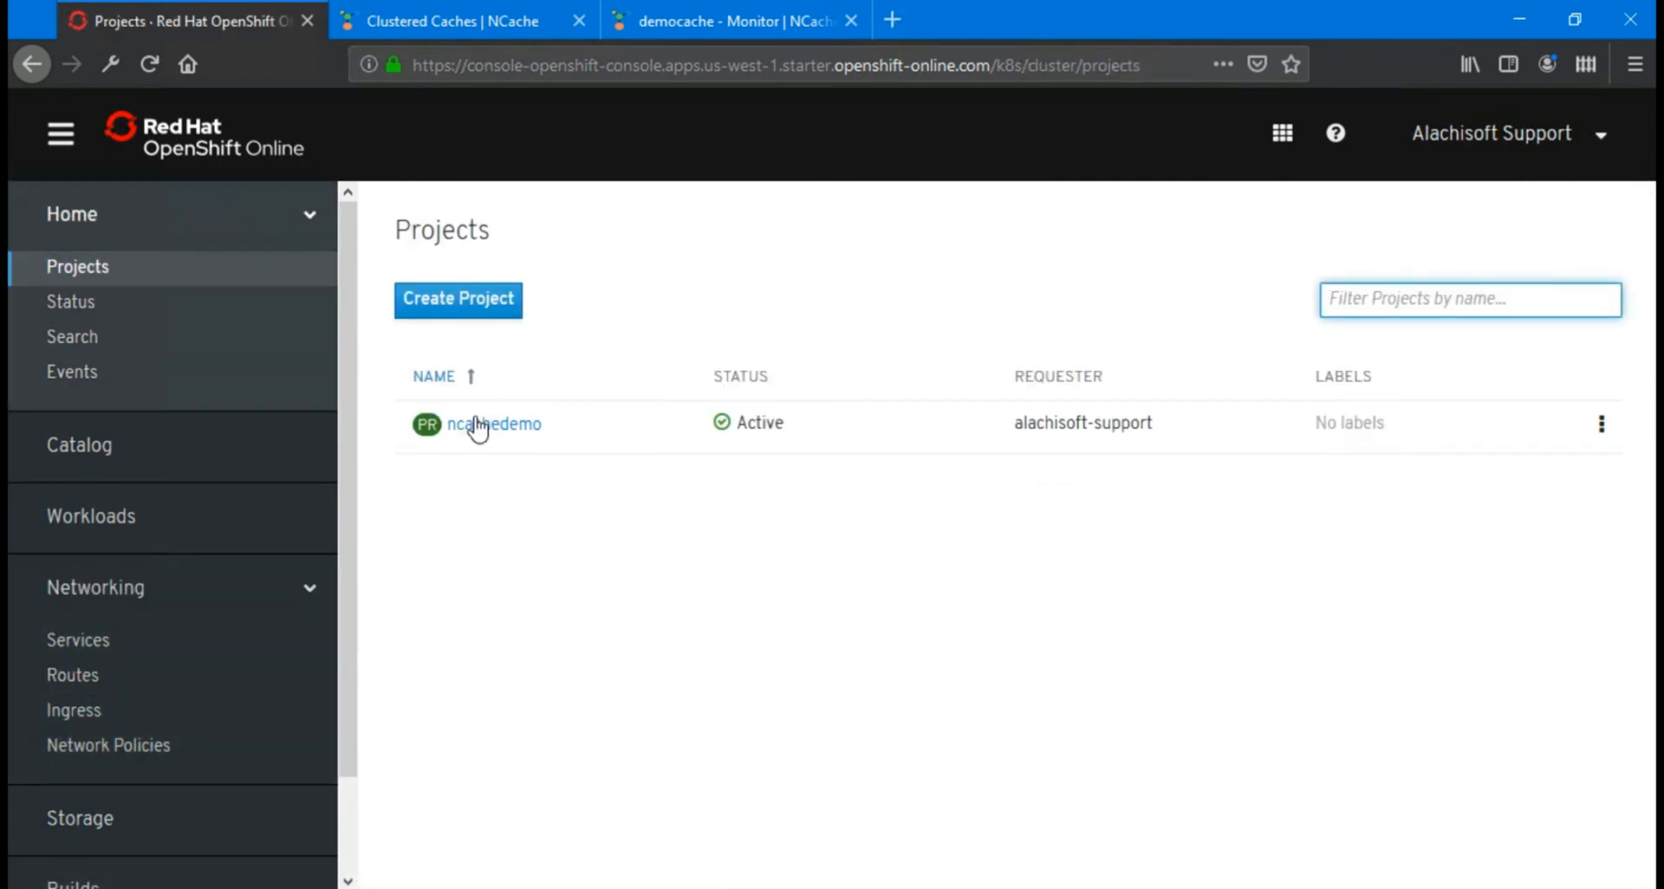
left_click(478, 424)
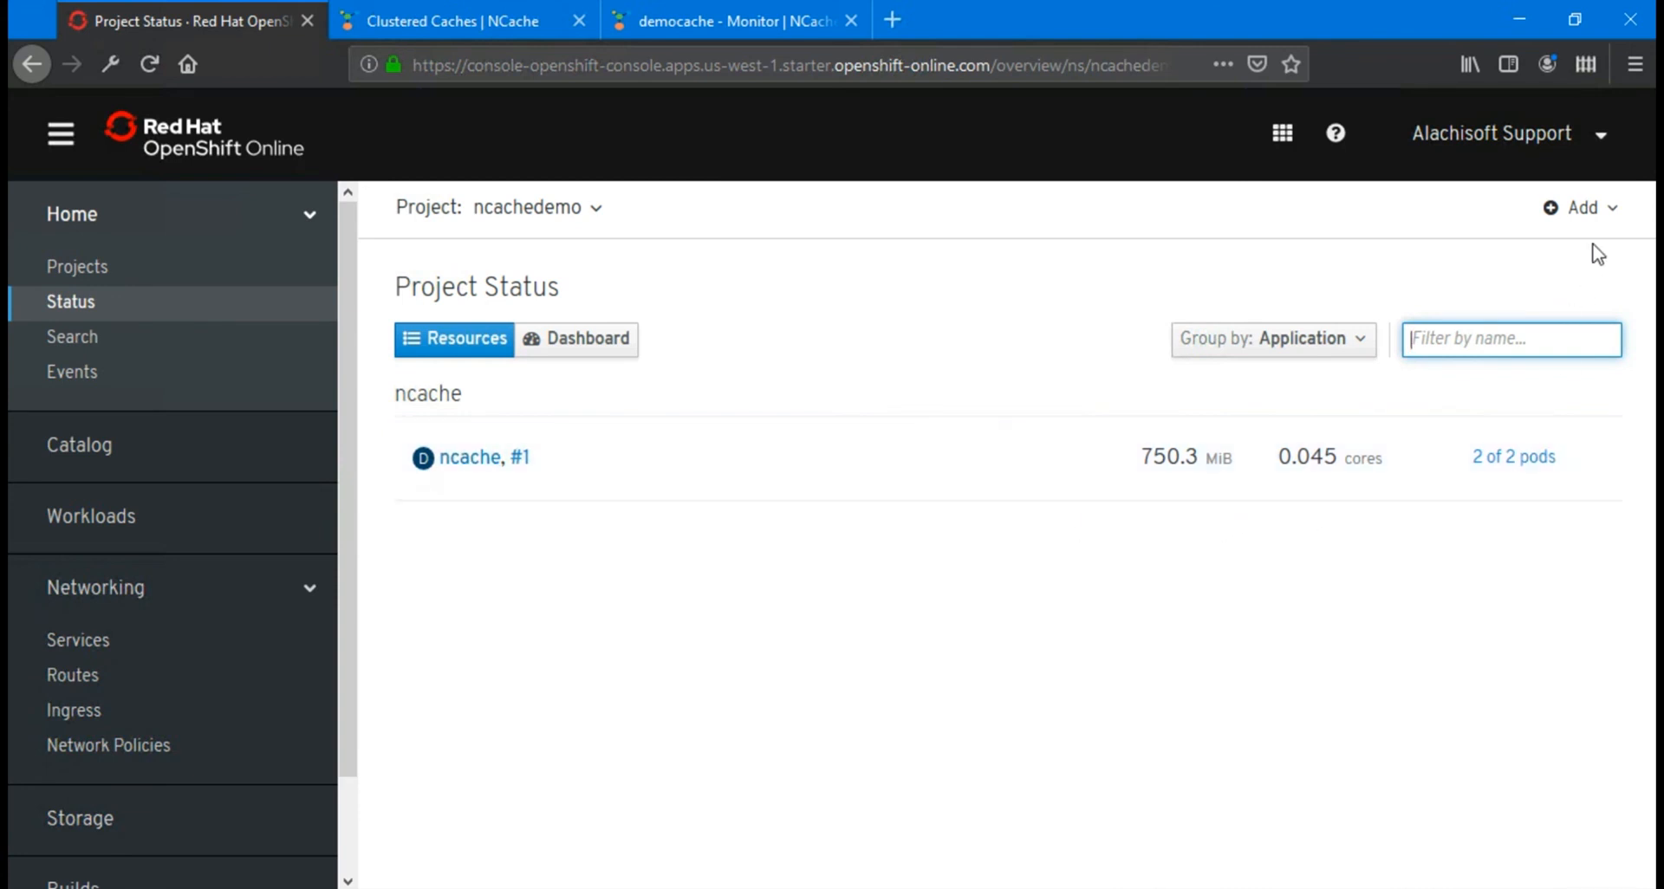
left_click(1613, 212)
left_click(1486, 326)
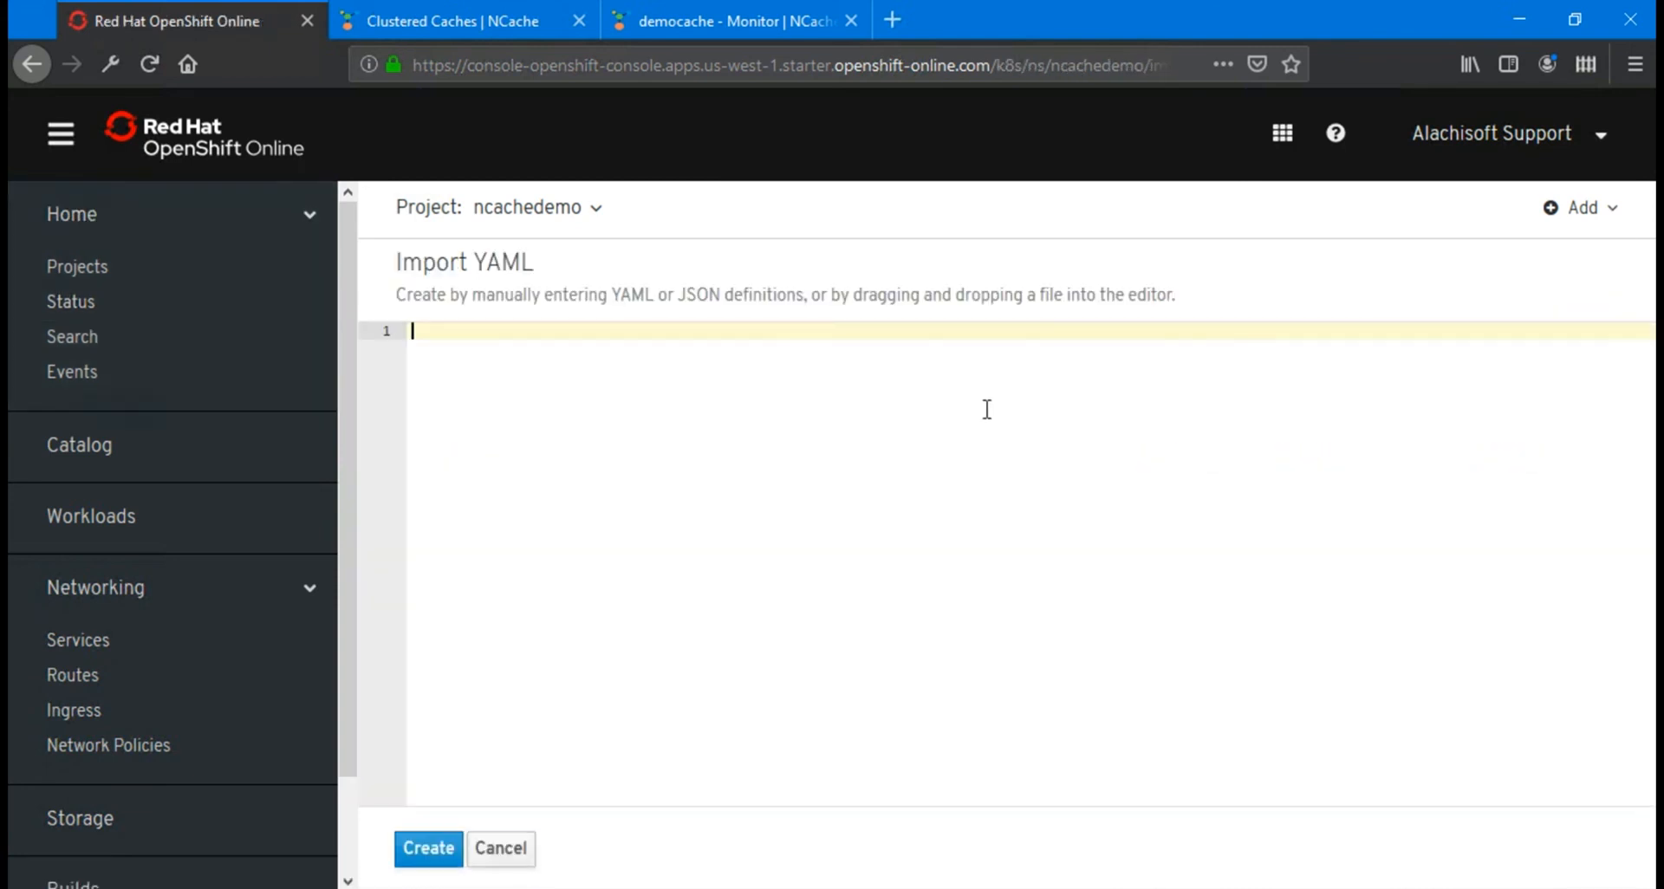
key("ctrl+v")
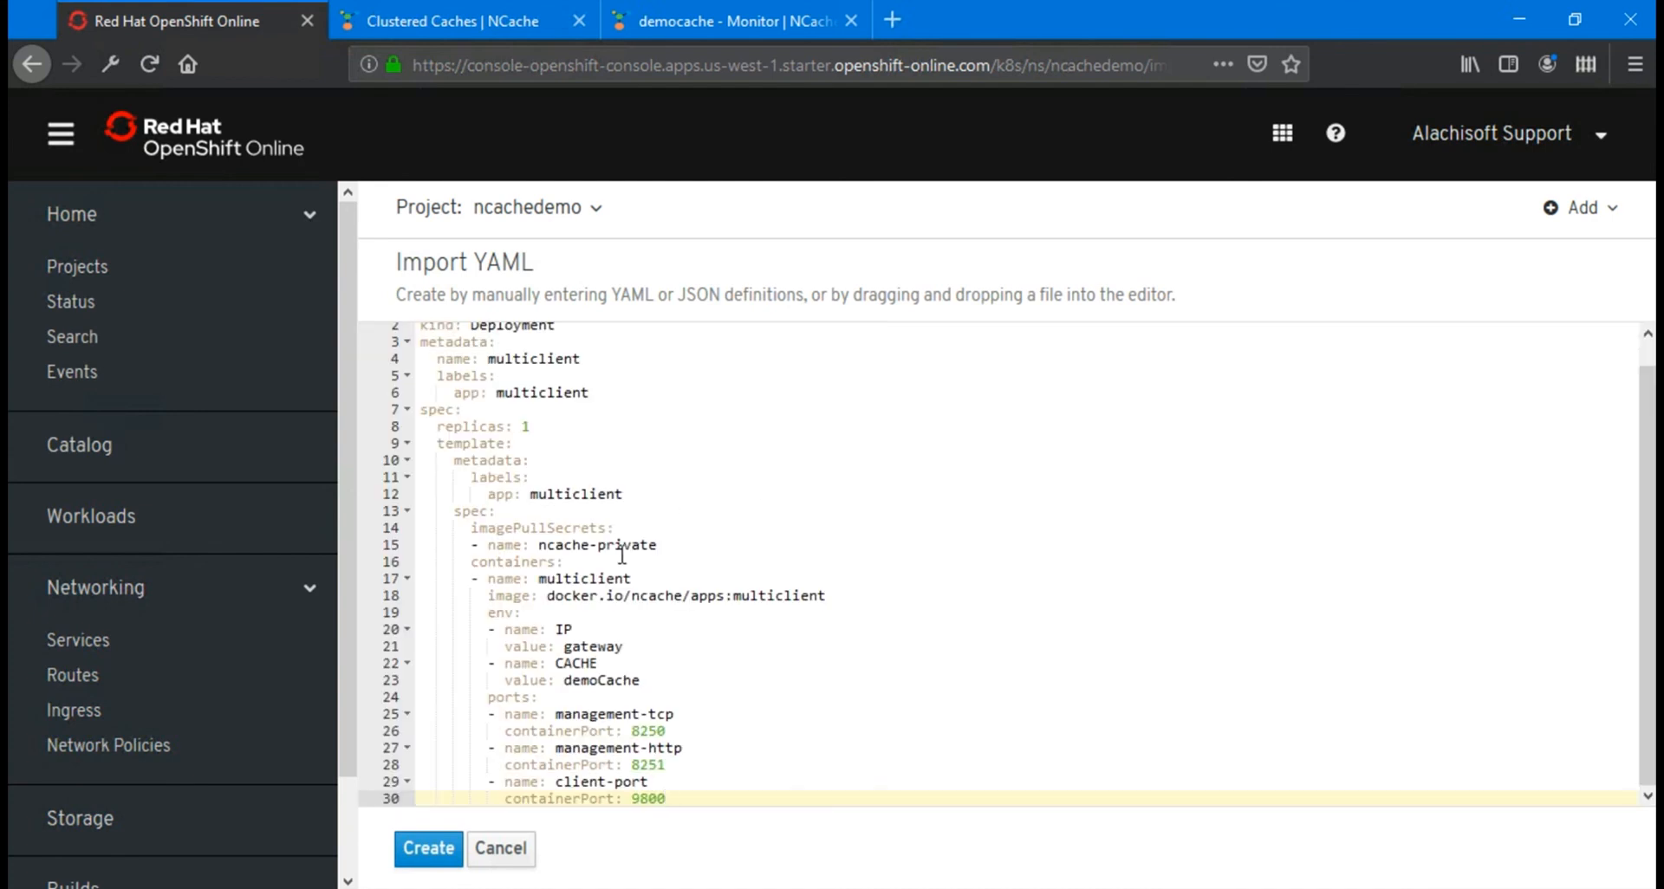
left_click(428, 849)
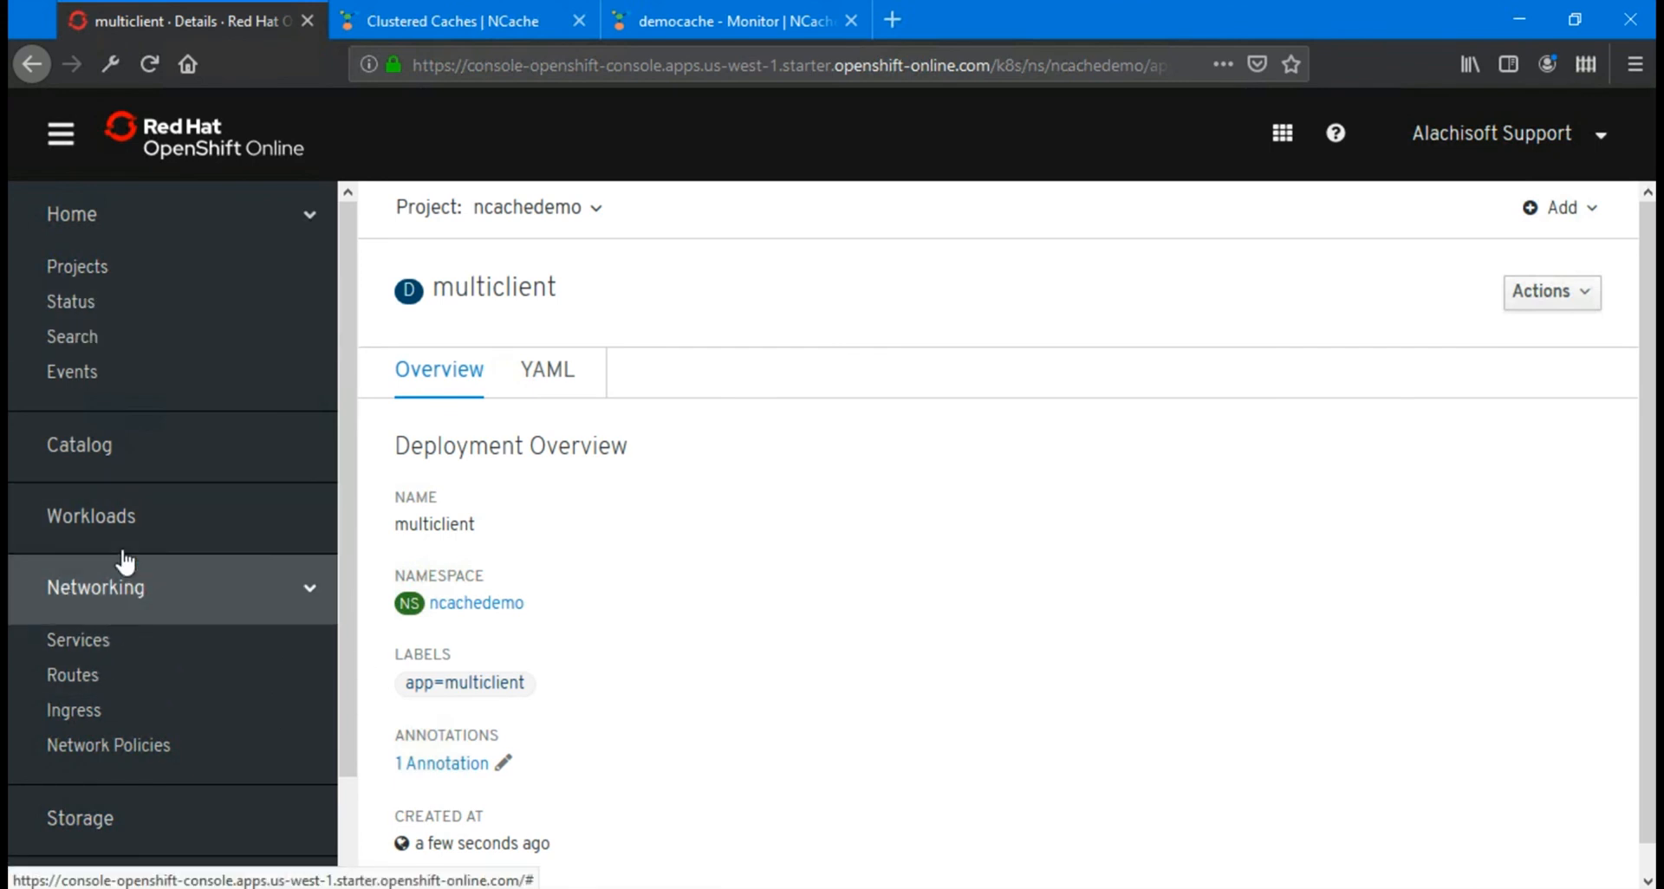
Check the resources on the ncachedemo project's status page and the status of its pods in the pod list.
left_click(76, 269)
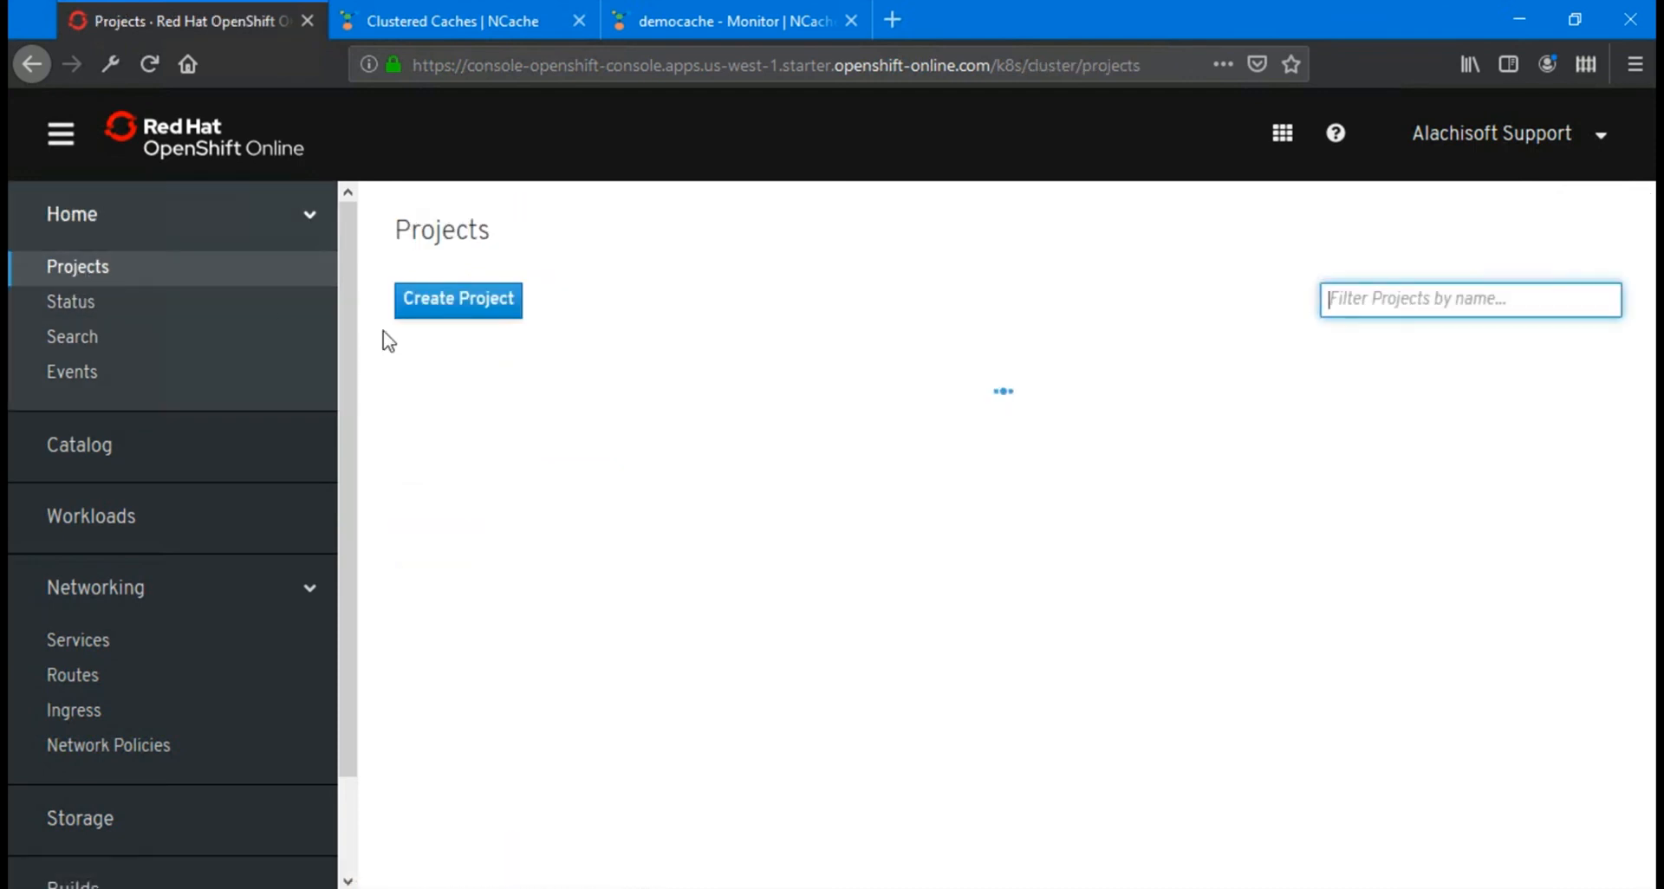
left_click(518, 434)
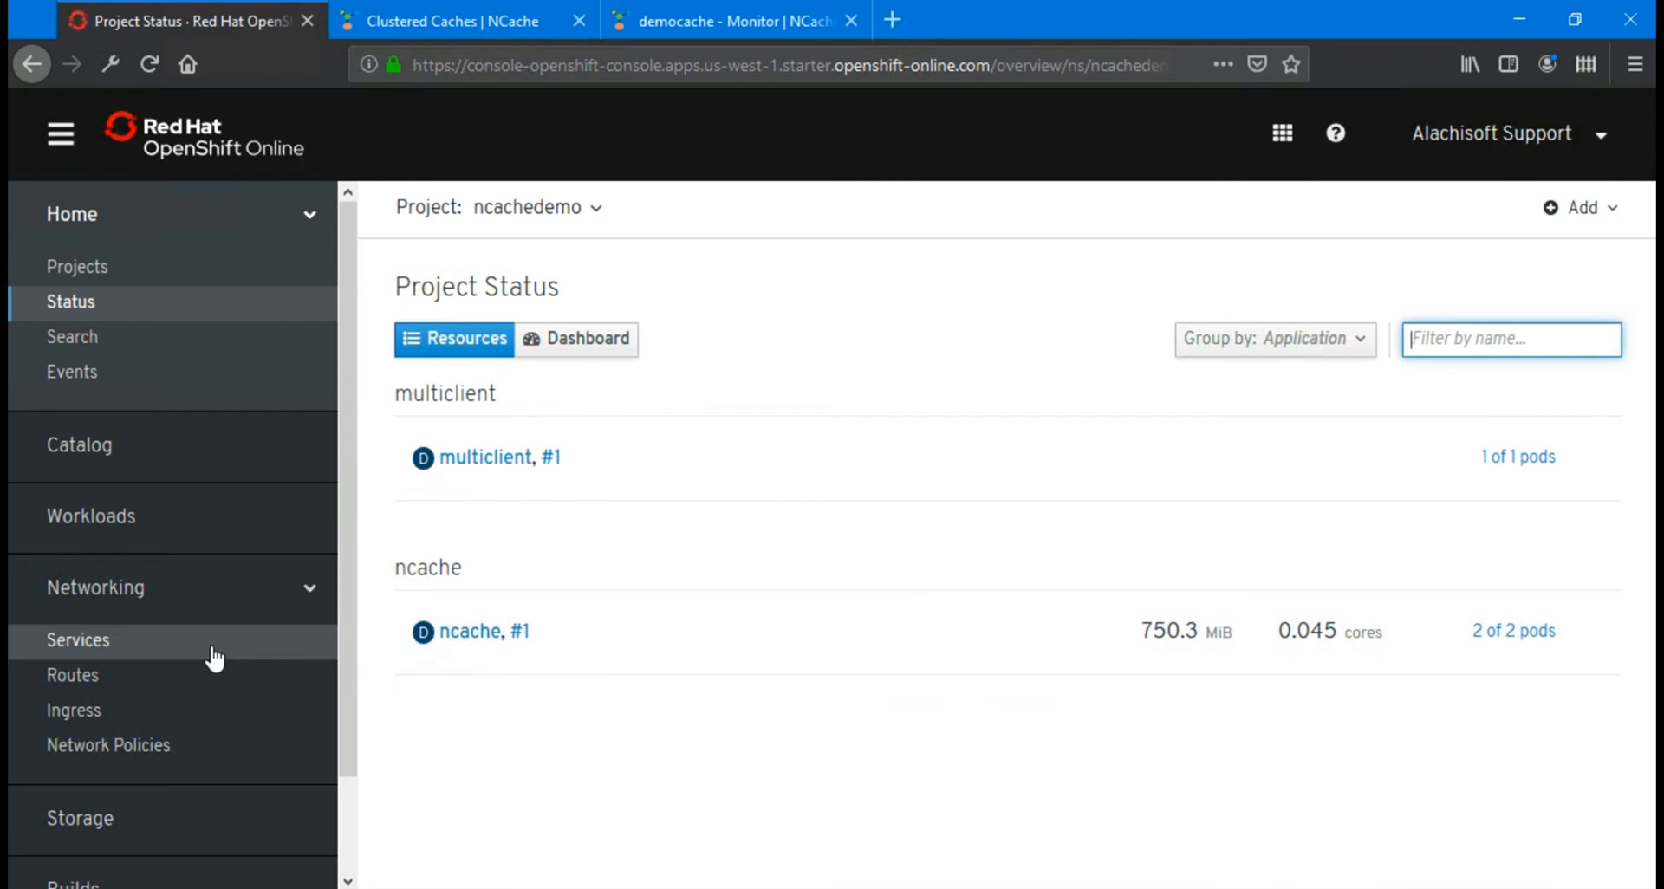
left_click(104, 513)
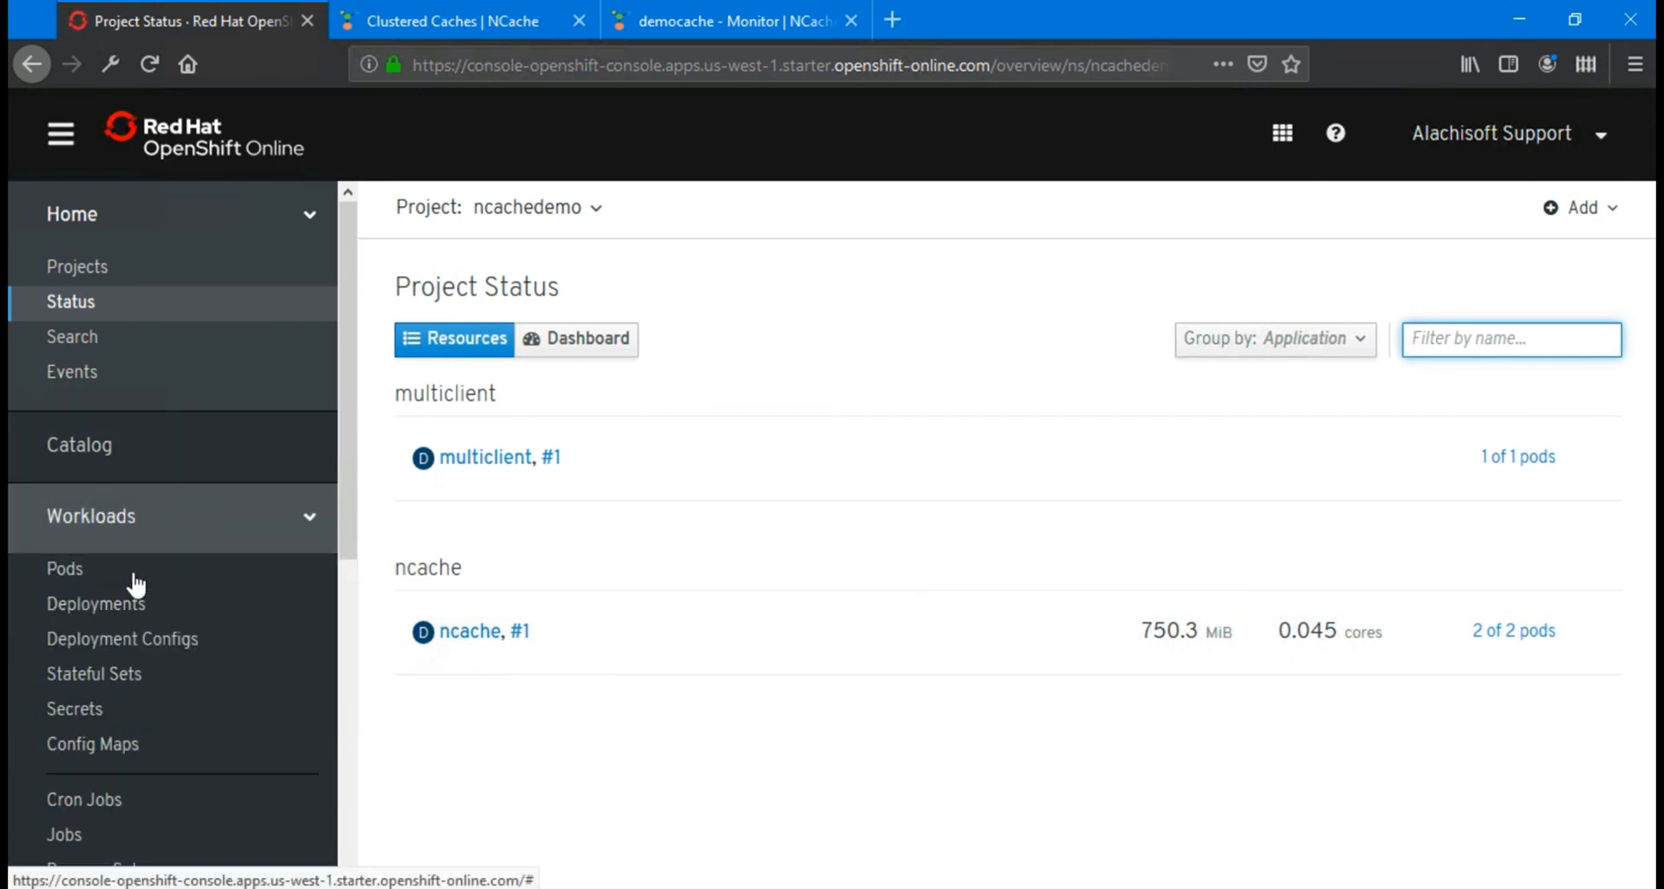
left_click(74, 570)
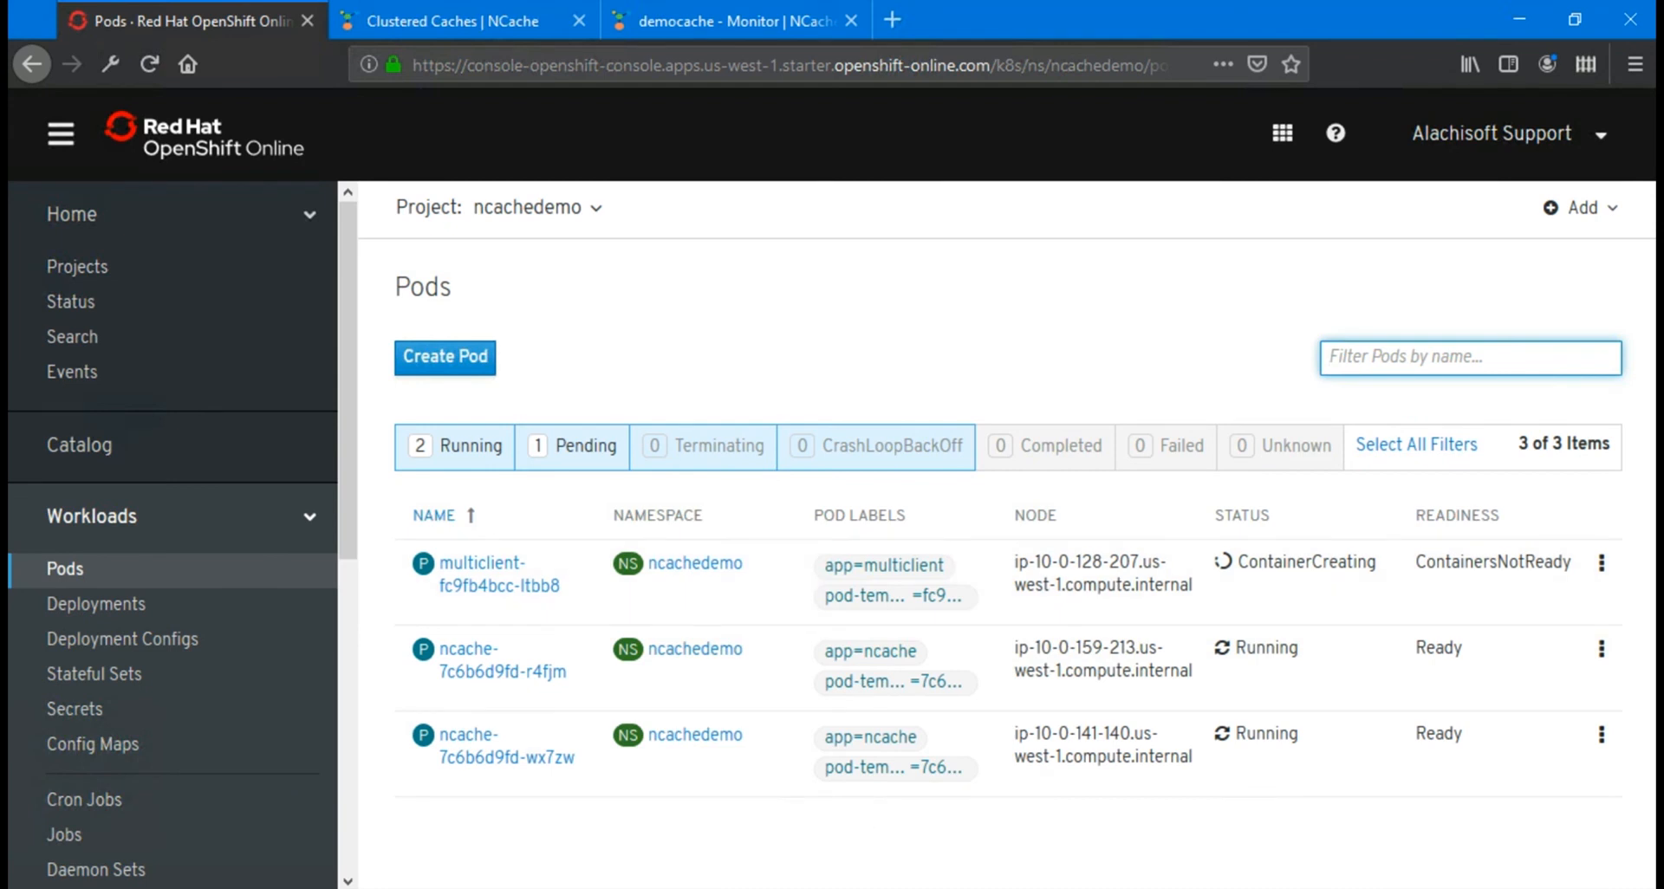
Run oc get pods -o wide again in the command prompt and copy the multiclient pod's name.
left_click(590, 832)
key("Up")
key("Return")
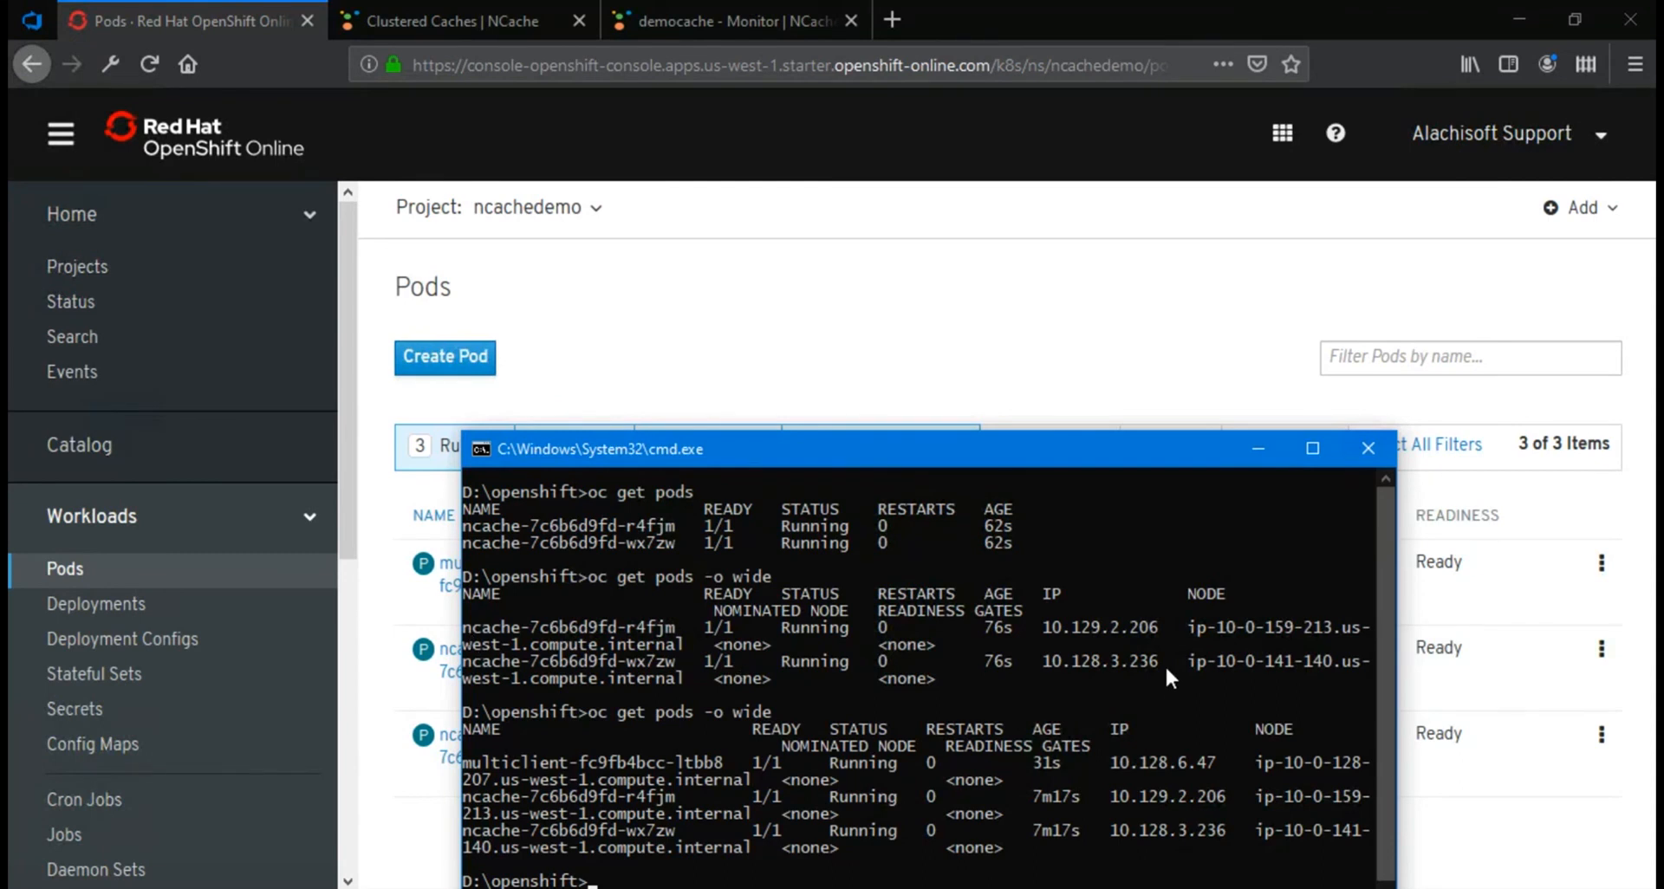
left_click_drag(470, 762, 687, 762)
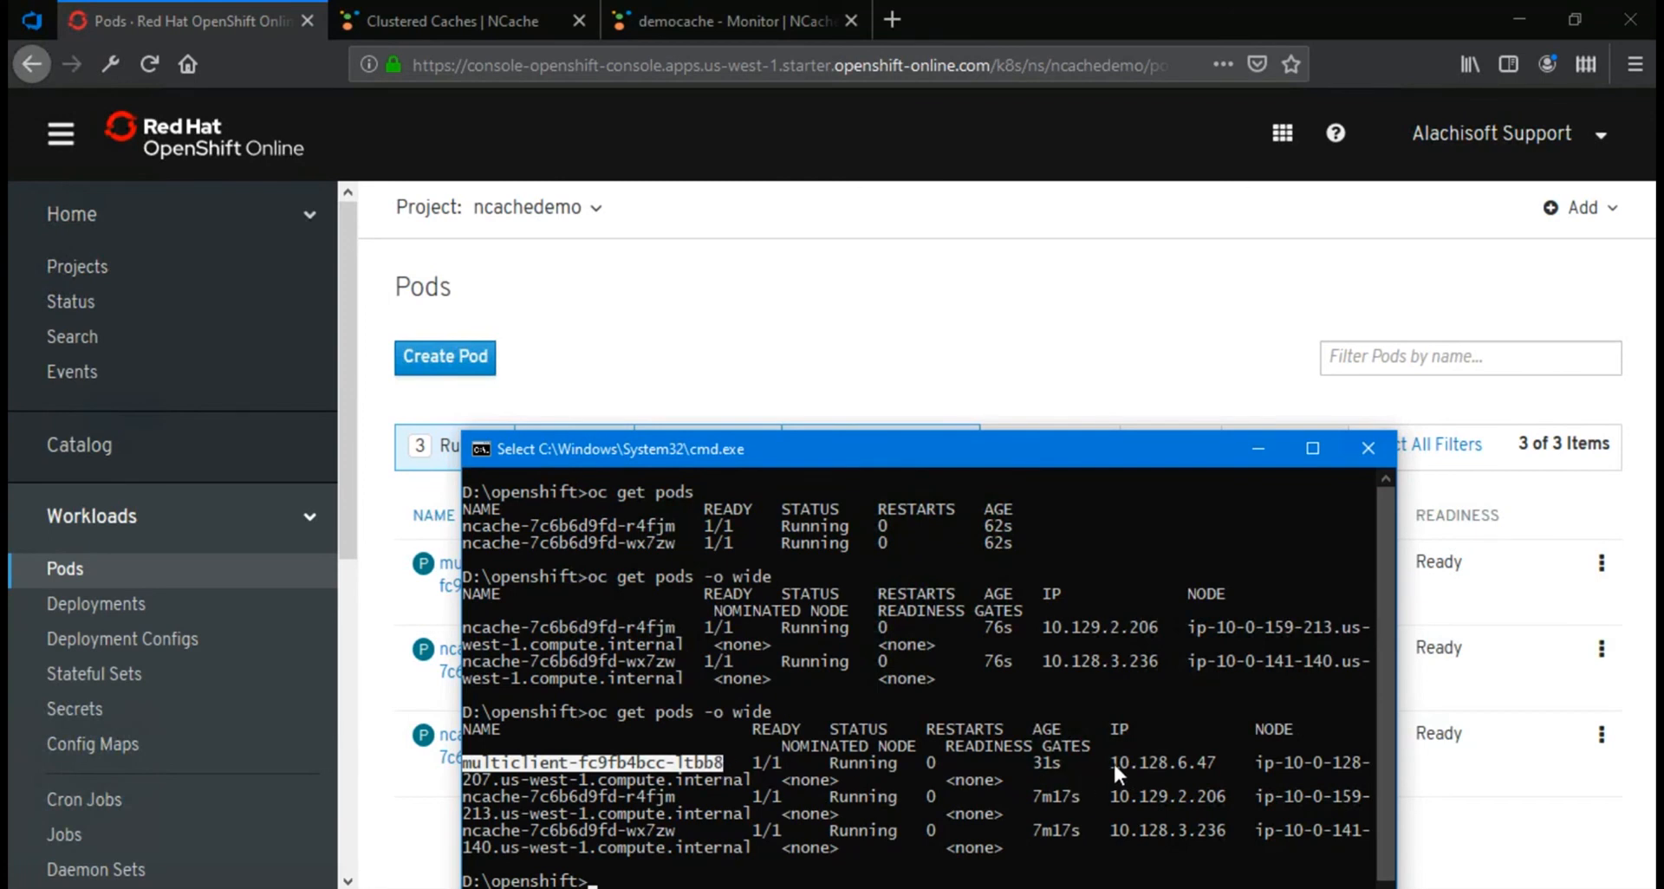
right_click(670, 764)
In the second command prompt, run oc exec multiclient-fc9fb4bcc-ltbb8 -- ps -aux and highlight the NCache daemon process in the output.
left_click(764, 825)
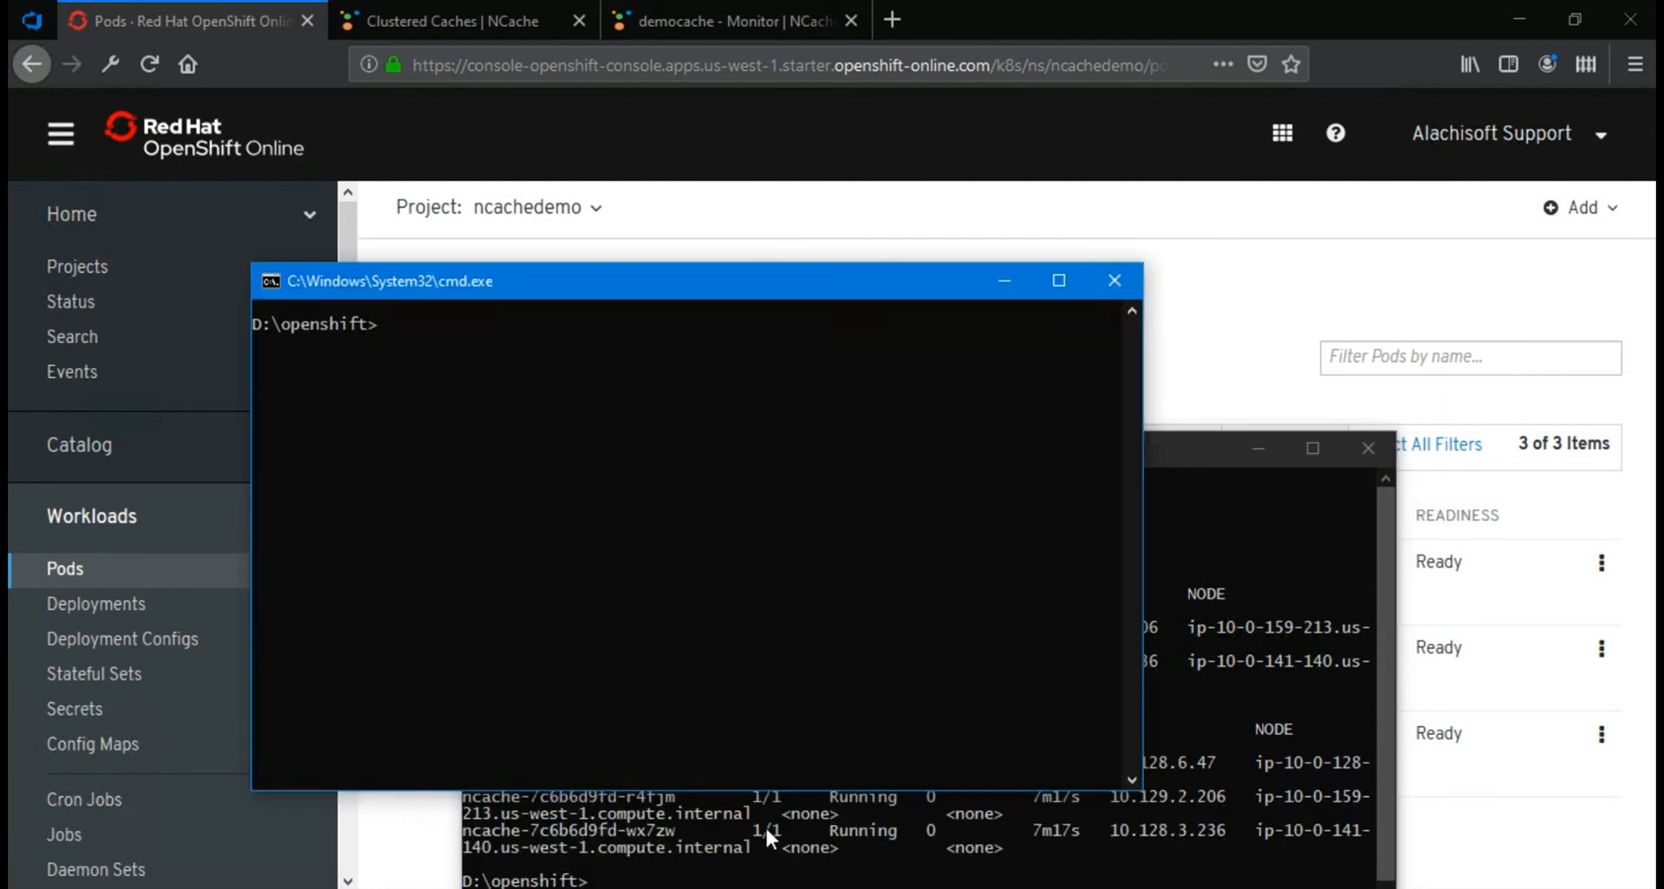
type("oc get")
key("BackSpace")
key("BackSpace")
type("ec")
right_click(711, 534)
type("-- ")
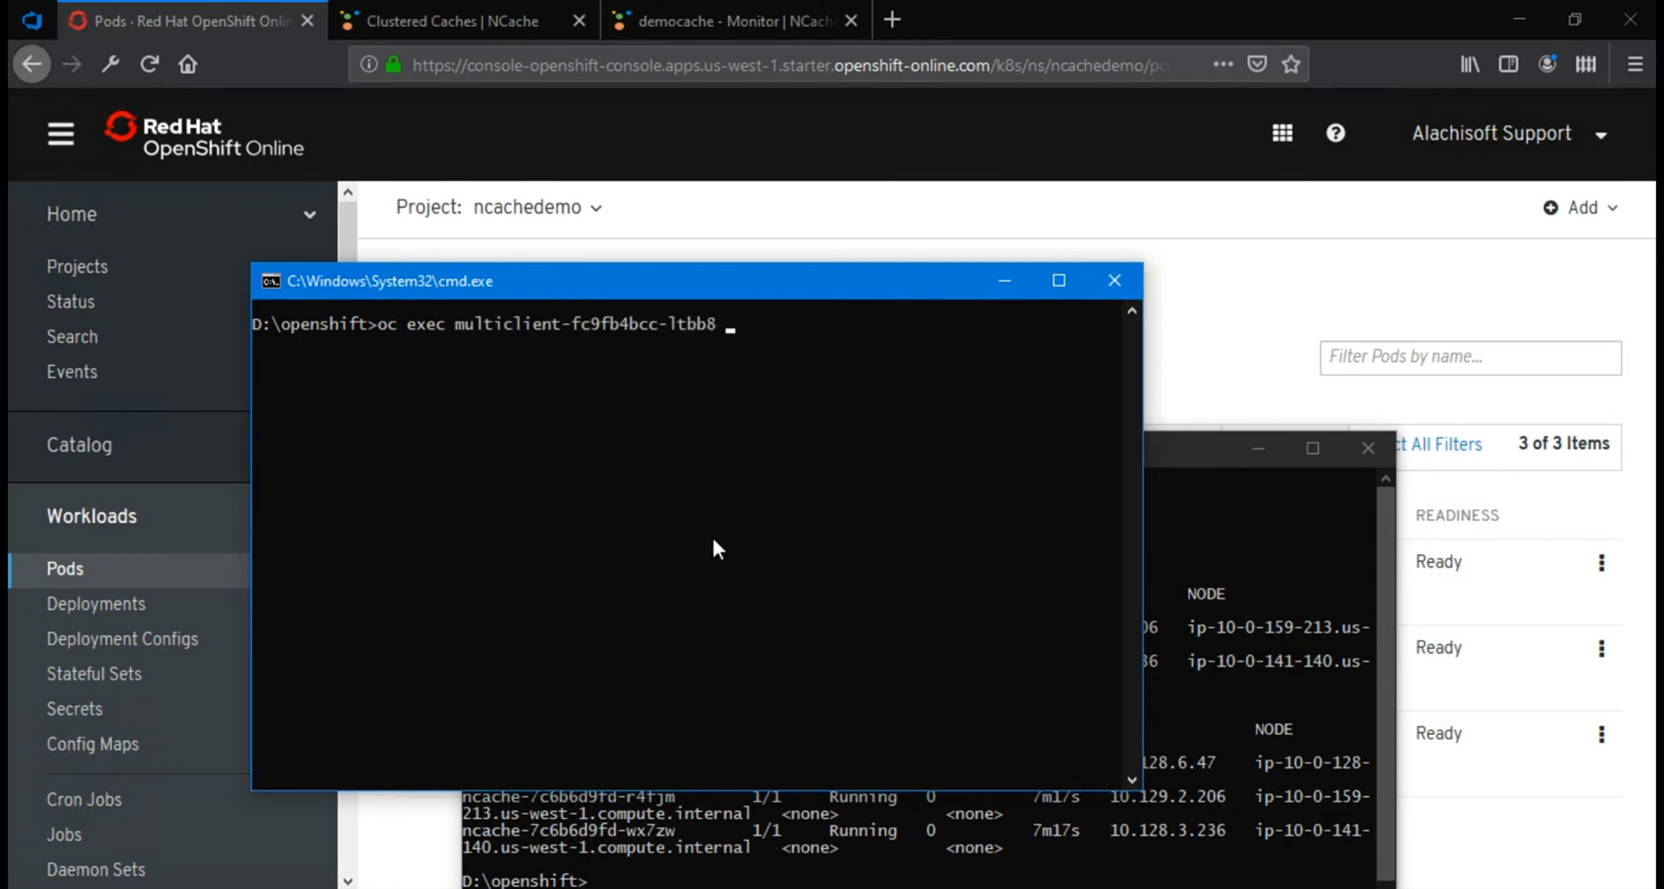
type("ps -aux")
key("Return")
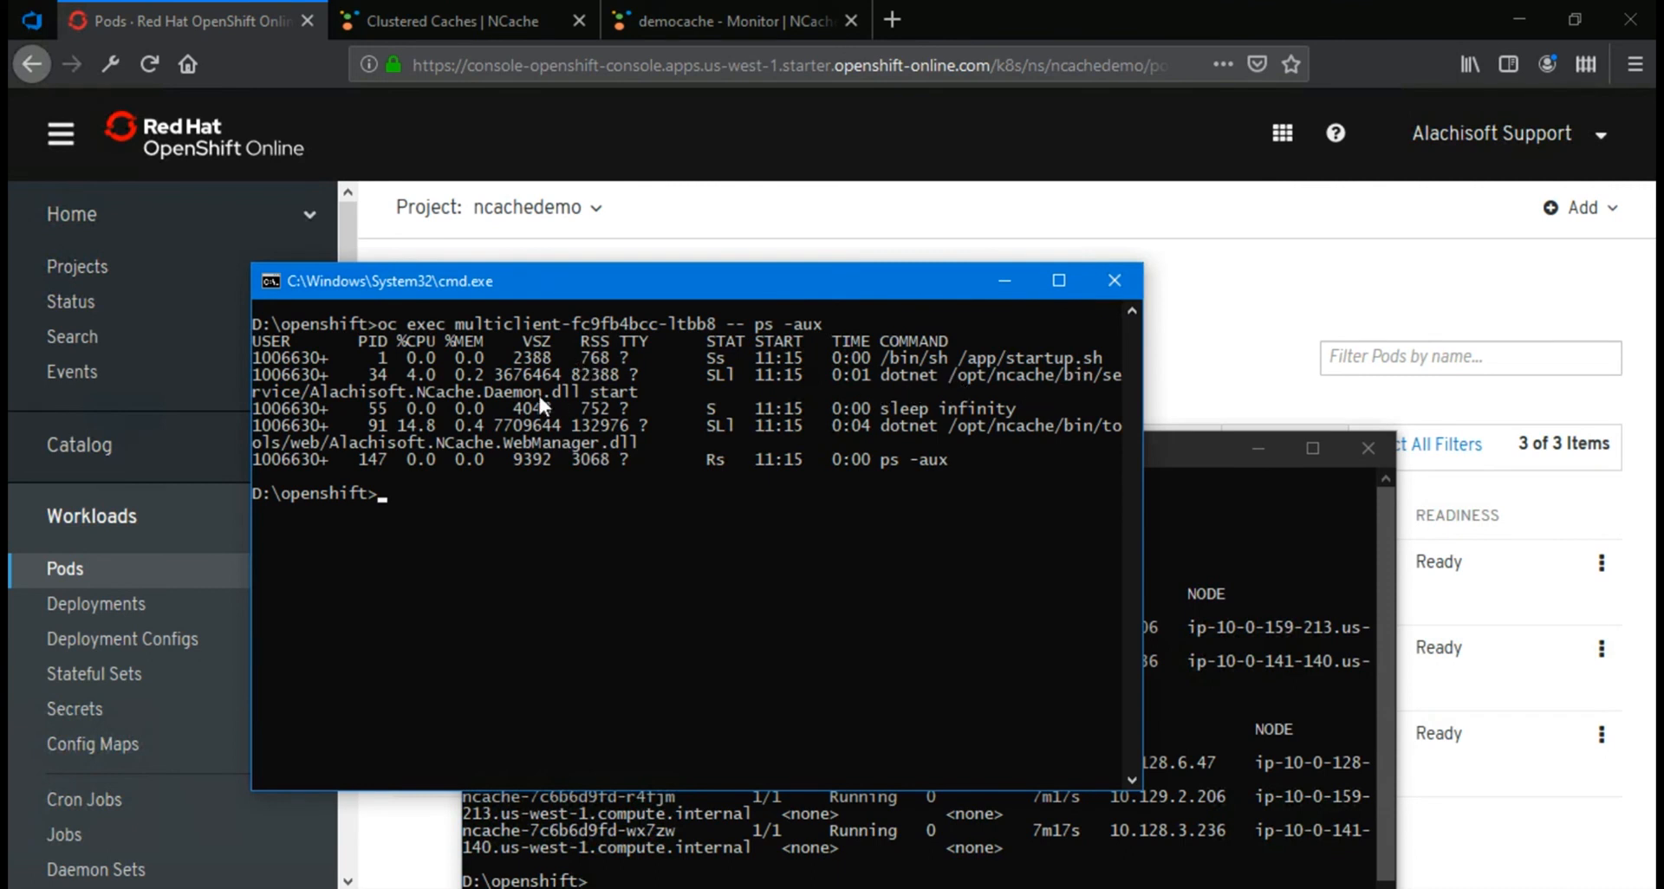
left_click_drag(426, 394, 647, 396)
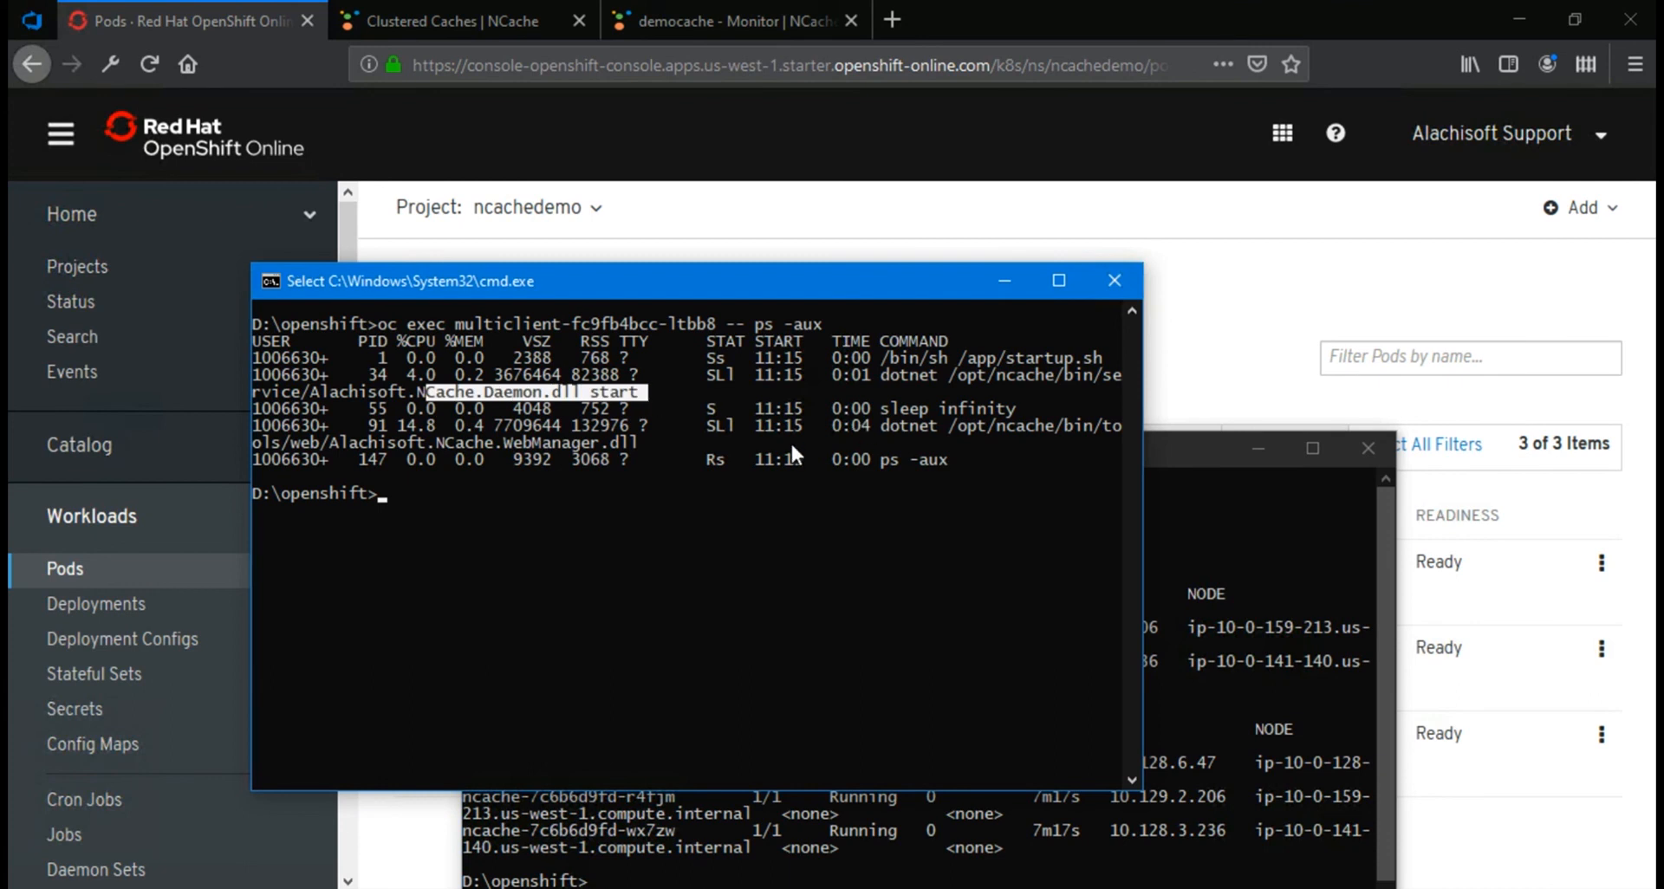
Highlight the NCache WebManager process in the command output and check the server dashboard in the democache monitor.
left_click_drag(395, 435, 584, 438)
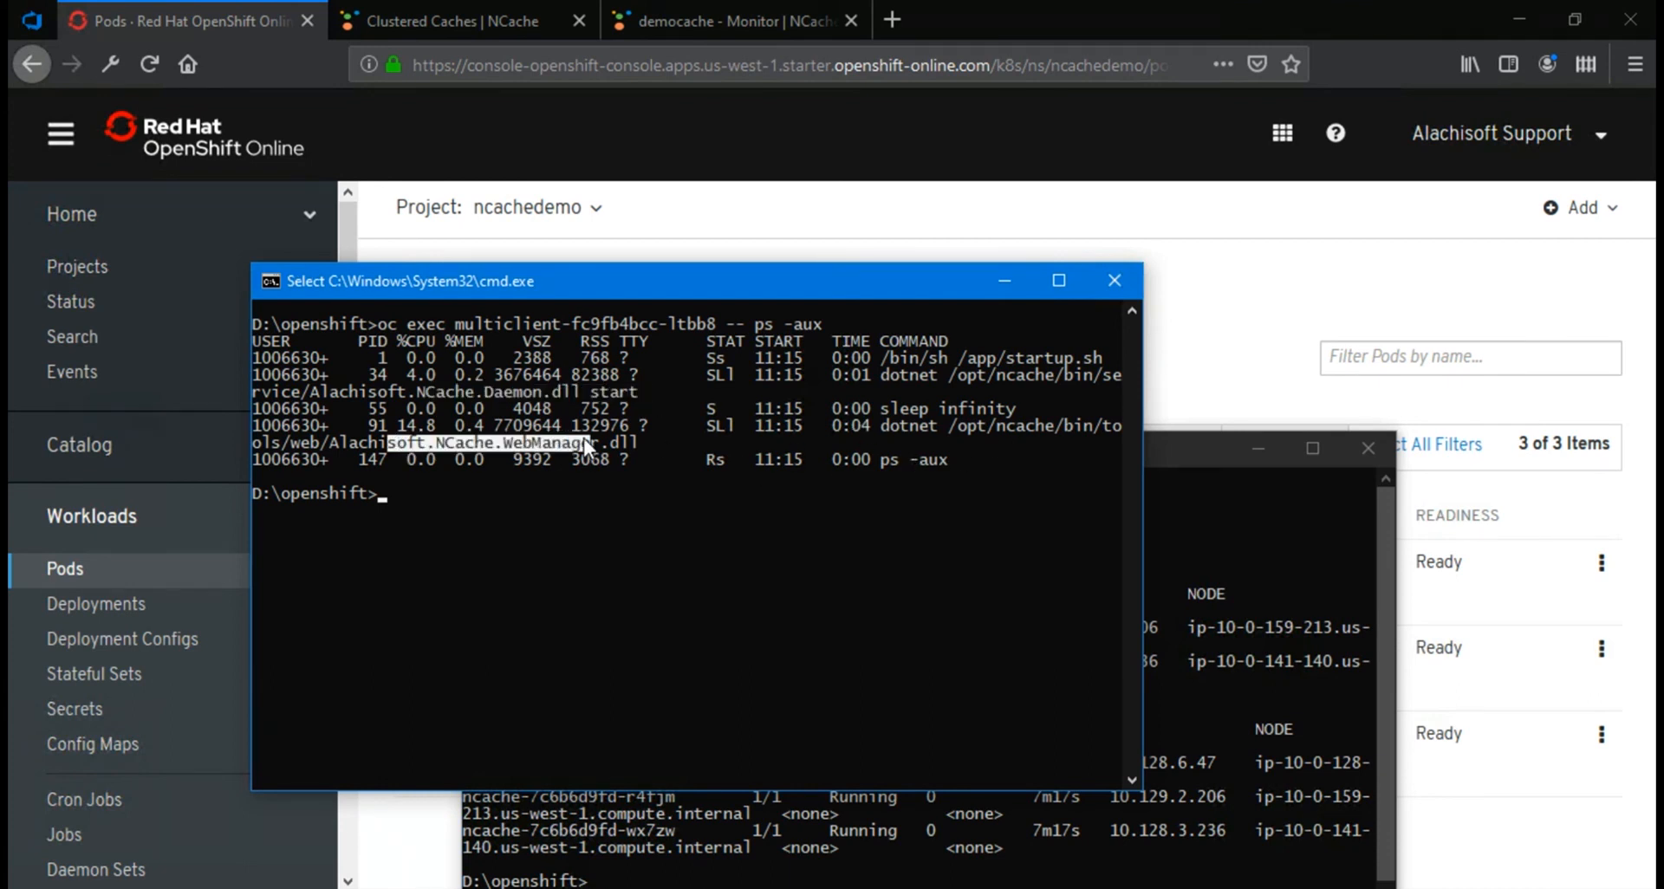
left_click(701, 532)
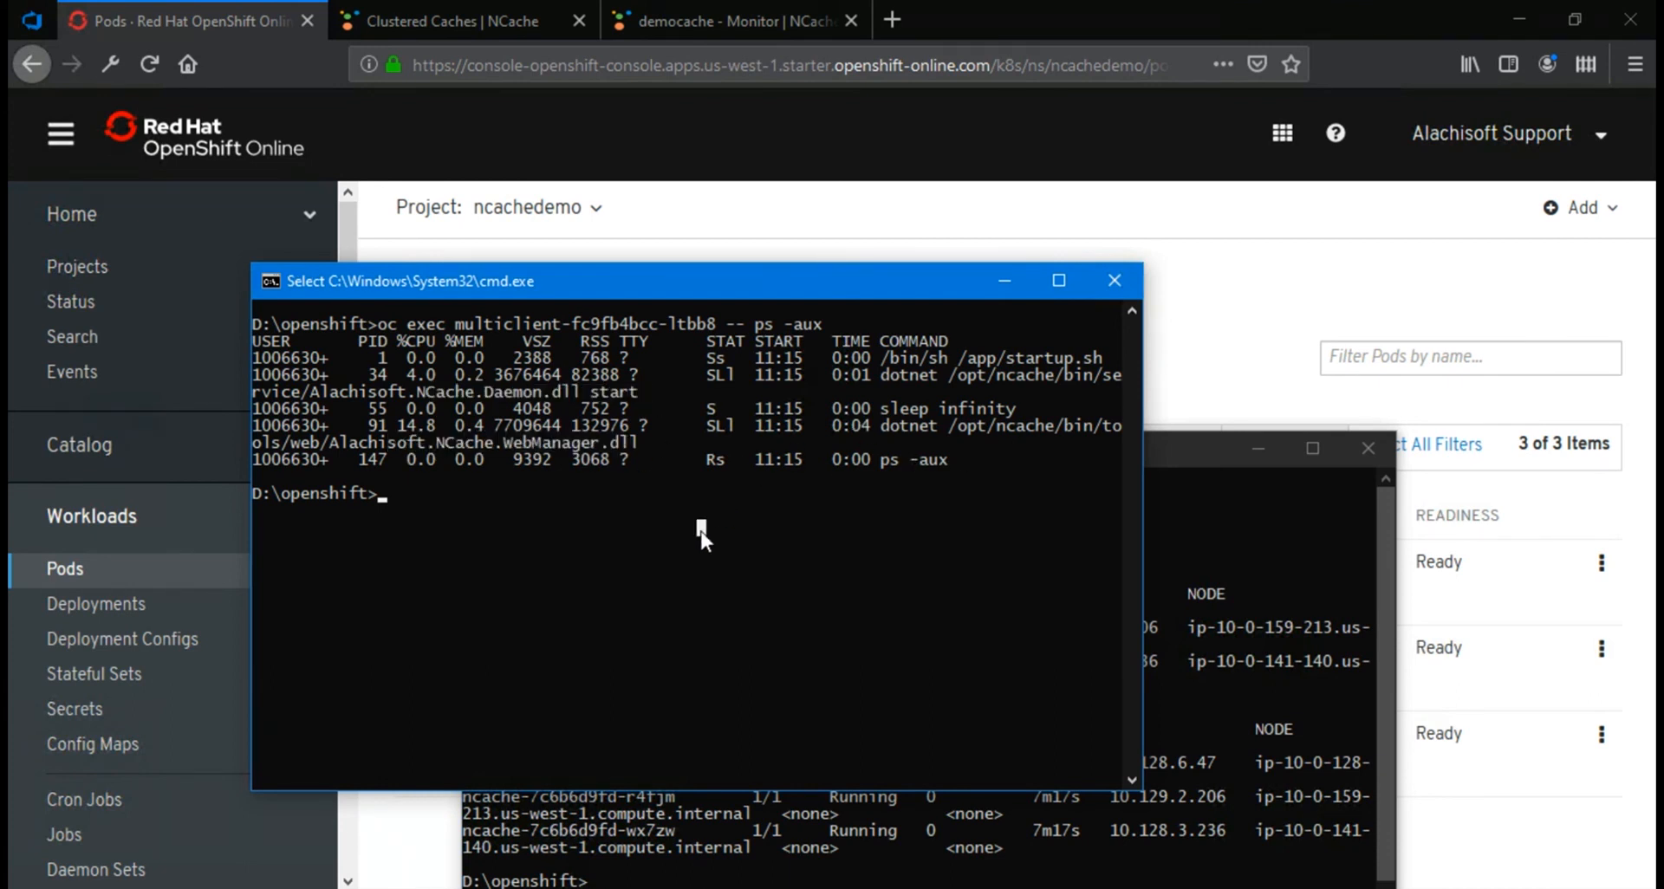
left_click(724, 29)
left_click(724, 29)
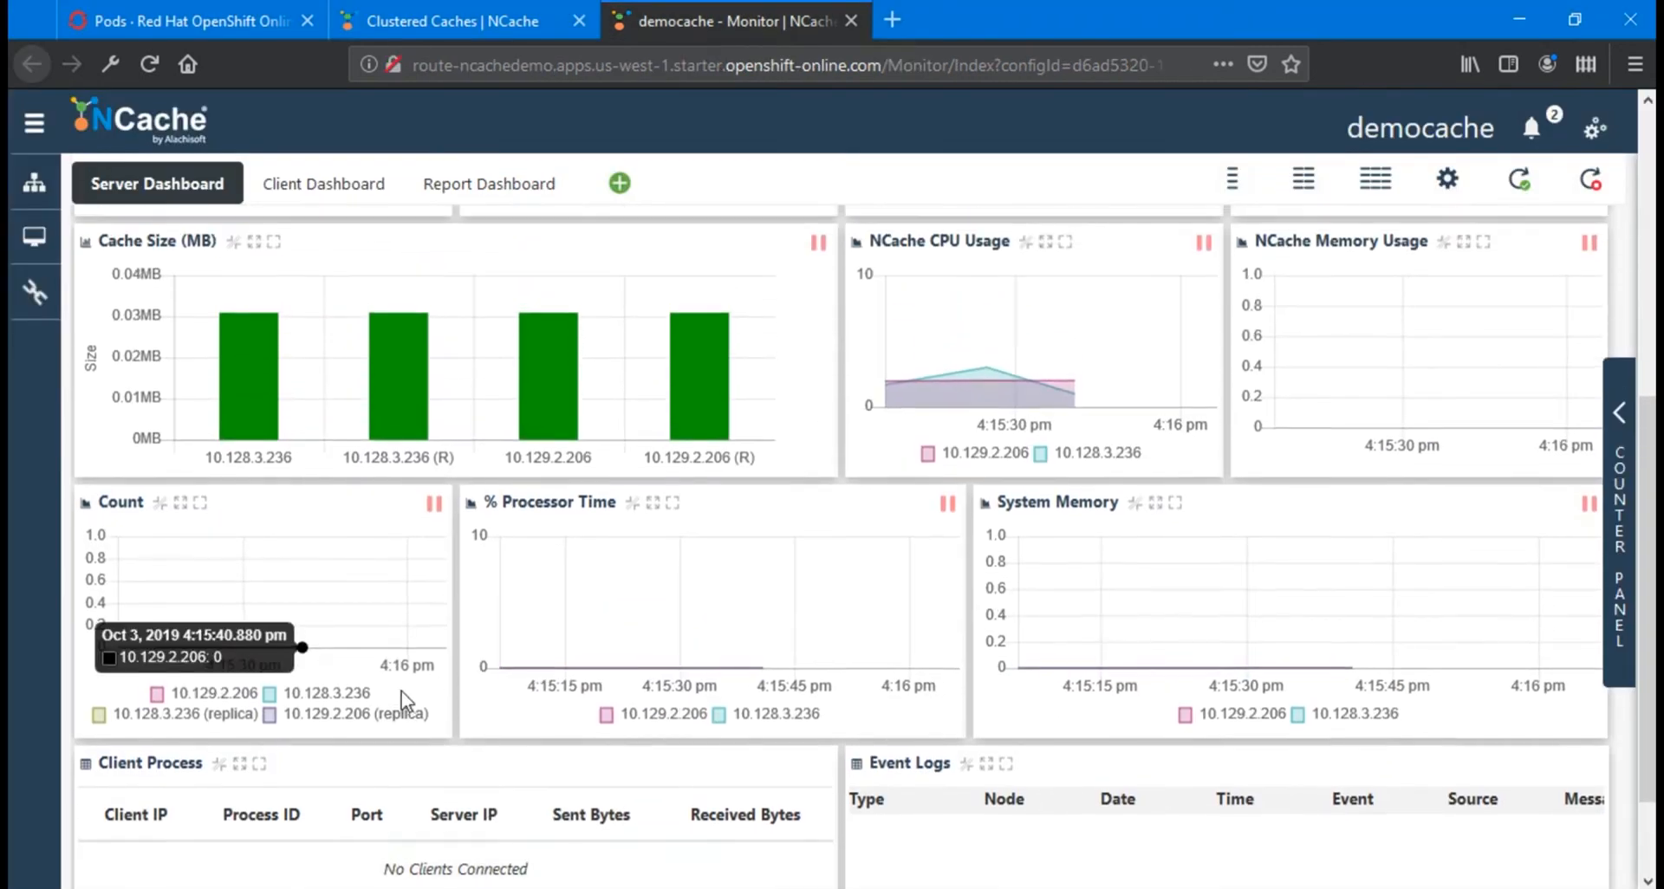
scroll(402, 685, "up", 5)
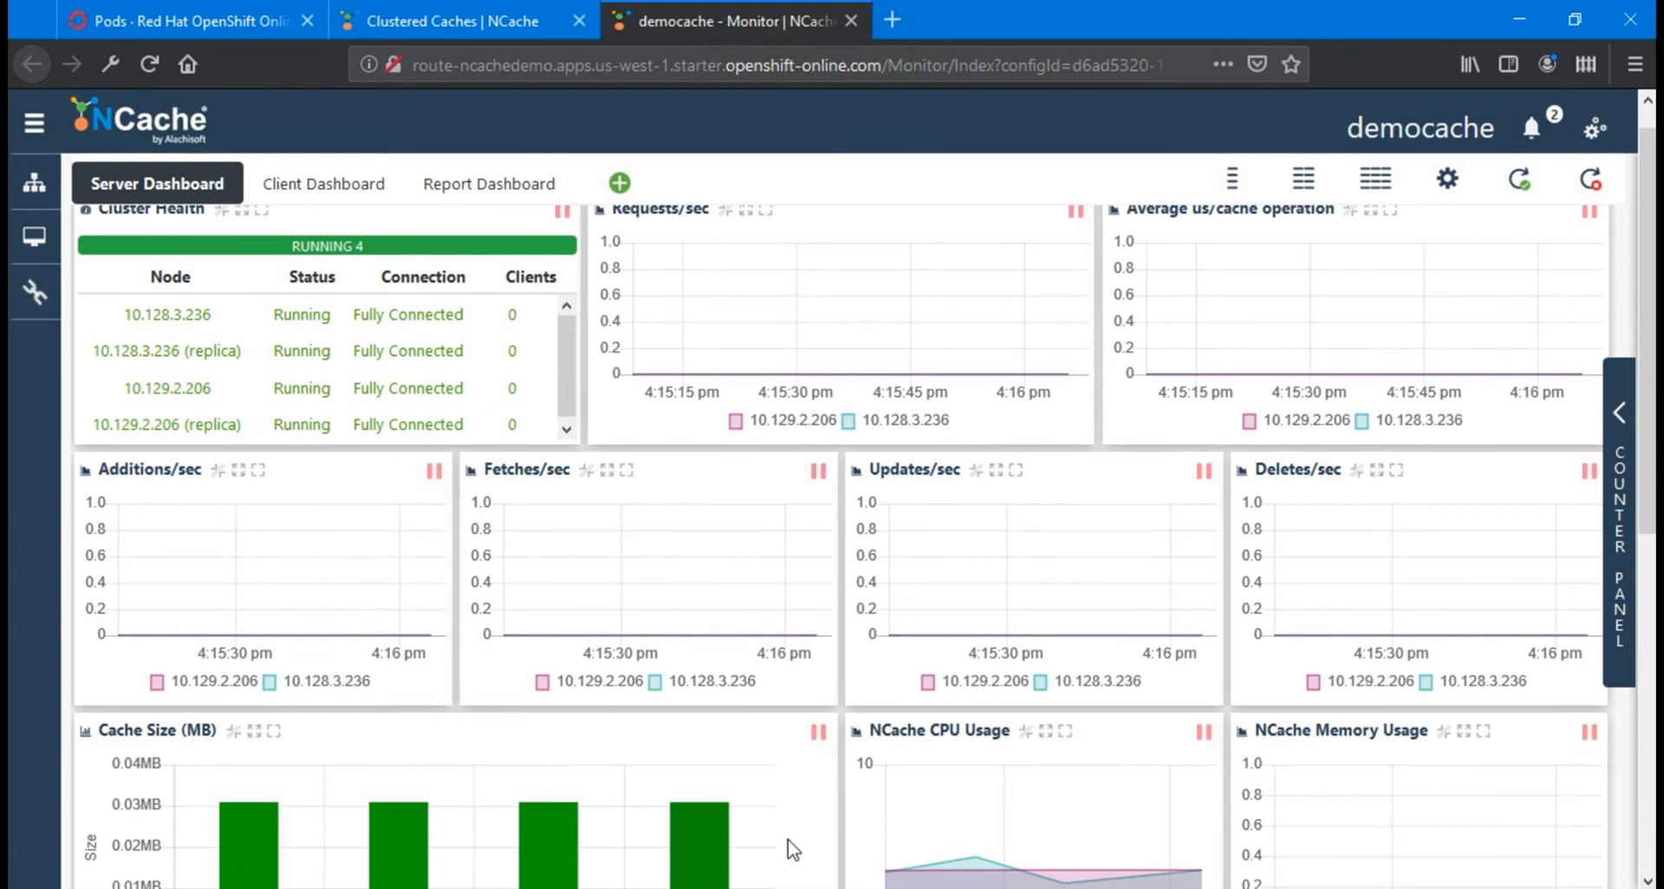
Back in the second command prompt, recall the last command and change it to oc exec multiclient-fc9fb4bcc-ltbb8 -- /app/testerjava/run.sh democache without running it.
left_click(793, 888)
left_click(821, 844)
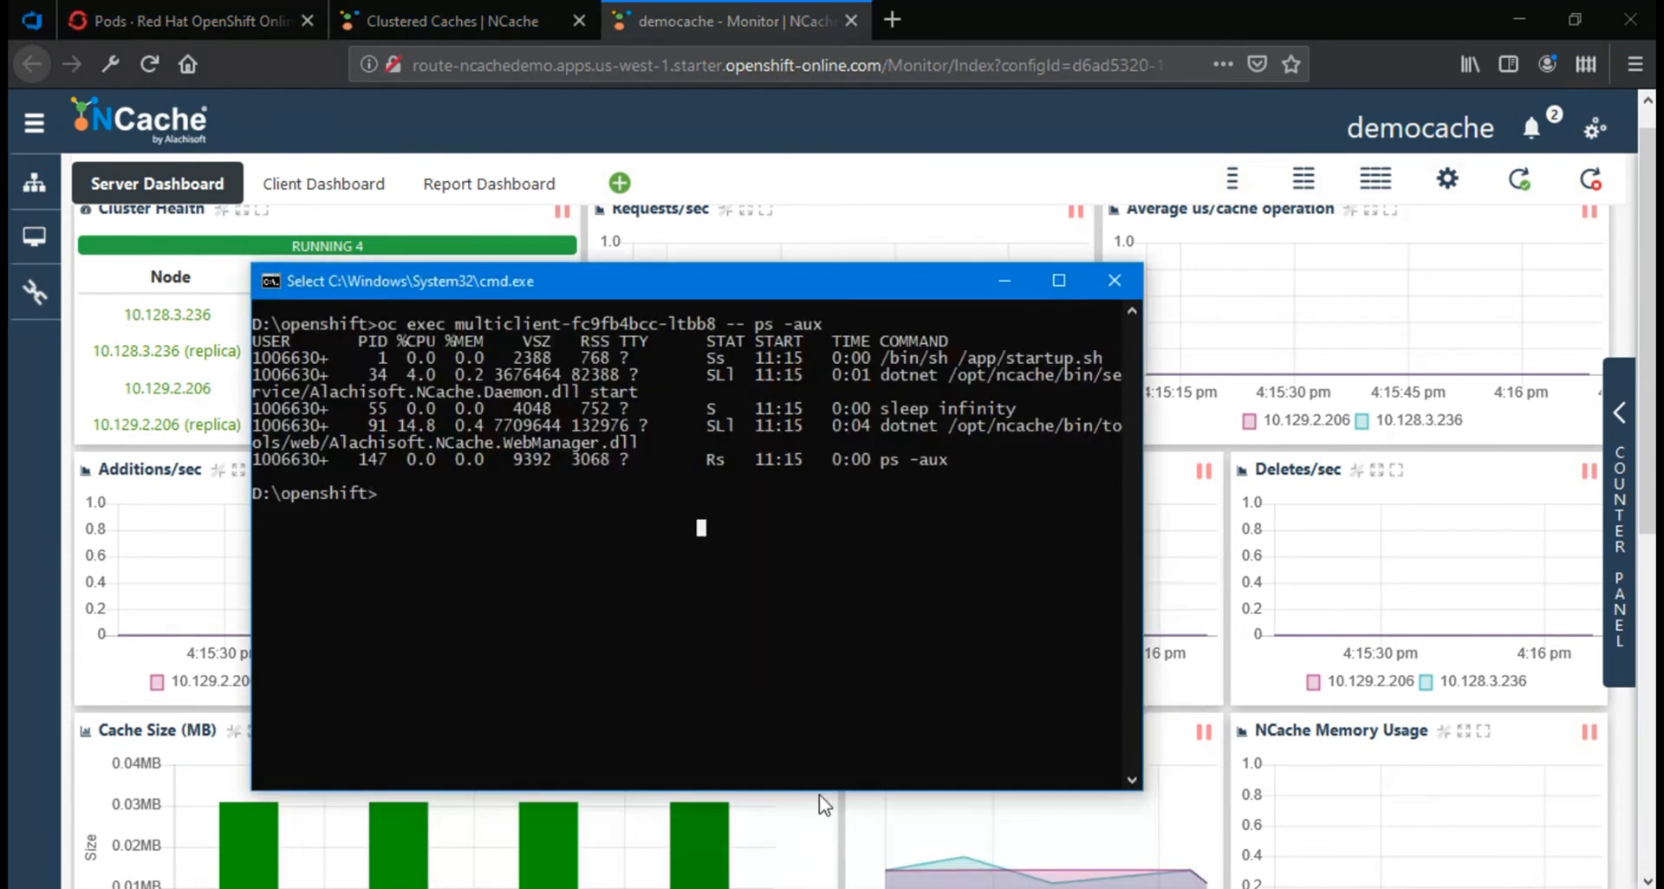
key("Up")
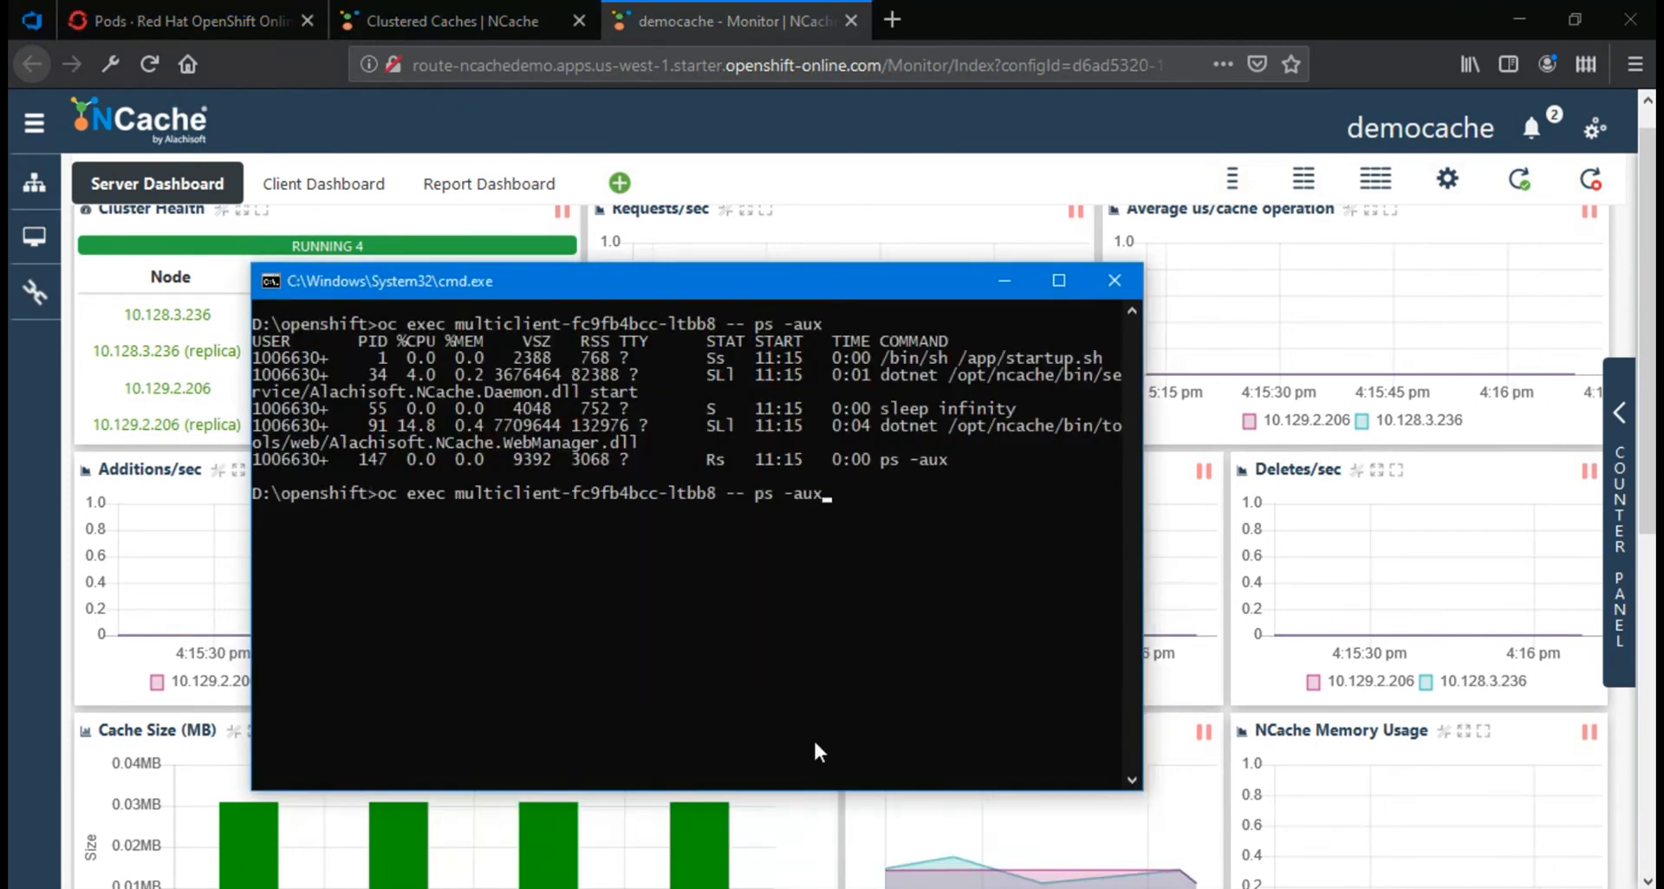
key("BackSpace")
key("BackSpace")
key("BackSpace")
key("BackSpace")
key("BackSpace")
key("BackSpace")
key("BackSpace")
type("/")
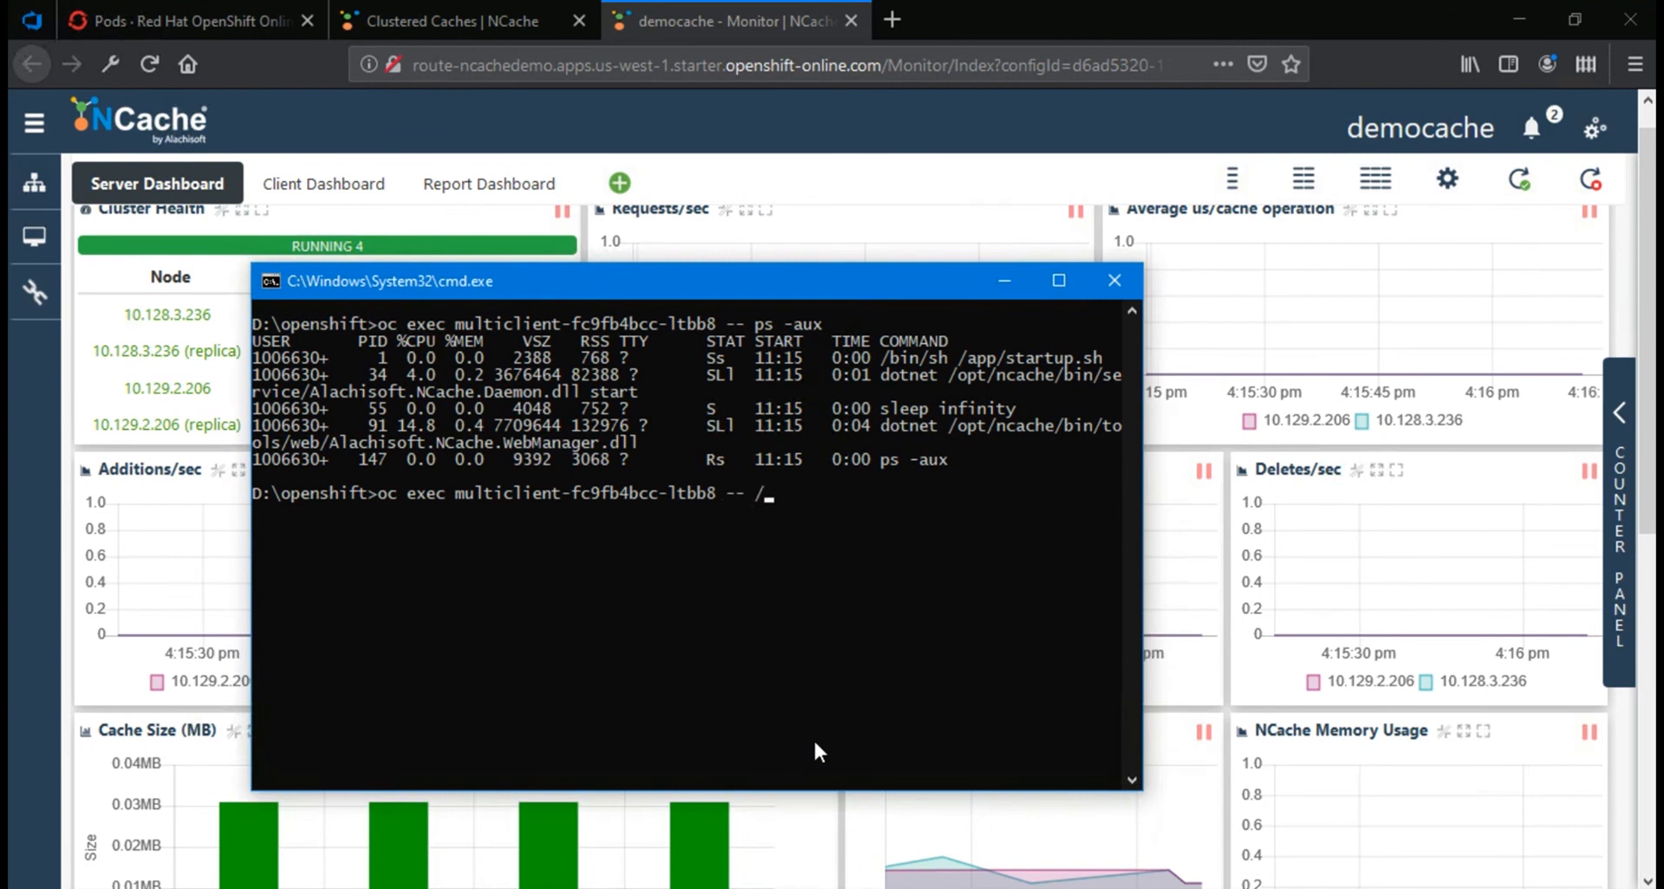
type("run")
key("BackSpace")
key("BackSpace")
key("BackSpace")
type("a")
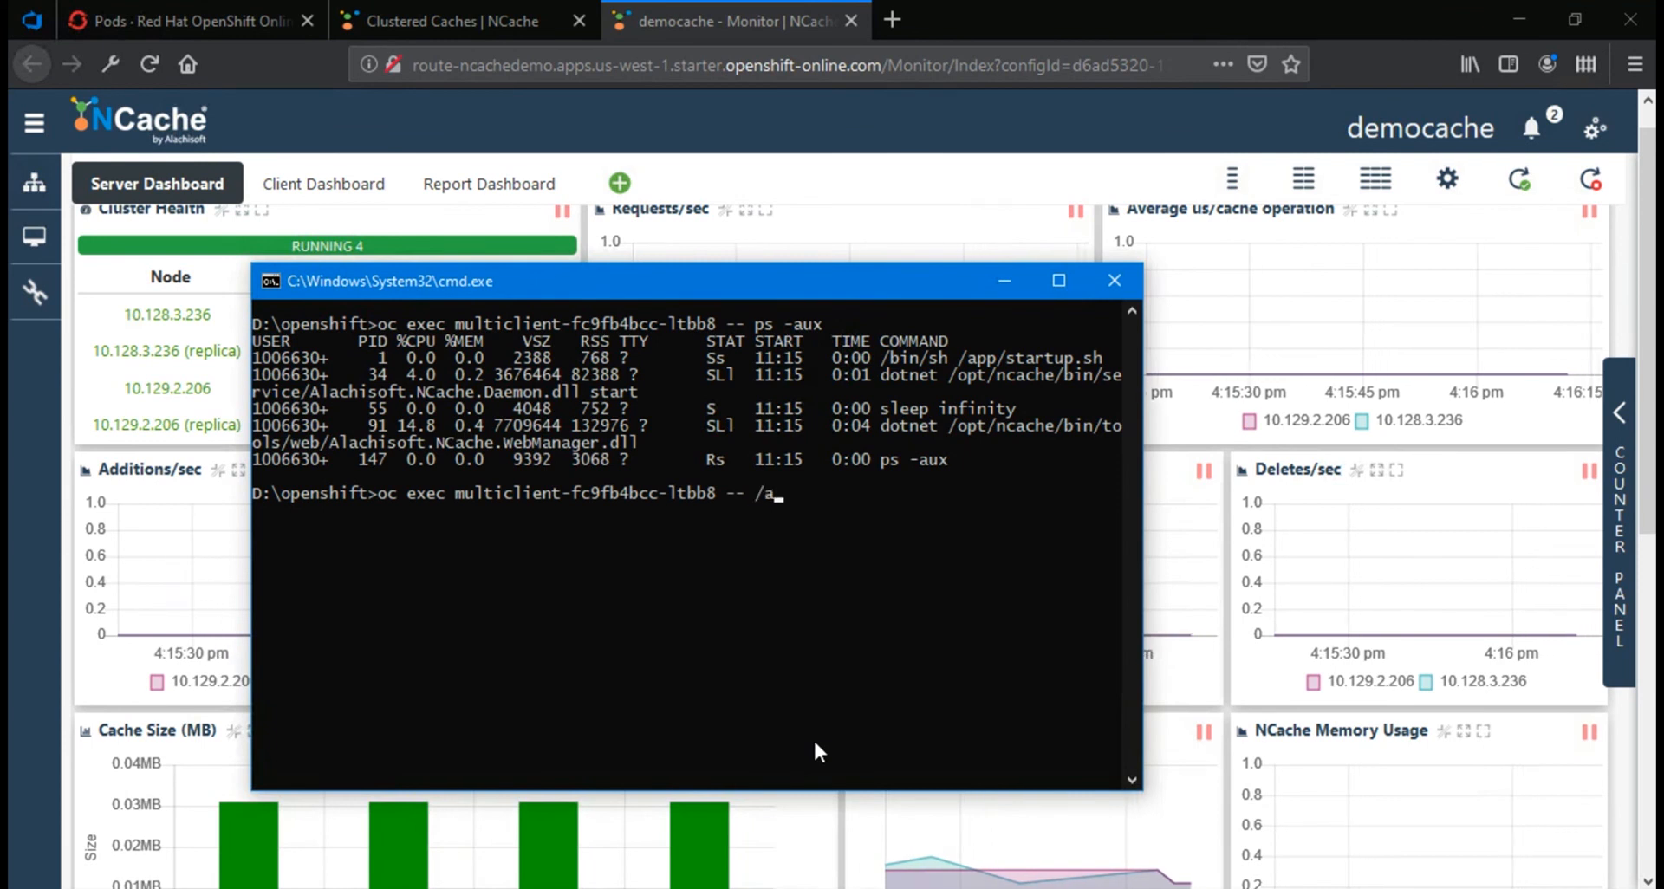
type("pp/testerjava/")
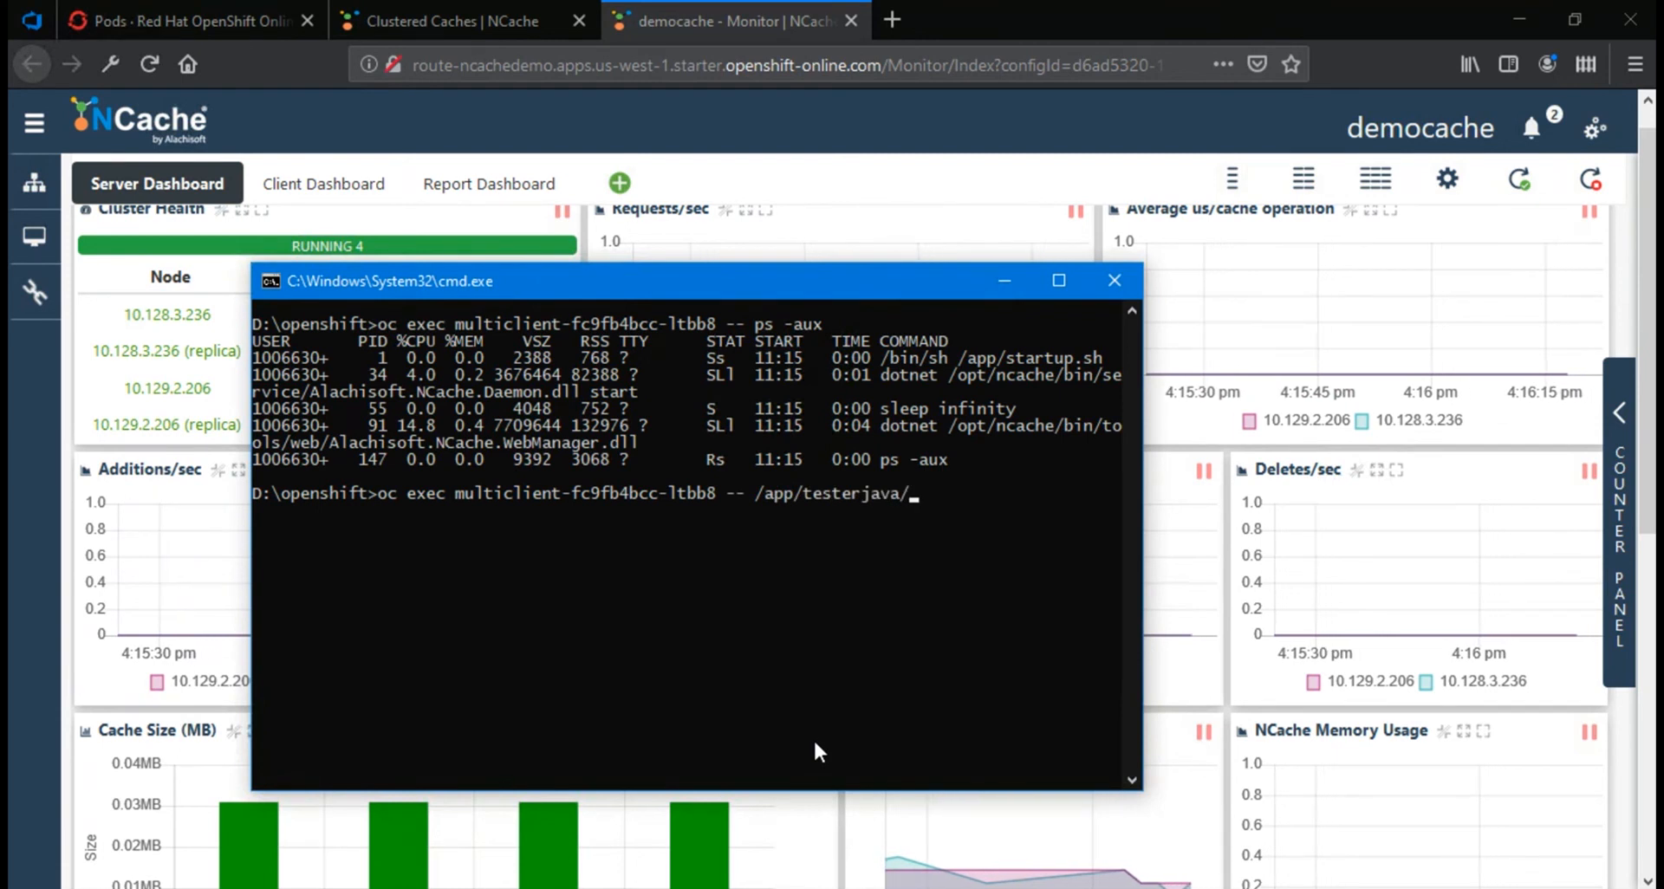
type("run.sh")
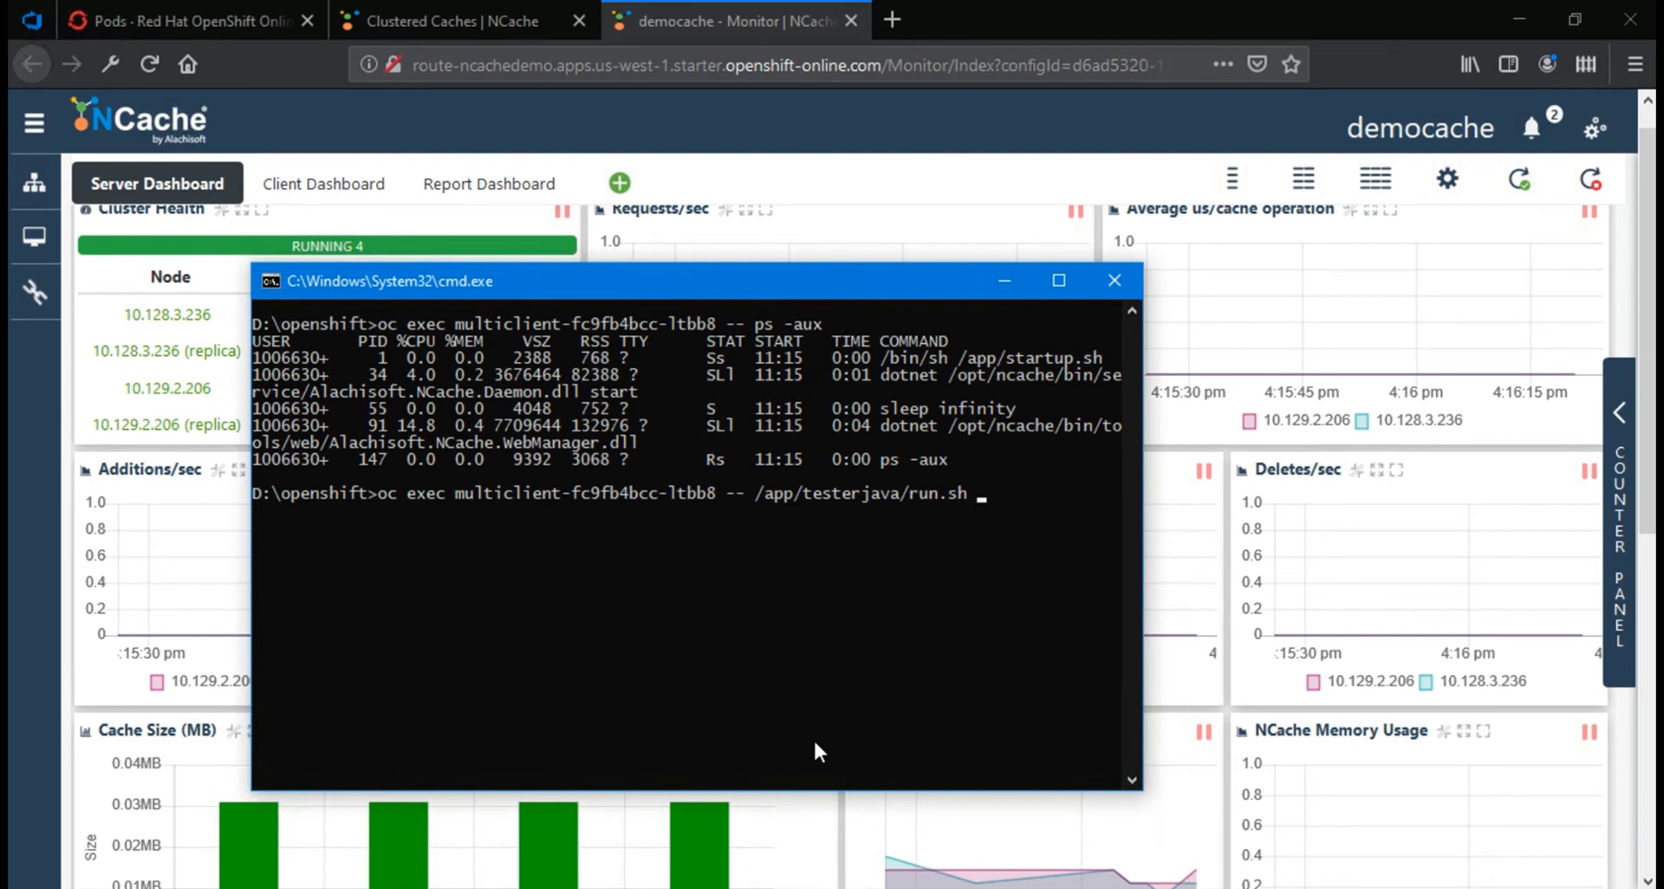
type(" democache")
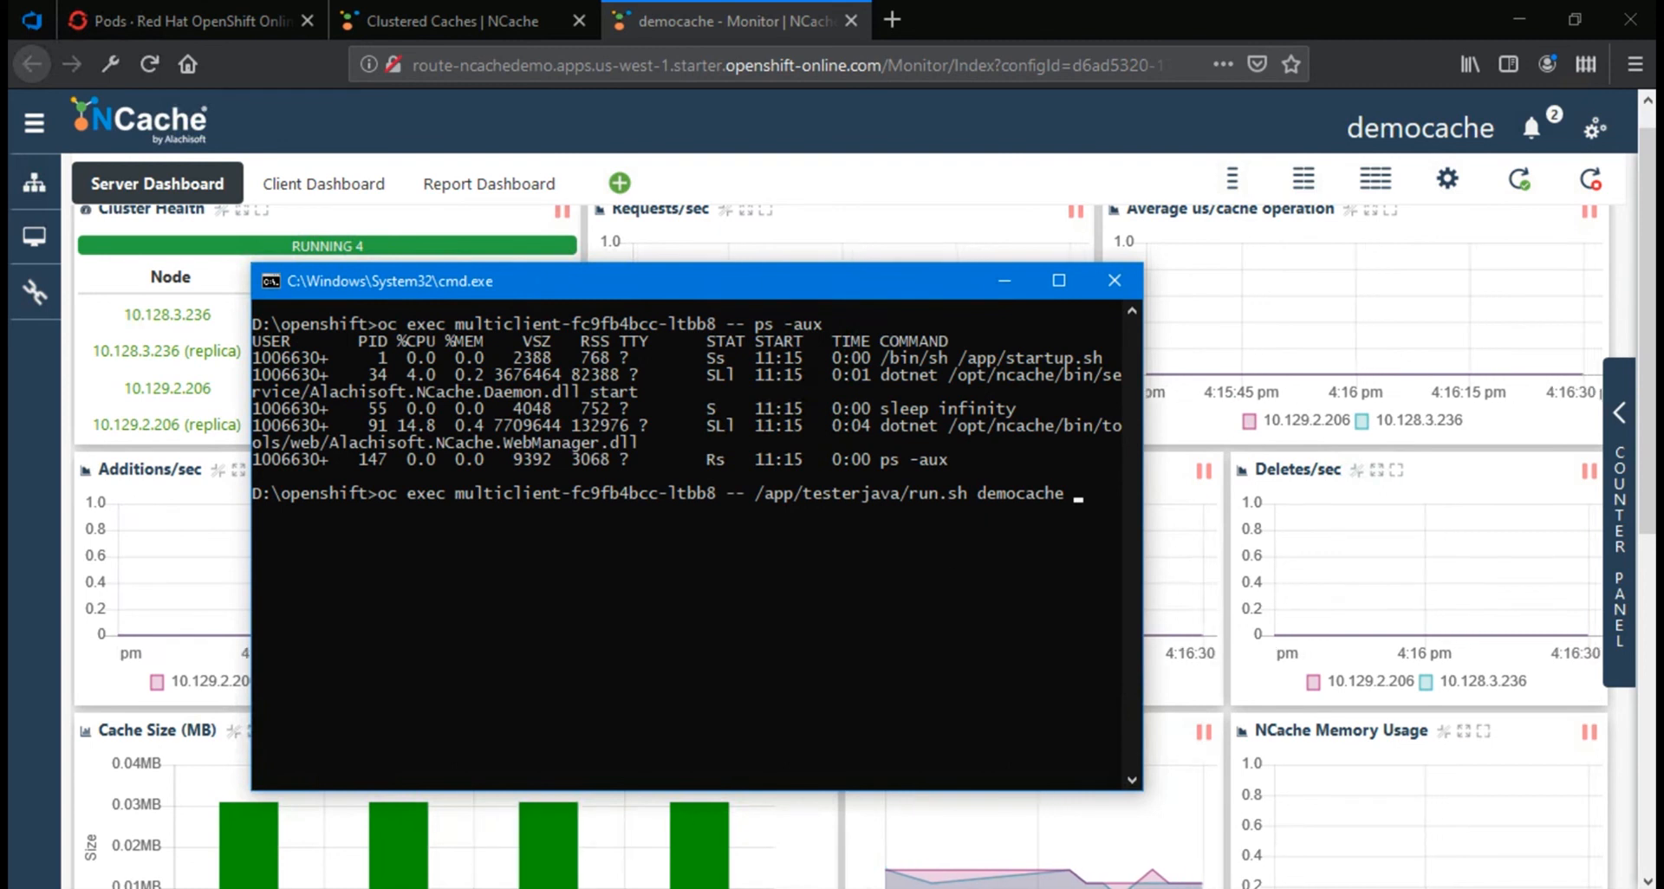
Look up the cache service's name in the ncachedemo project's services in the OpenShift console.
key("alt+Tab")
left_click(247, 20)
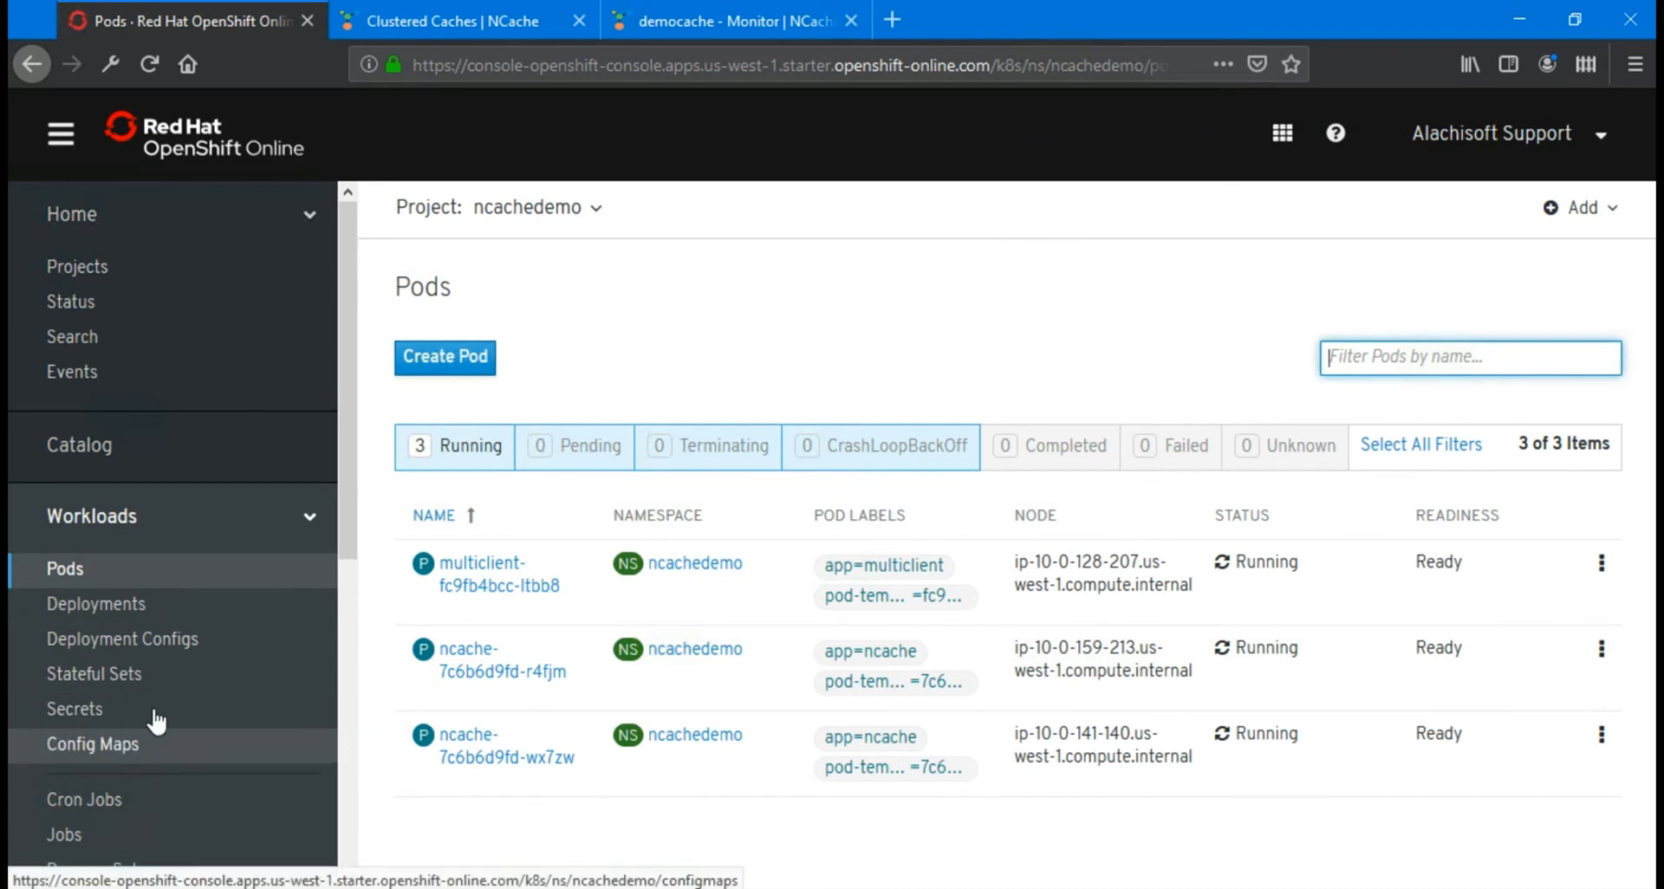
scroll(156, 721, "down", 4)
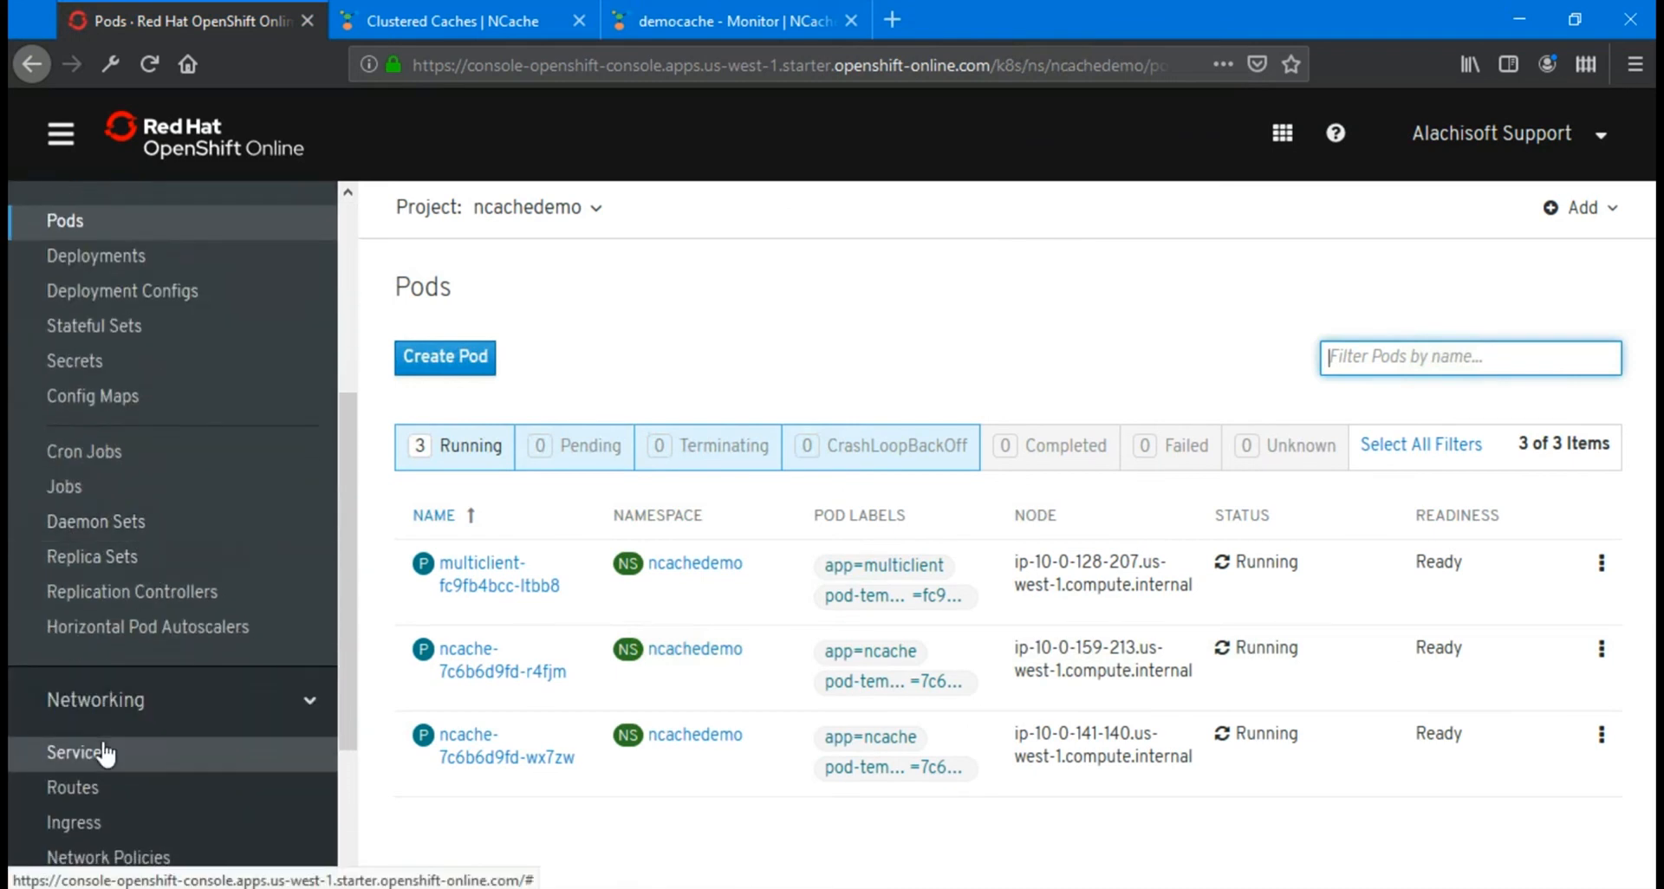
left_click(97, 758)
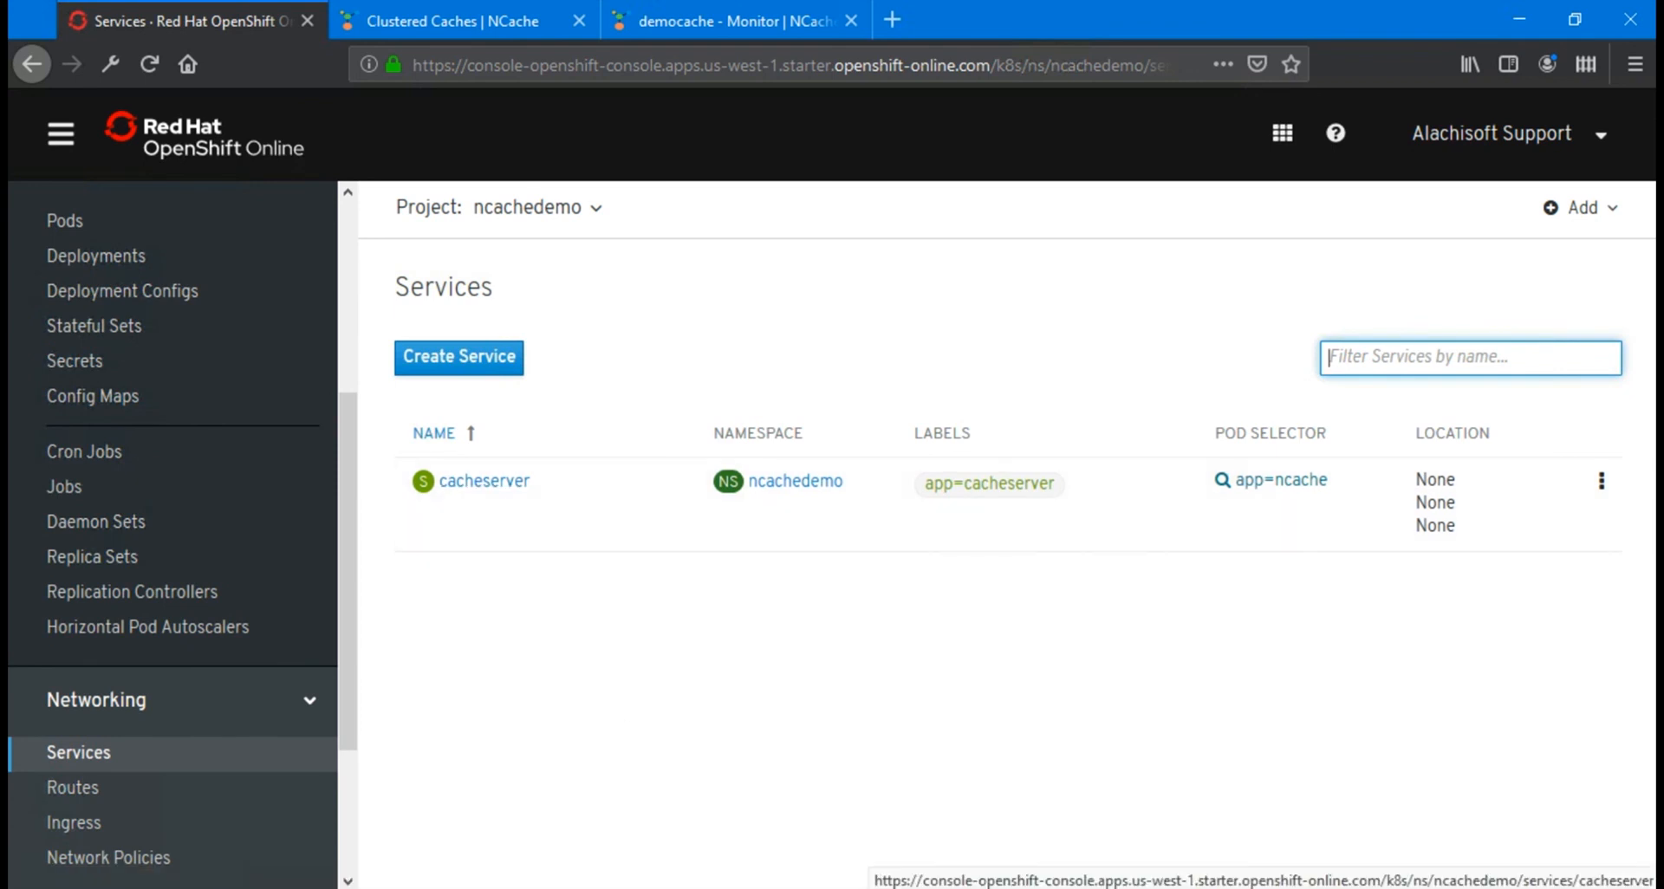
In the second command prompt, append cacheserver to the run.sh democache command, run it, and highlight the tester jar's path in the output.
mouse_move(792, 886)
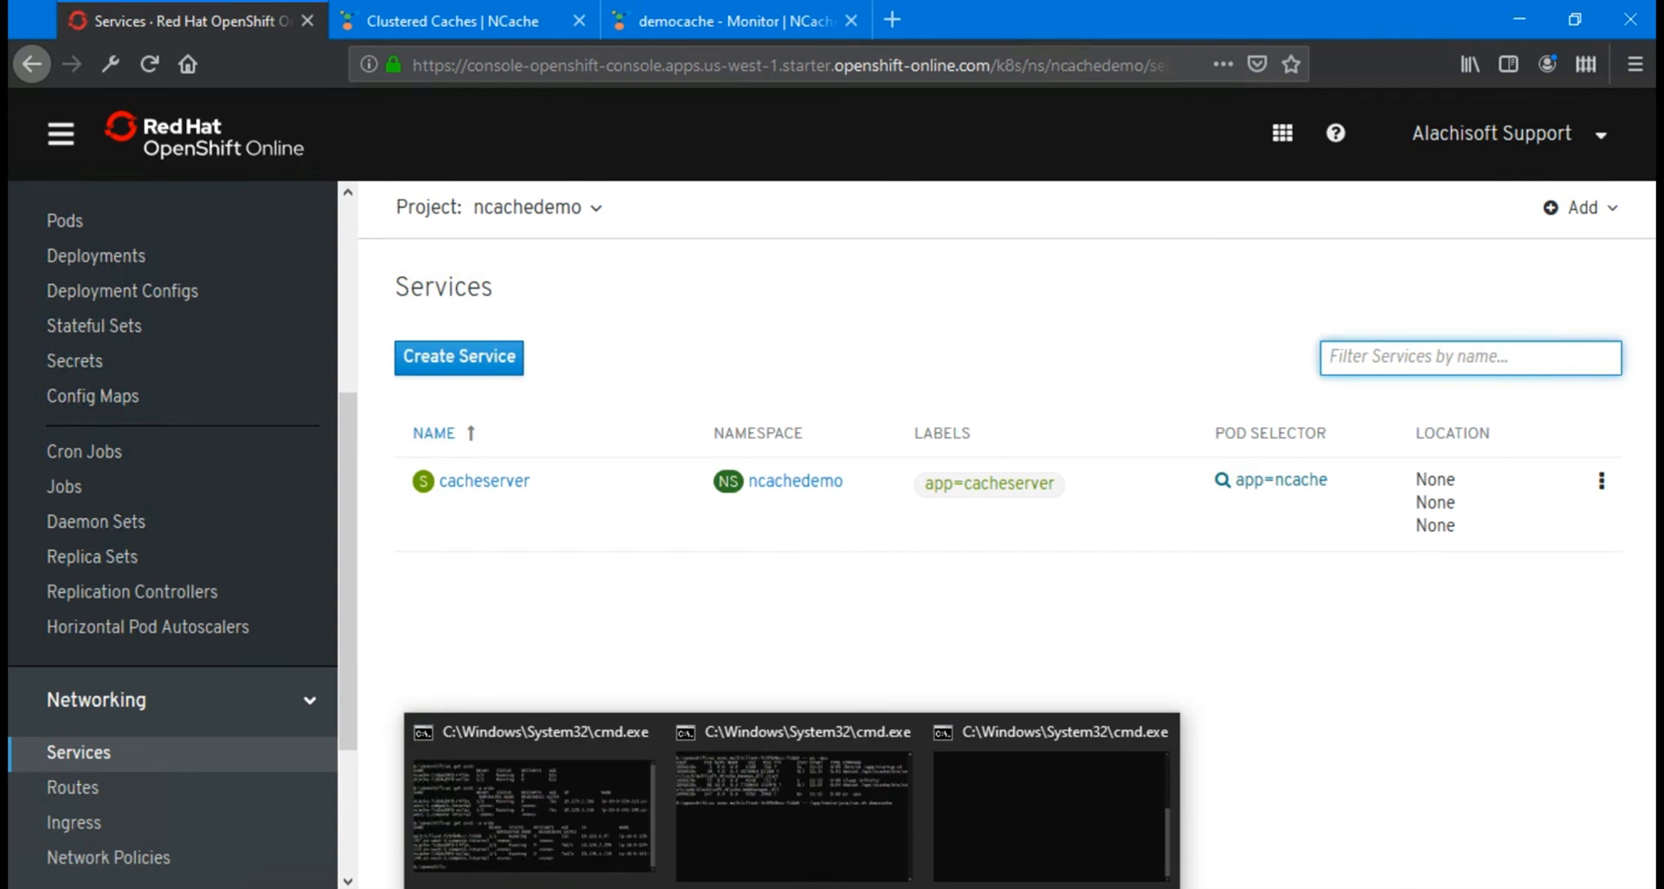
left_click(822, 823)
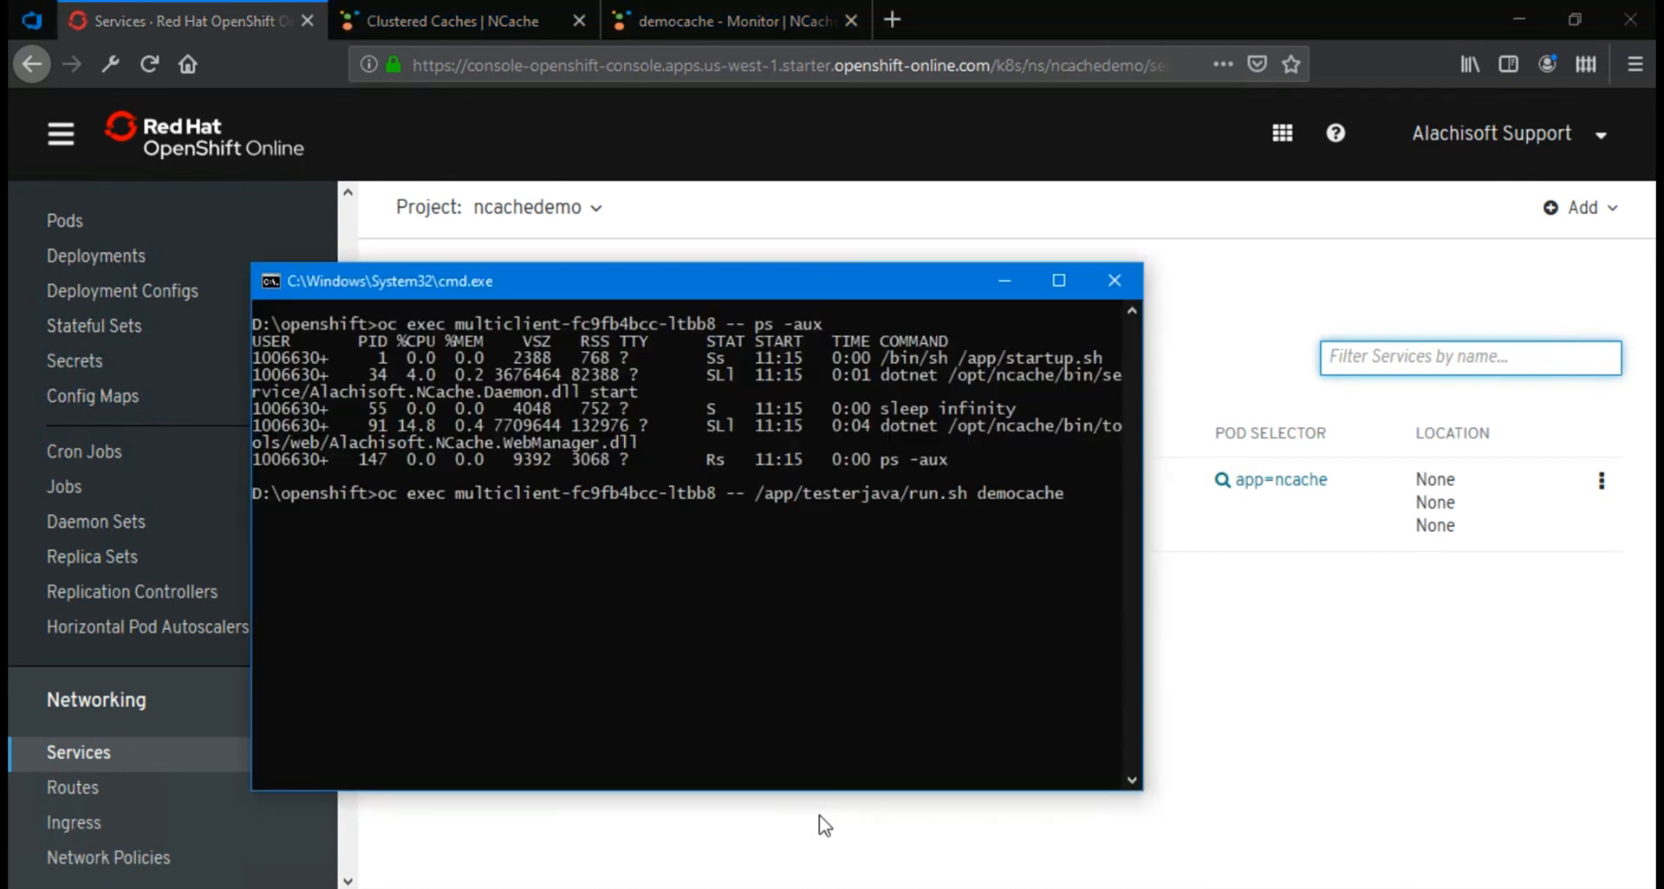
type("cacheserver")
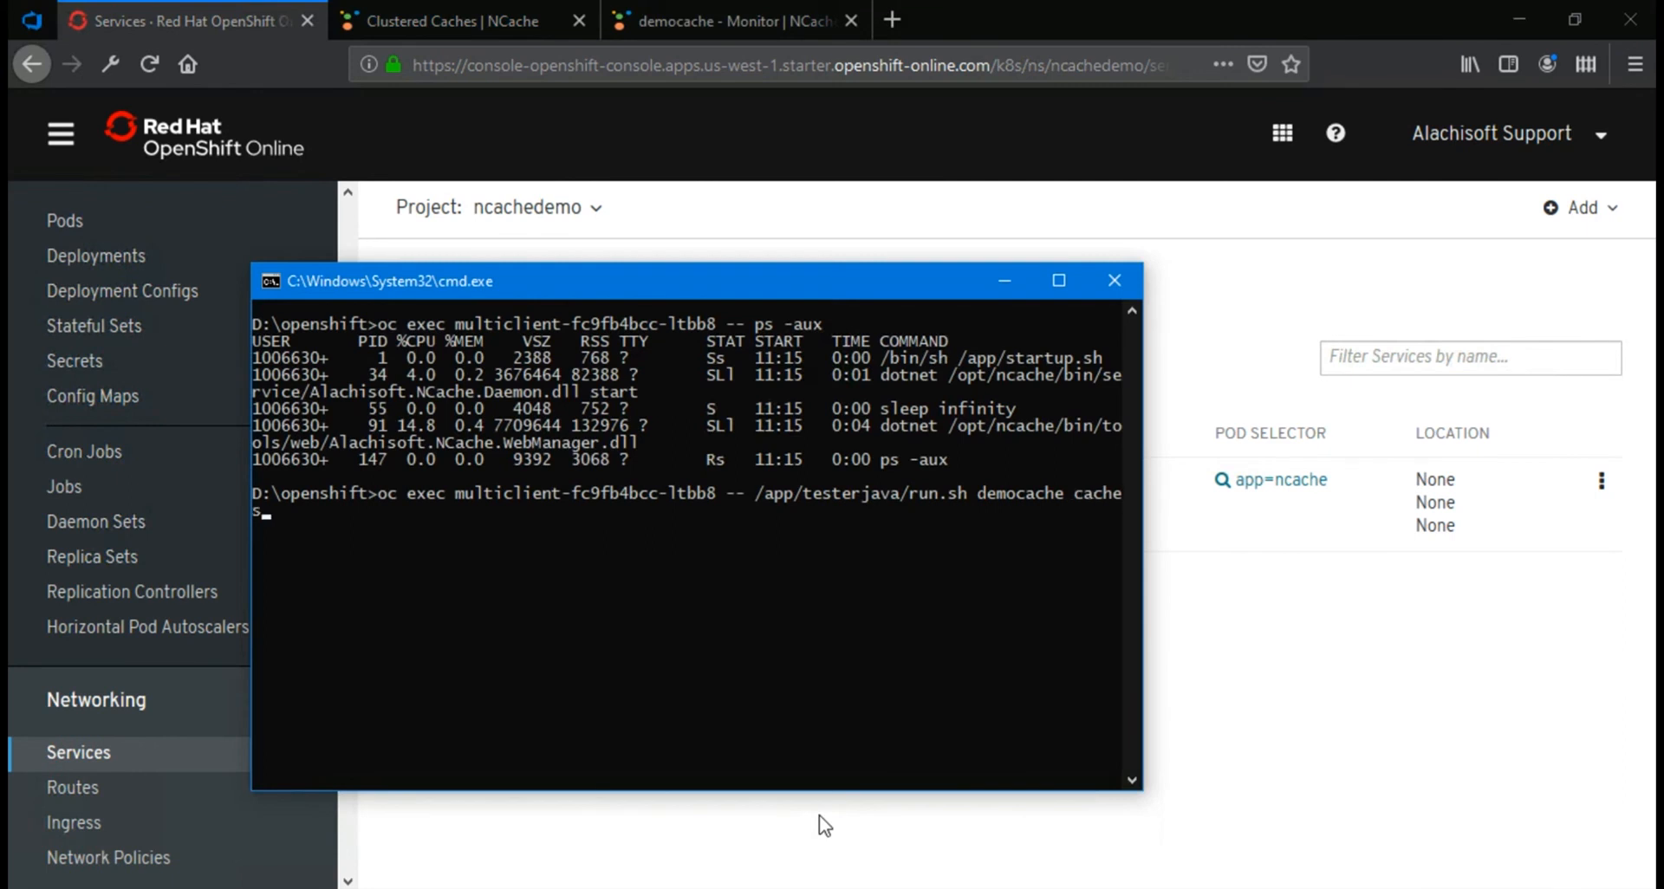
key("Return")
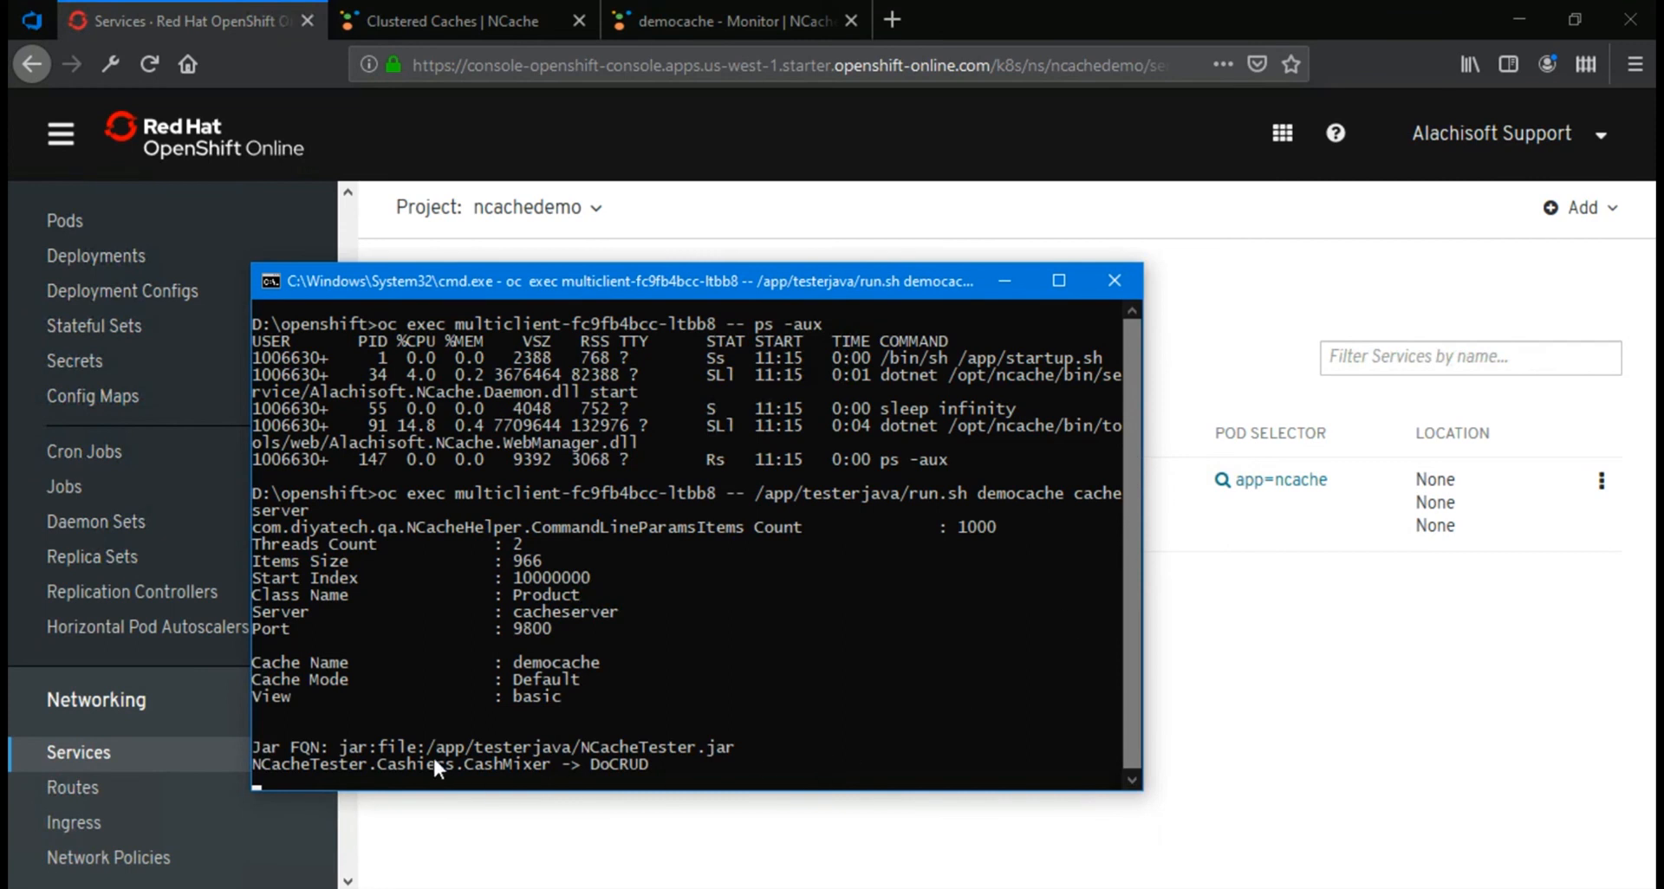
left_click_drag(435, 742, 577, 751)
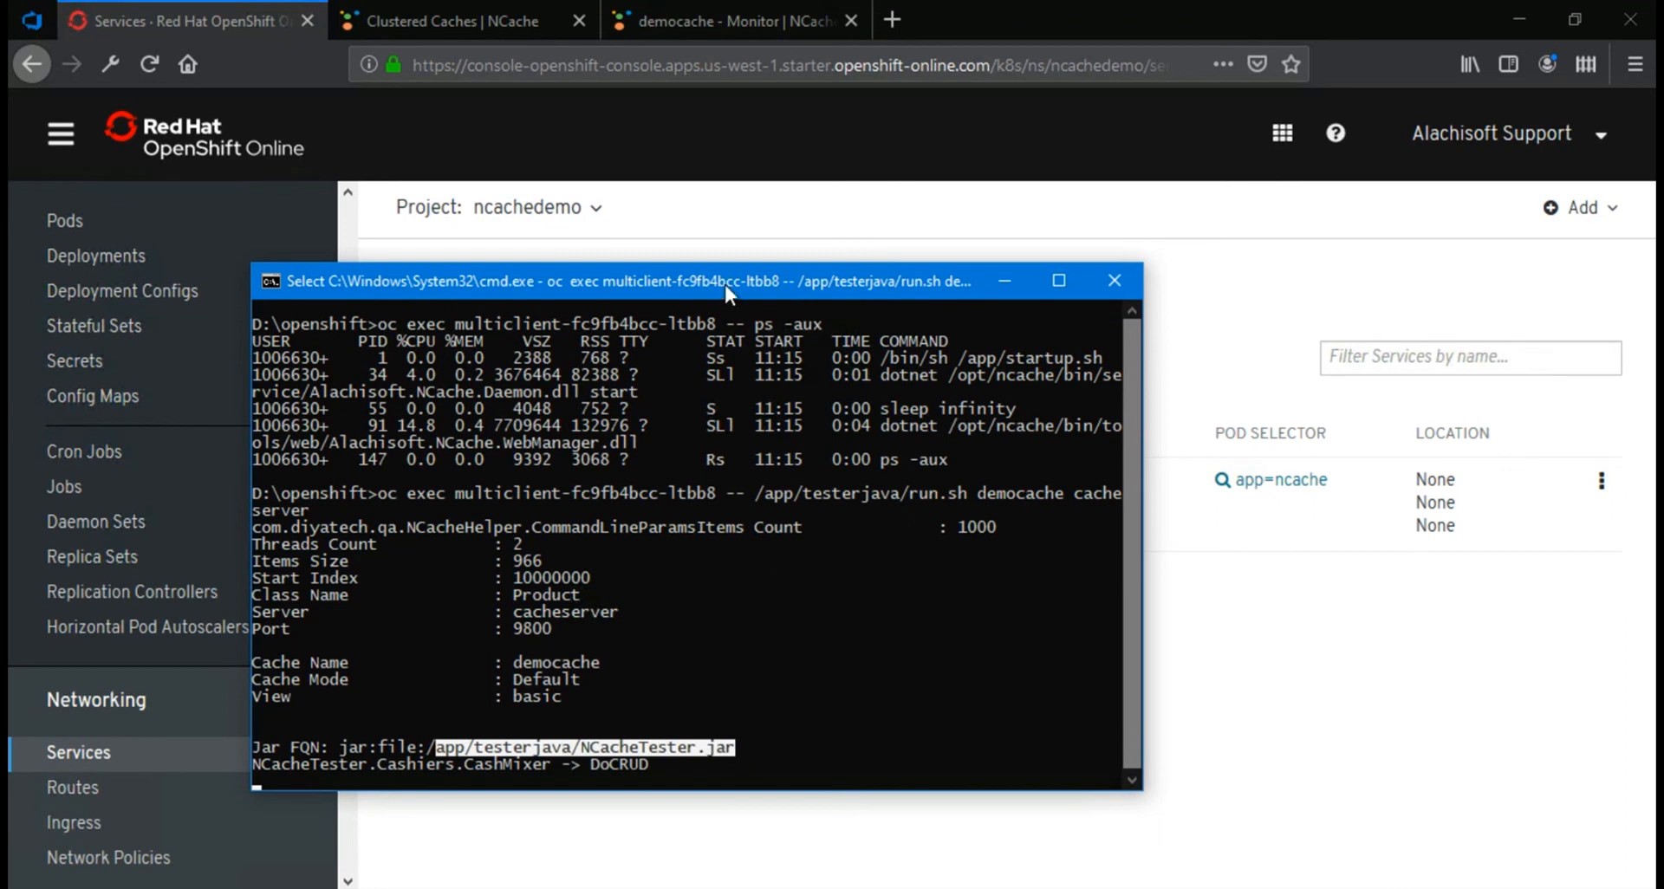
Switch to the democache monitor and check the client connections and request activity on the server dashboard.
left_click(709, 127)
left_click(721, 23)
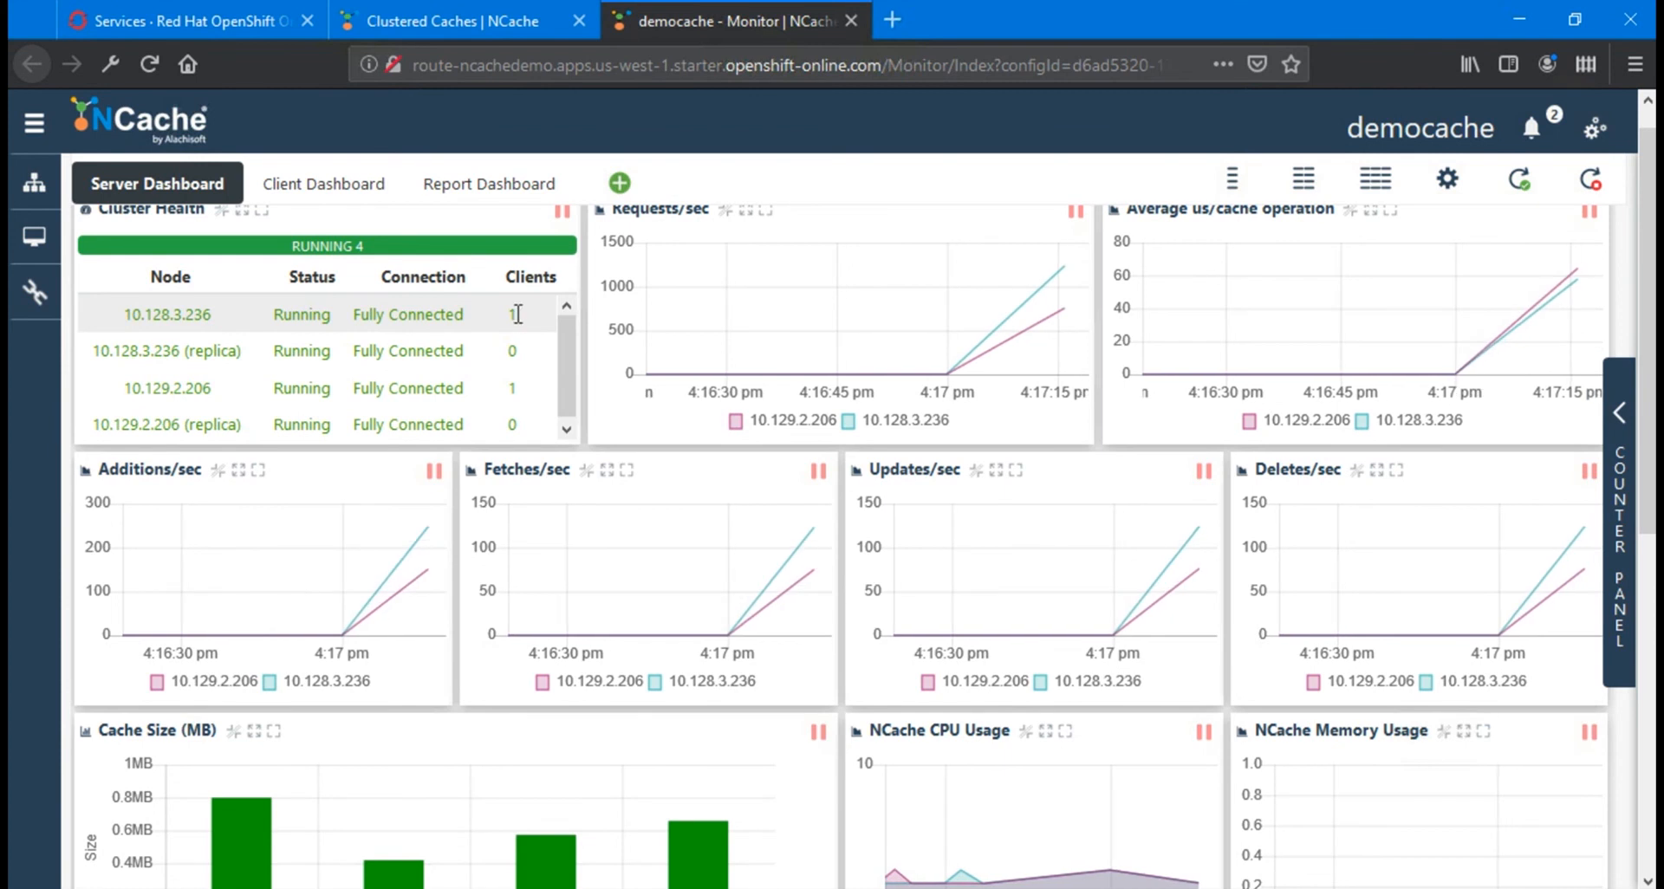
mouse_move(337, 611)
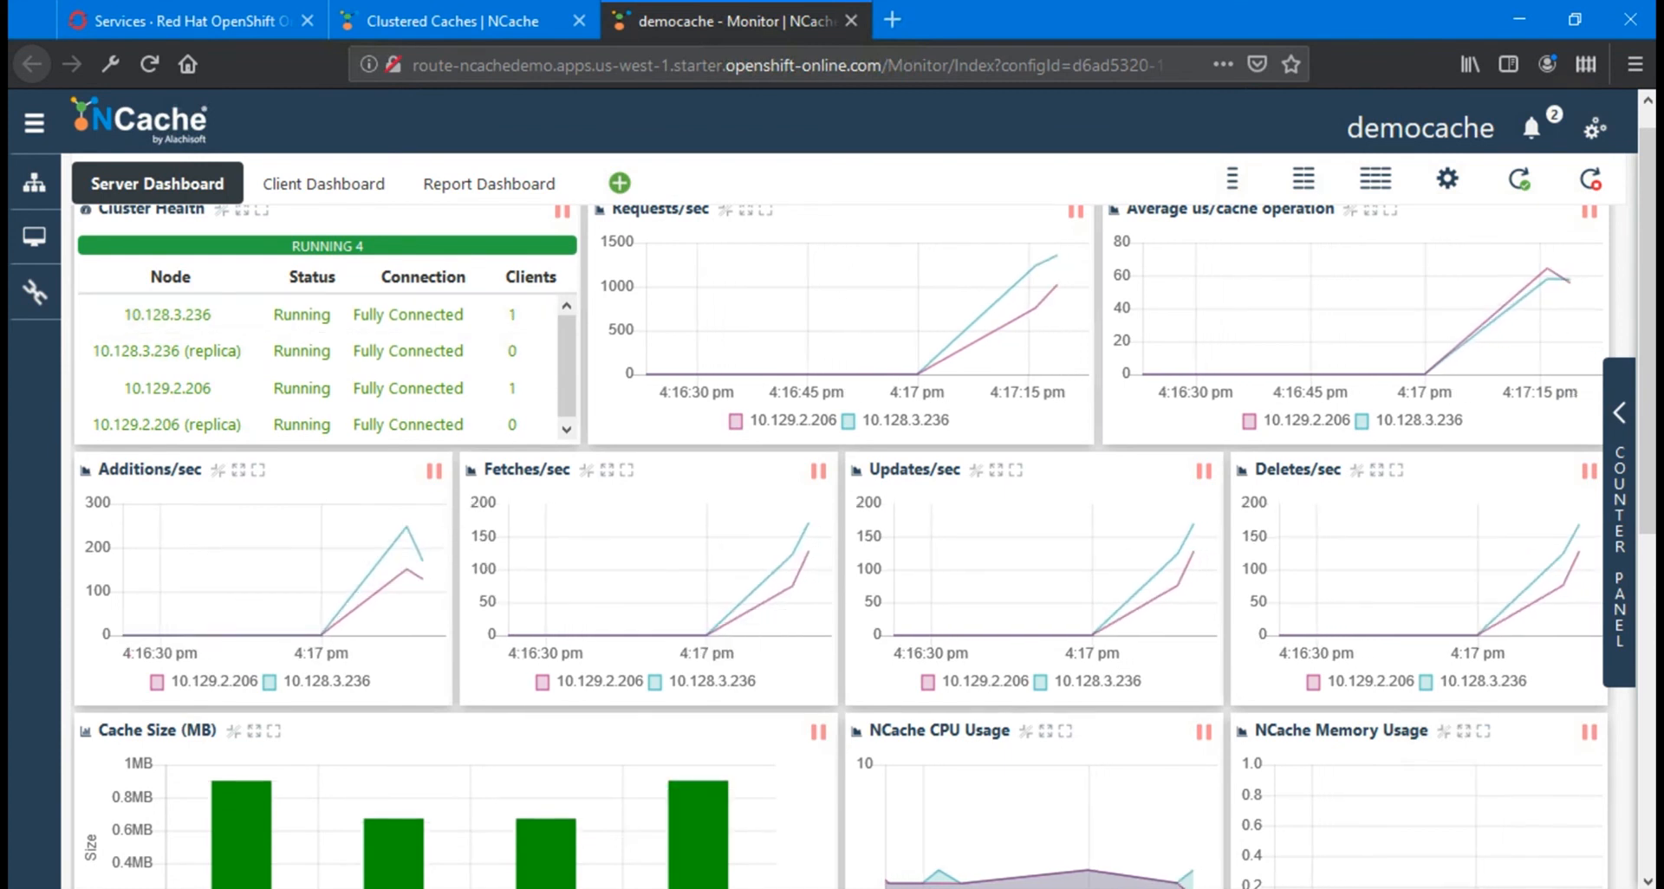
Return to the running Java tester's command prompt, clear the text selection so its output resumes, and move the window off the Cluster Health table.
left_click(796, 886)
left_click(815, 782)
left_click(759, 394)
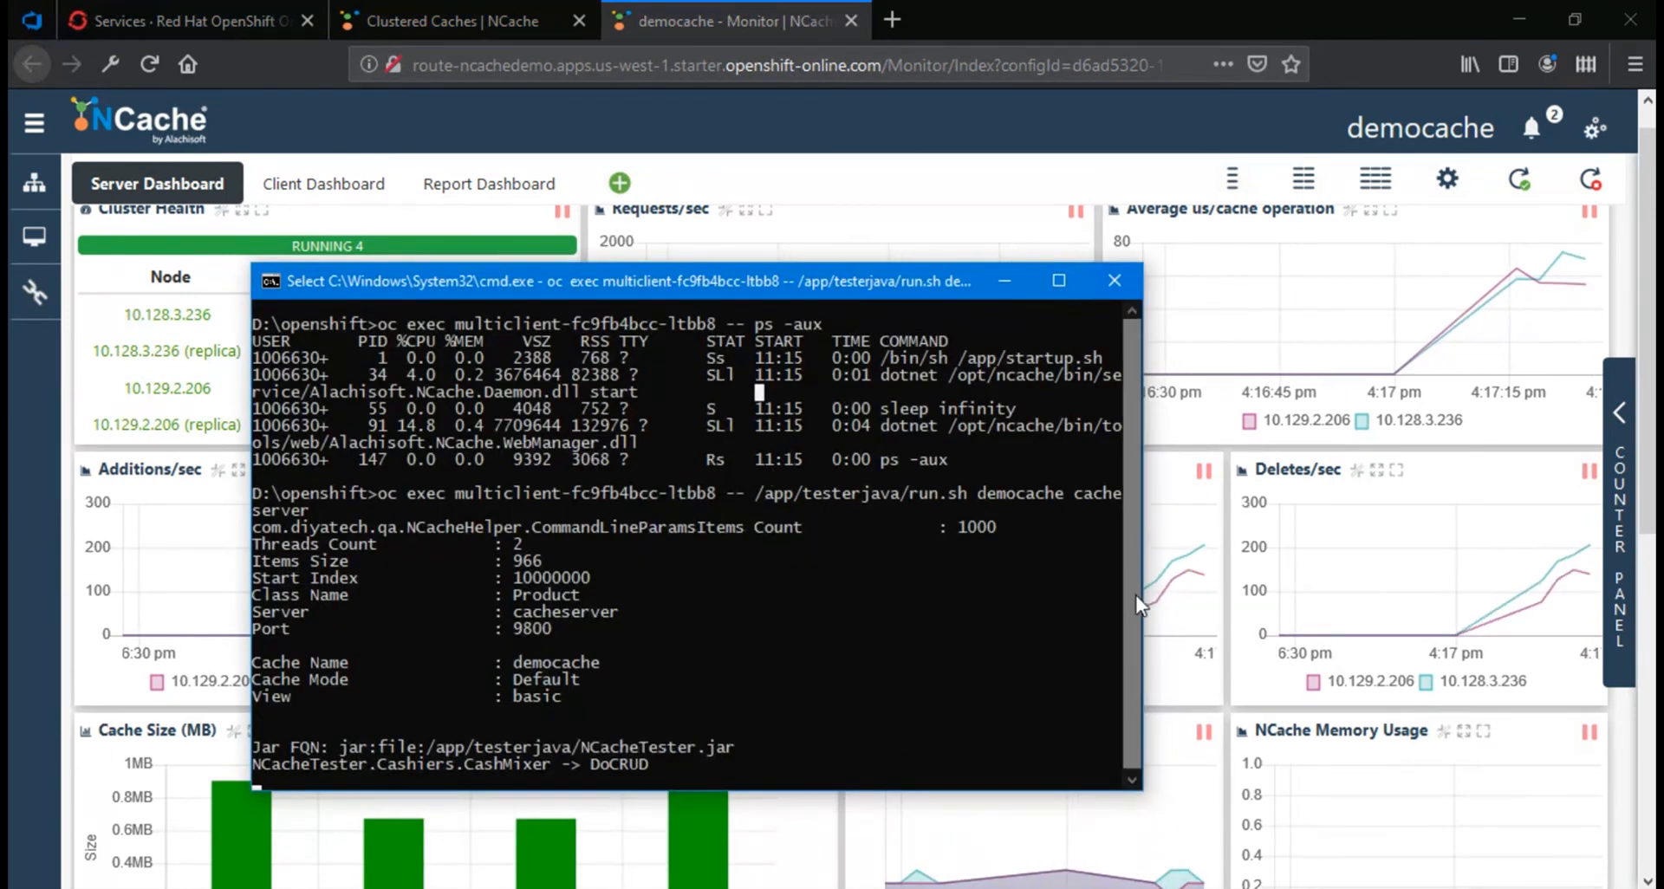
key("Escape")
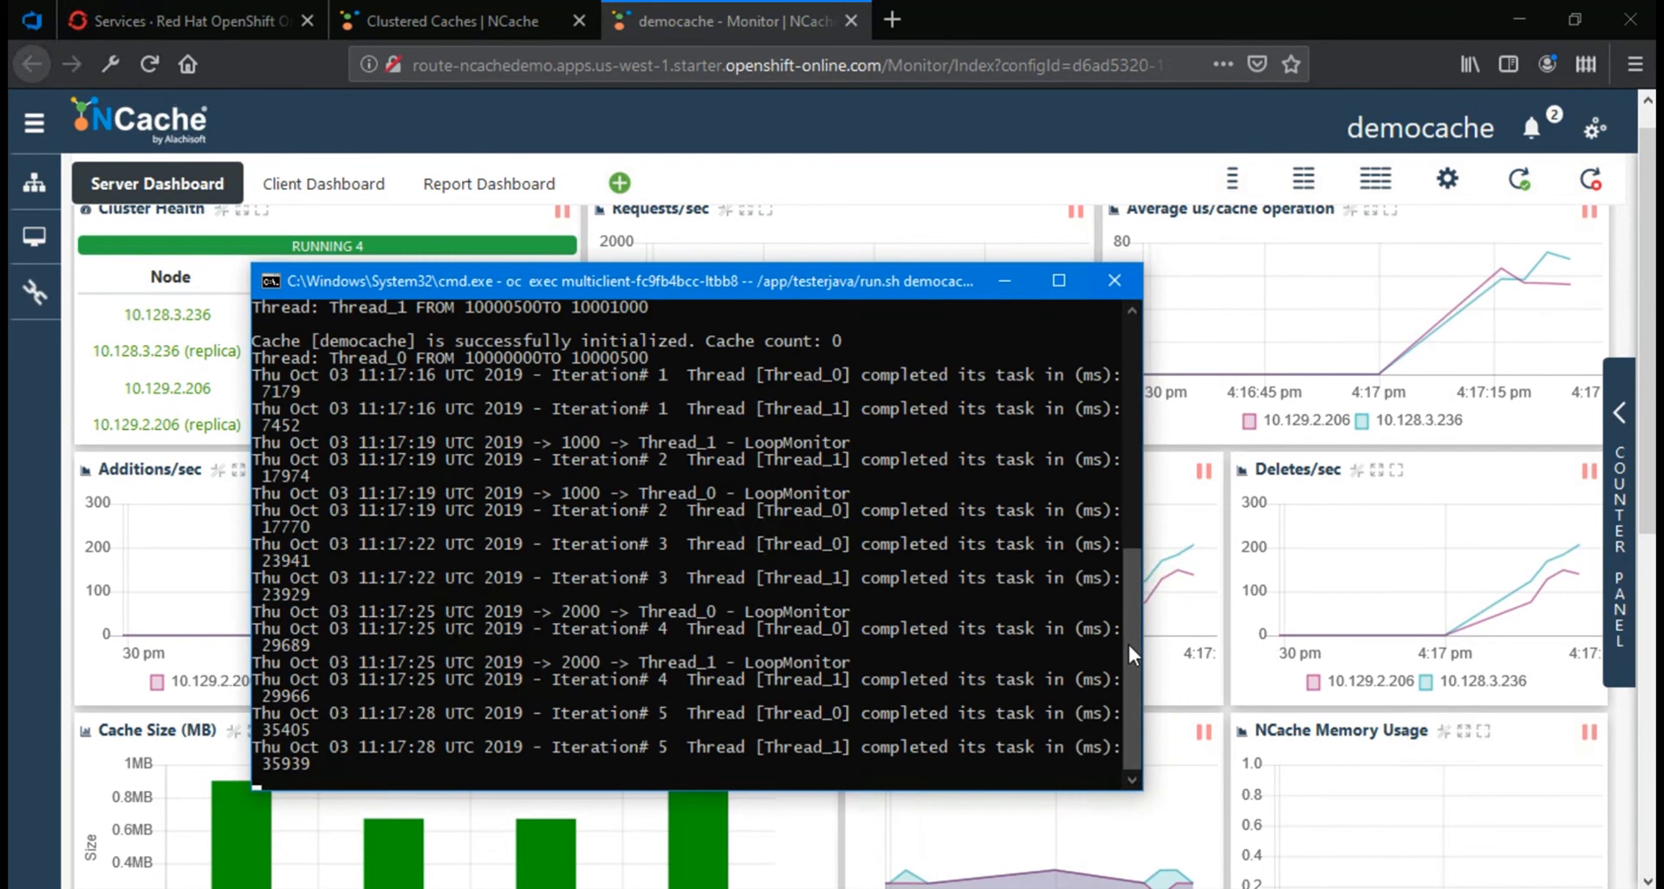
left_click_drag(735, 288, 1057, 326)
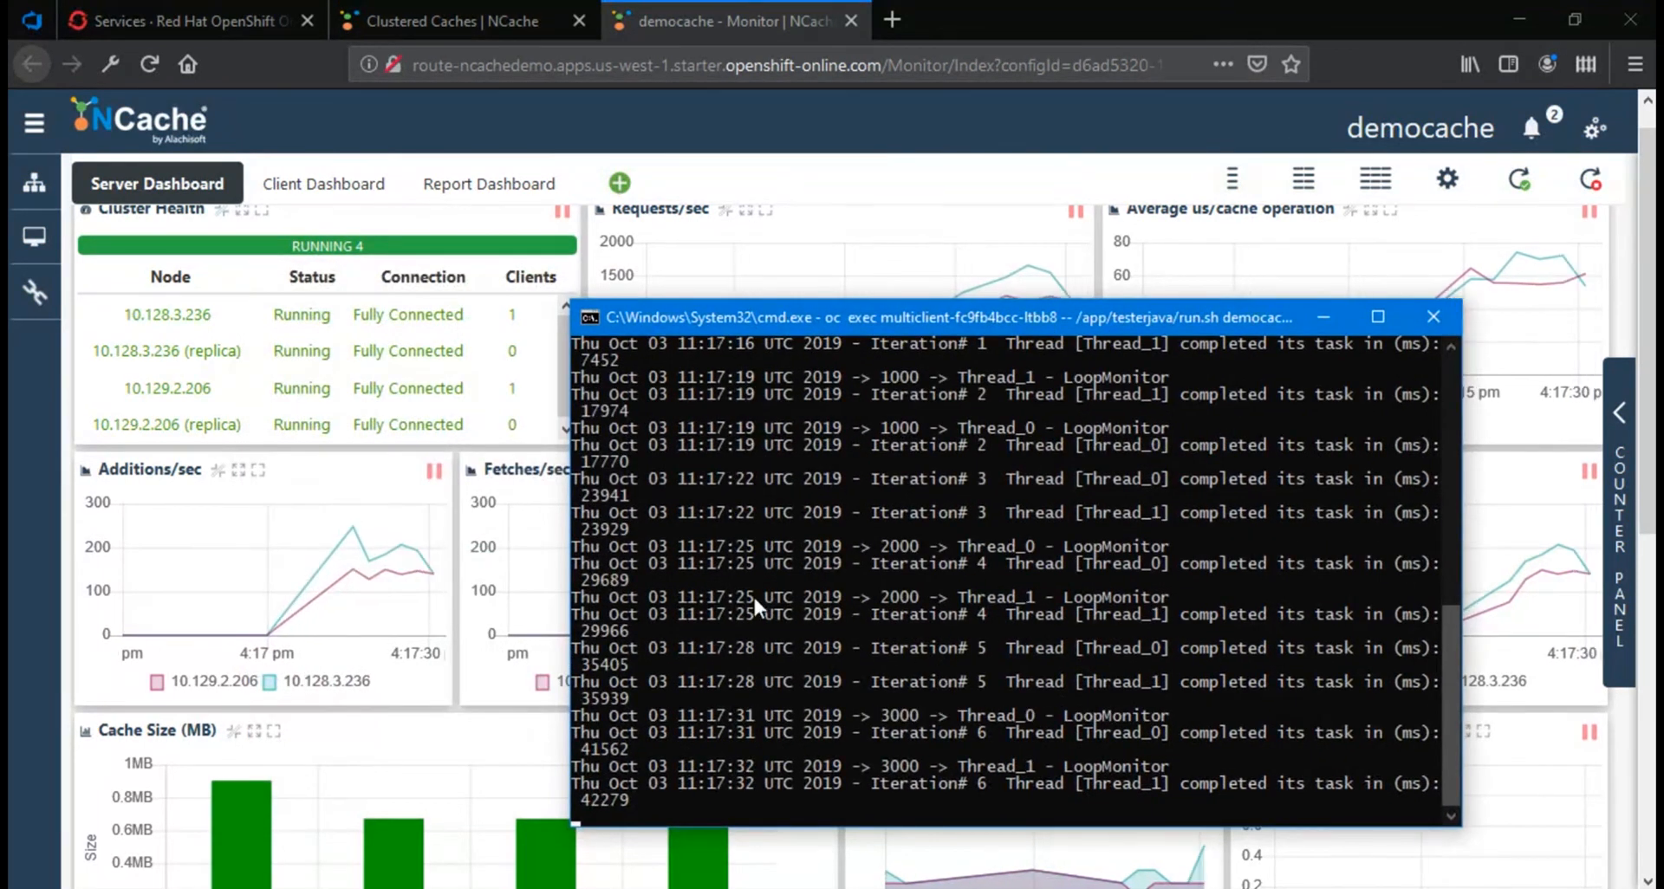
Examine the item counts and the Client Process entries for each server in the democache monitor.
left_click(408, 724)
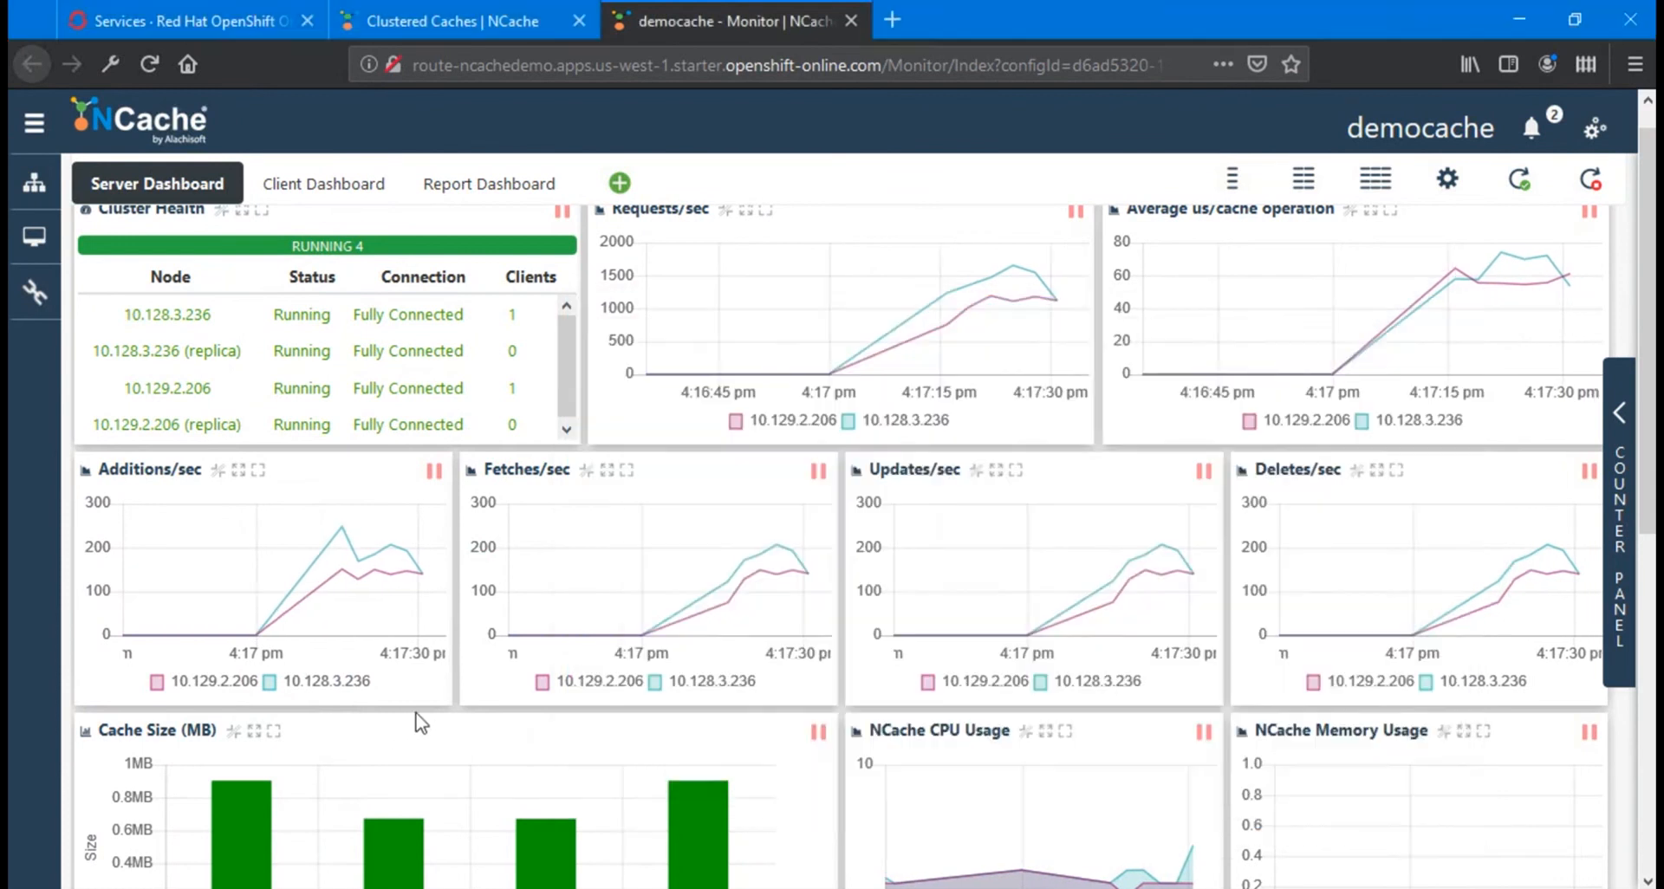
scroll(416, 725, "down", 6)
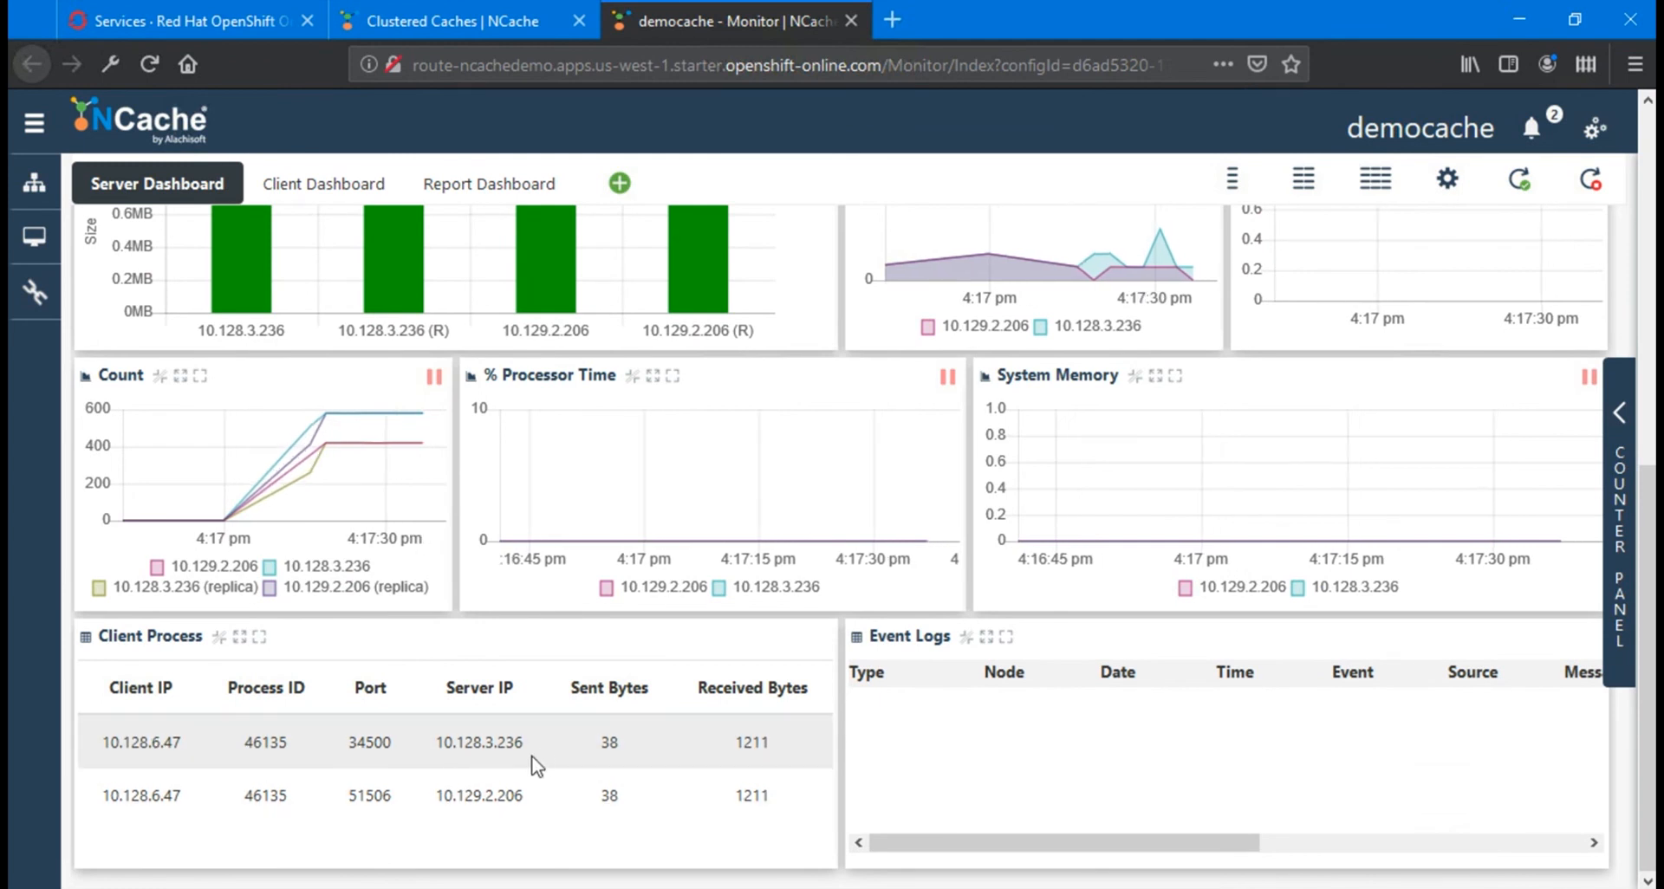
left_click_drag(515, 746, 528, 744)
left_click_drag(148, 795, 602, 801)
left_click(602, 801)
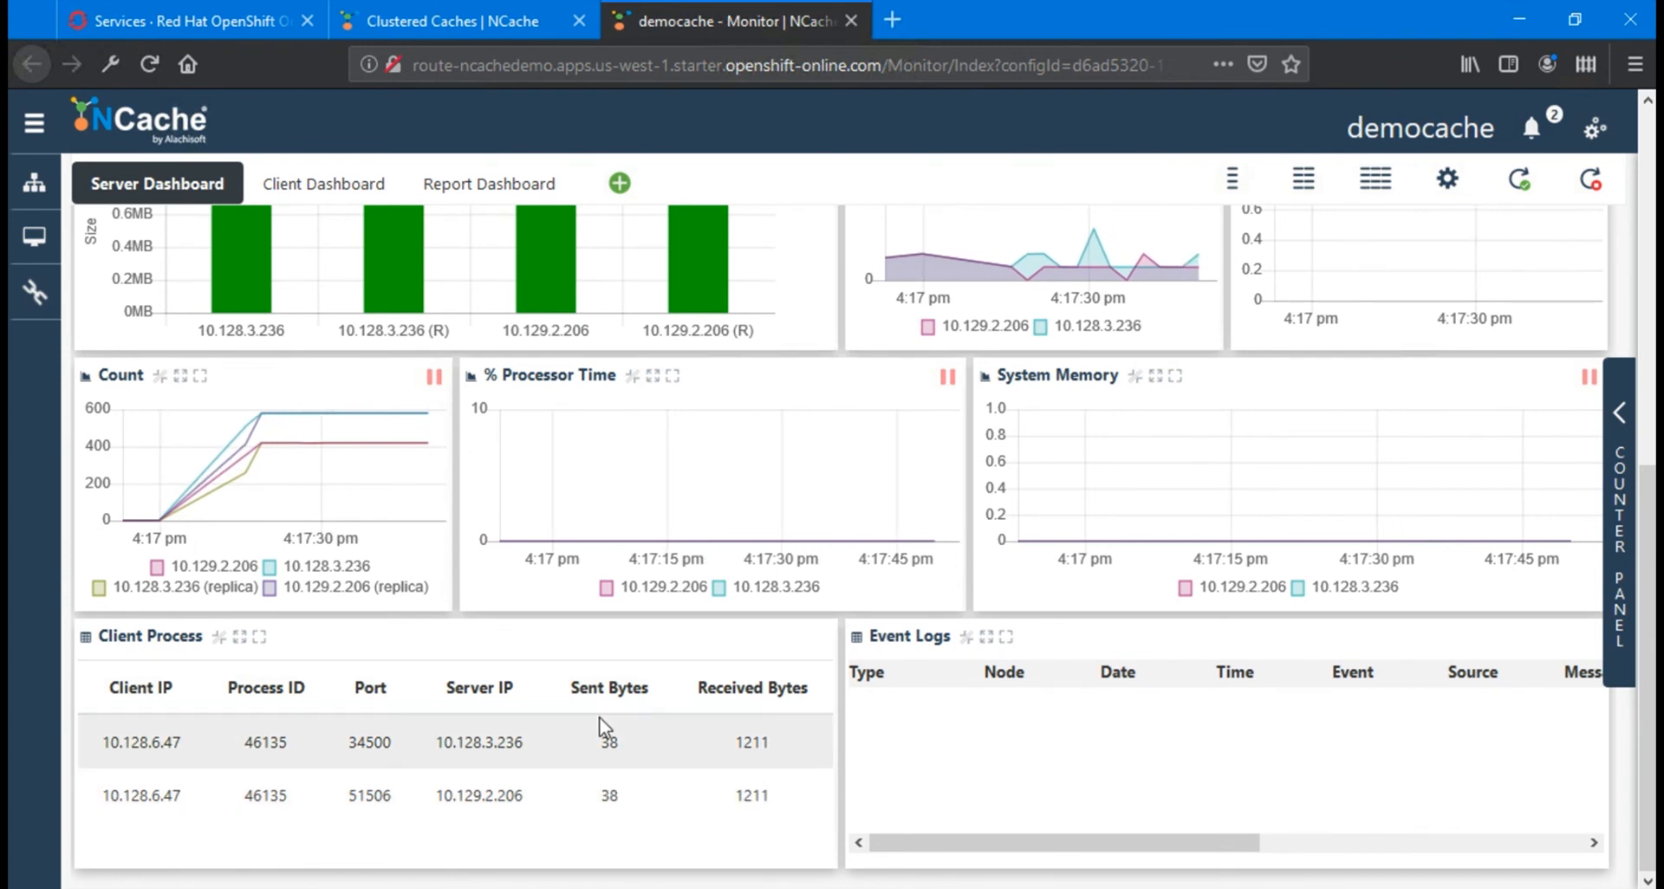
Switch to the first command prompt and copy the multiclient pod's name from the pod list.
left_click(792, 885)
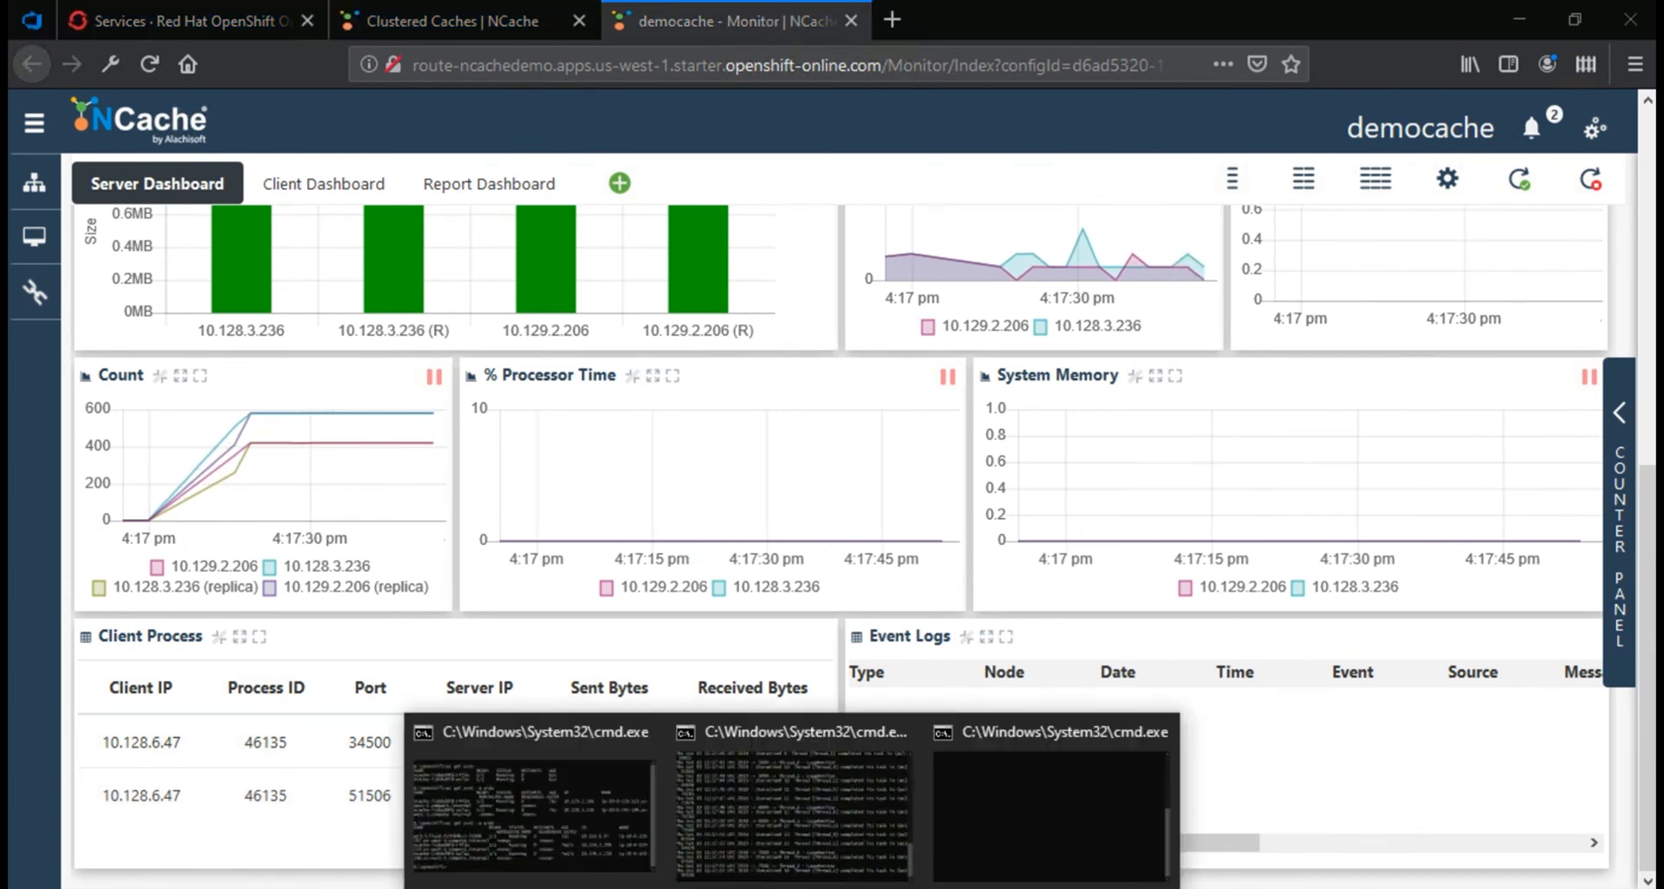
left_click(576, 819)
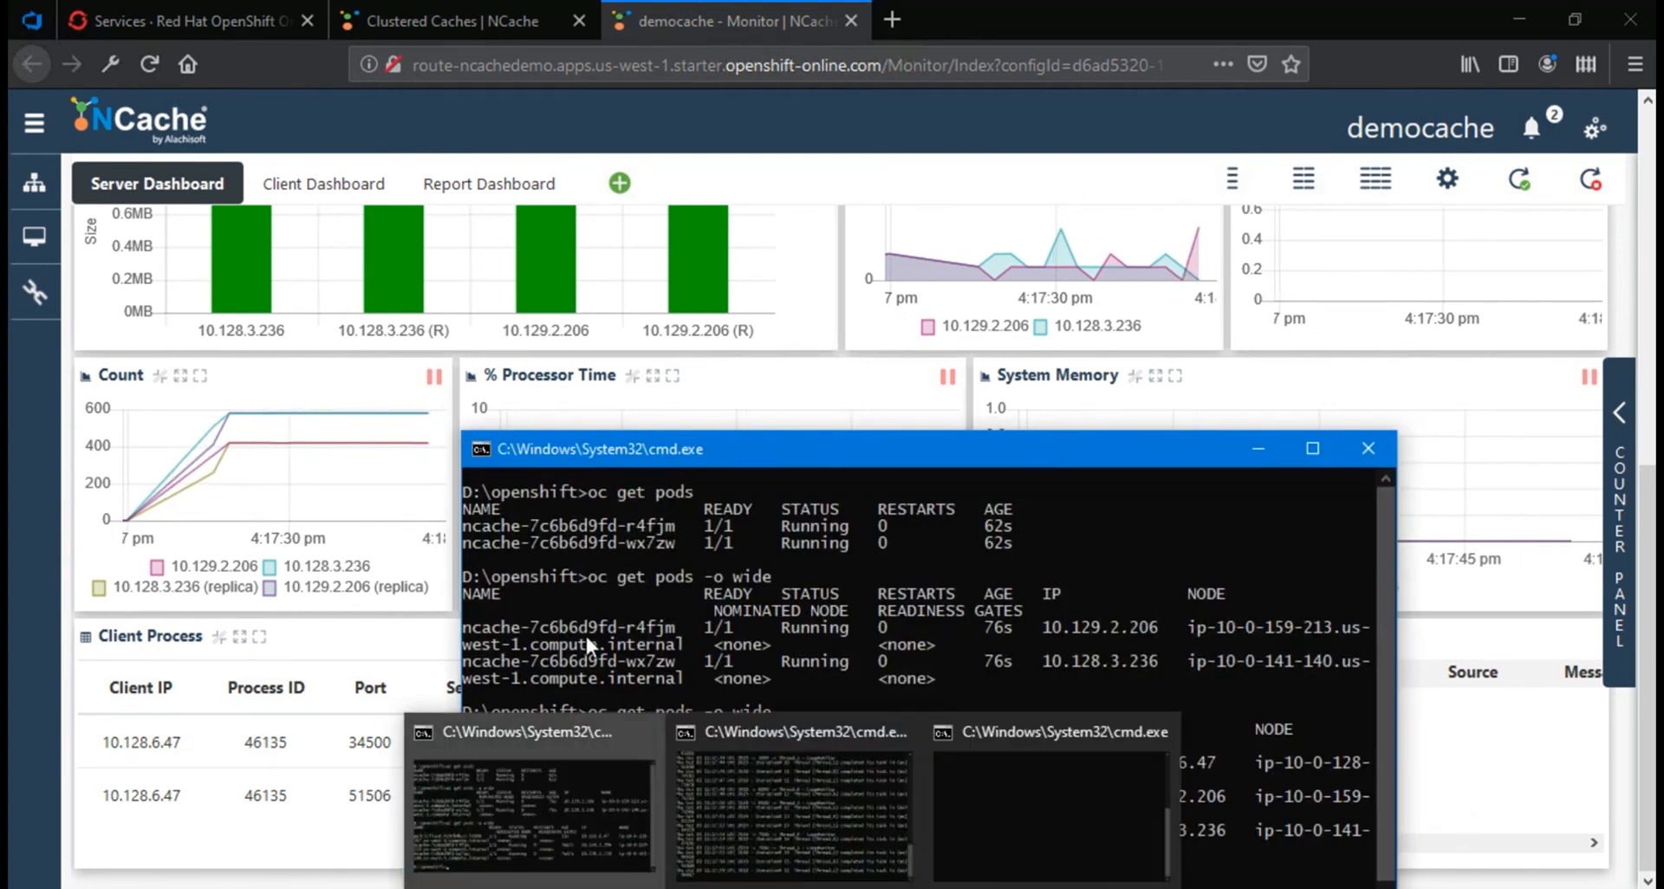
left_click_drag(672, 465, 661, 424)
left_click_drag(457, 737, 713, 724)
key("ctrl+c")
right_click(712, 725)
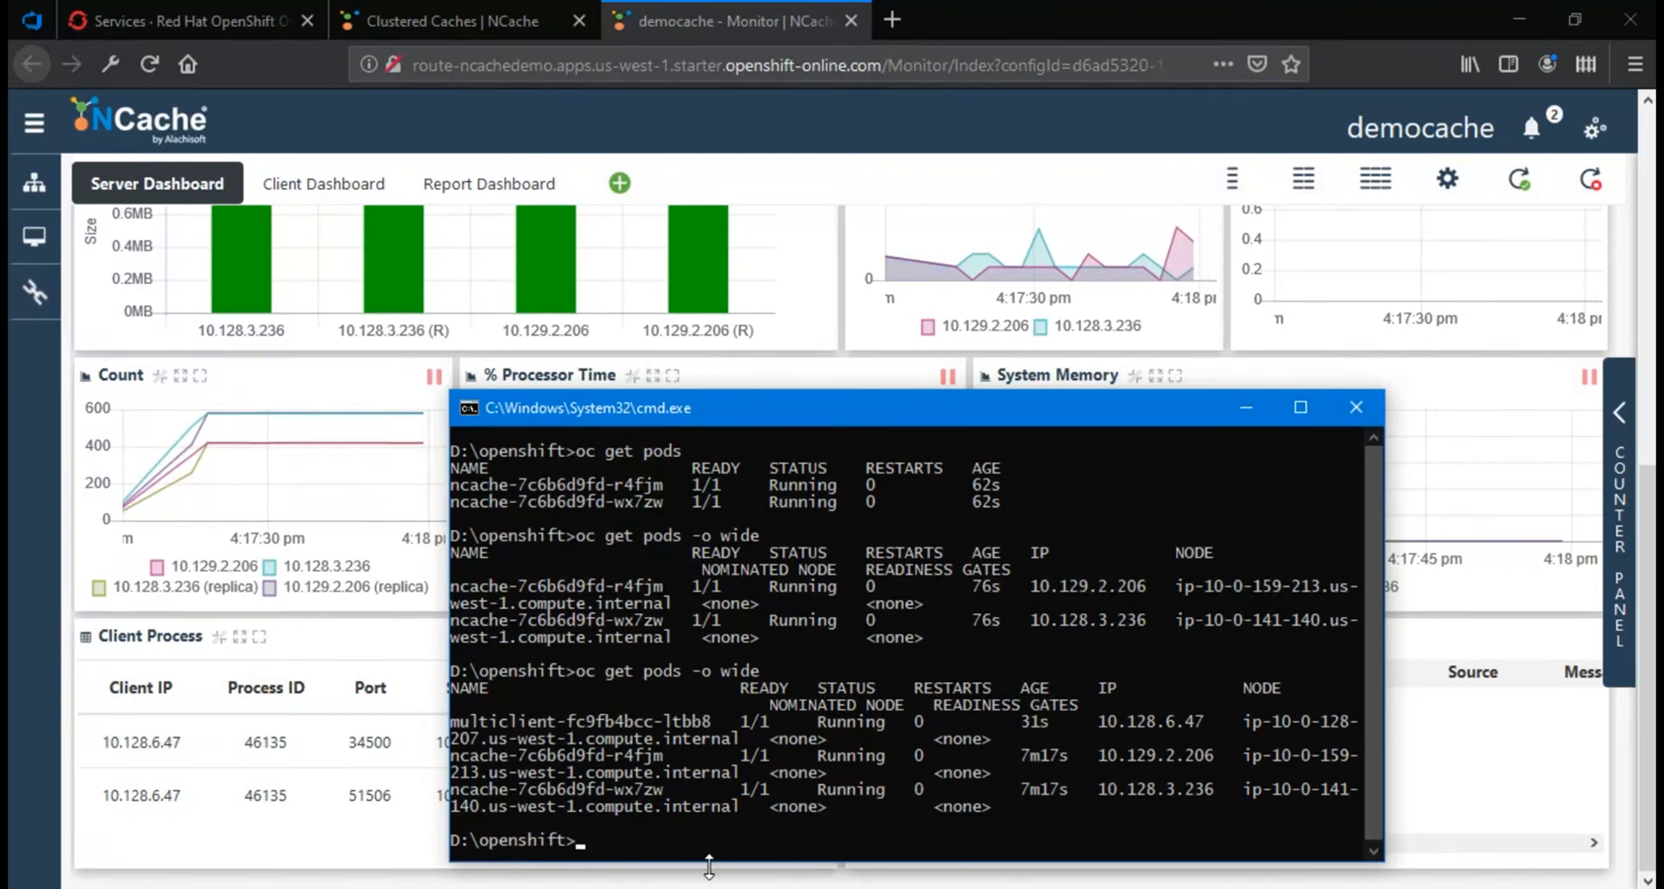
Run oc exec multiclient-fc9fb4bcc-ltbb8 -- ps -aux and highlight the Java tester process in the output.
type("oc get")
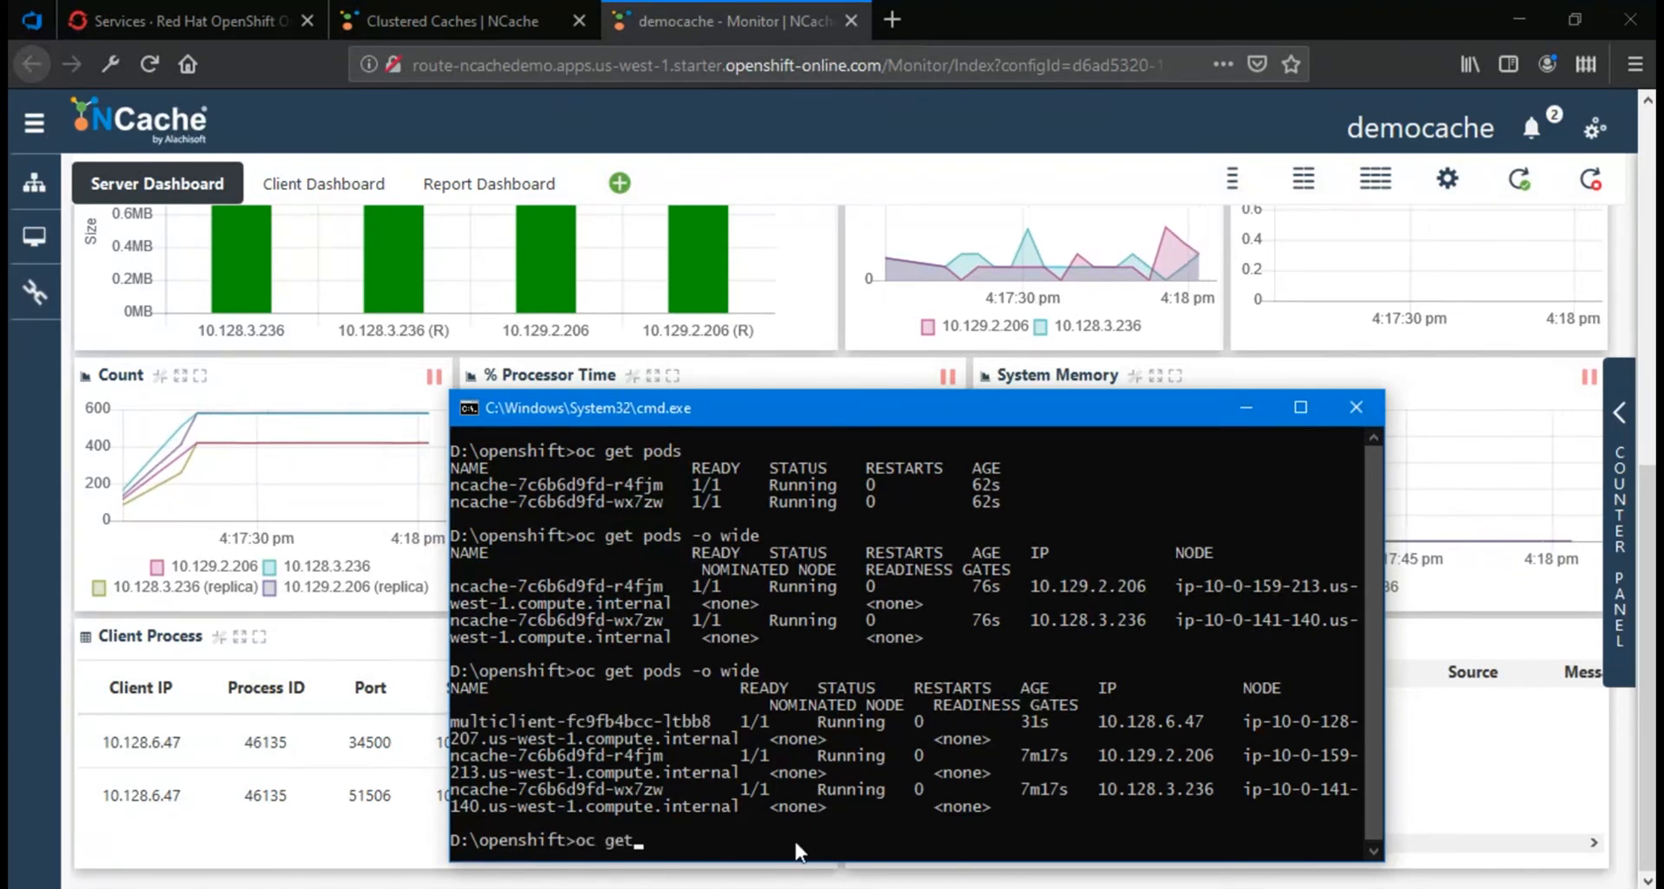
key("BackSpace")
key("BackSpace")
key("BackSpace")
type("exec")
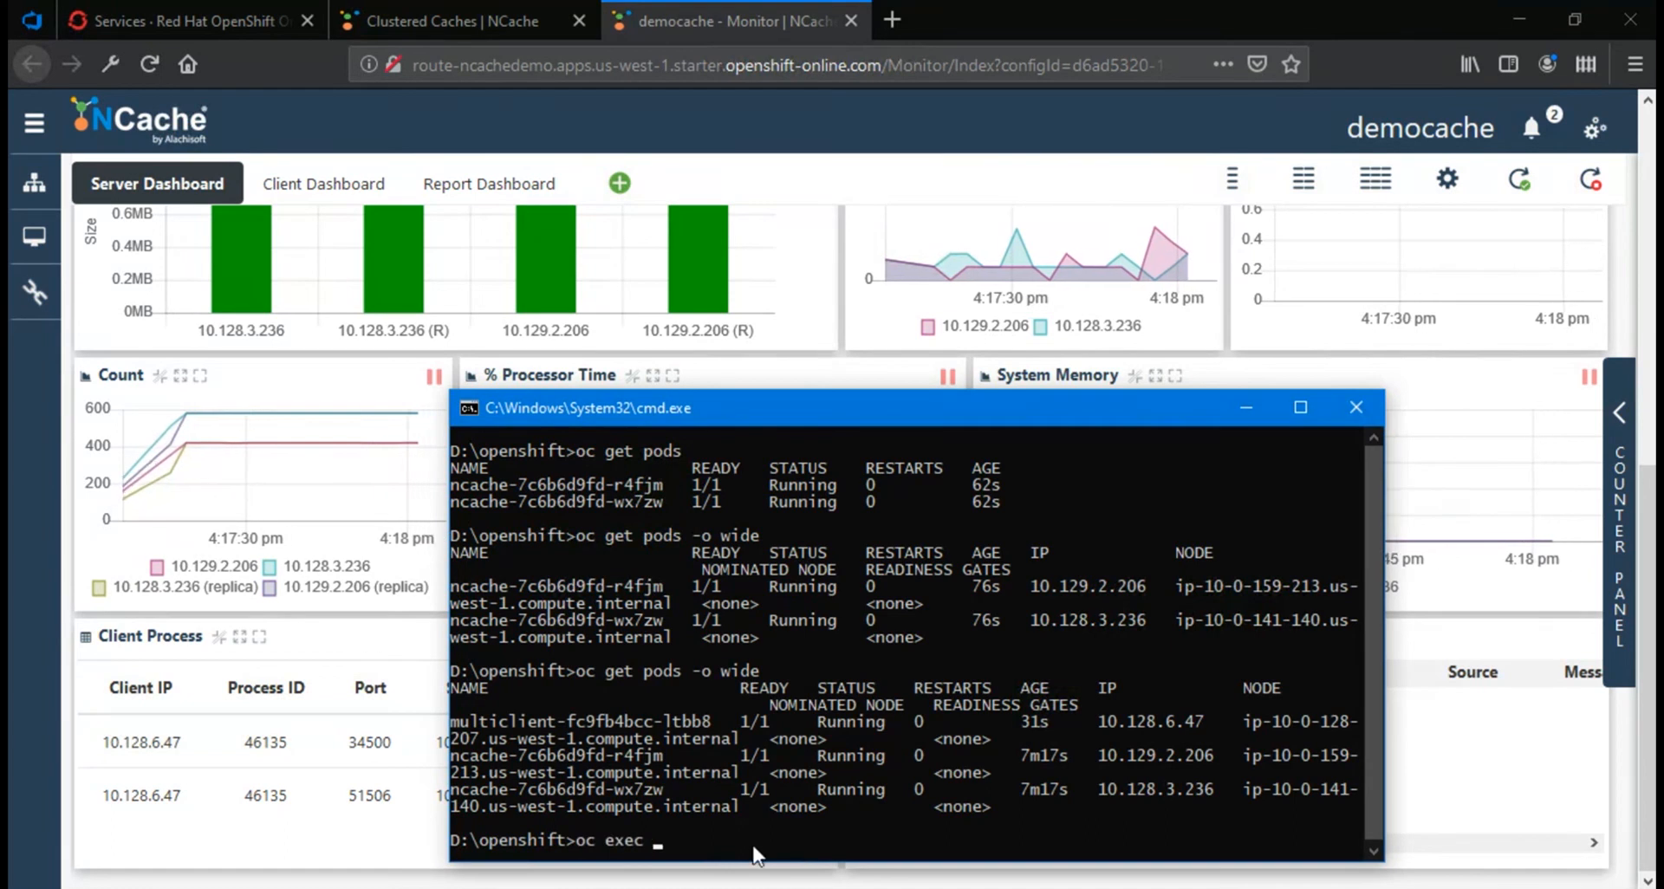
right_click(792, 762)
type("-- ps -aux")
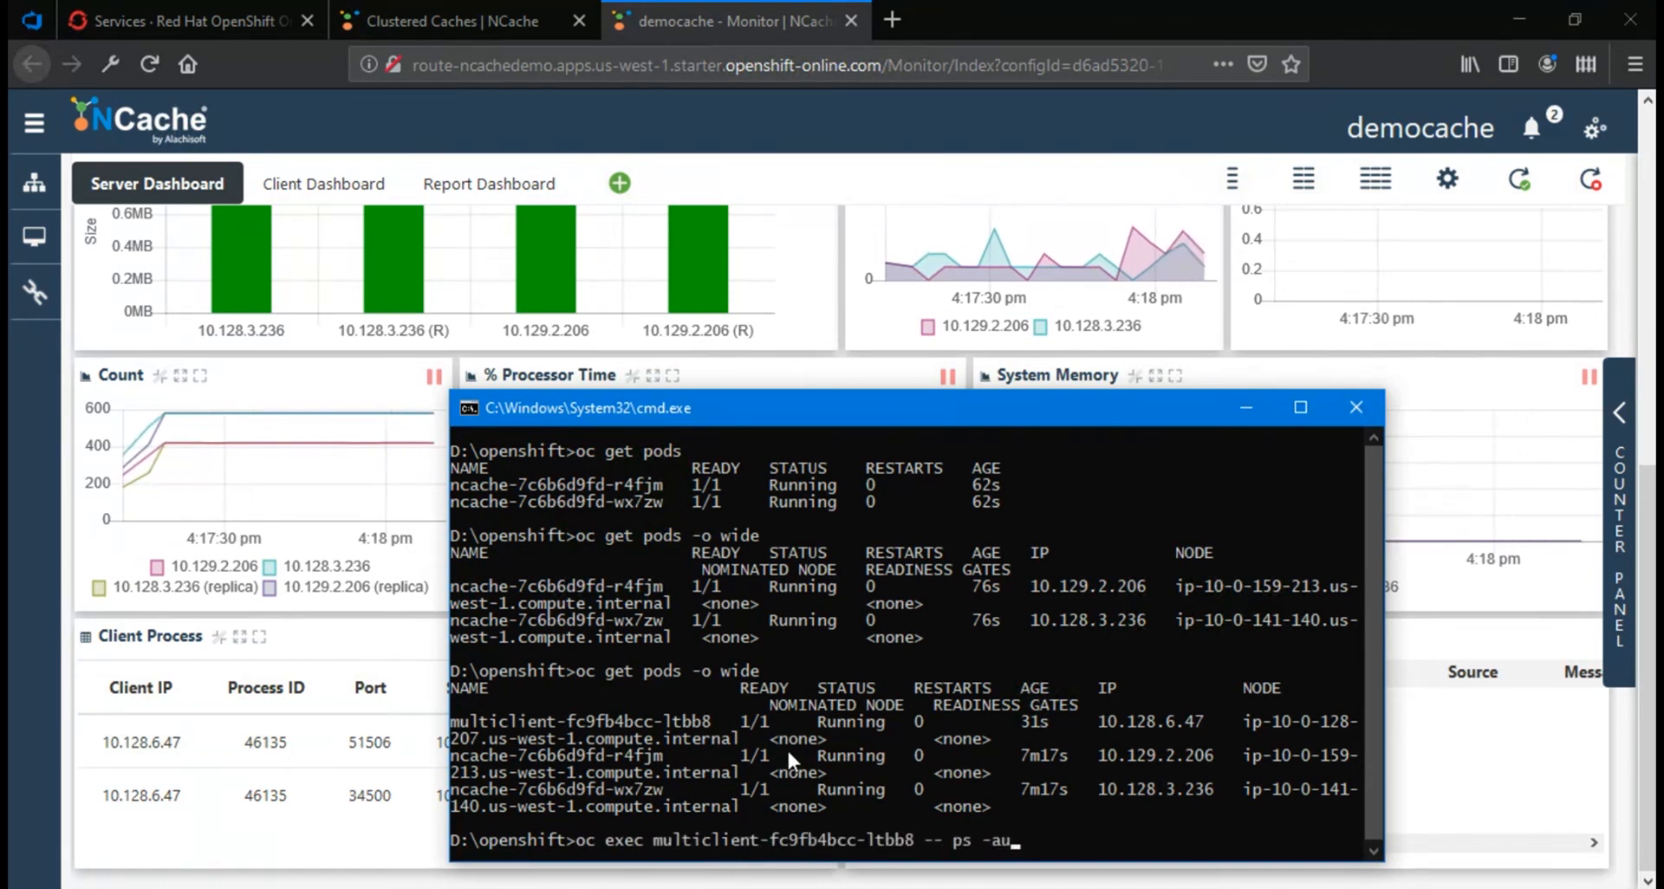
key("Return")
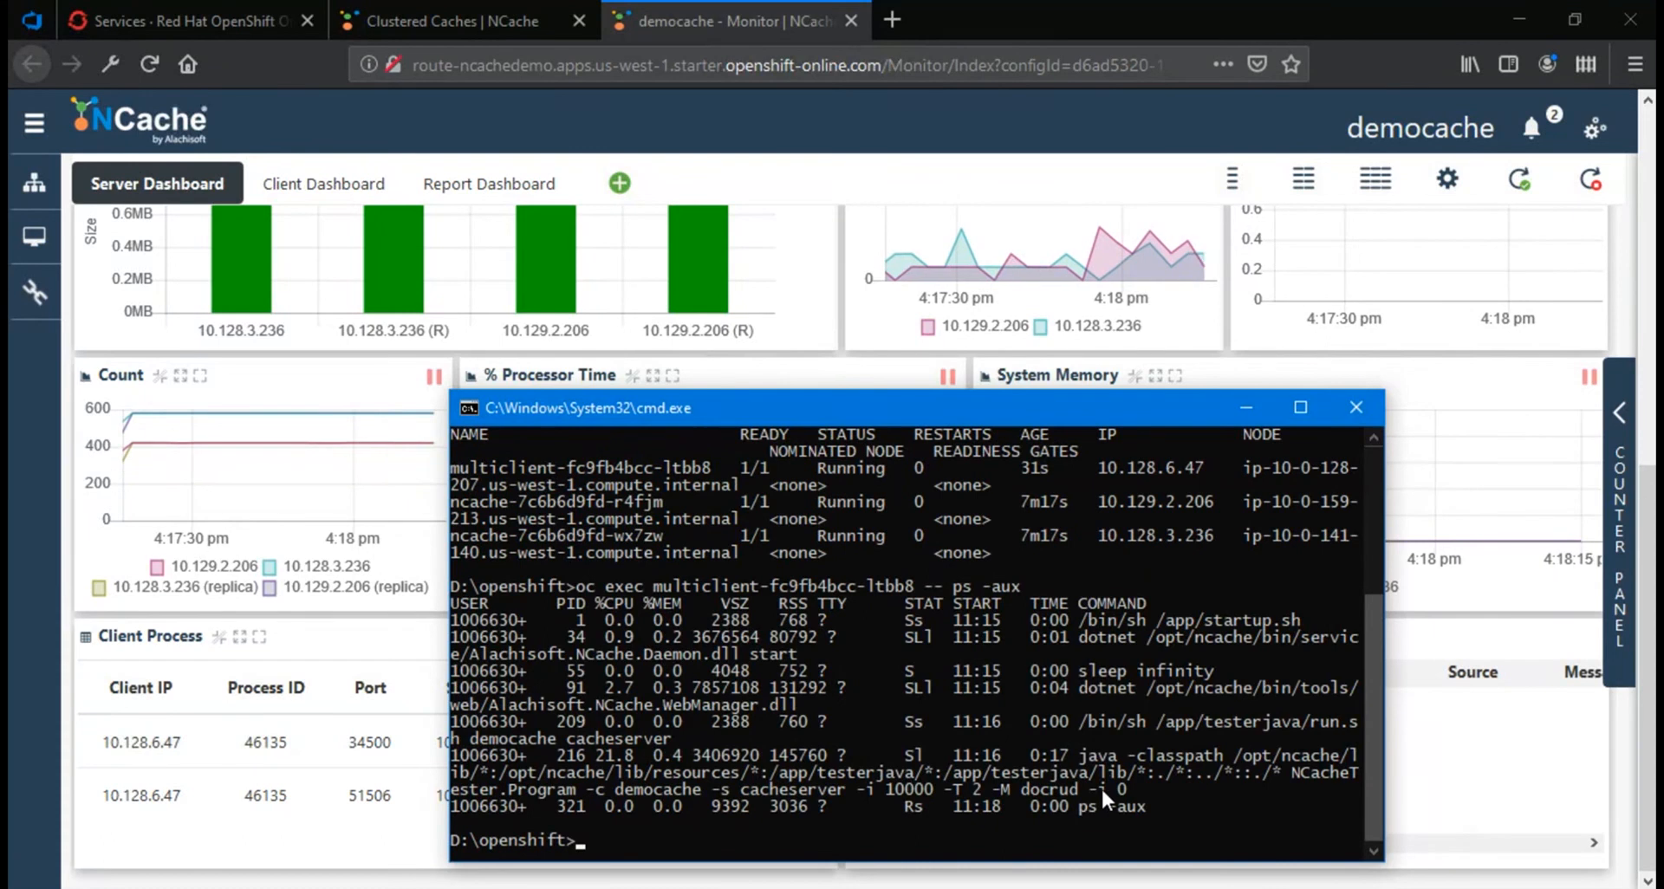
left_click_drag(1083, 758, 700, 796)
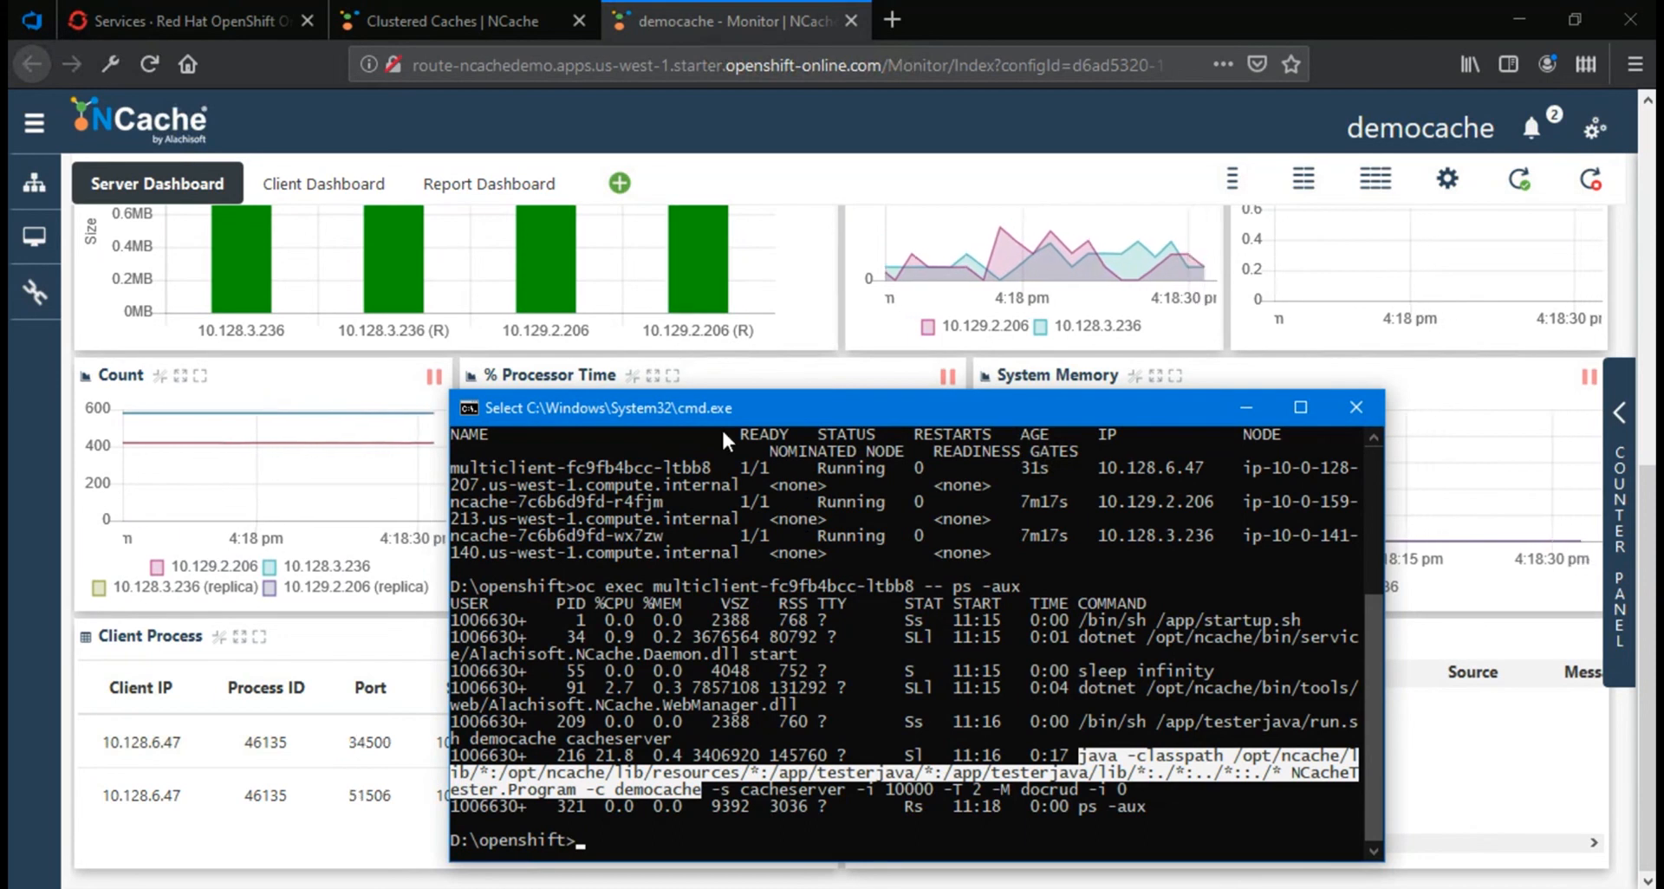
Clear the text selection and copy the multiclient pod's name from the pod list.
left_click(717, 742)
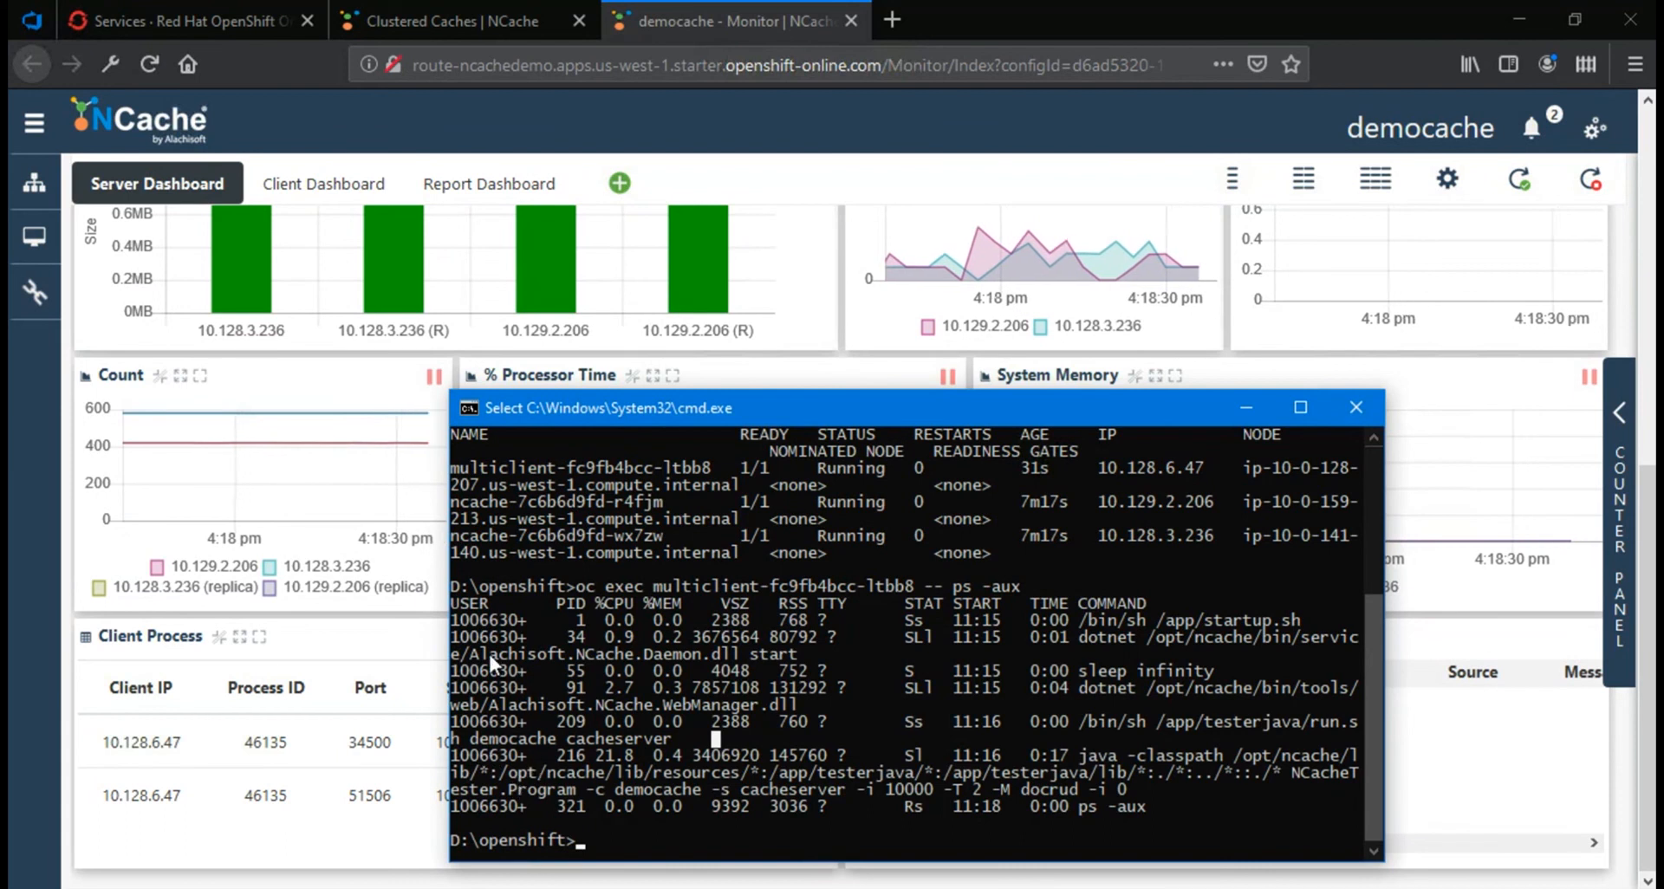
left_click_drag(452, 472, 716, 473)
key("Return")
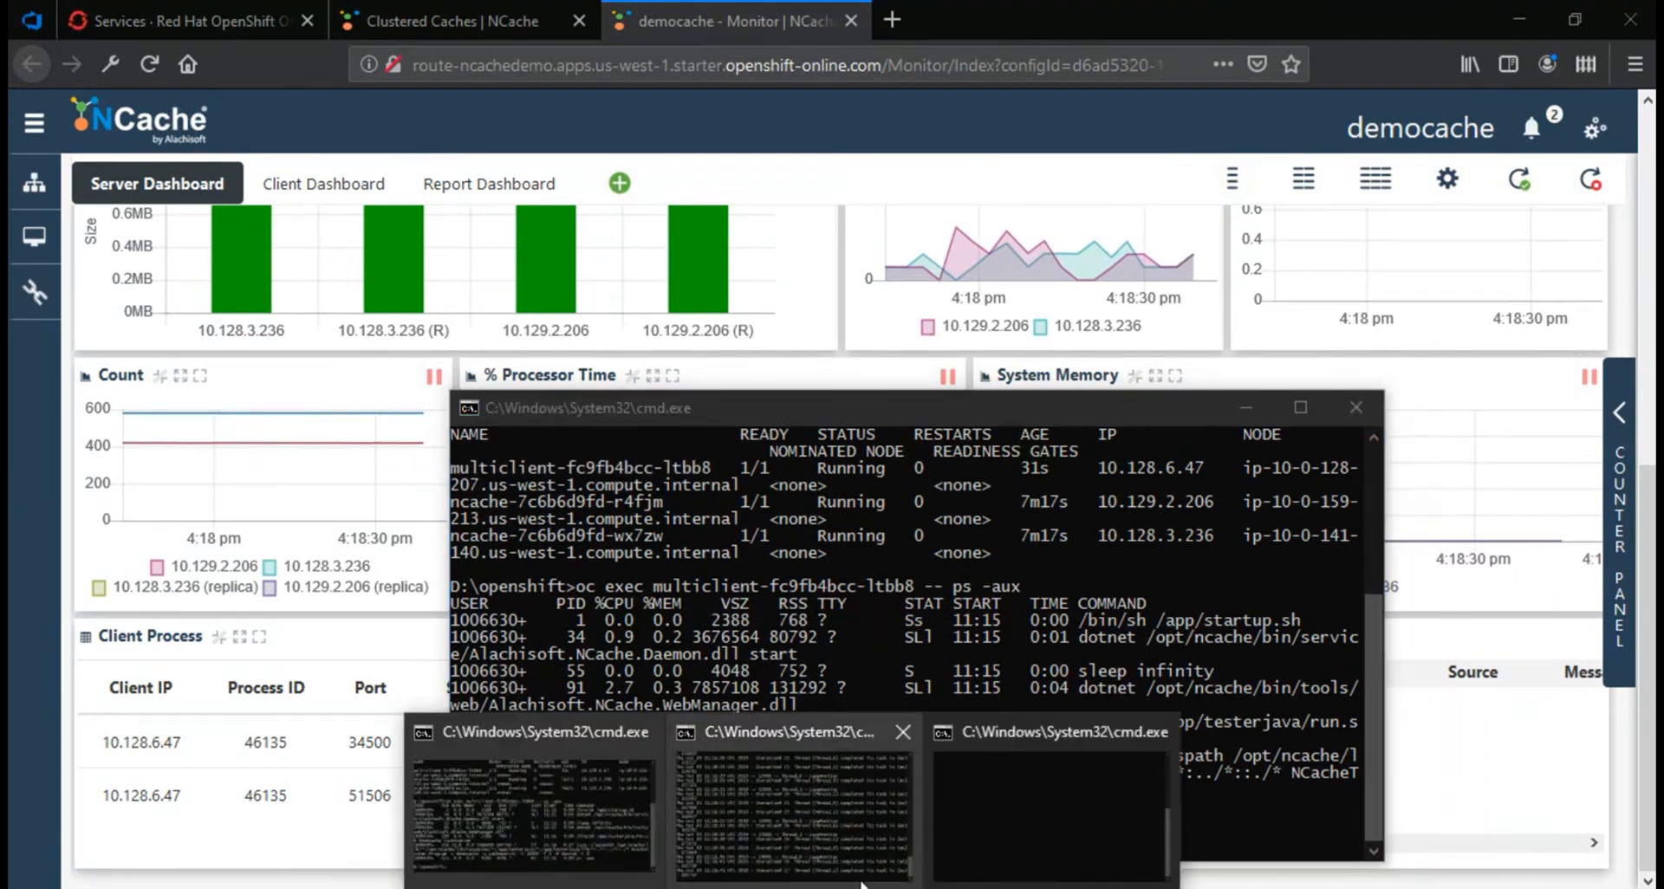
Switch to the empty command prompt and run oc exec multiclient-fc9fb4bcc-ltbb8 -- /app/testerdotnet/run.sh democache cacheserver.
left_click(1003, 824)
key("Return")
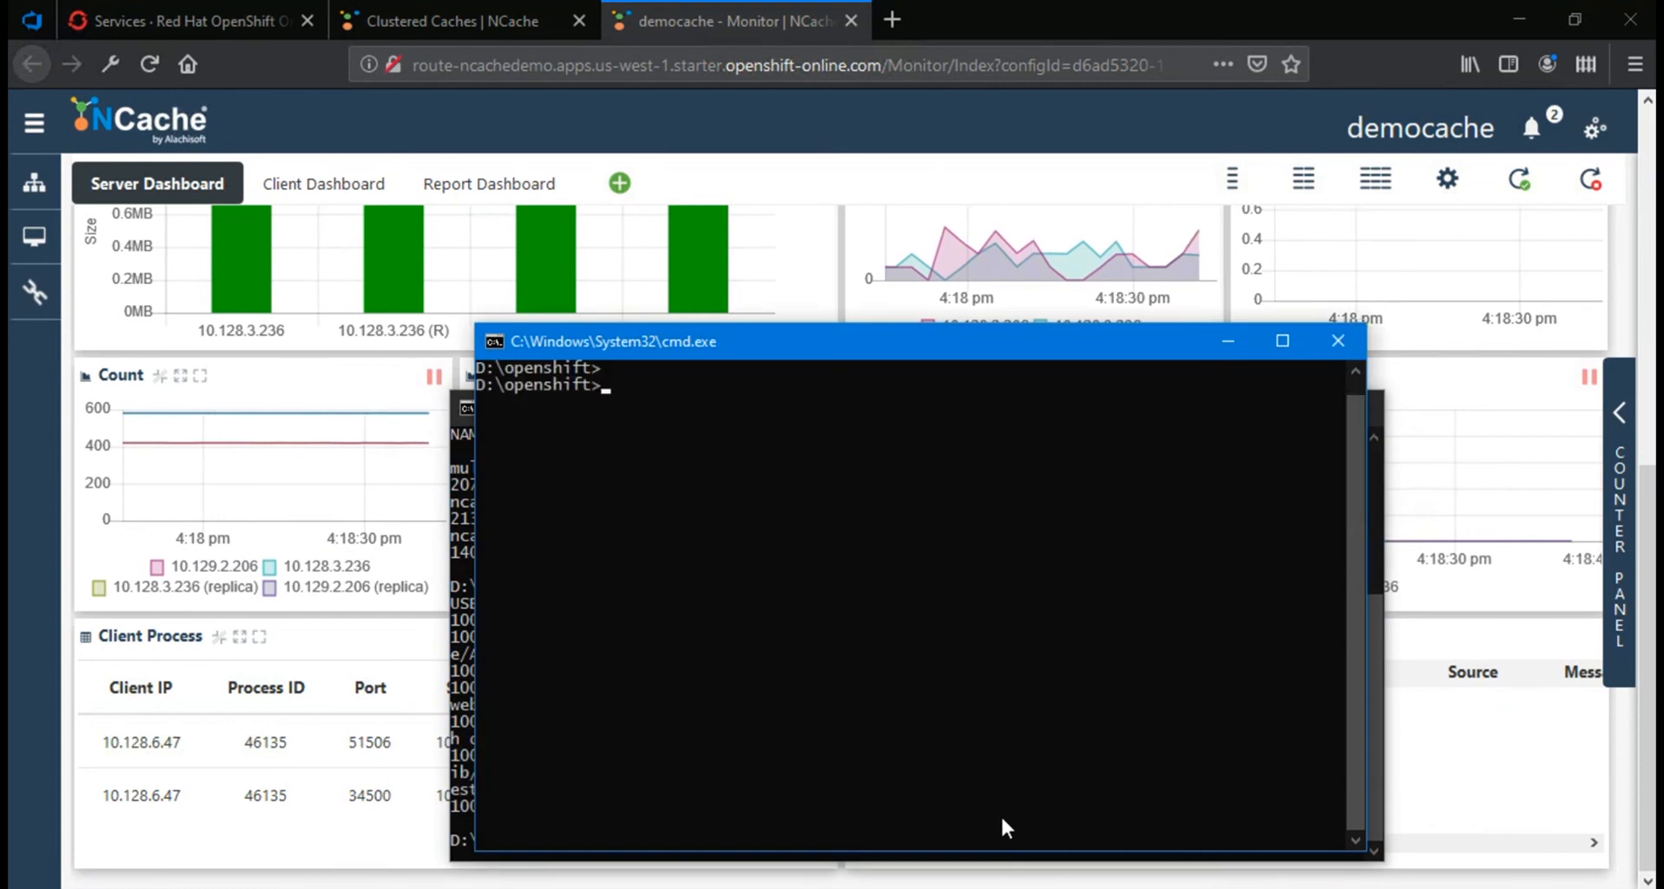
type("oc exec")
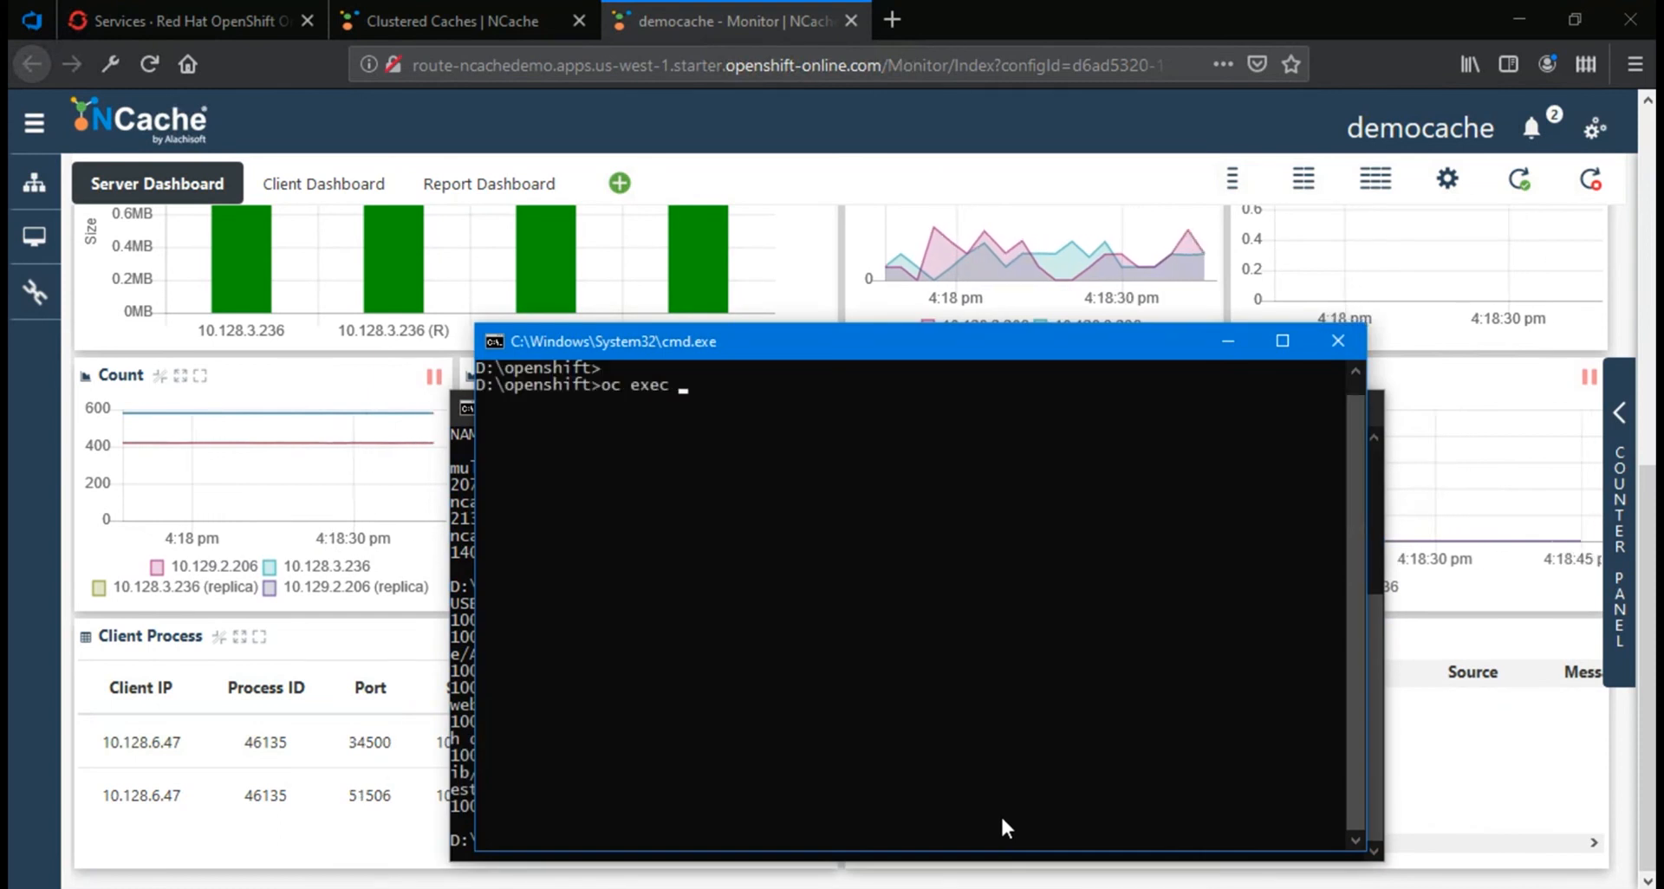
key("ctrl+v")
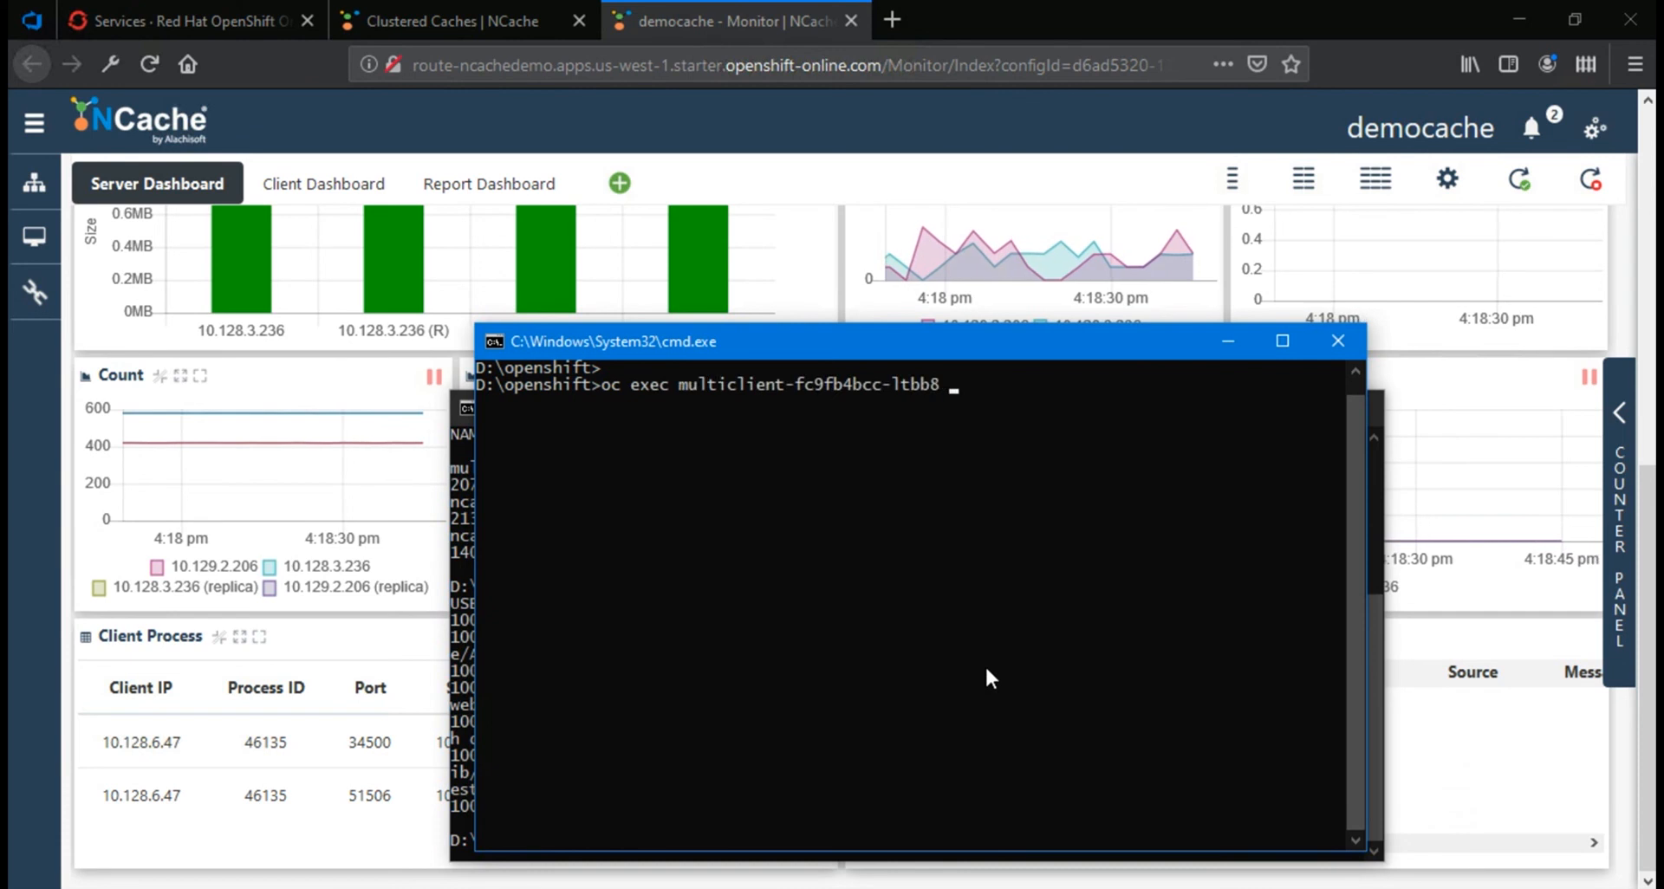
type("-- /app/testerdotnet/run.sh")
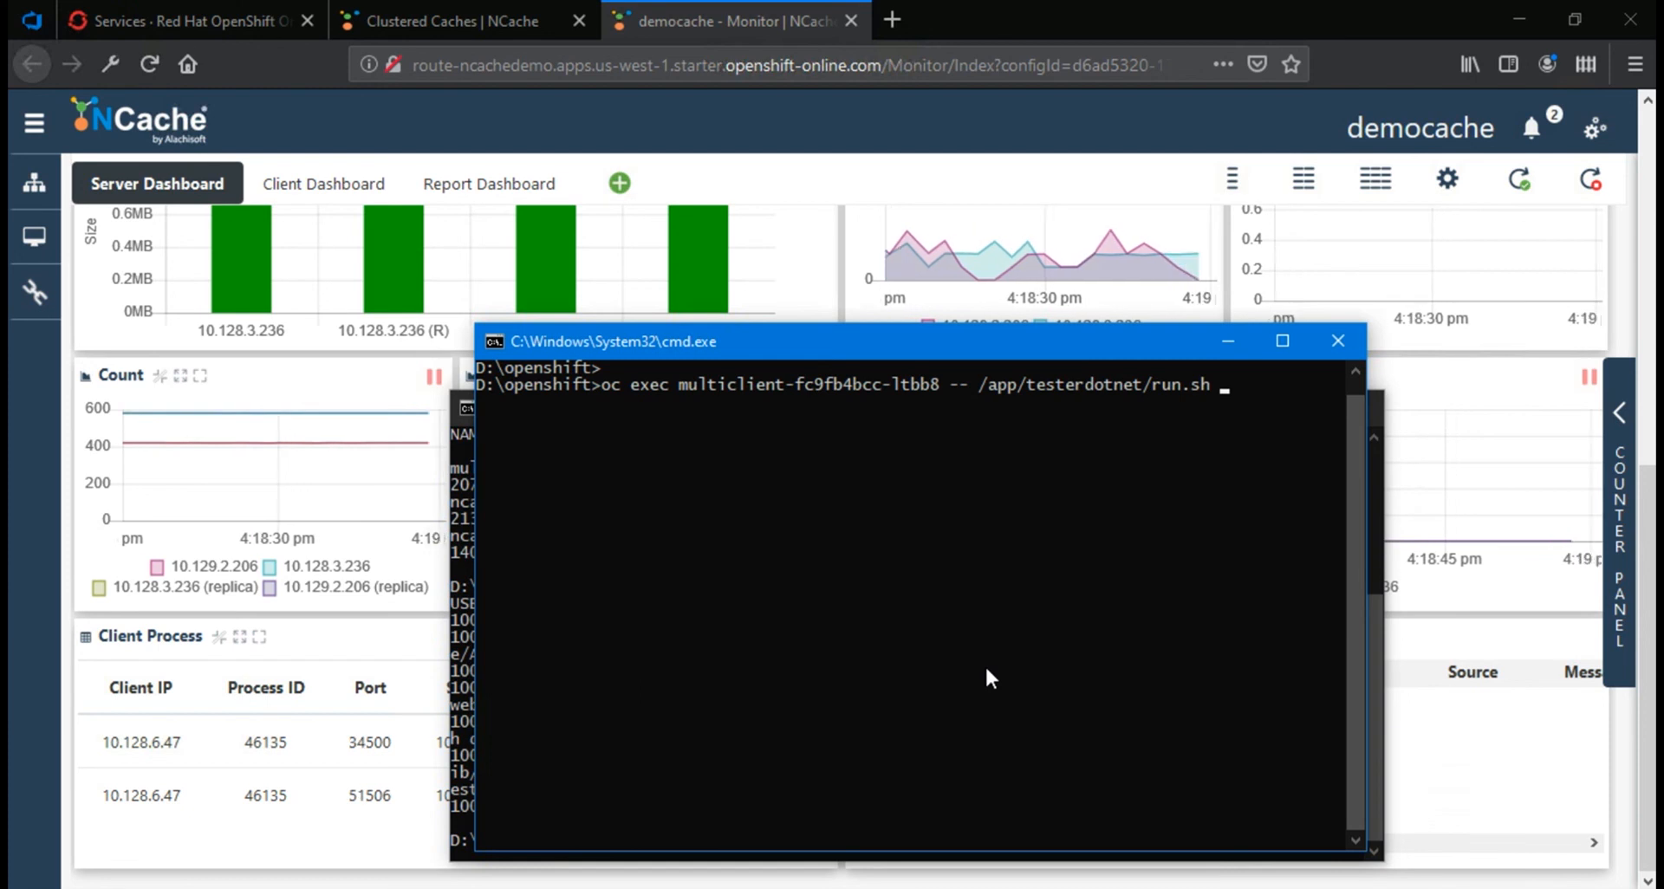
type("democa")
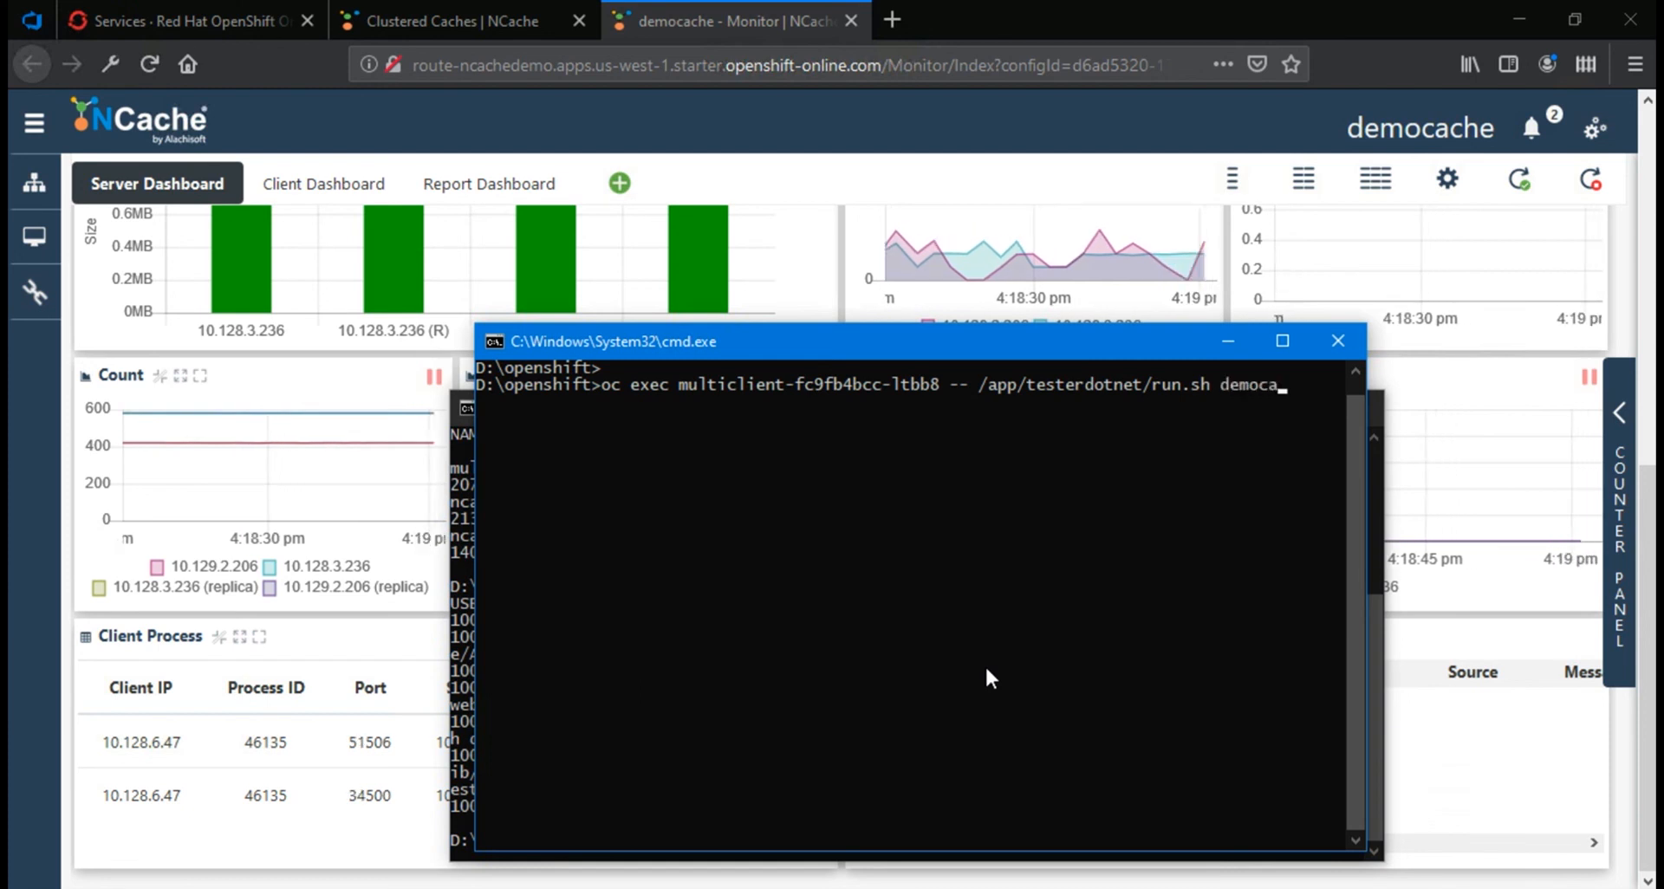
type("che cacheserver")
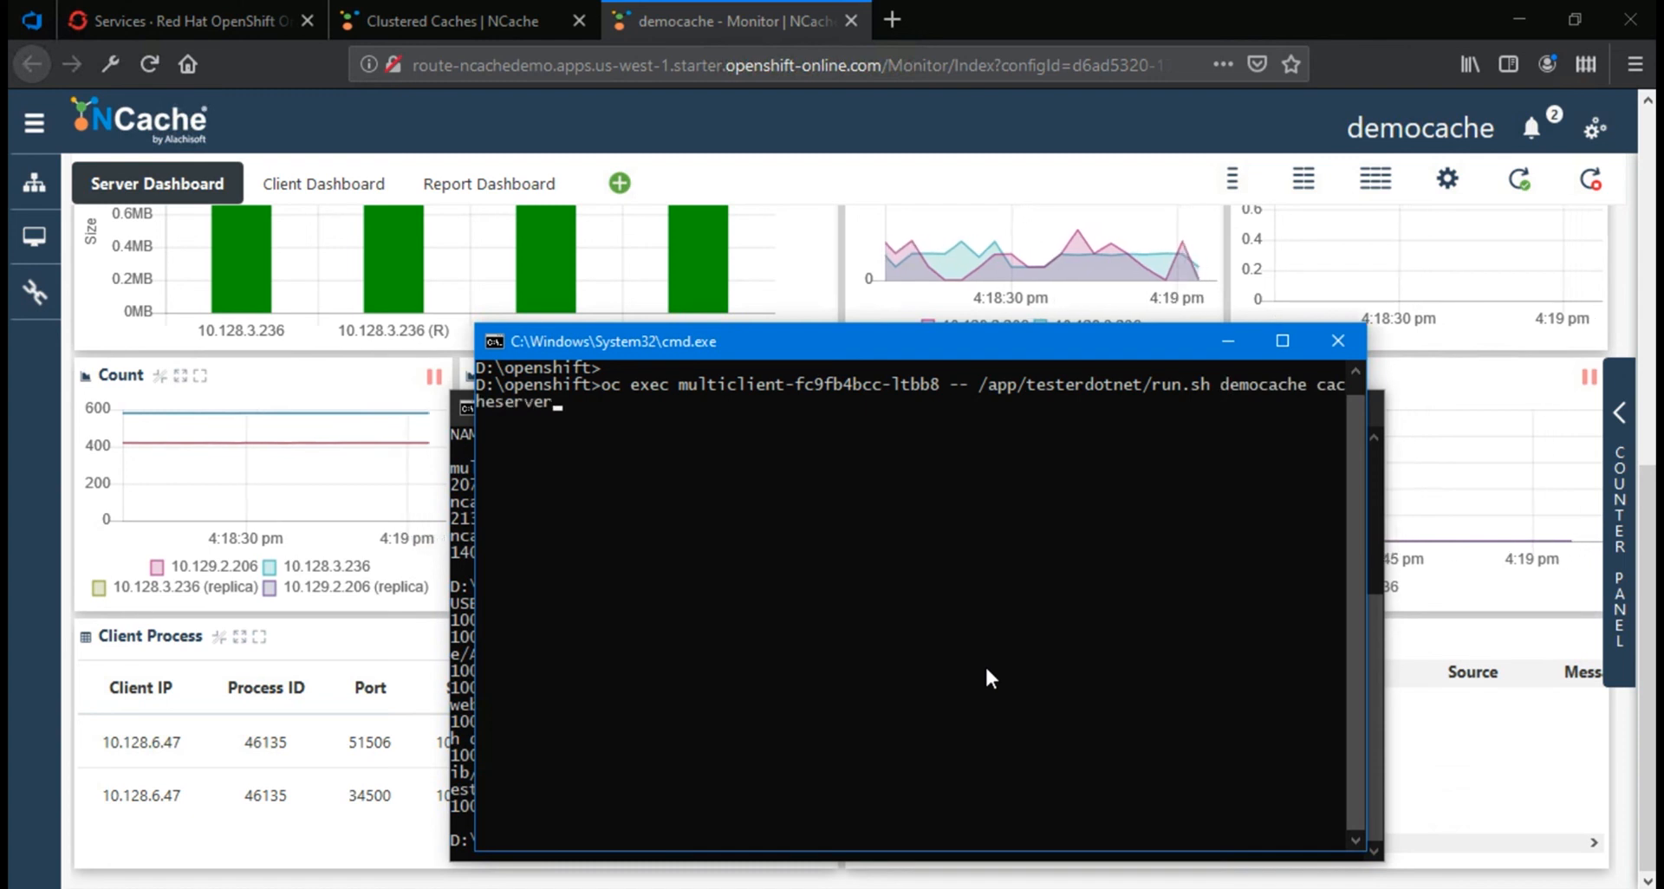
key("Return")
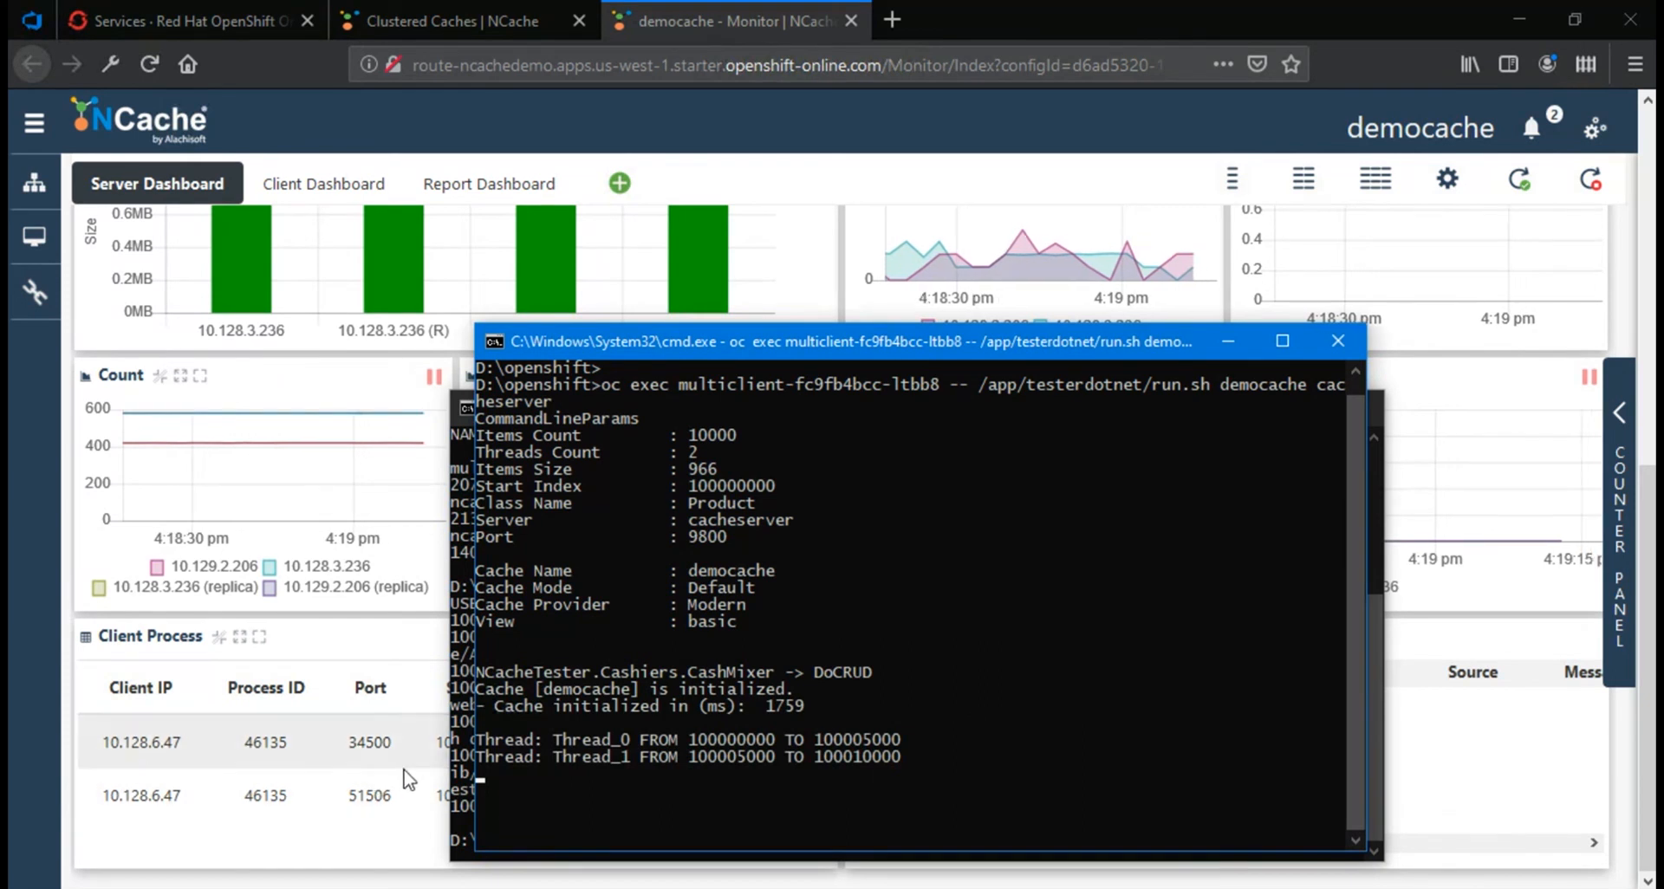
Check the Client Process entries in the democache monitor and bring the browser forward to view the Cluster Health table and server charts.
scroll(197, 764, "down", 2)
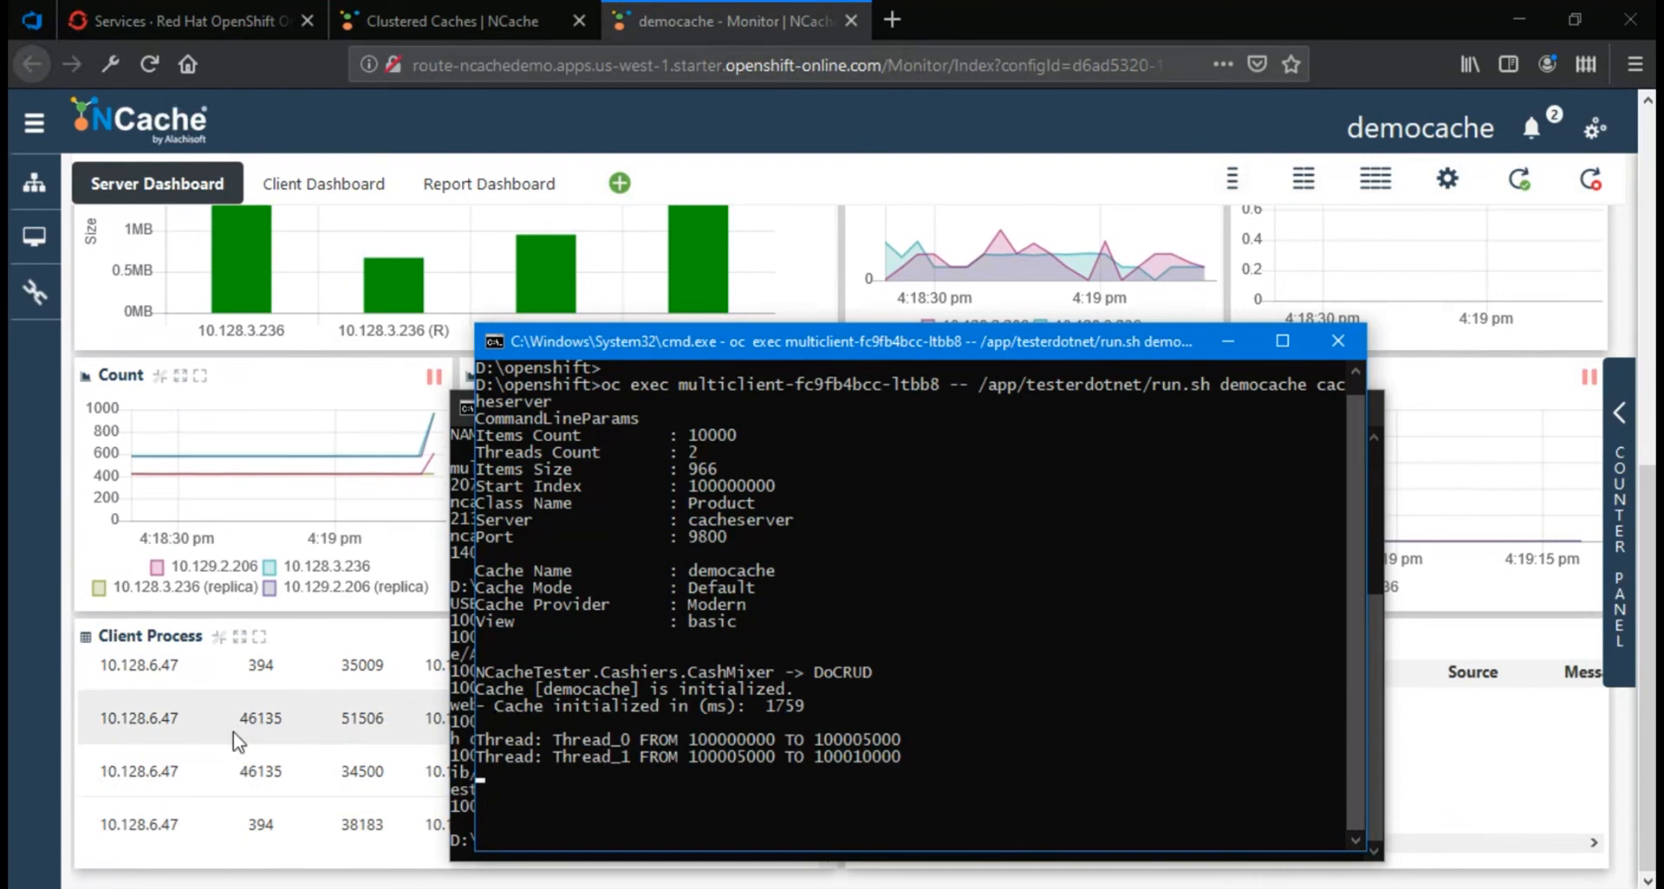
scroll(351, 439, "up", 5)
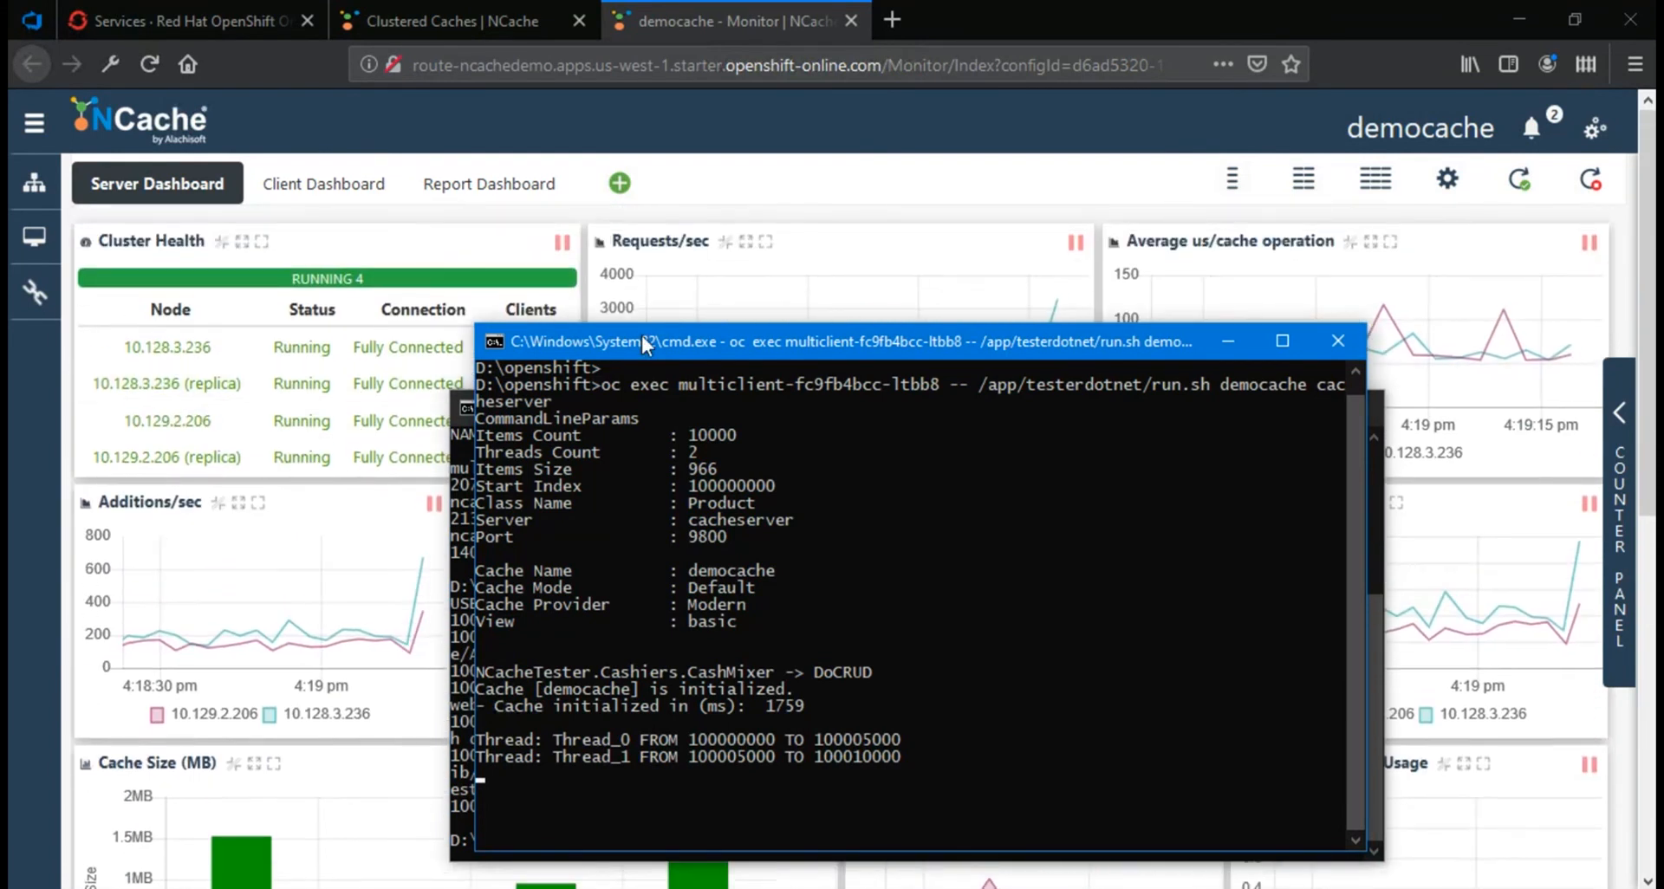
left_click(875, 207)
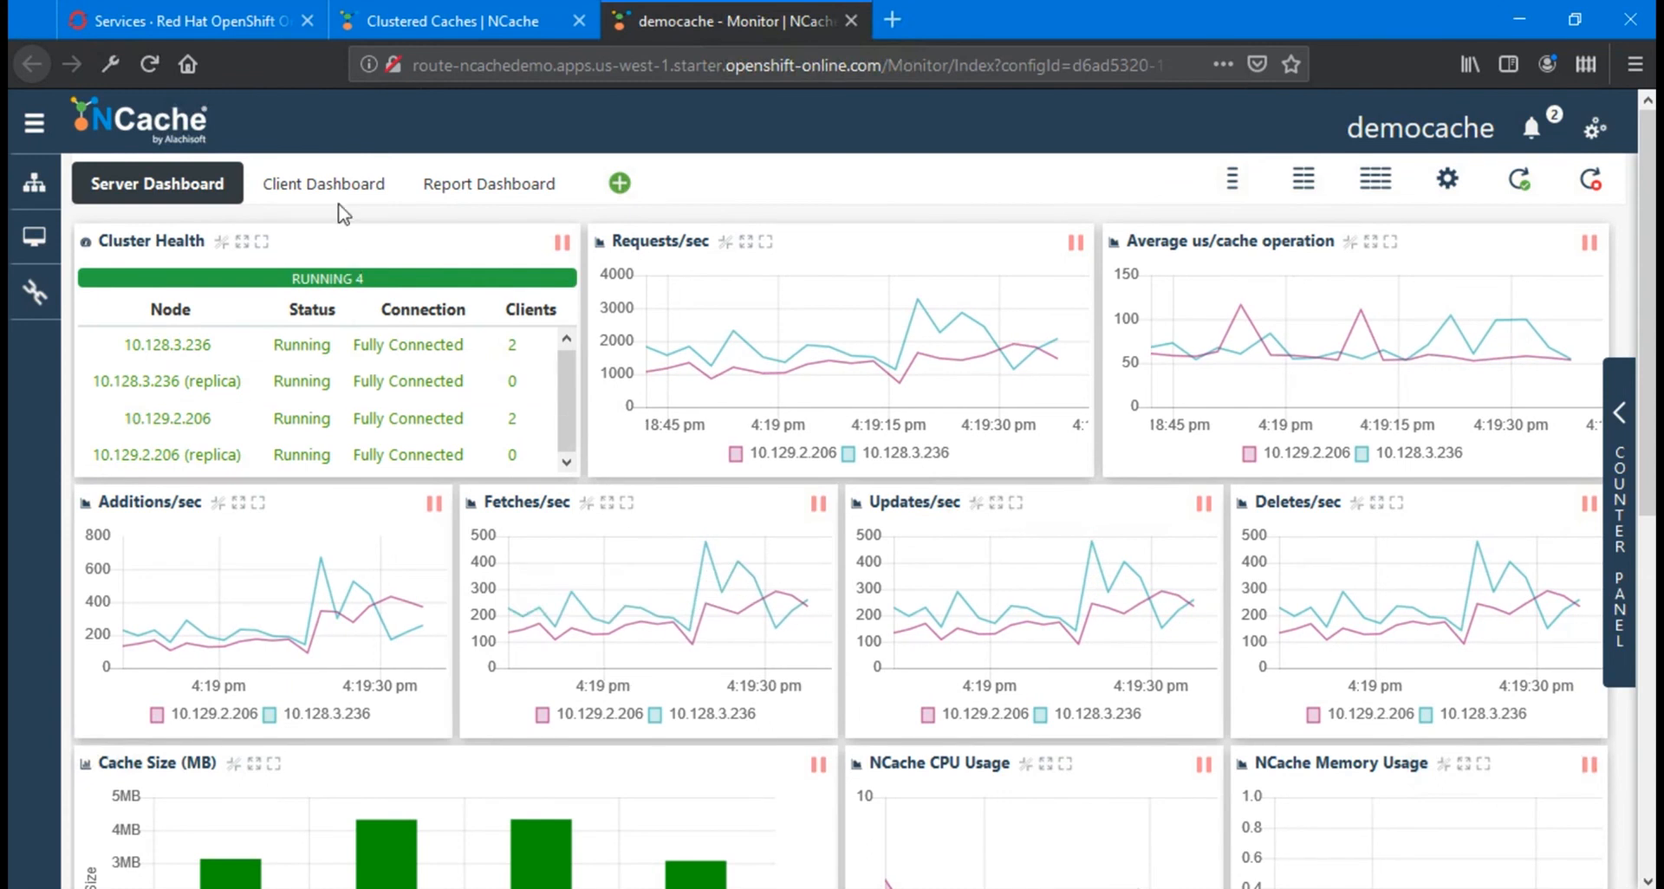
Examine the Client Dashboard charts and the Server and Client Reports in the Report Dashboard for democache.
left_click(343, 186)
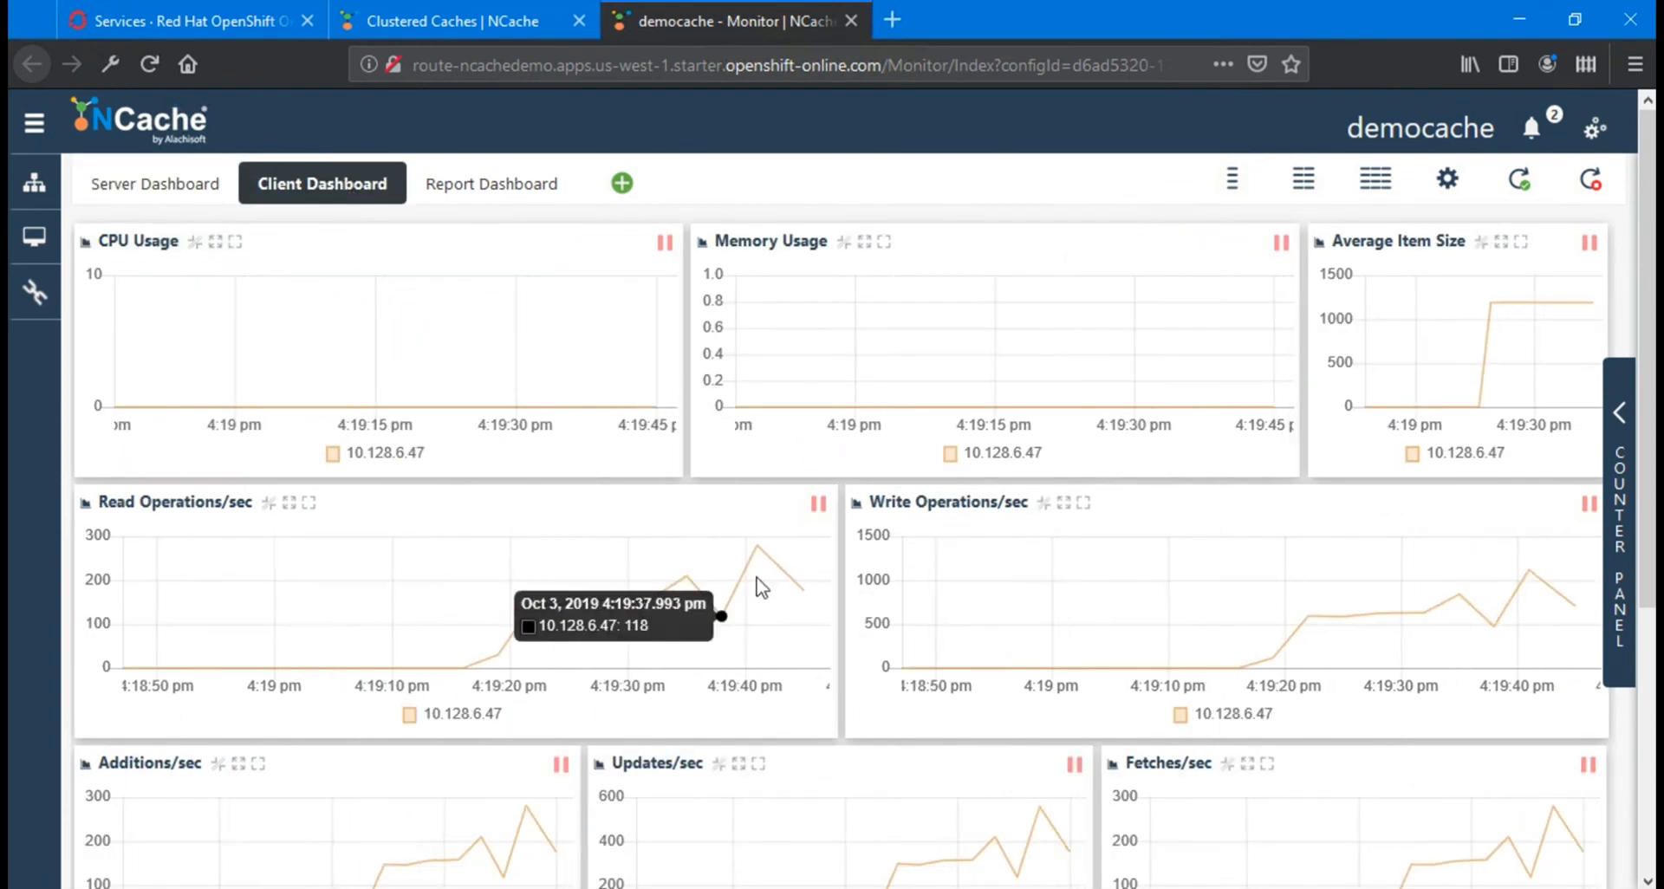
scroll(934, 627, "down", 4)
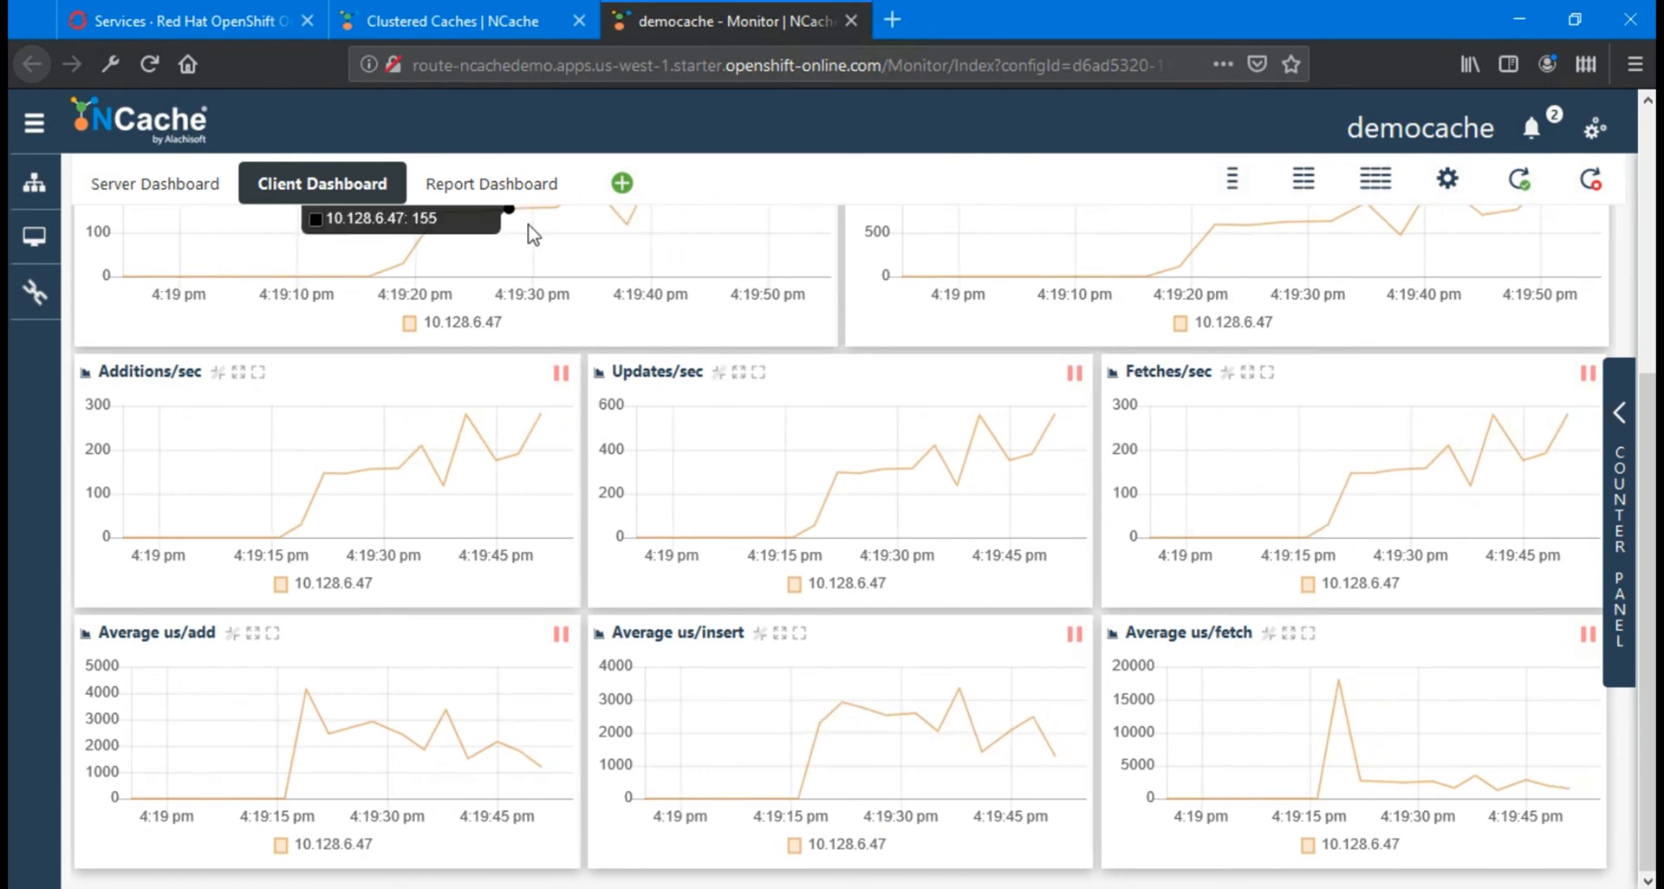
left_click(516, 200)
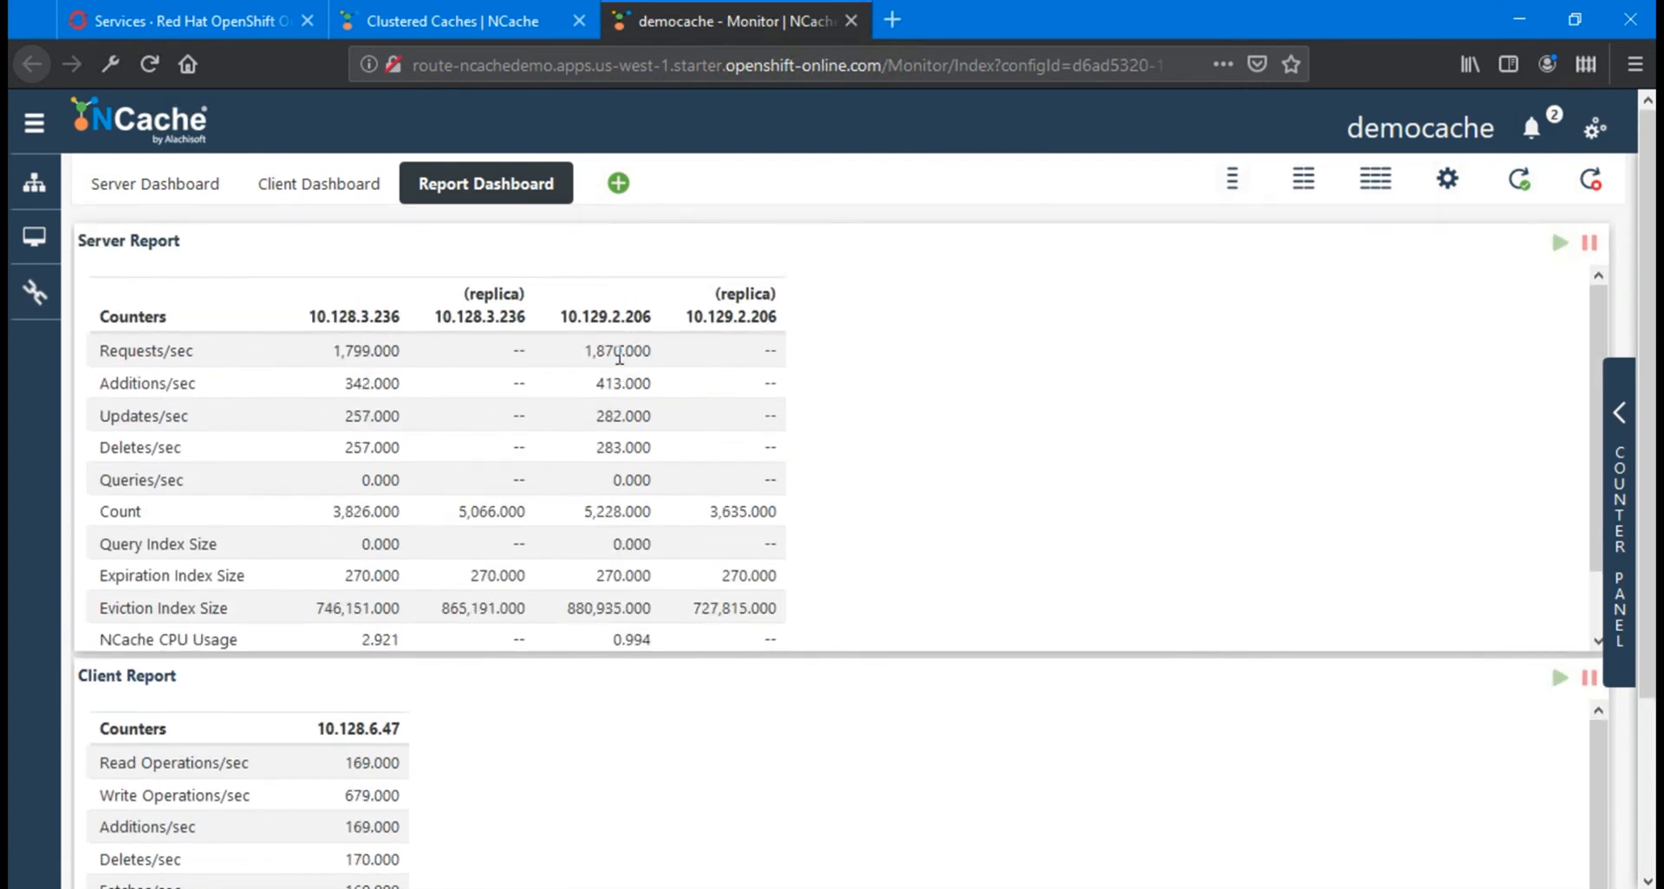
scroll(426, 586, "down", 2)
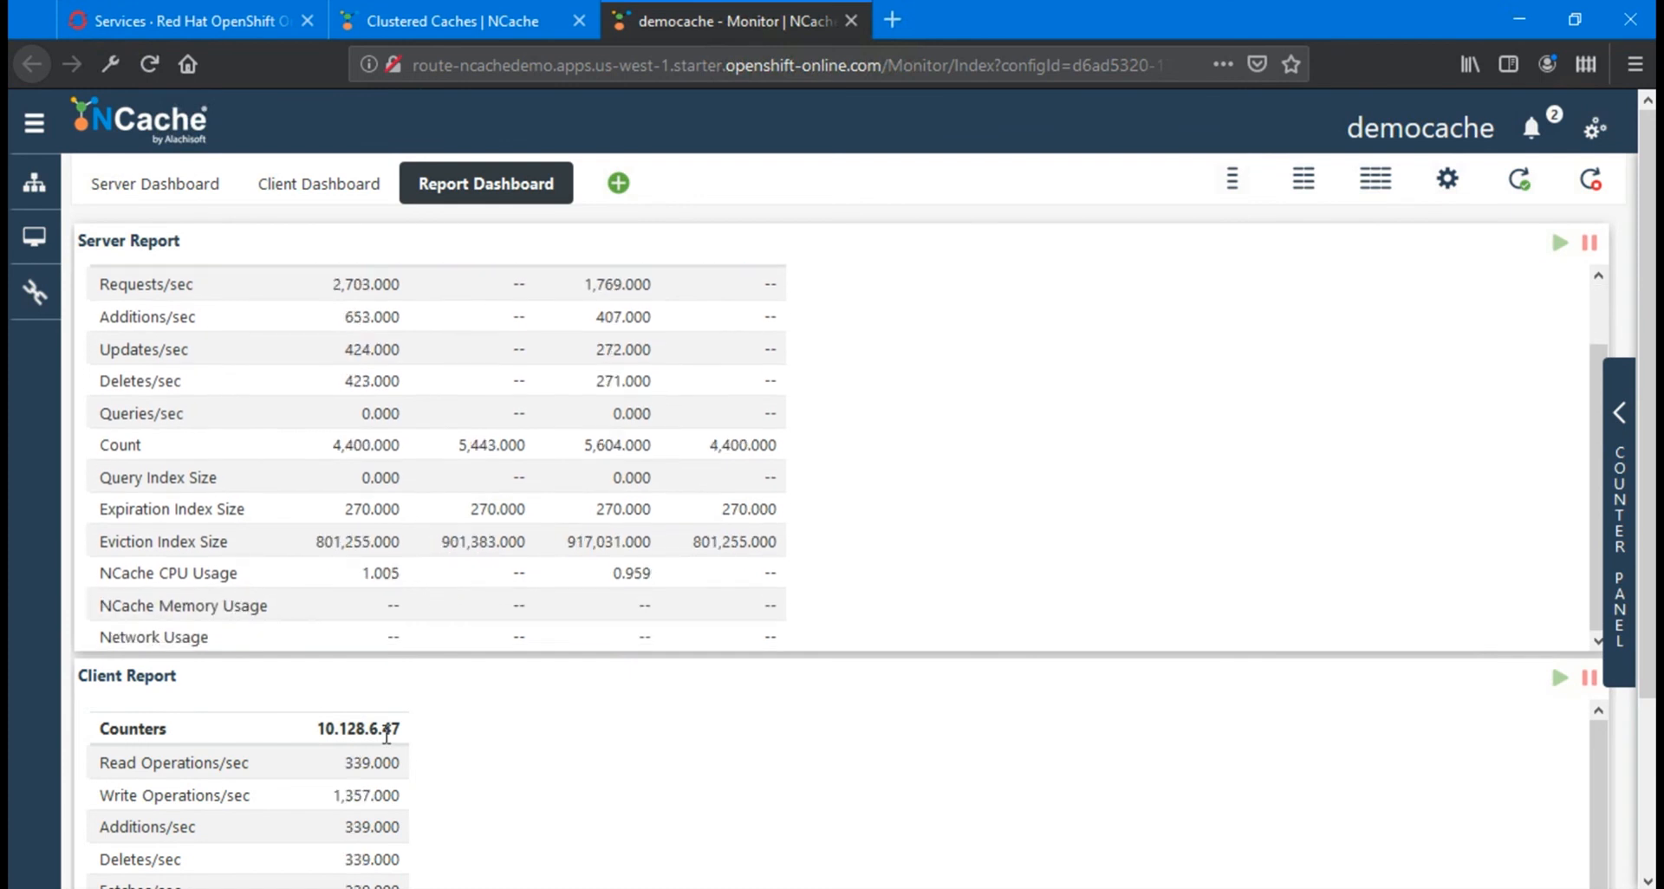
scroll(489, 754, "down", 3)
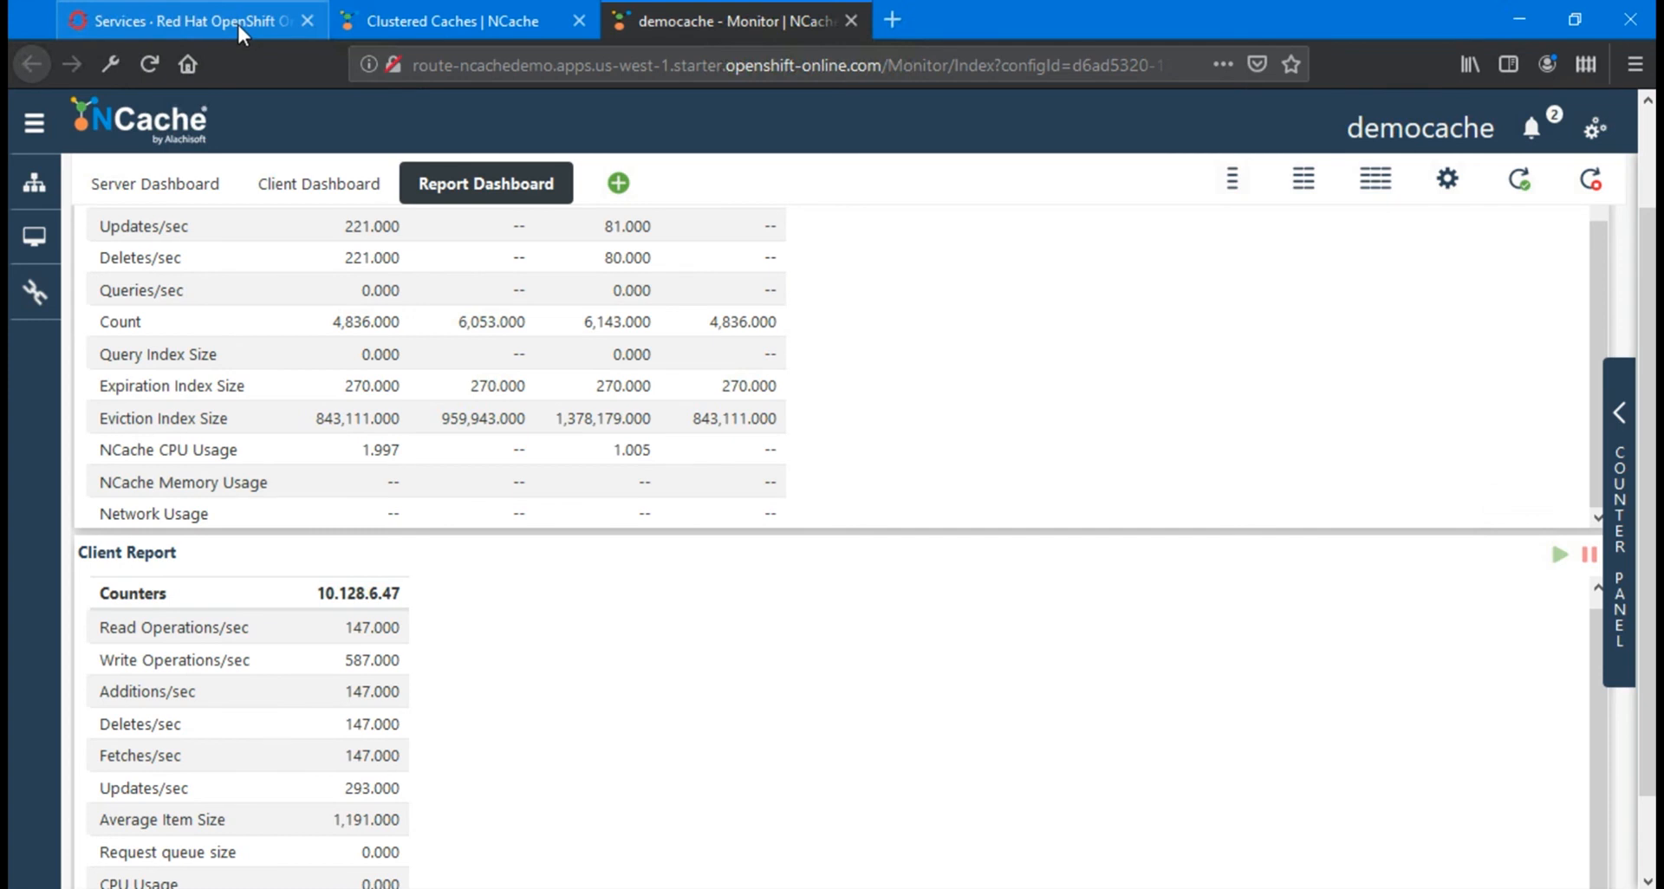
Switch to the OpenShift console and open the deployments of the ncachedemo project.
left_click(239, 26)
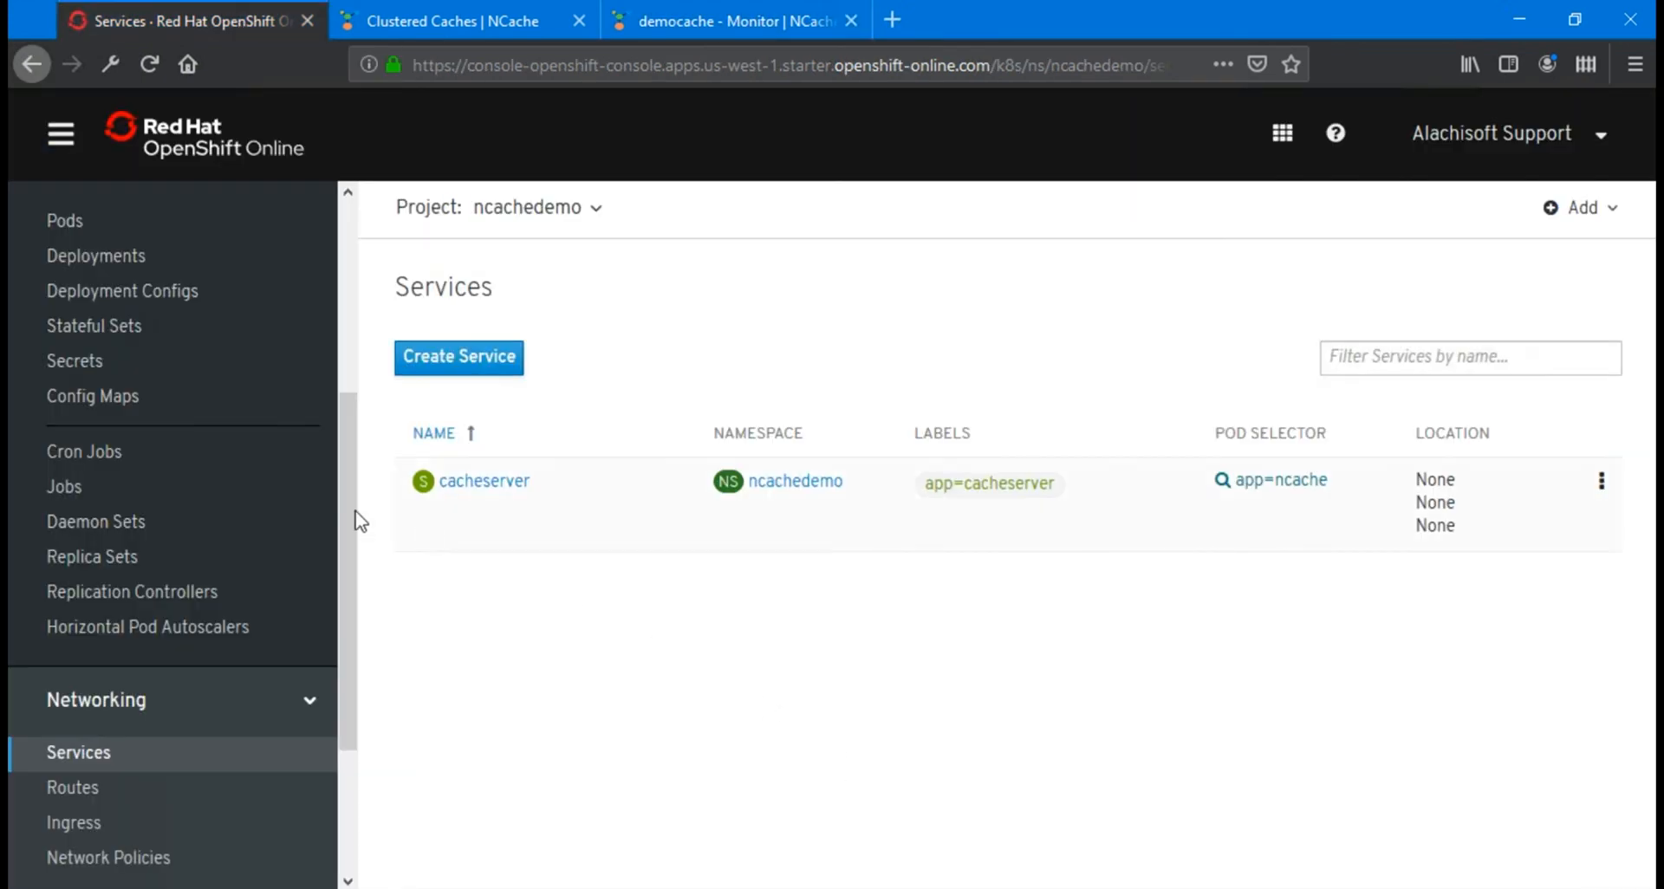
left_click(101, 261)
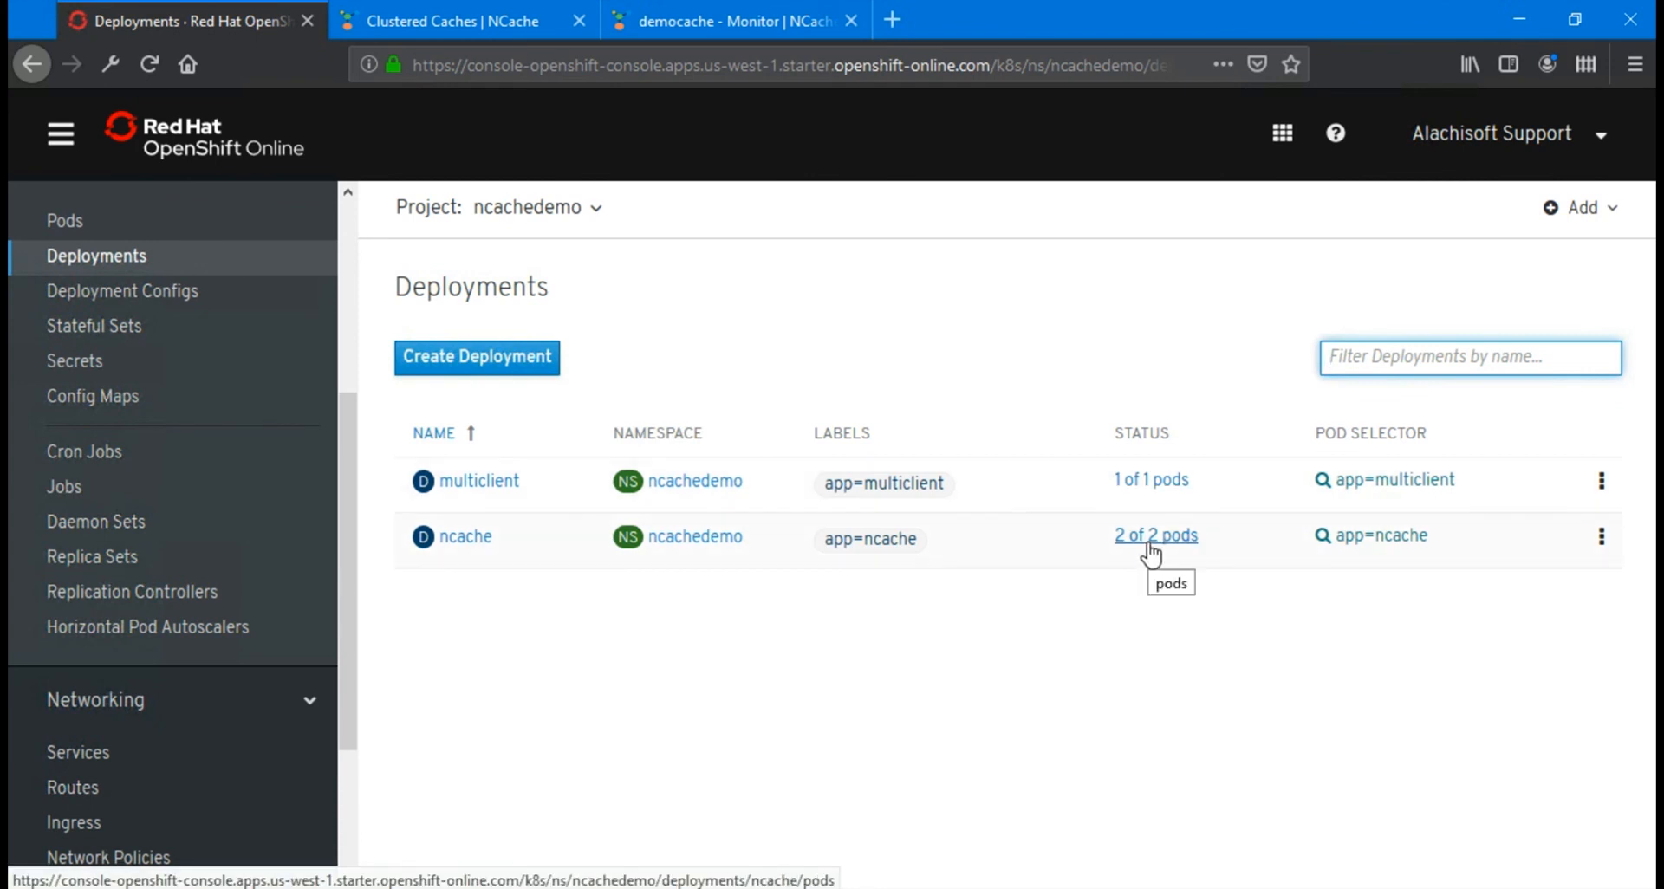
left_click(1601, 537)
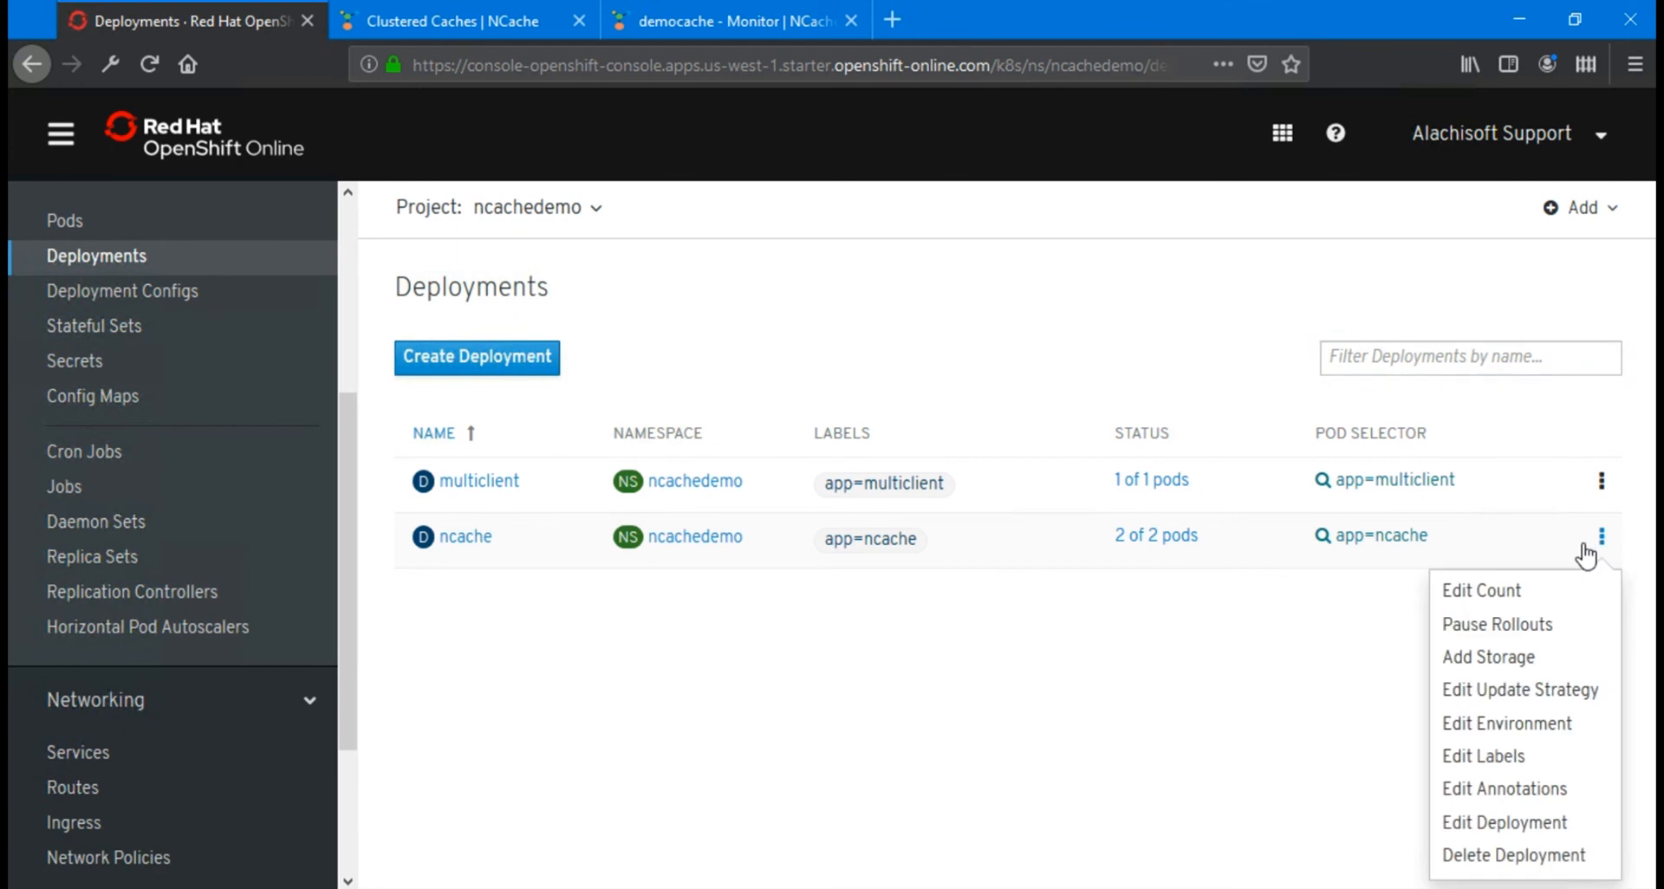
left_click(1512, 592)
left_click(669, 256)
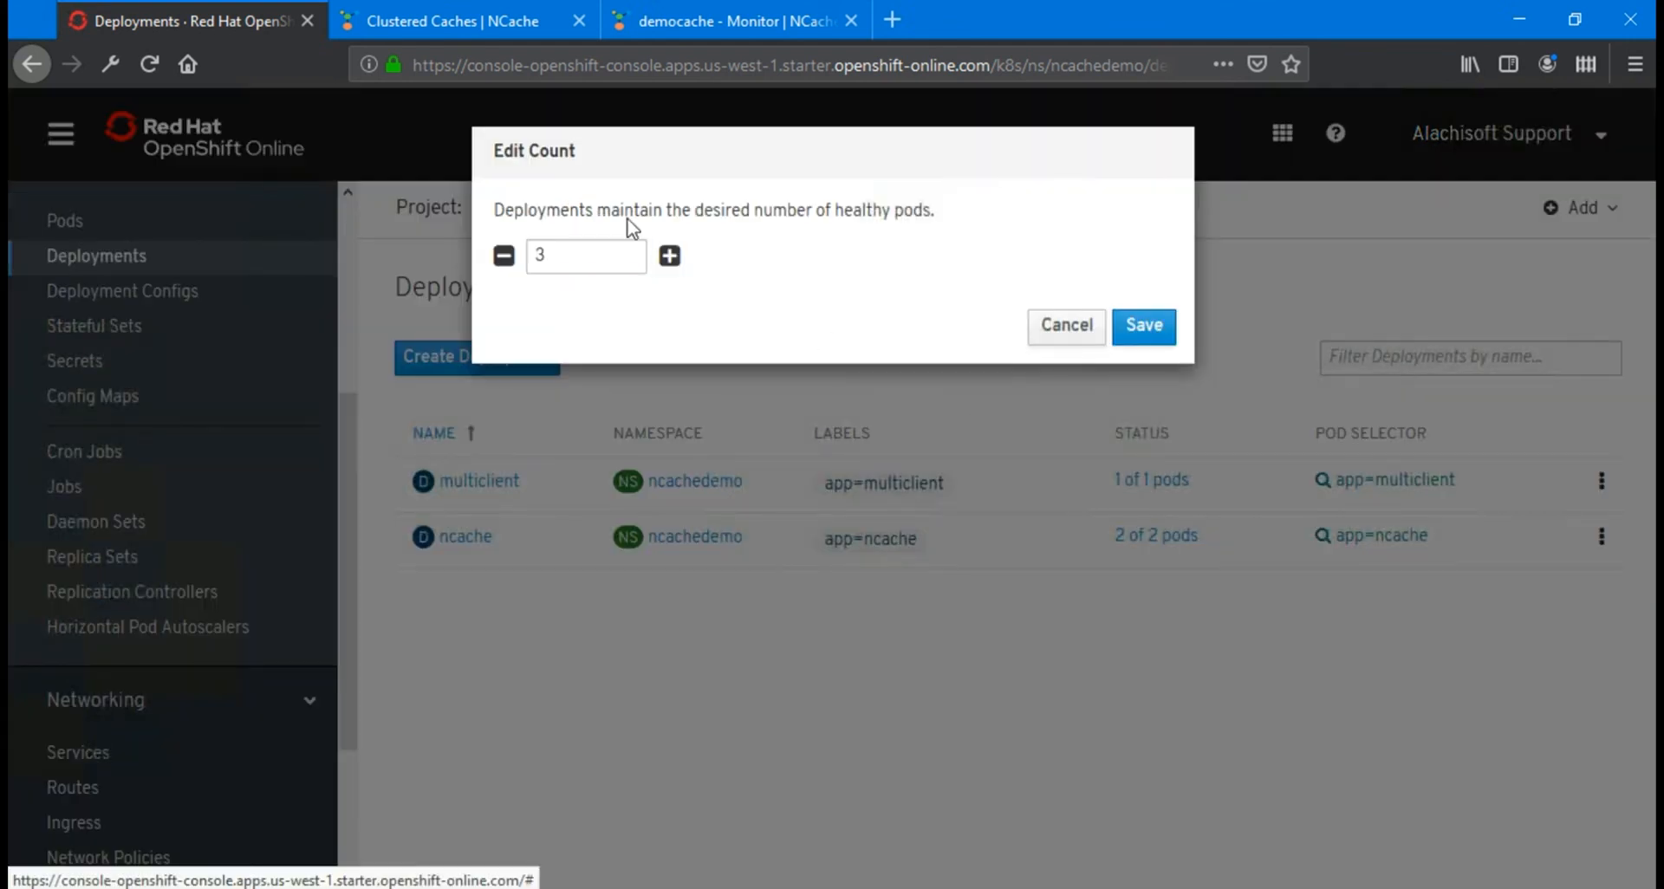
left_click(1048, 340)
left_click(1602, 536)
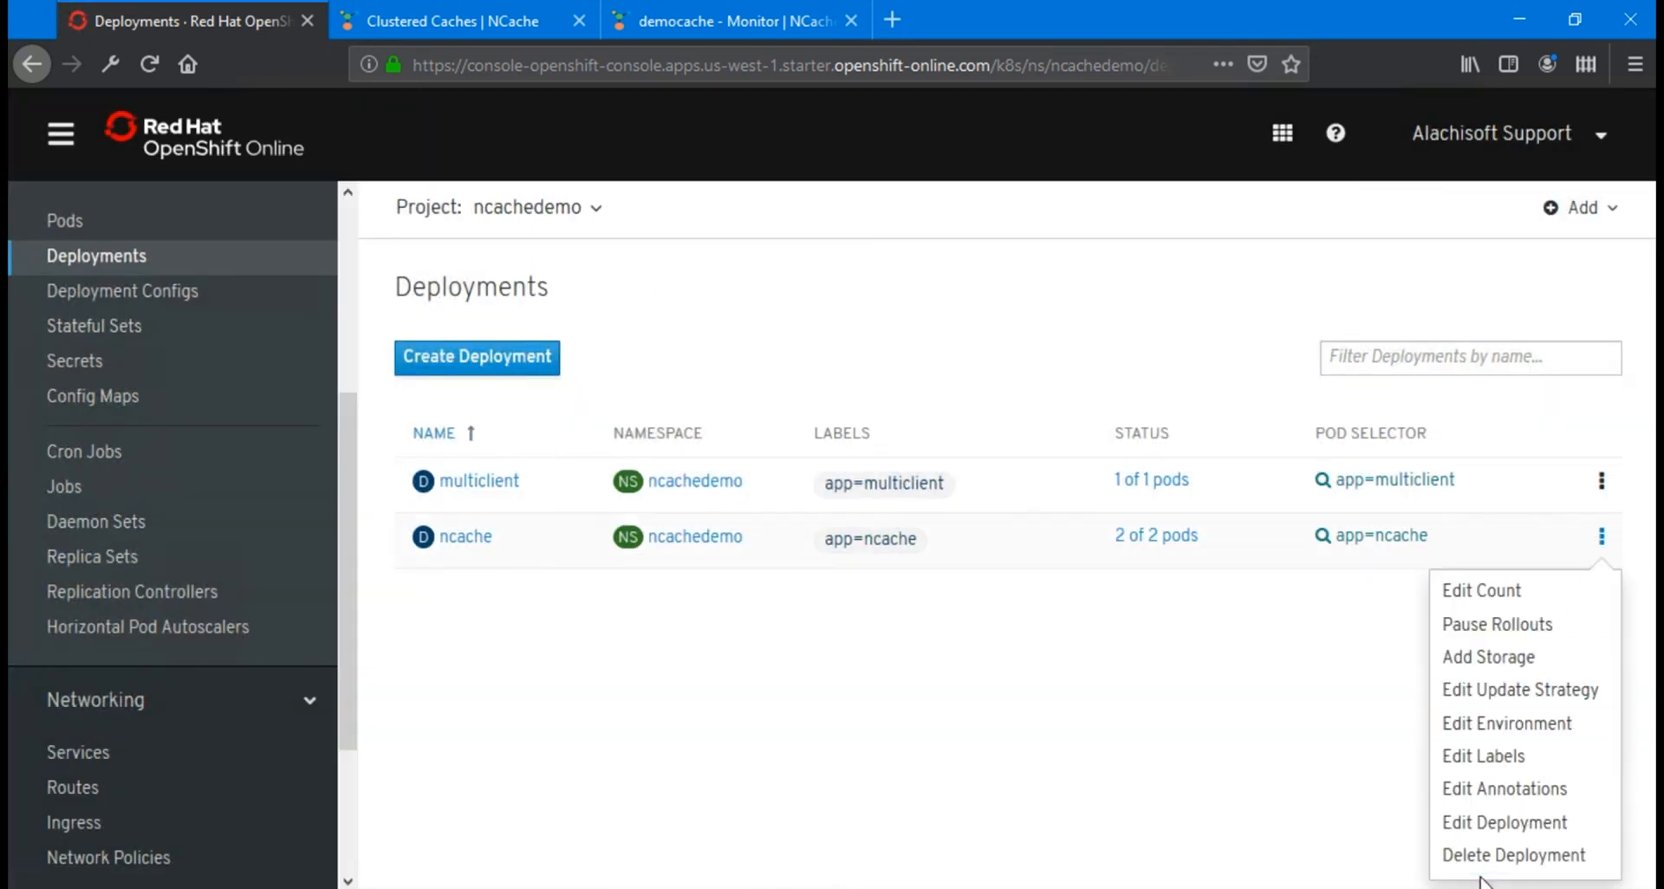
left_click(1503, 825)
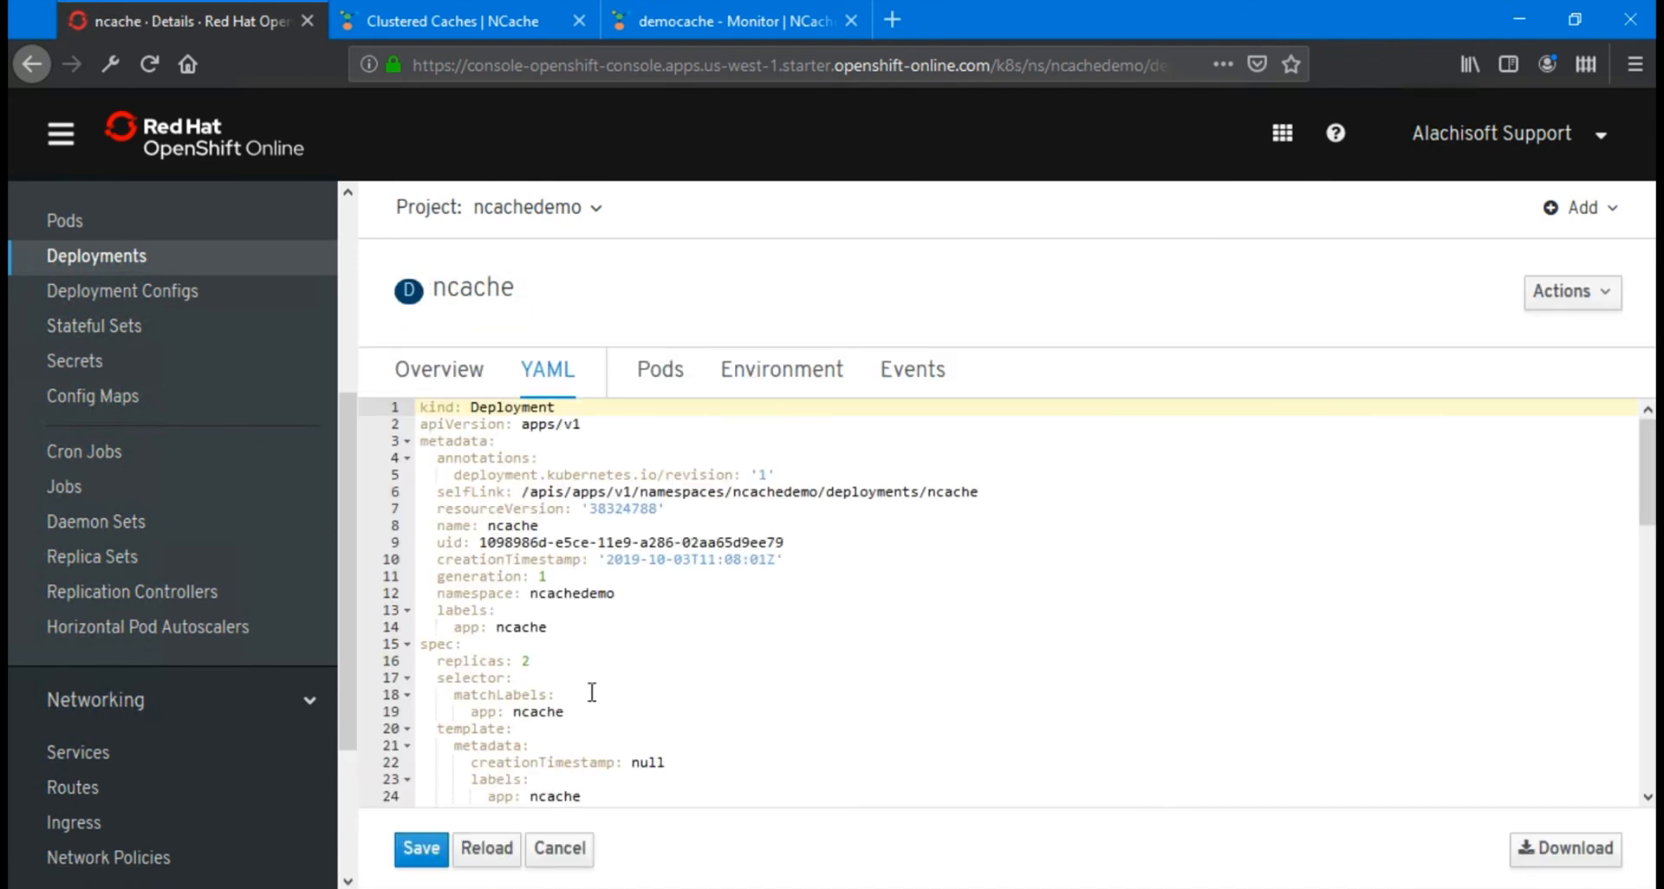
scroll(592, 692, "down", 2)
left_click_drag(439, 590, 549, 588)
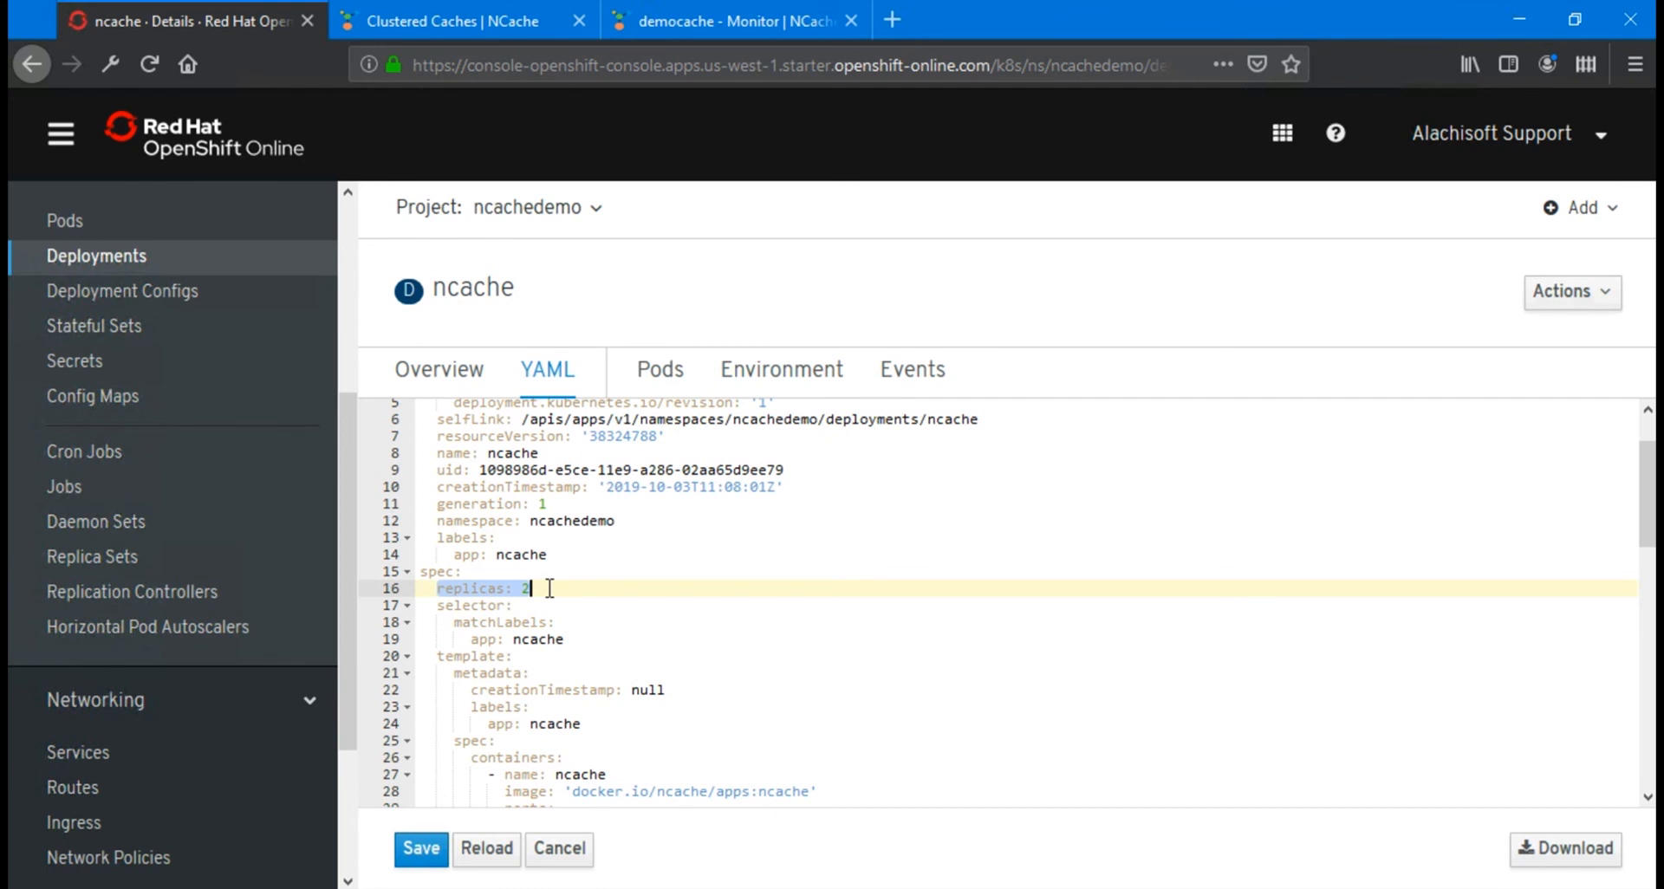
left_click(537, 588)
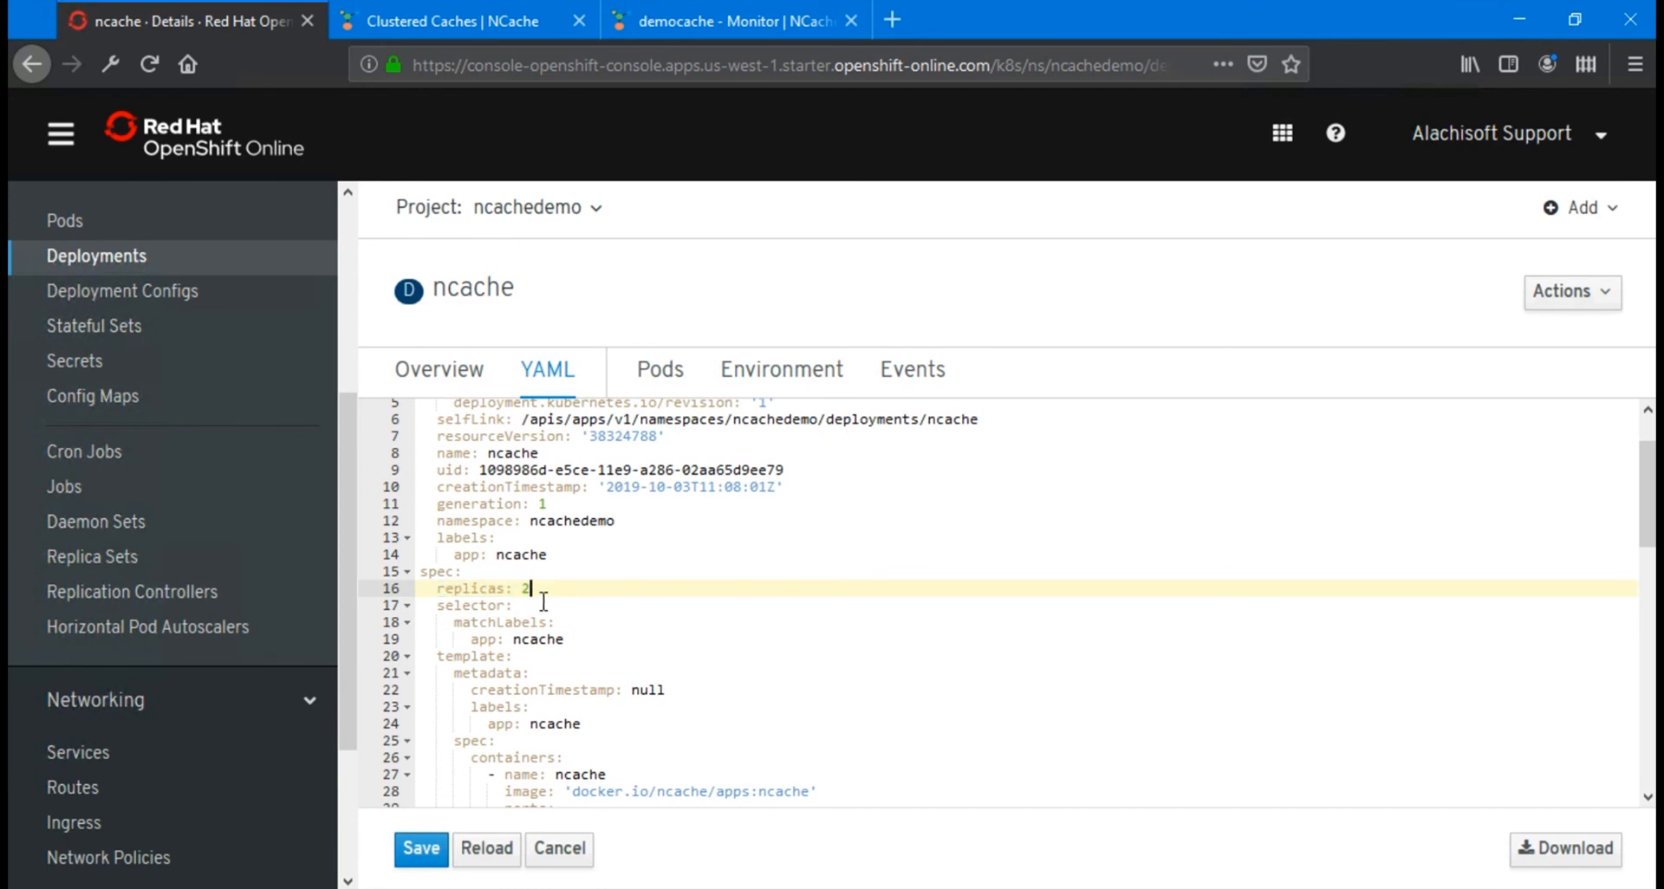
key("BackSpace")
type("3")
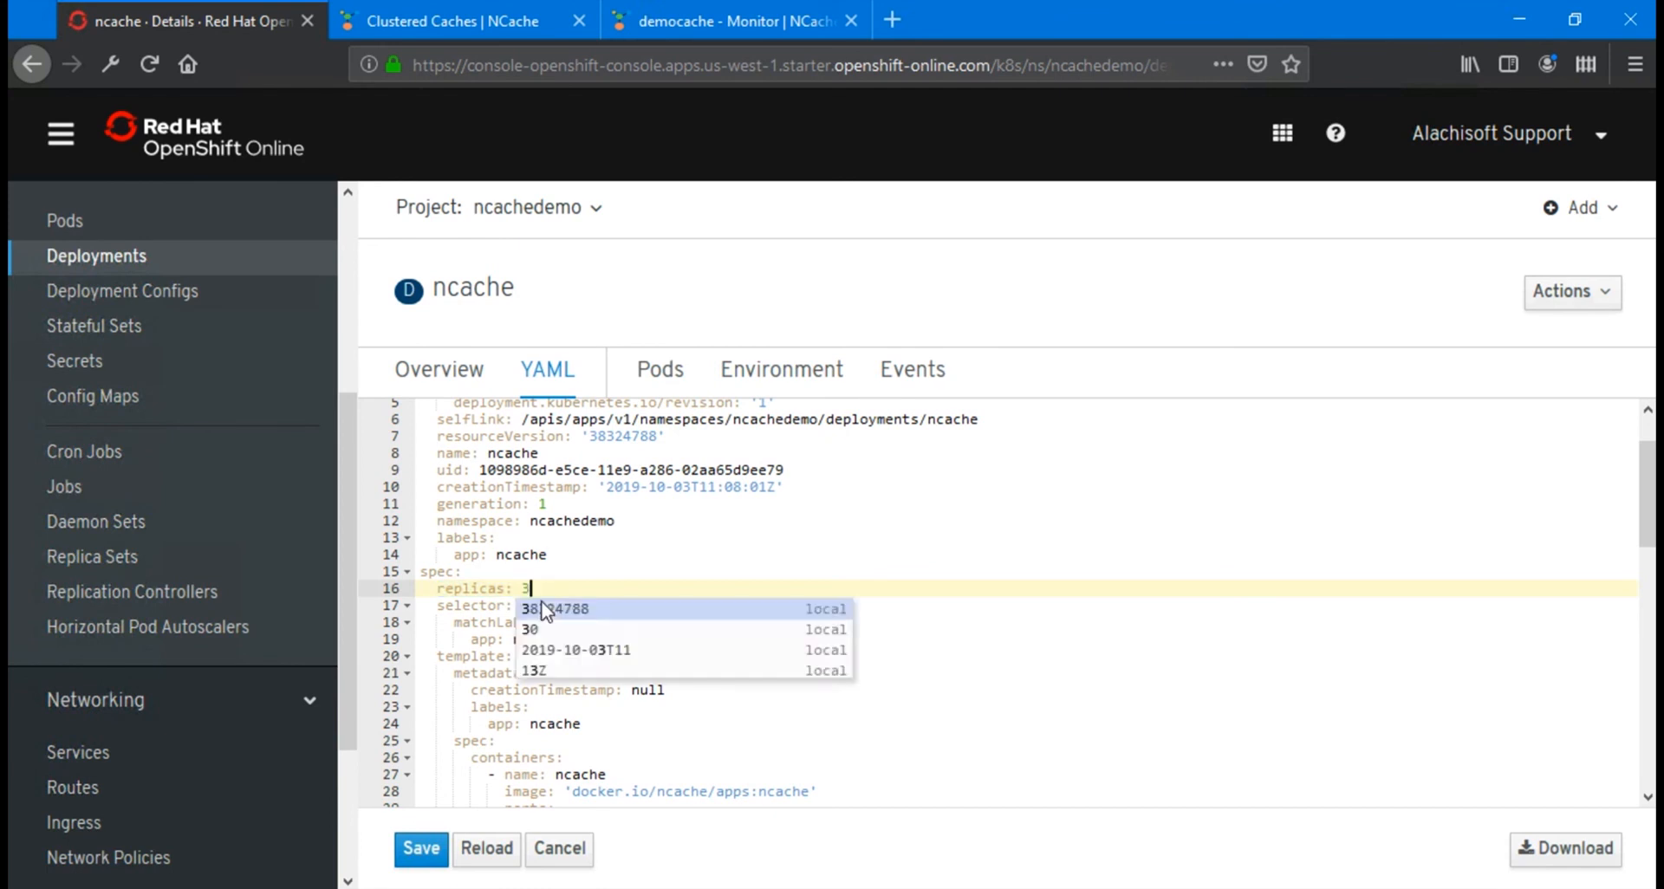
left_click(560, 852)
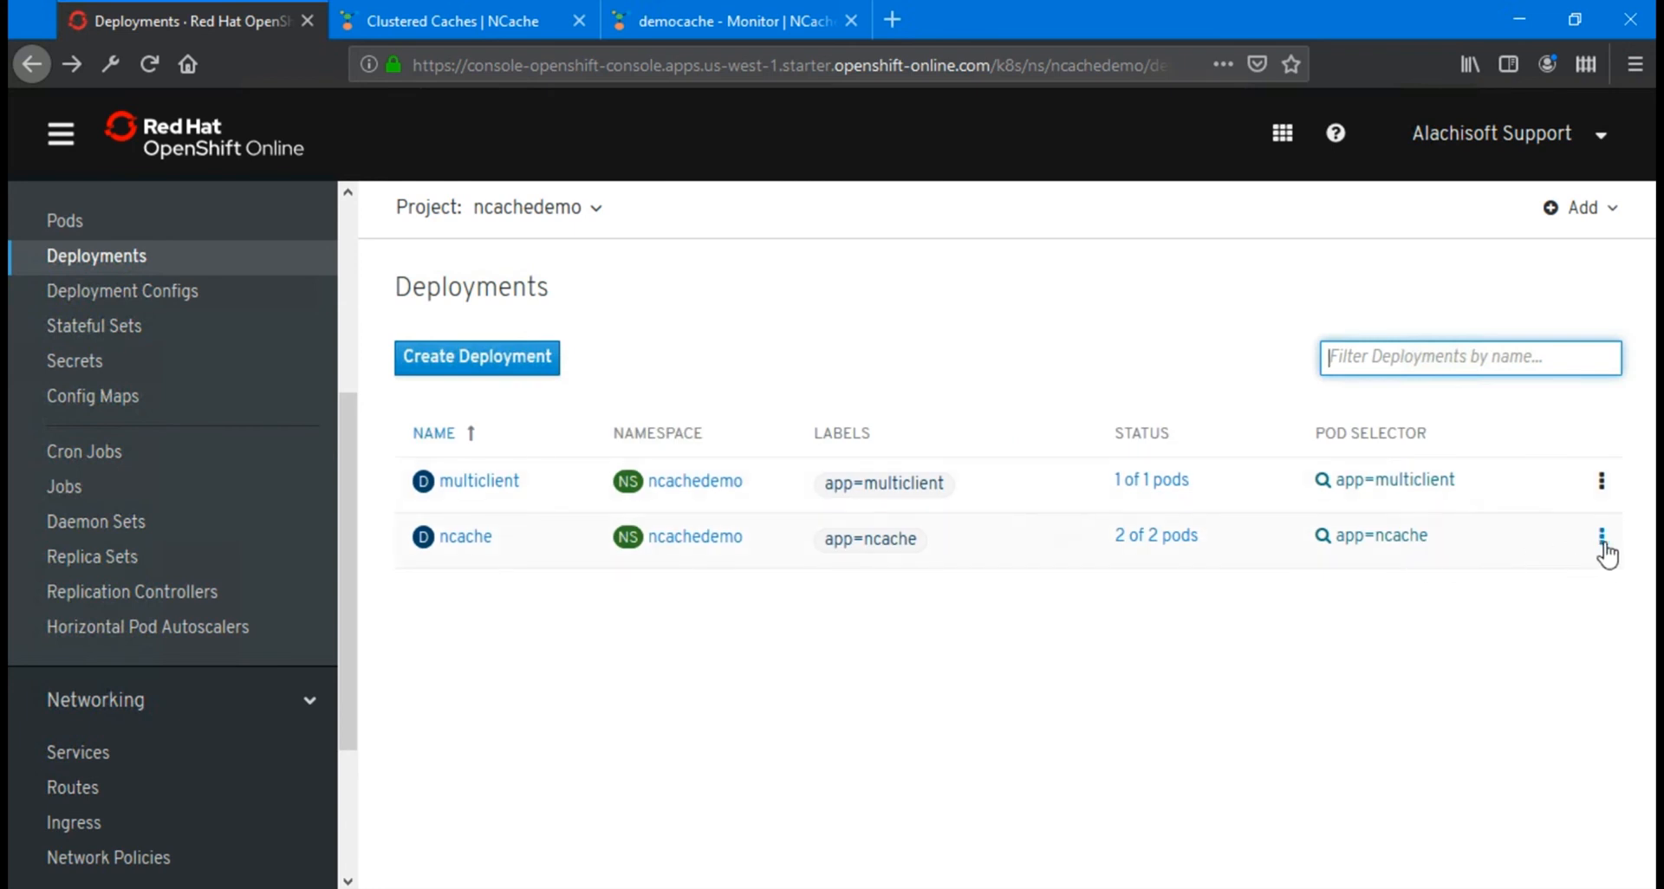
Set the ncache deployment's pod count to 3 and save it.
left_click(1601, 535)
left_click(1495, 590)
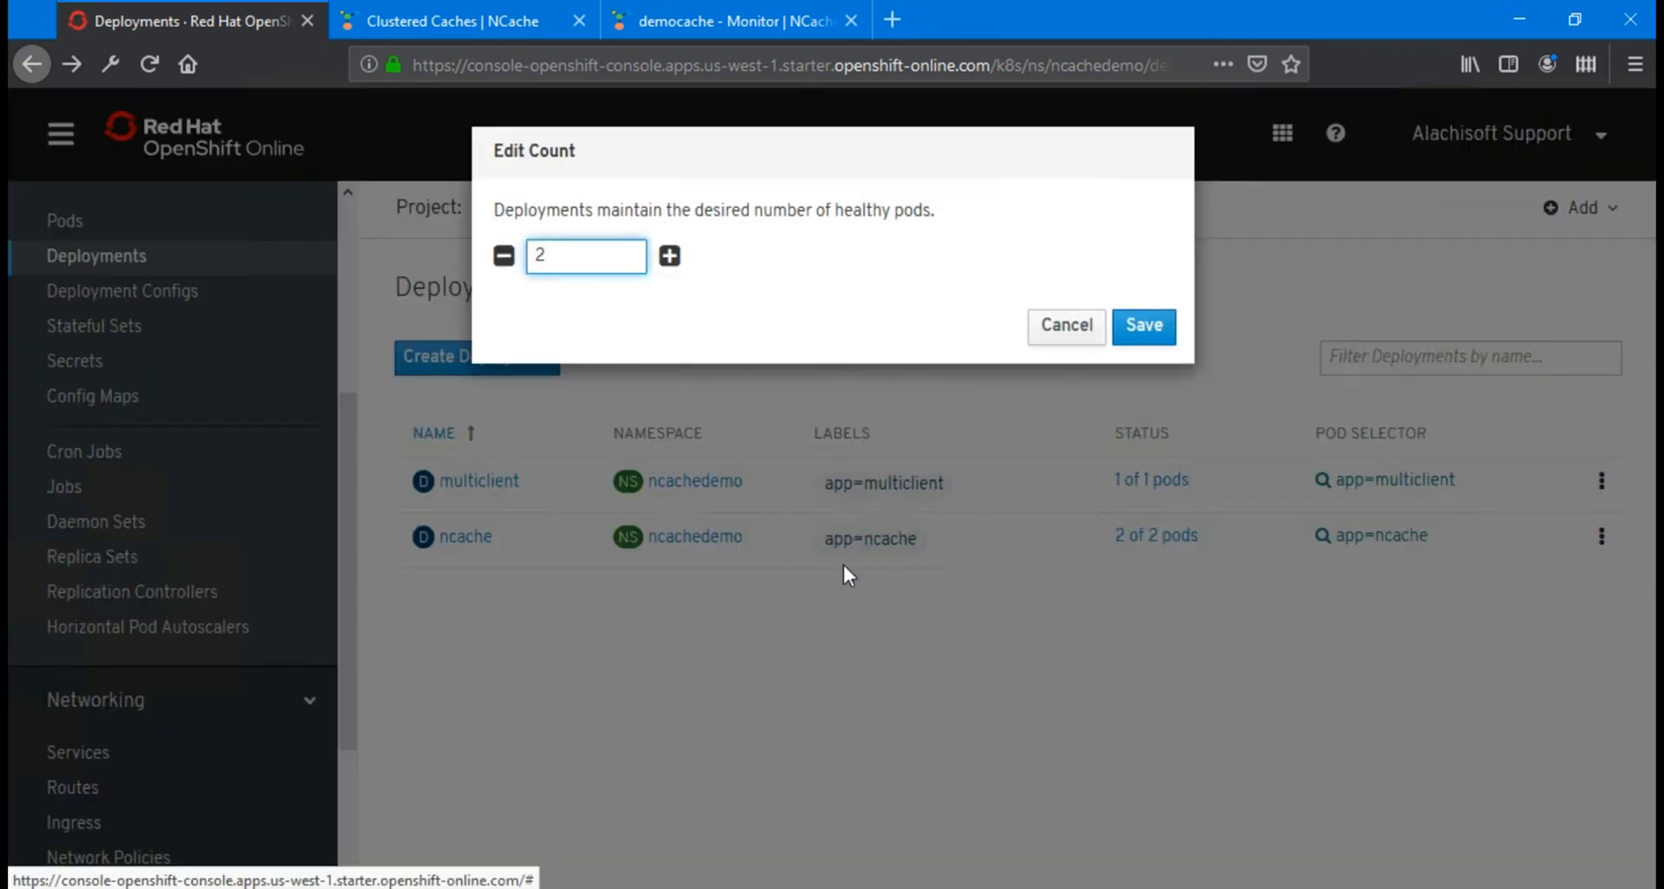
left_click(670, 256)
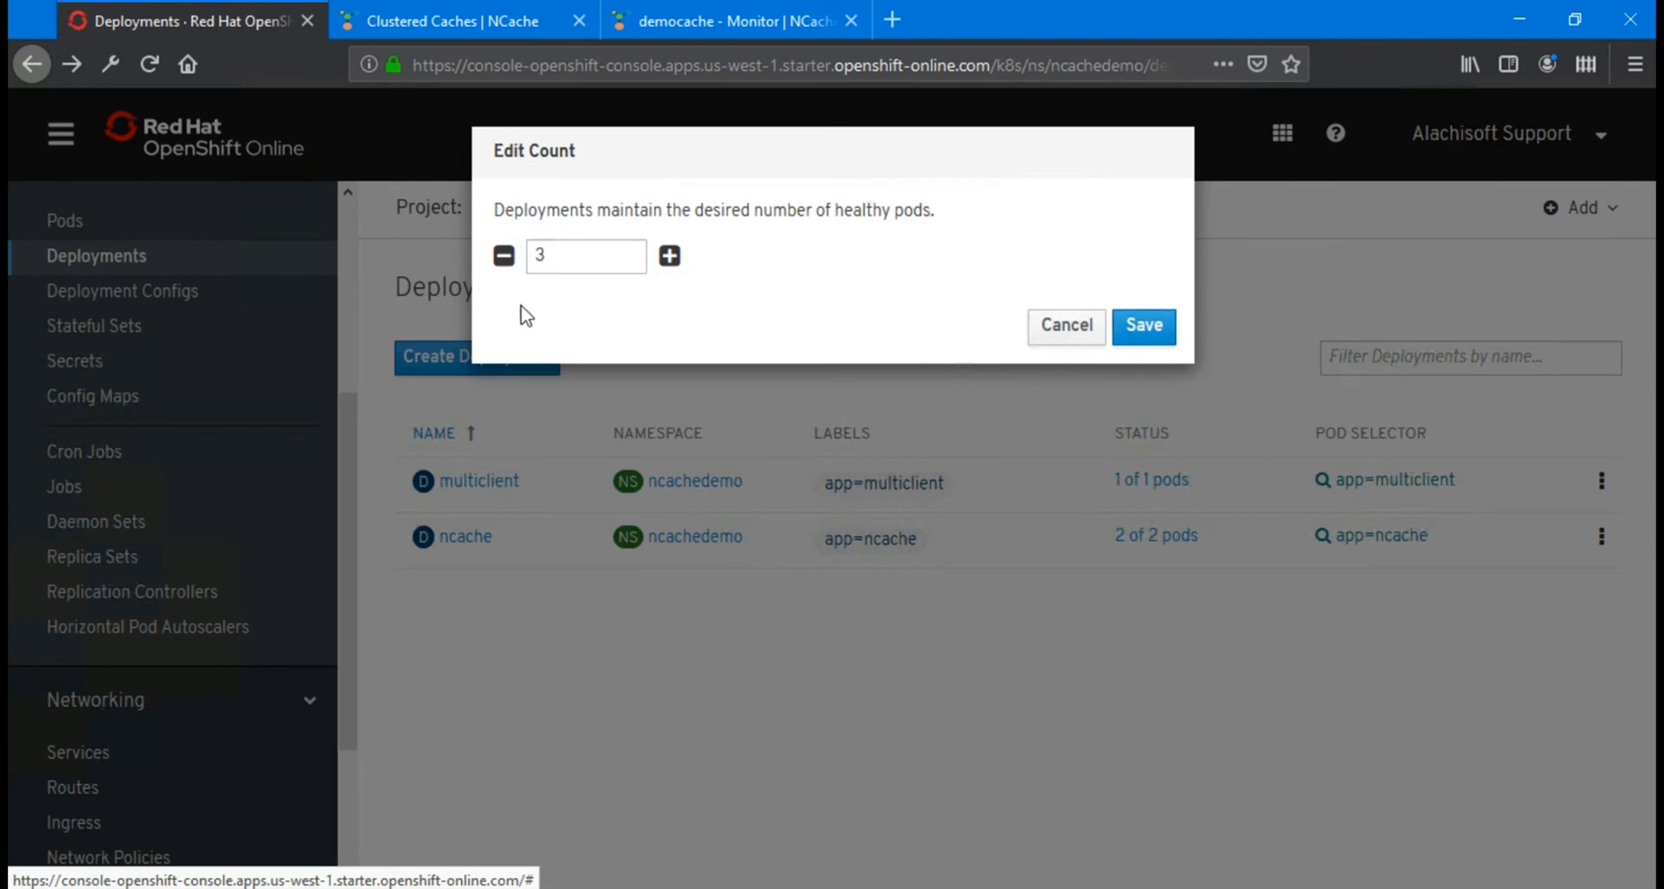
left_click(1140, 327)
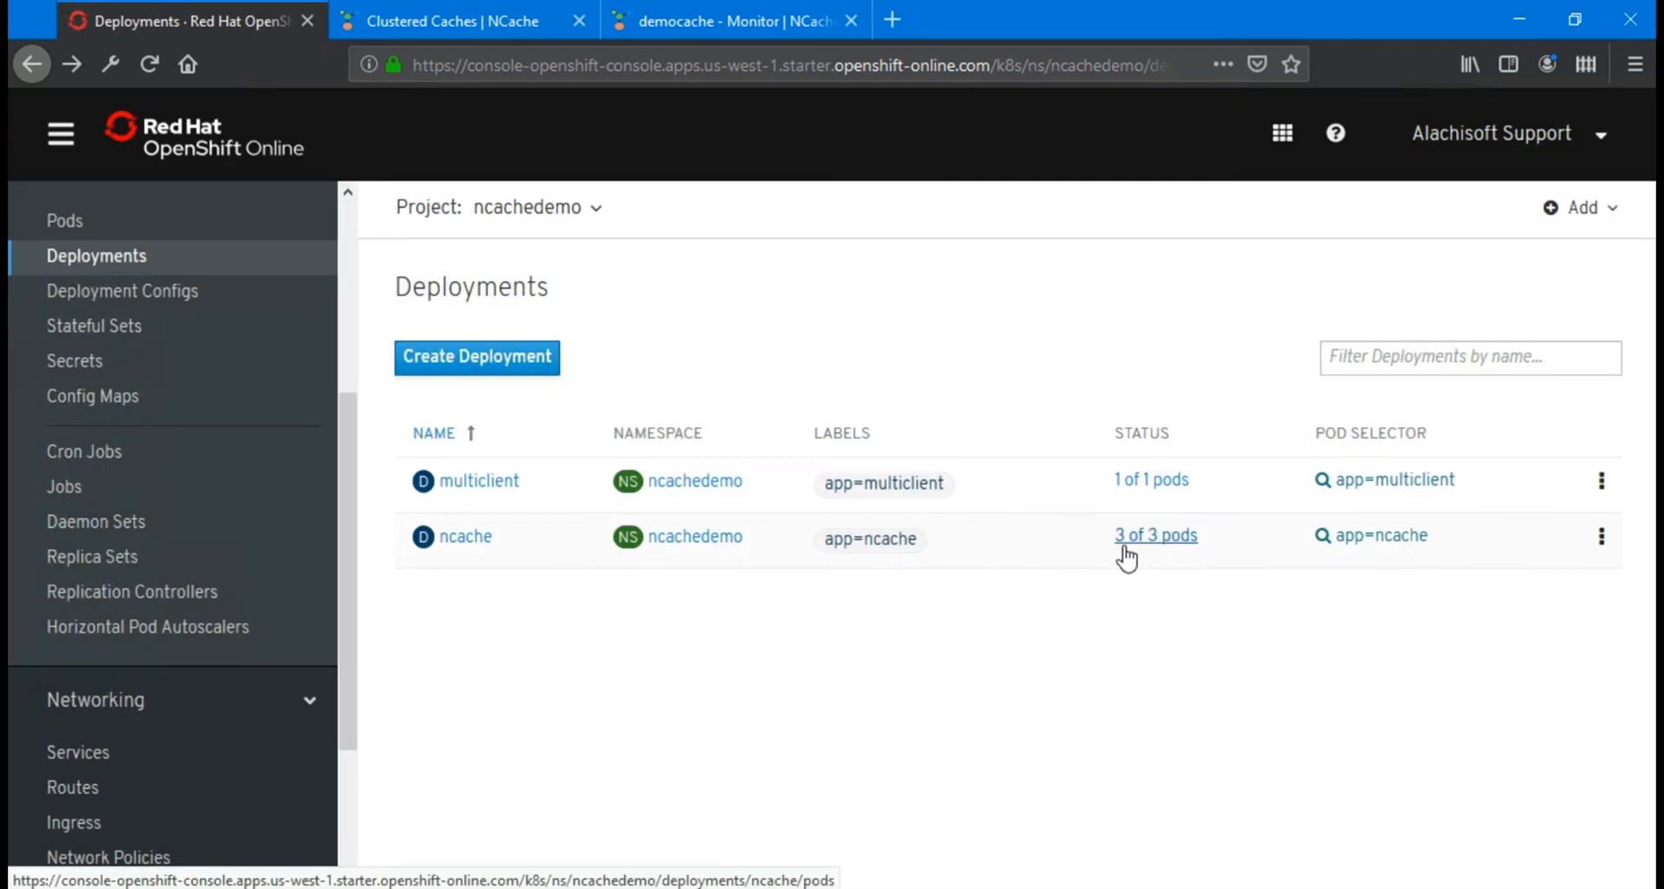
Open the ncache deployment's pod list and examine the status of its pods.
left_click(450, 545)
left_click(661, 384)
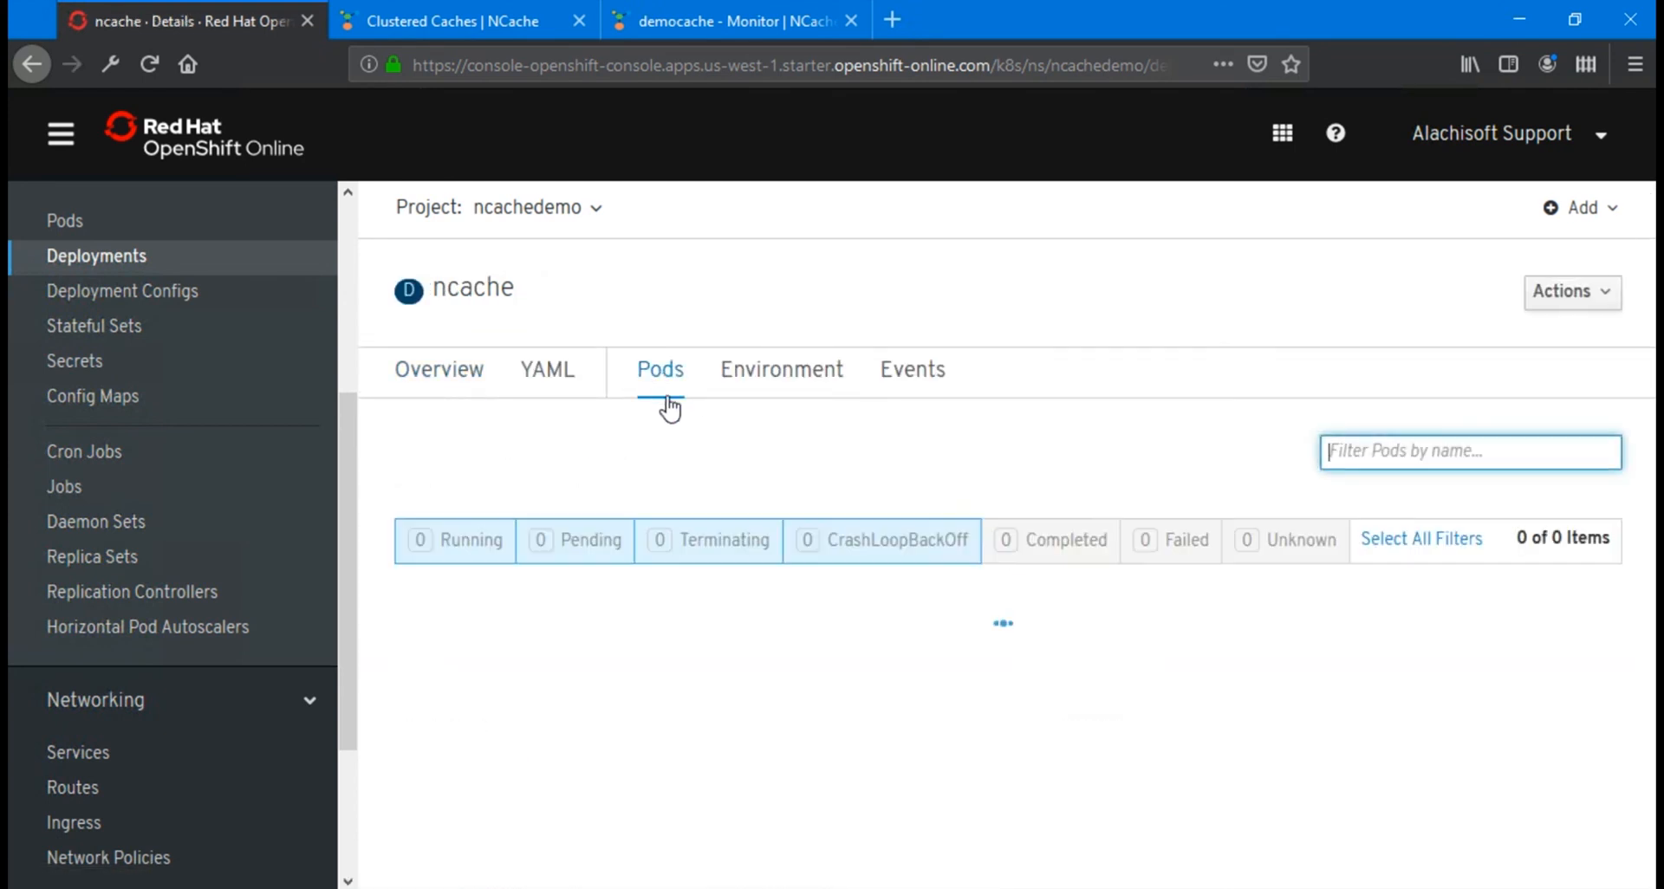
scroll(971, 674, "down", 1)
scroll(970, 674, "down", 1)
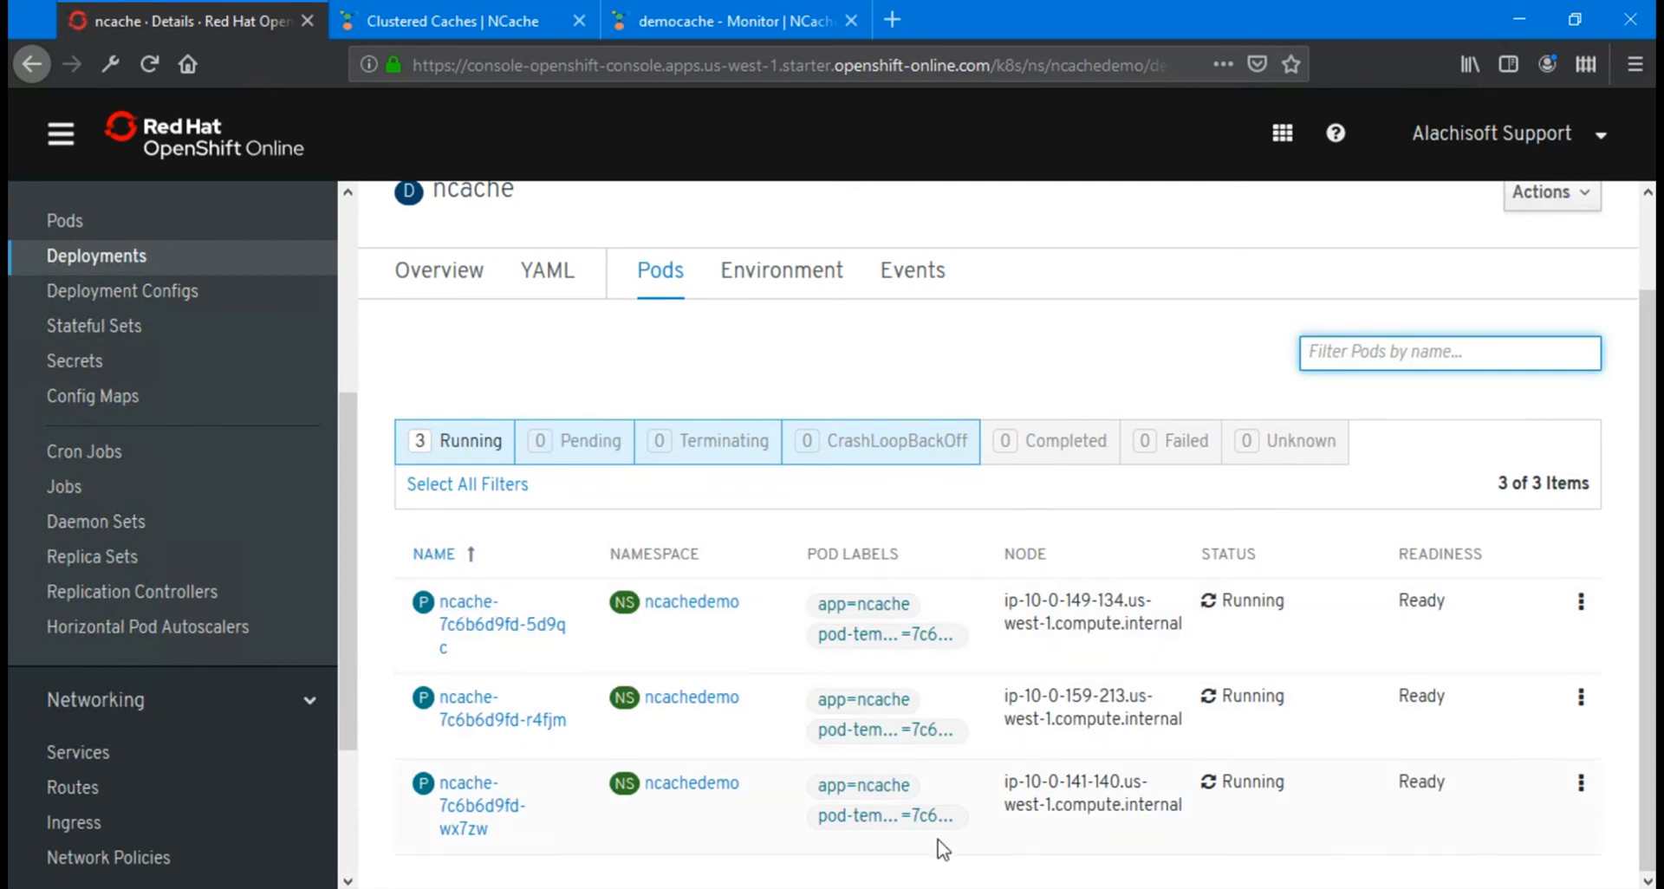
Switch to the first command prompt, run oc get pods -o wide, and highlight the multiclient pod's name.
left_click(539, 825)
key("Up")
key("Up")
key("Return")
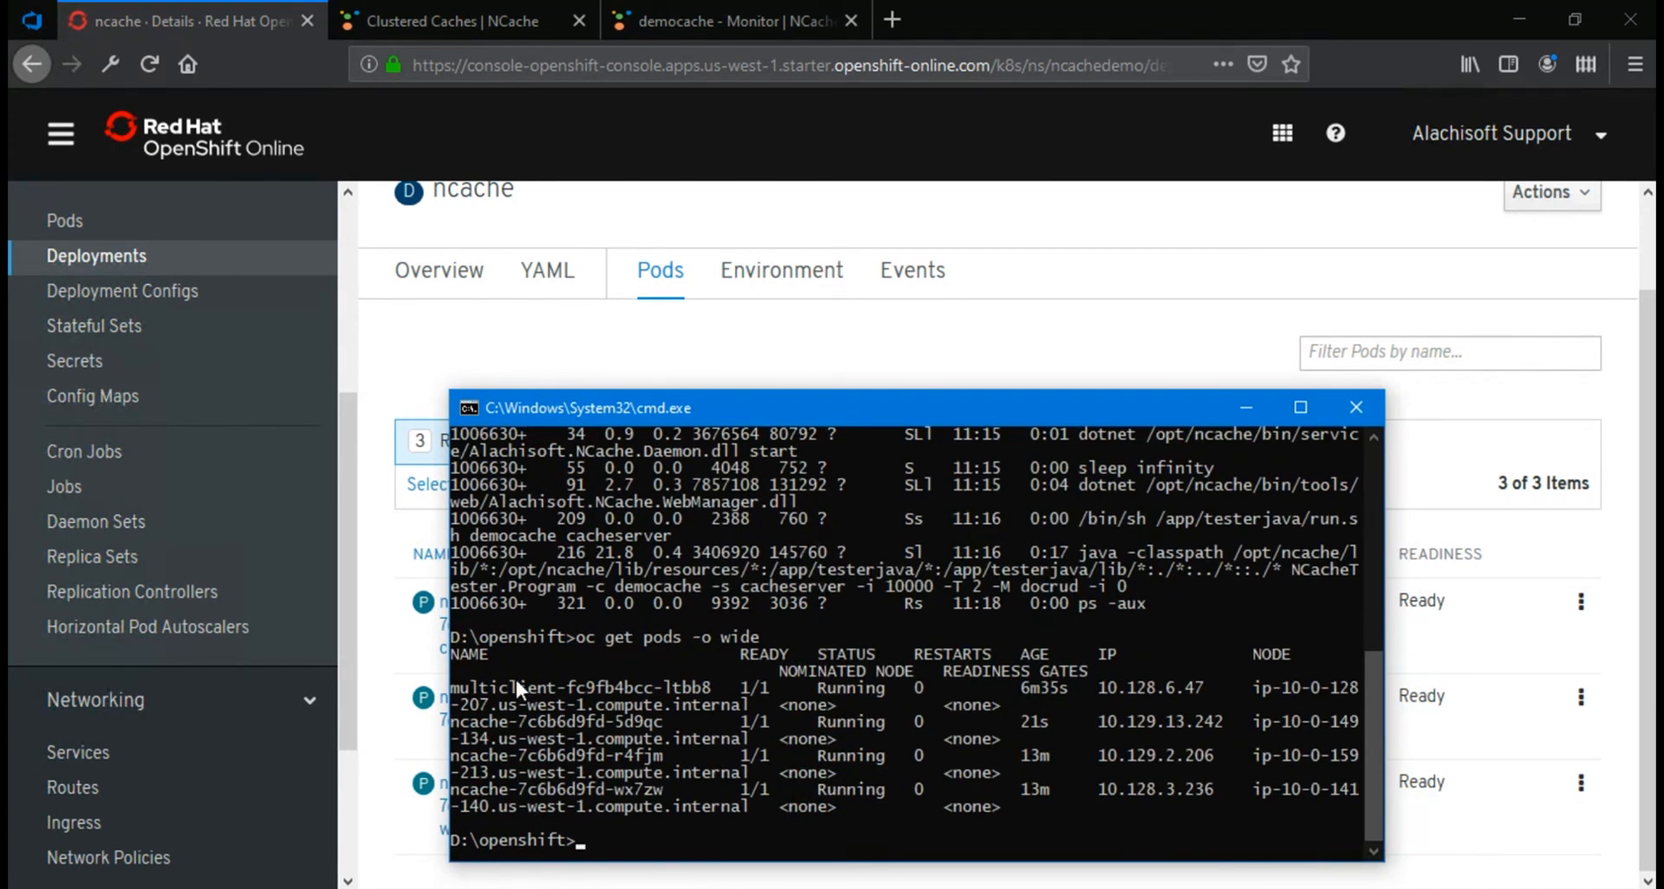
left_click_drag(469, 687, 684, 684)
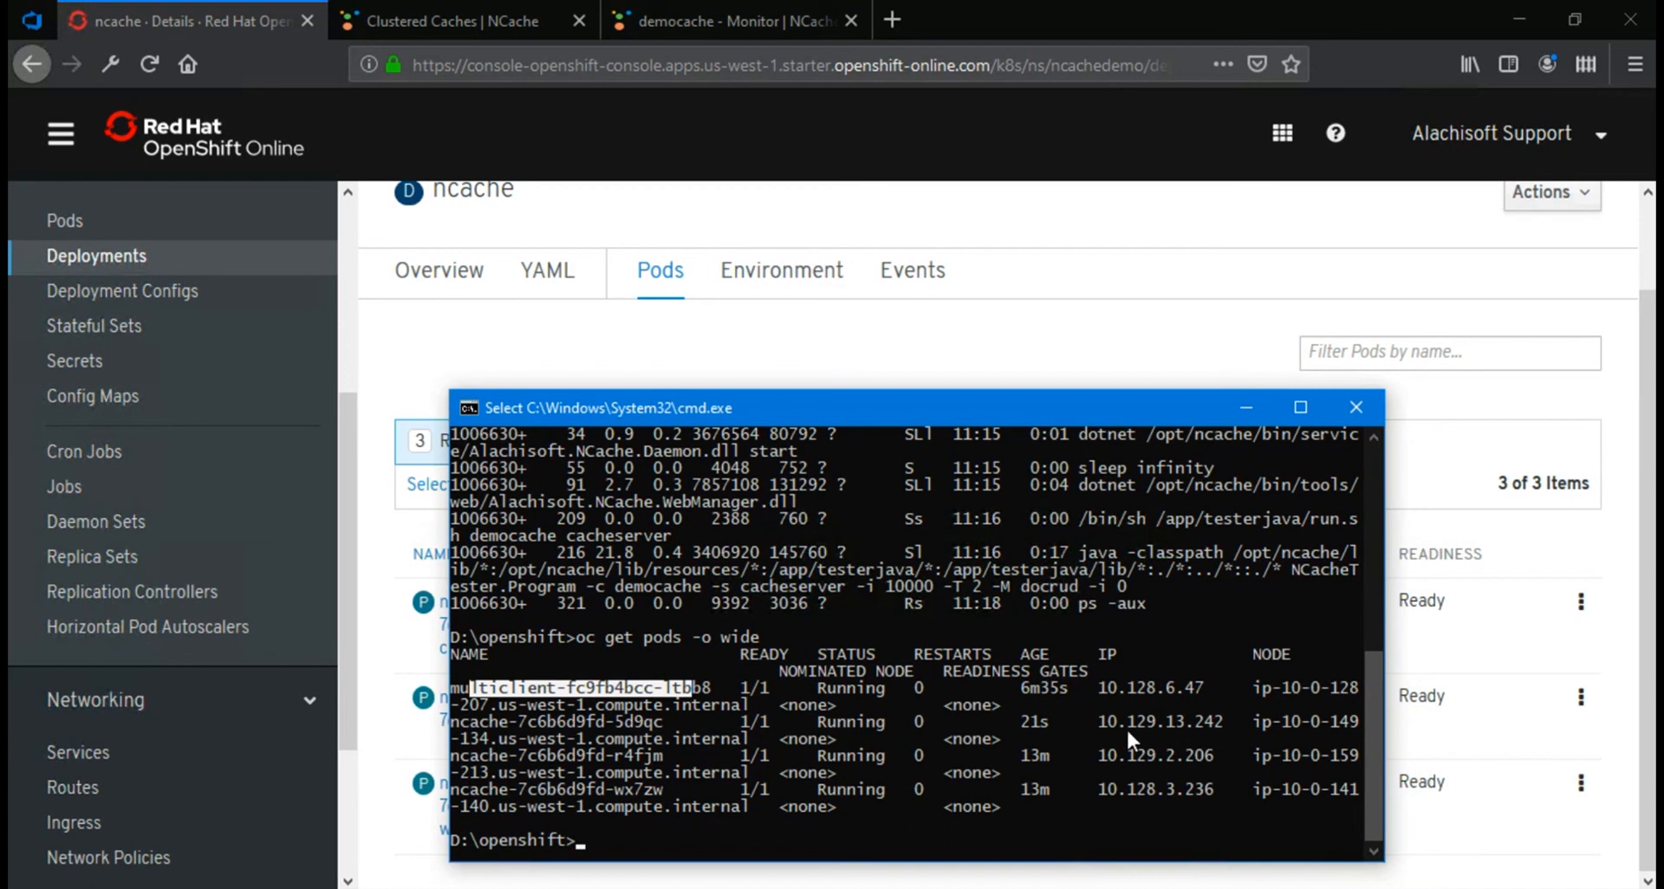
Copy the IP address of the new pod ncache-7c6b6d9fd-5d9qc from the pod list.
left_click_drag(1100, 720, 1221, 721)
key("ctrl+c")
right_click(1220, 721)
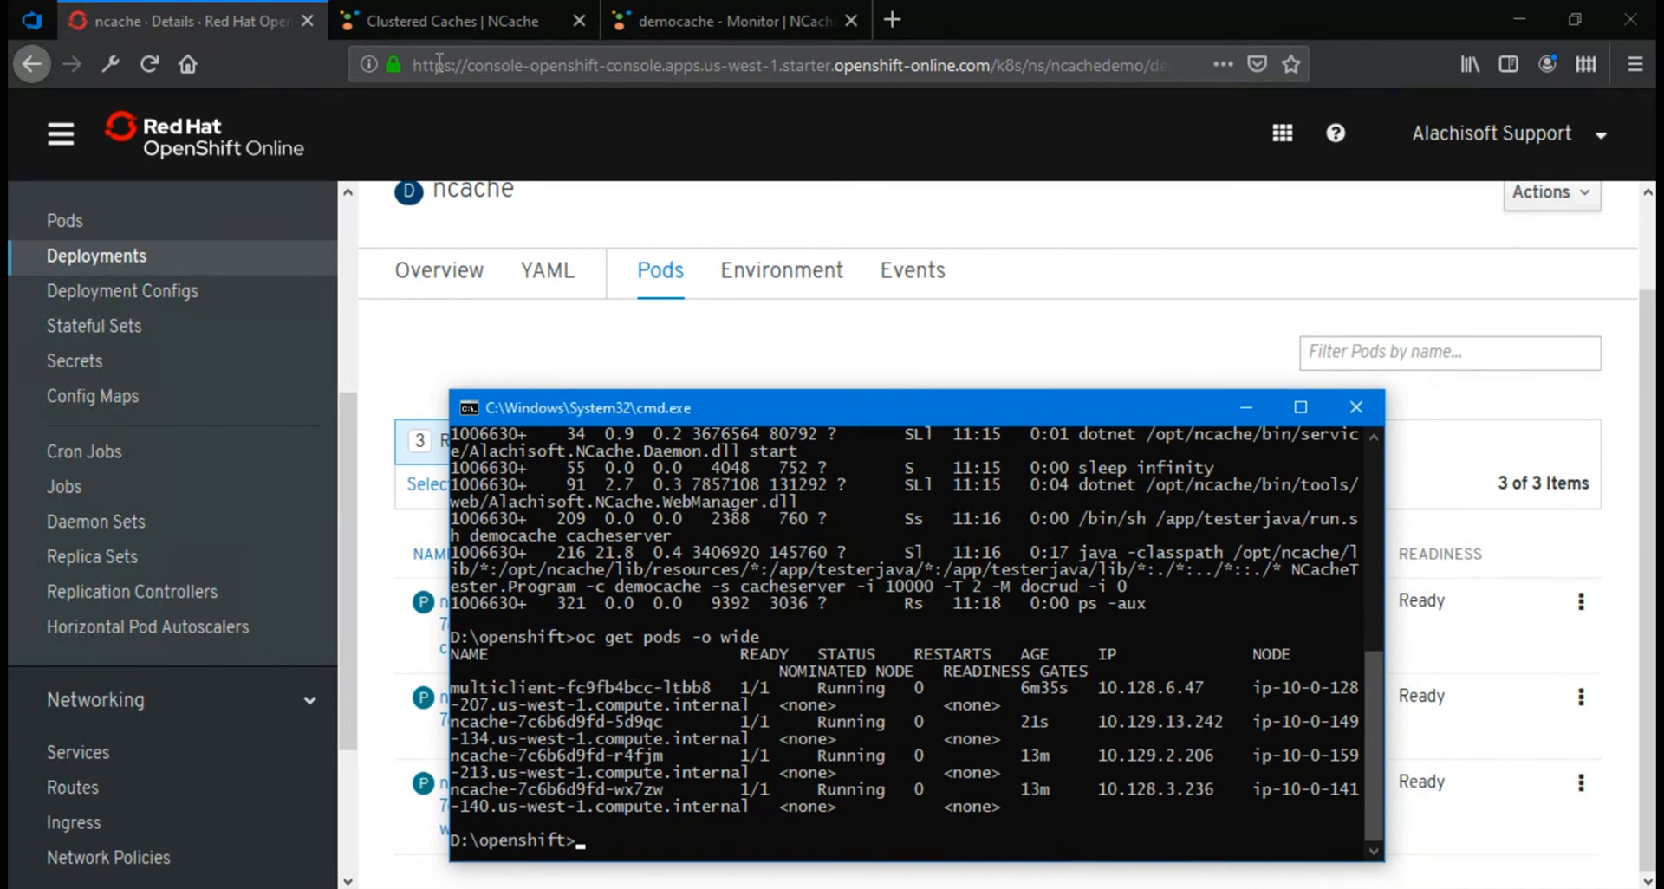
Open democache's details in NCache, add 10.129.13.242 as a server node, and start the cache on that node.
left_click(456, 23)
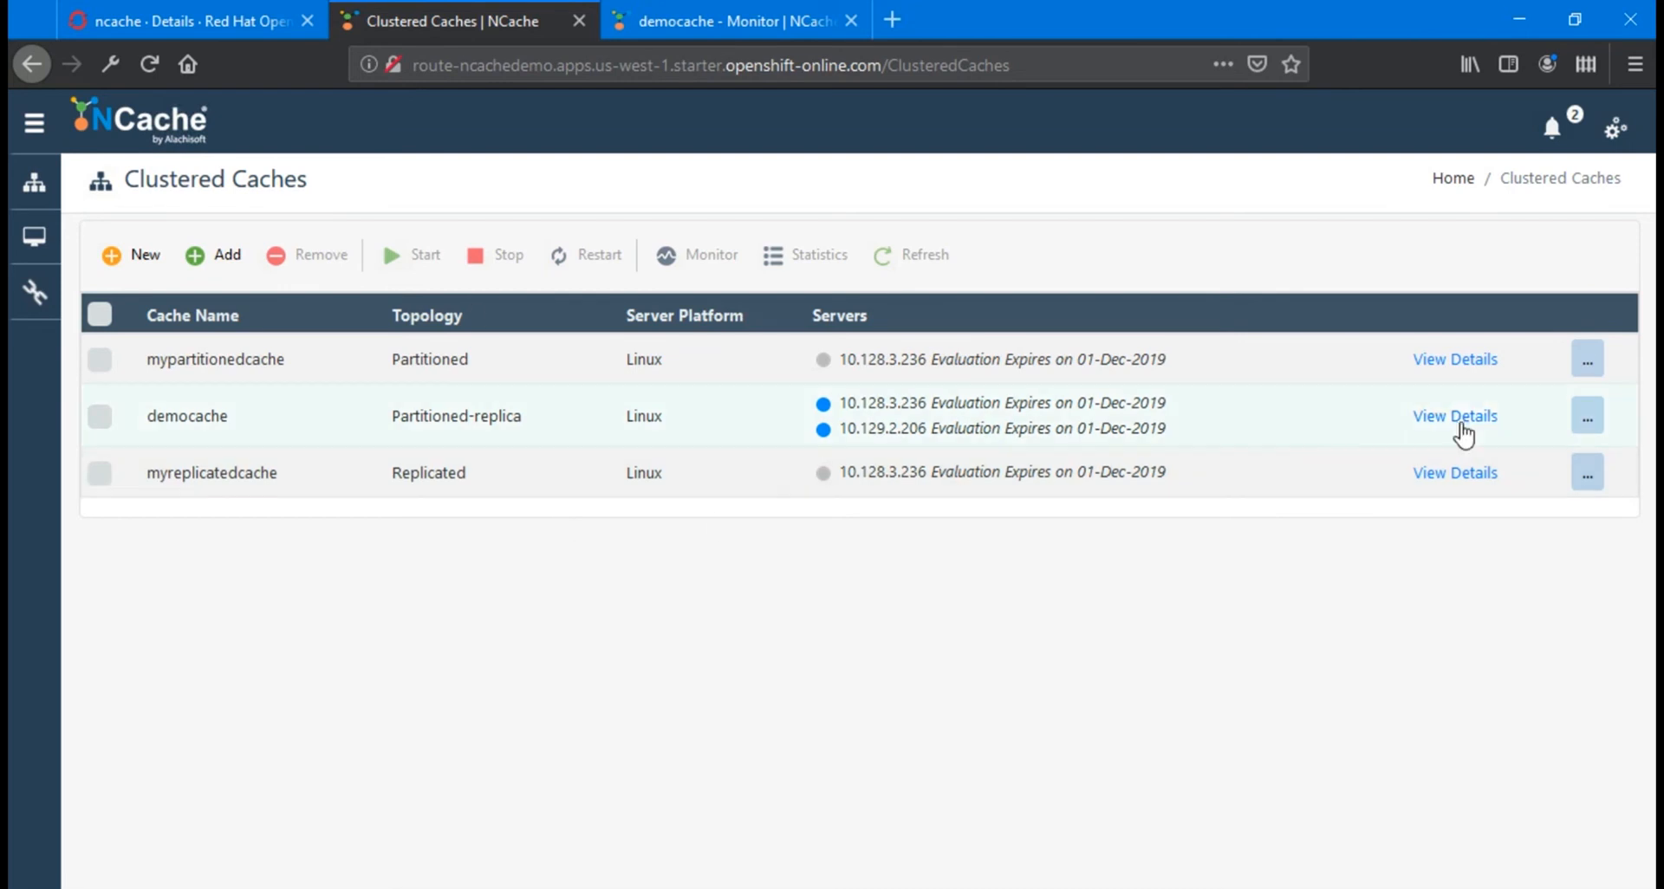
left_click(1471, 421)
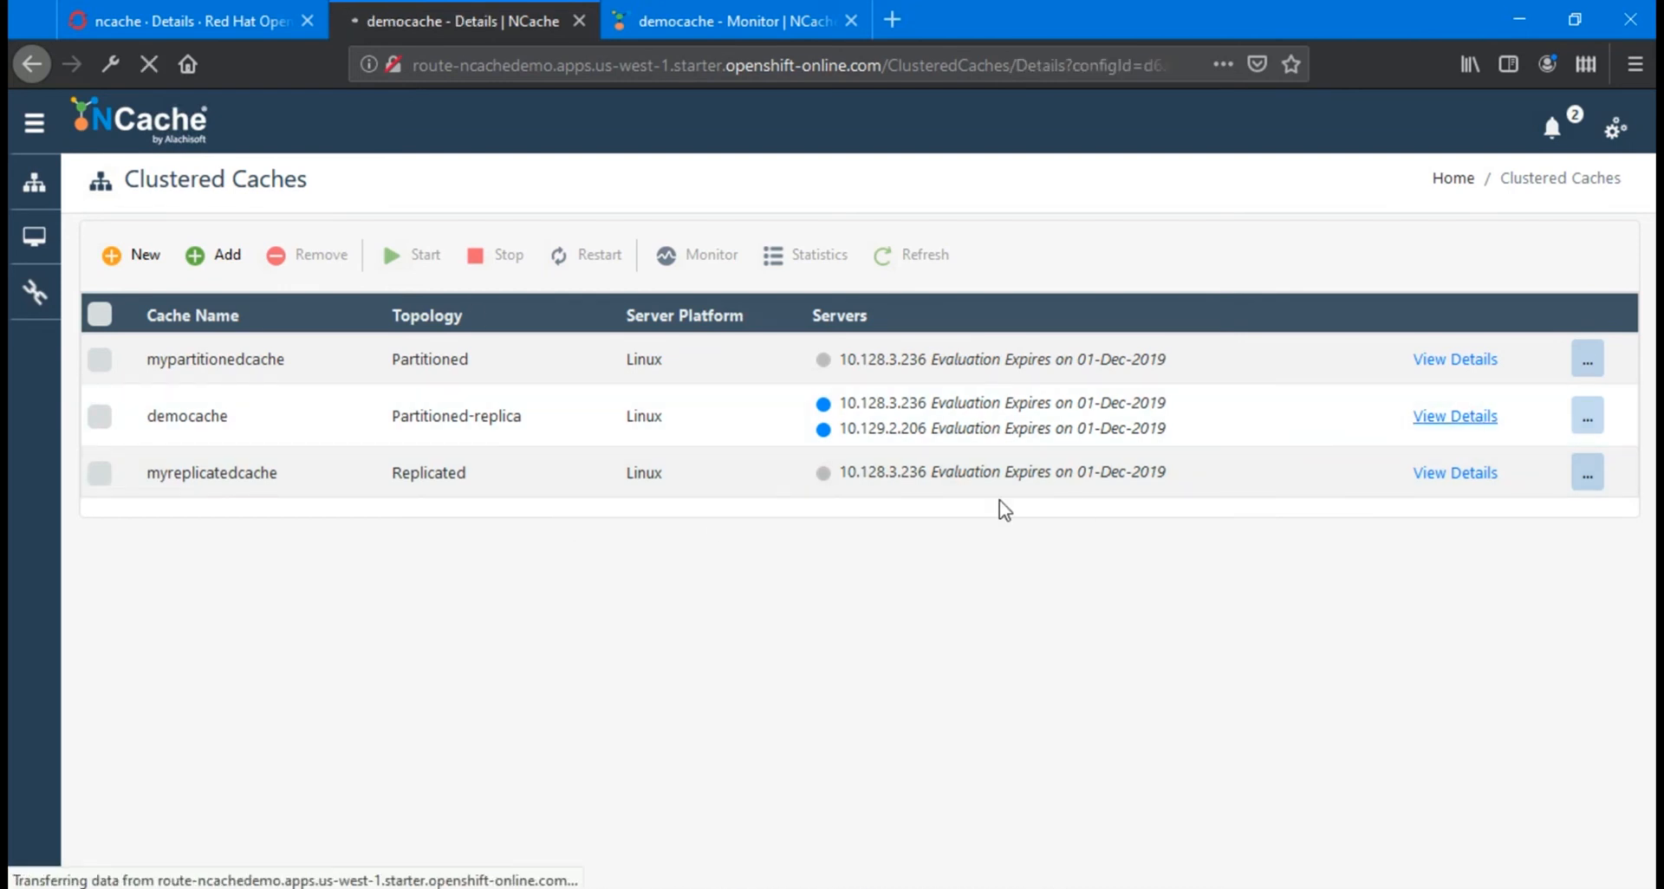
scroll(416, 594, "down", 3)
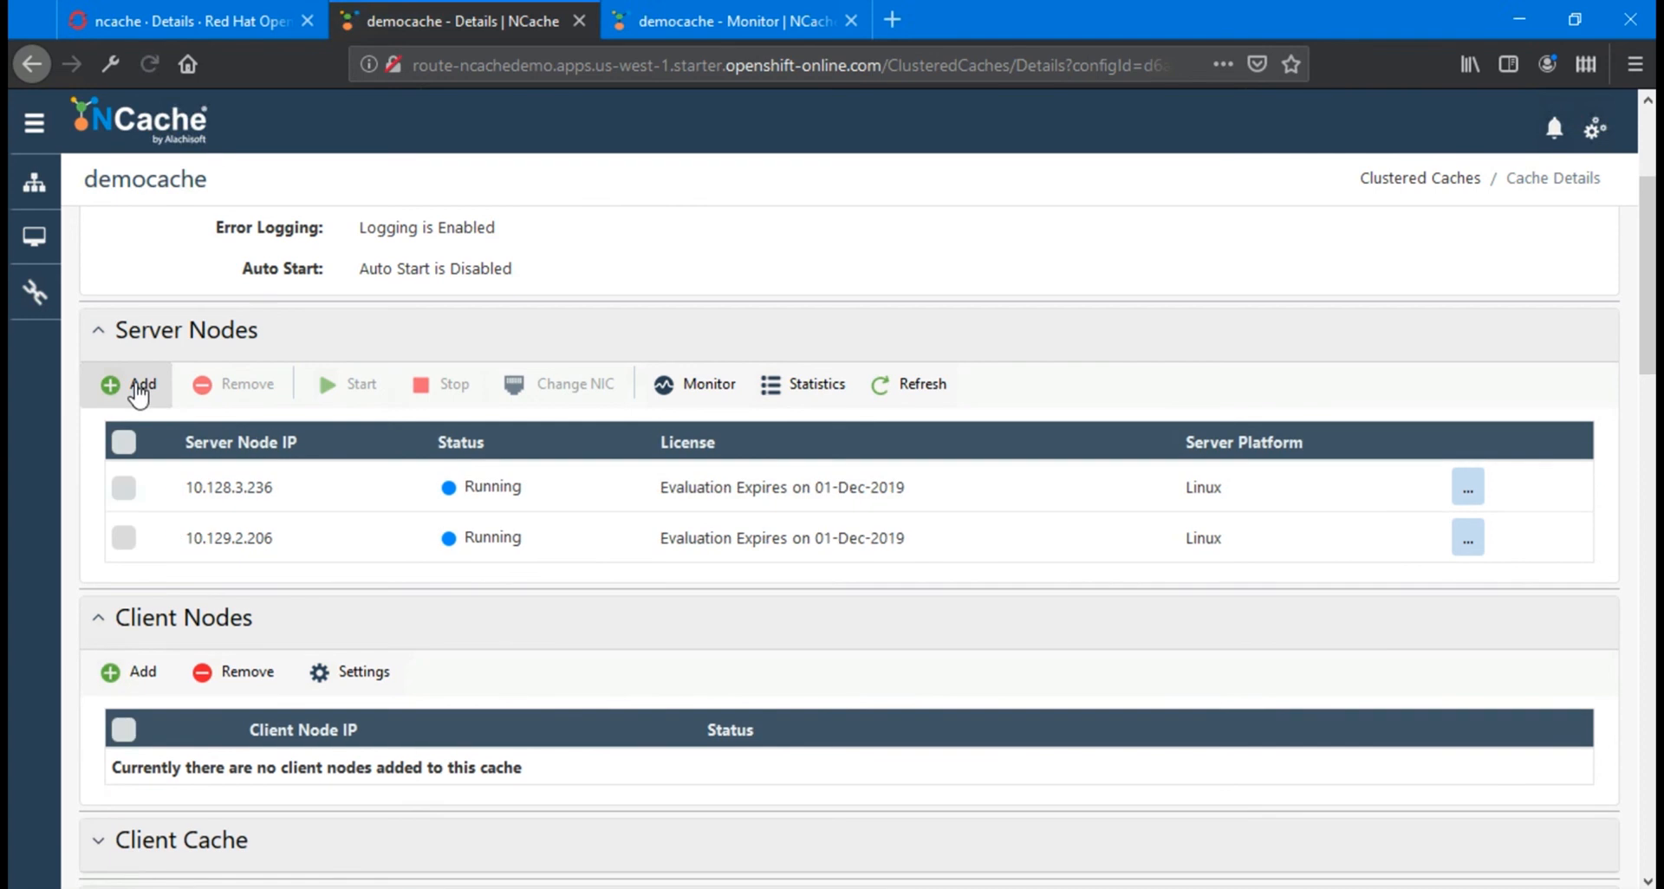
left_click(139, 388)
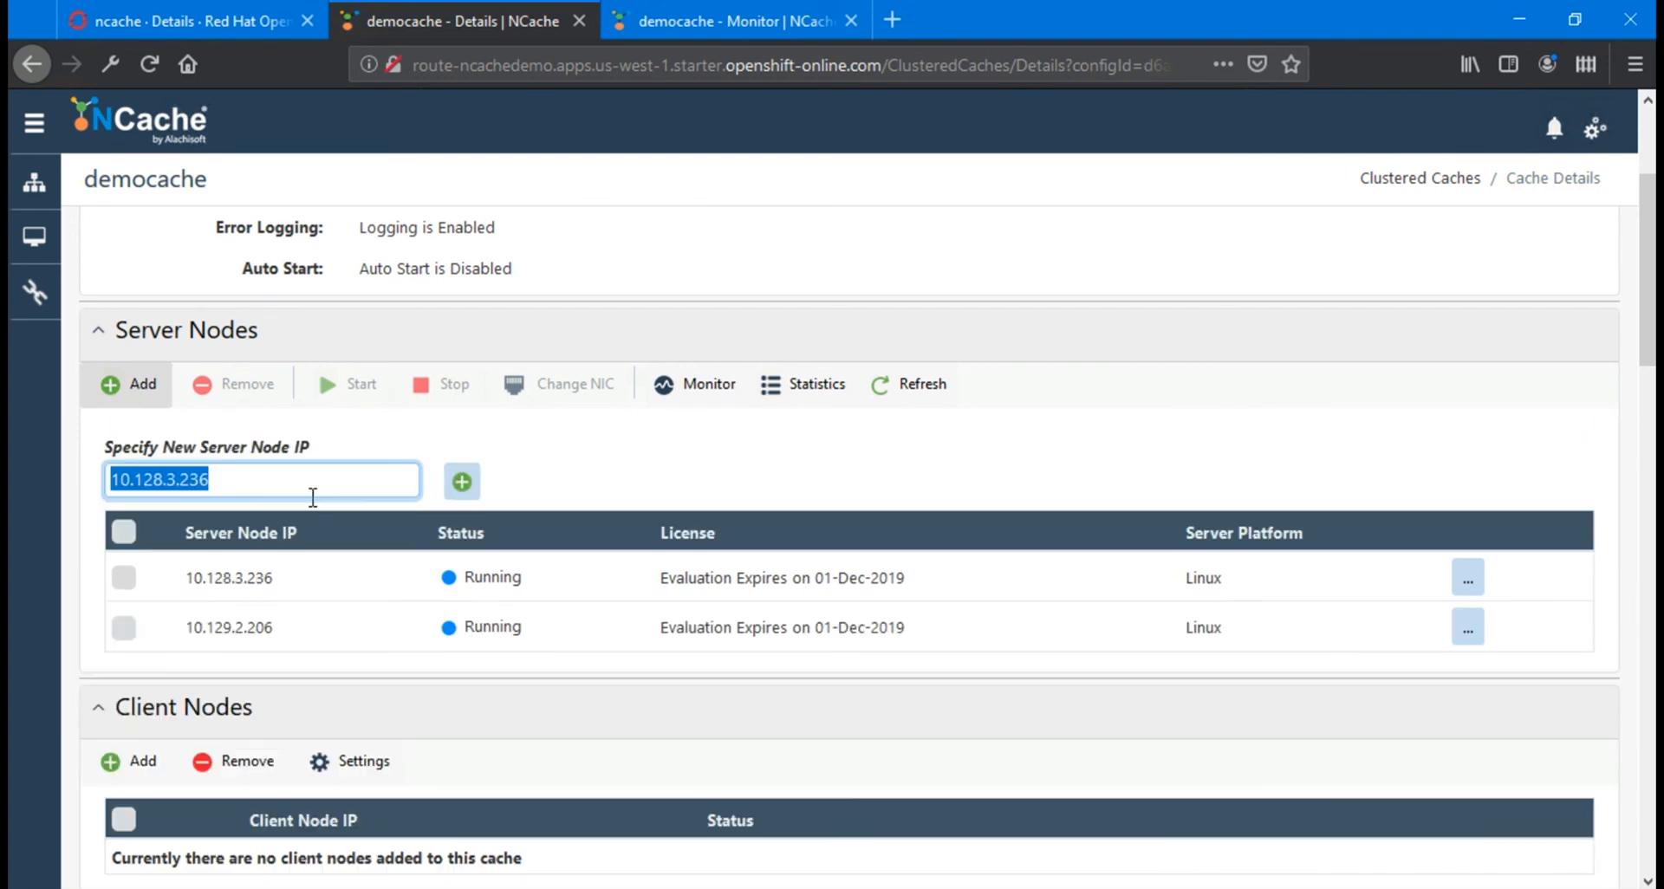
key("ctrl+v")
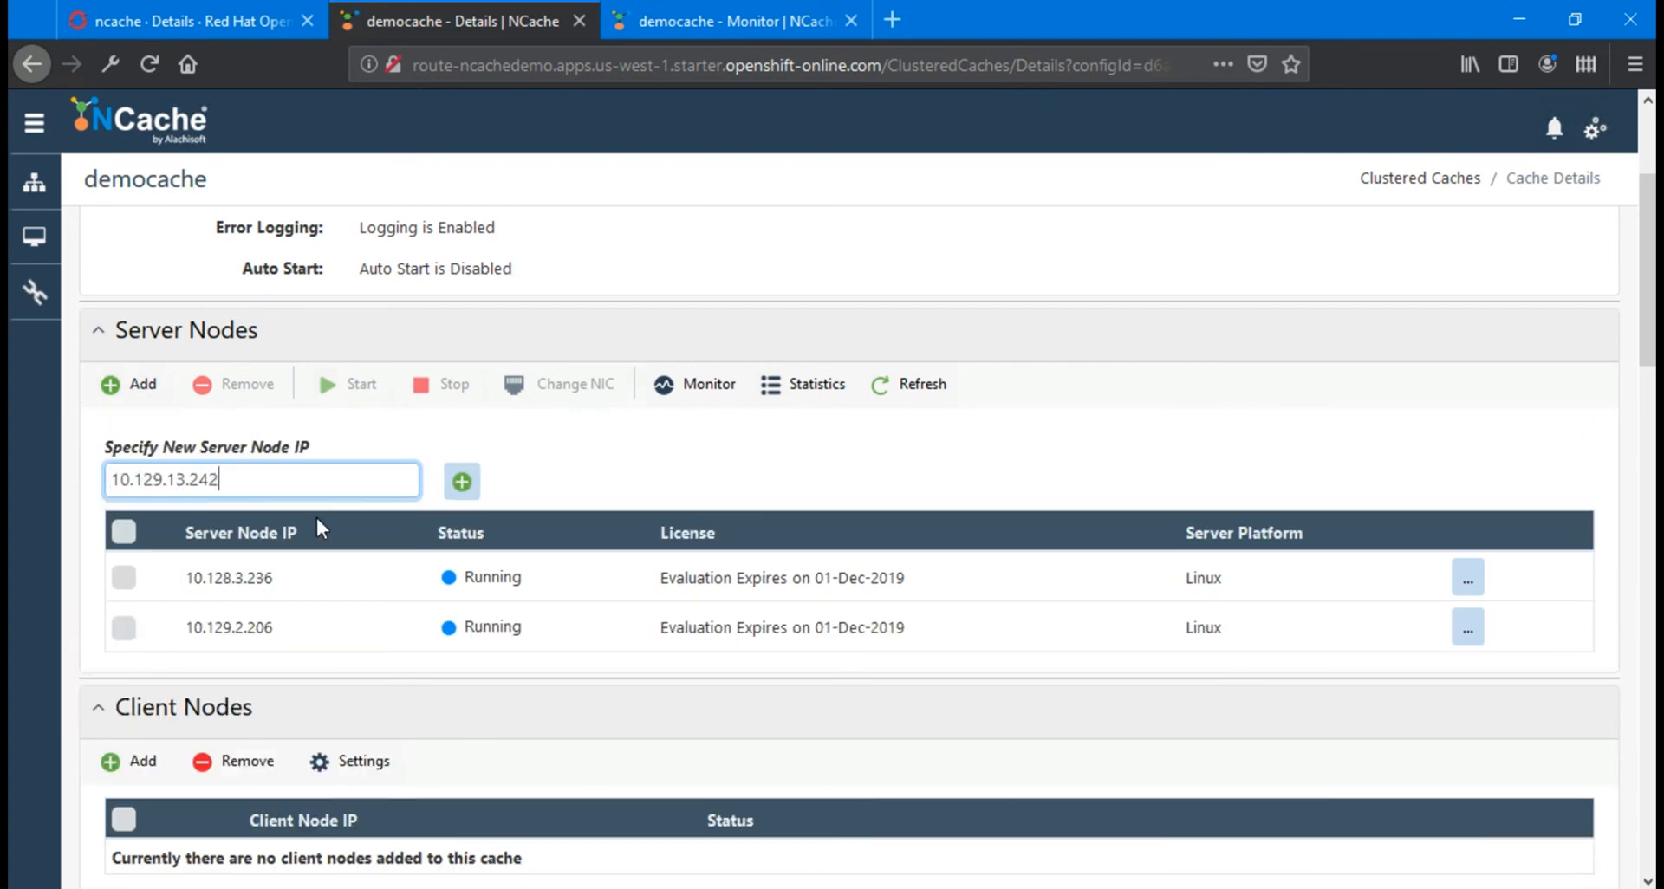
left_click(462, 483)
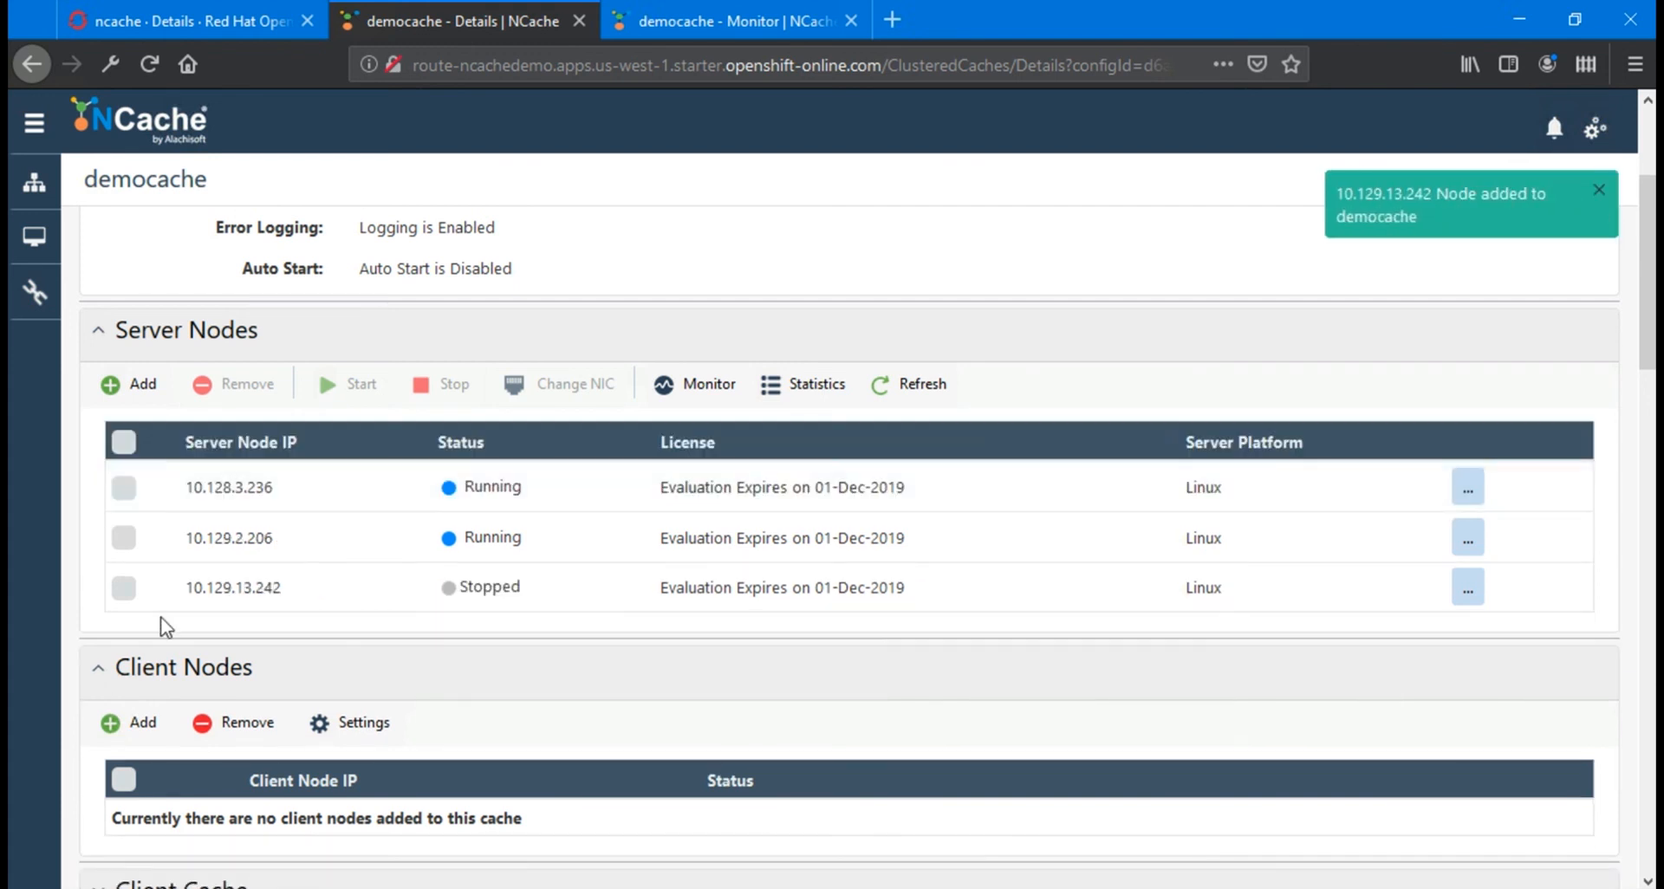
left_click(123, 596)
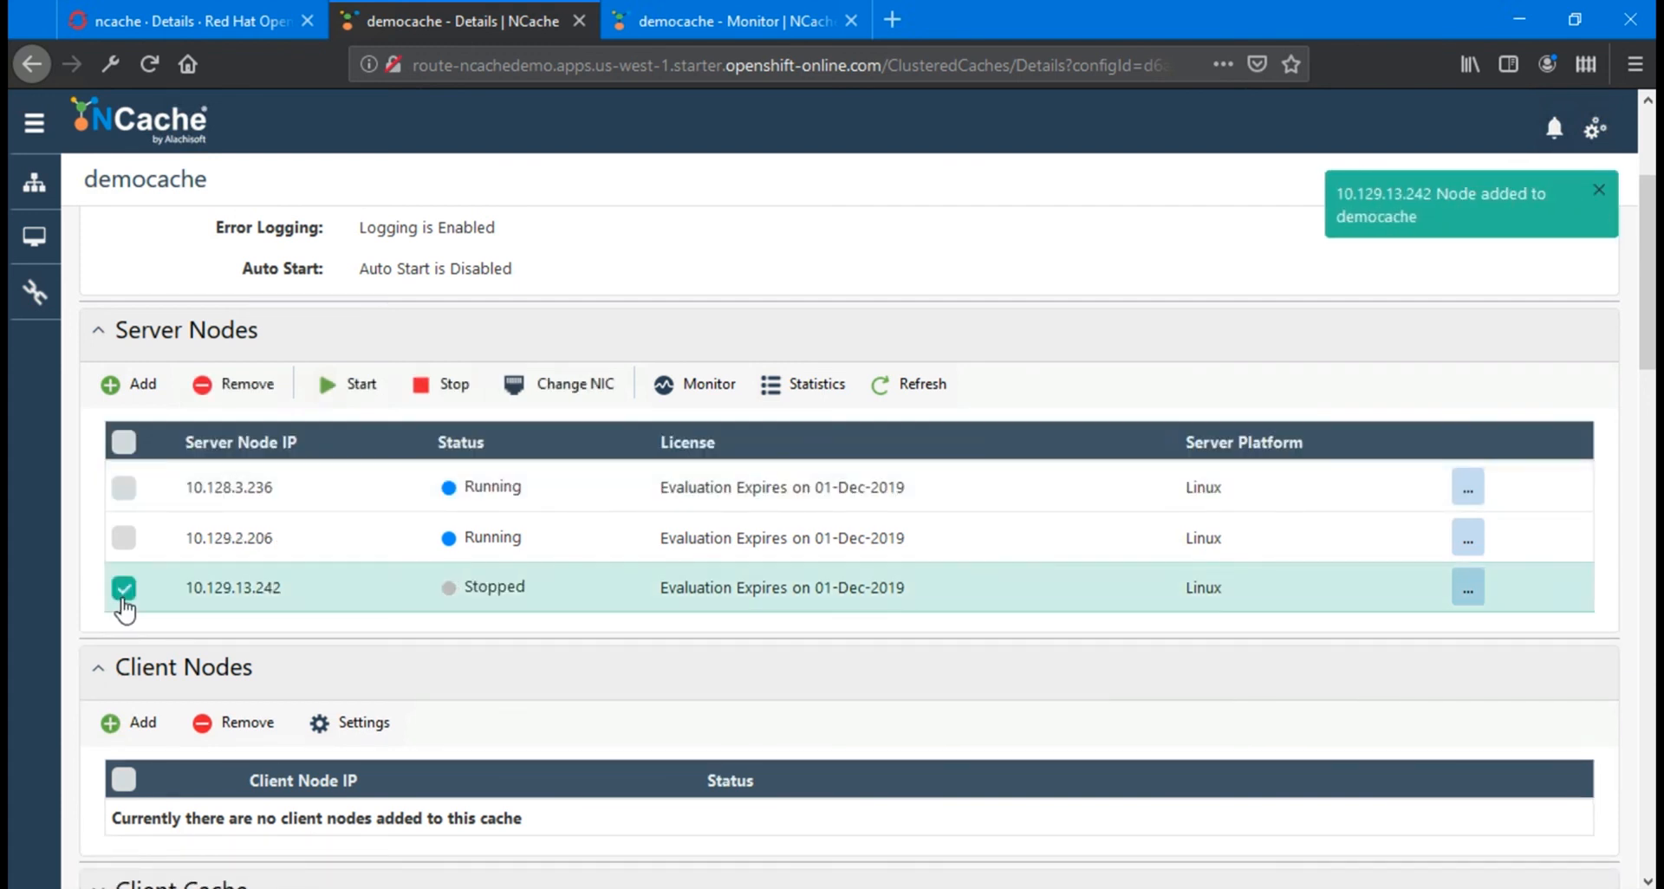
left_click(341, 386)
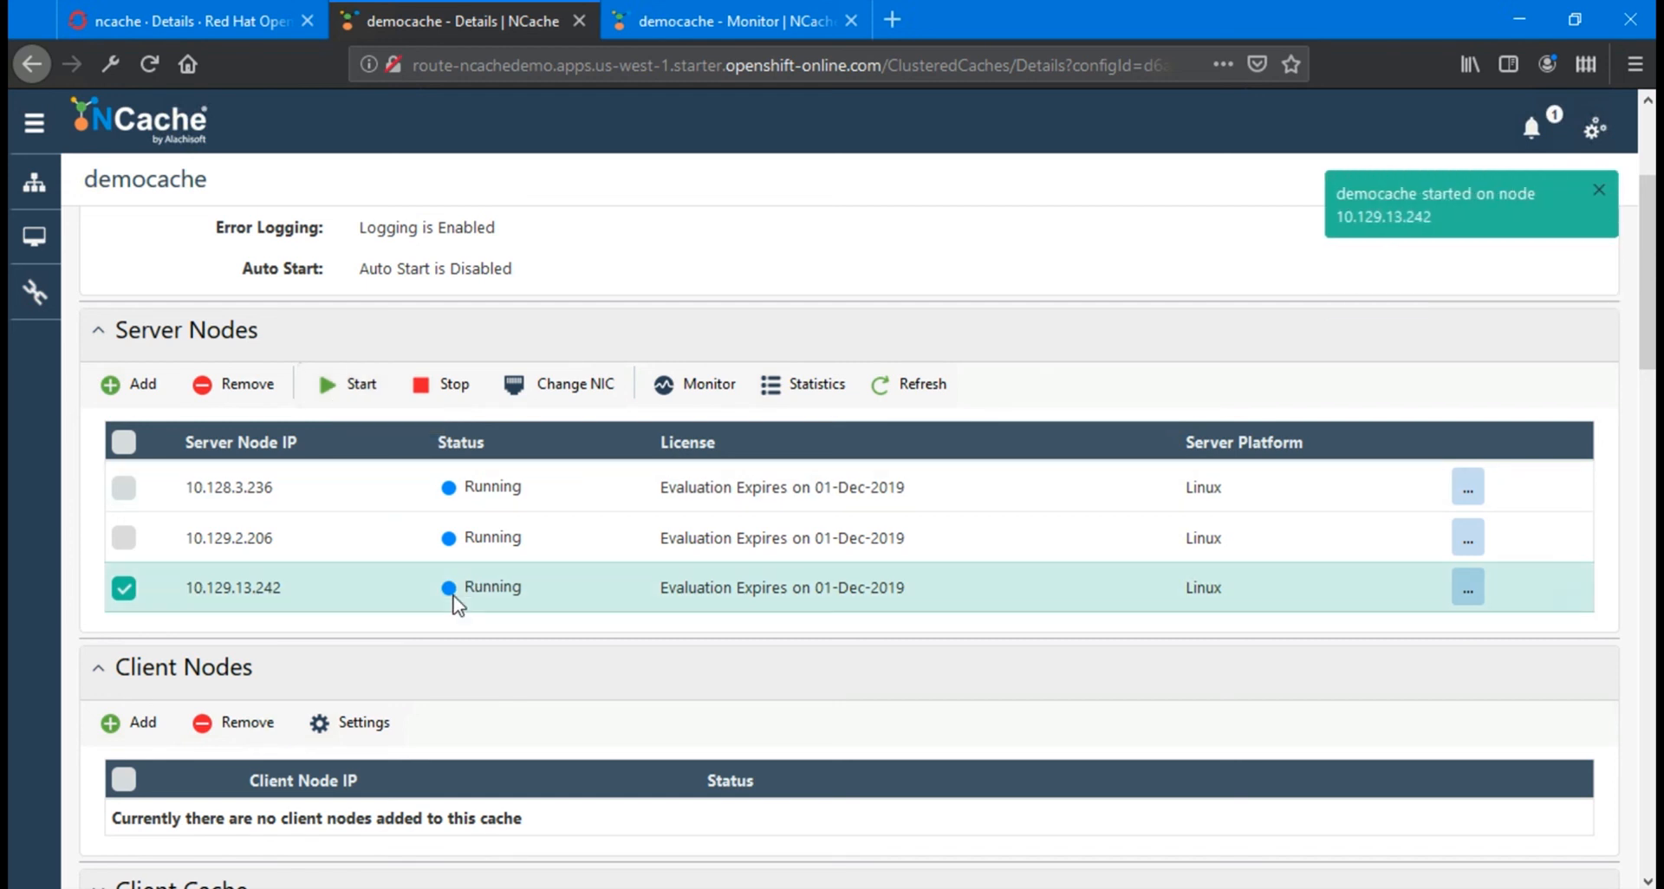
Switch to the democache monitor and examine the server counters in the Report Dashboard and the Cluster Health in the Server Dashboard.
left_click(701, 26)
scroll(824, 416, "up", 2)
scroll(824, 416, "up", 5)
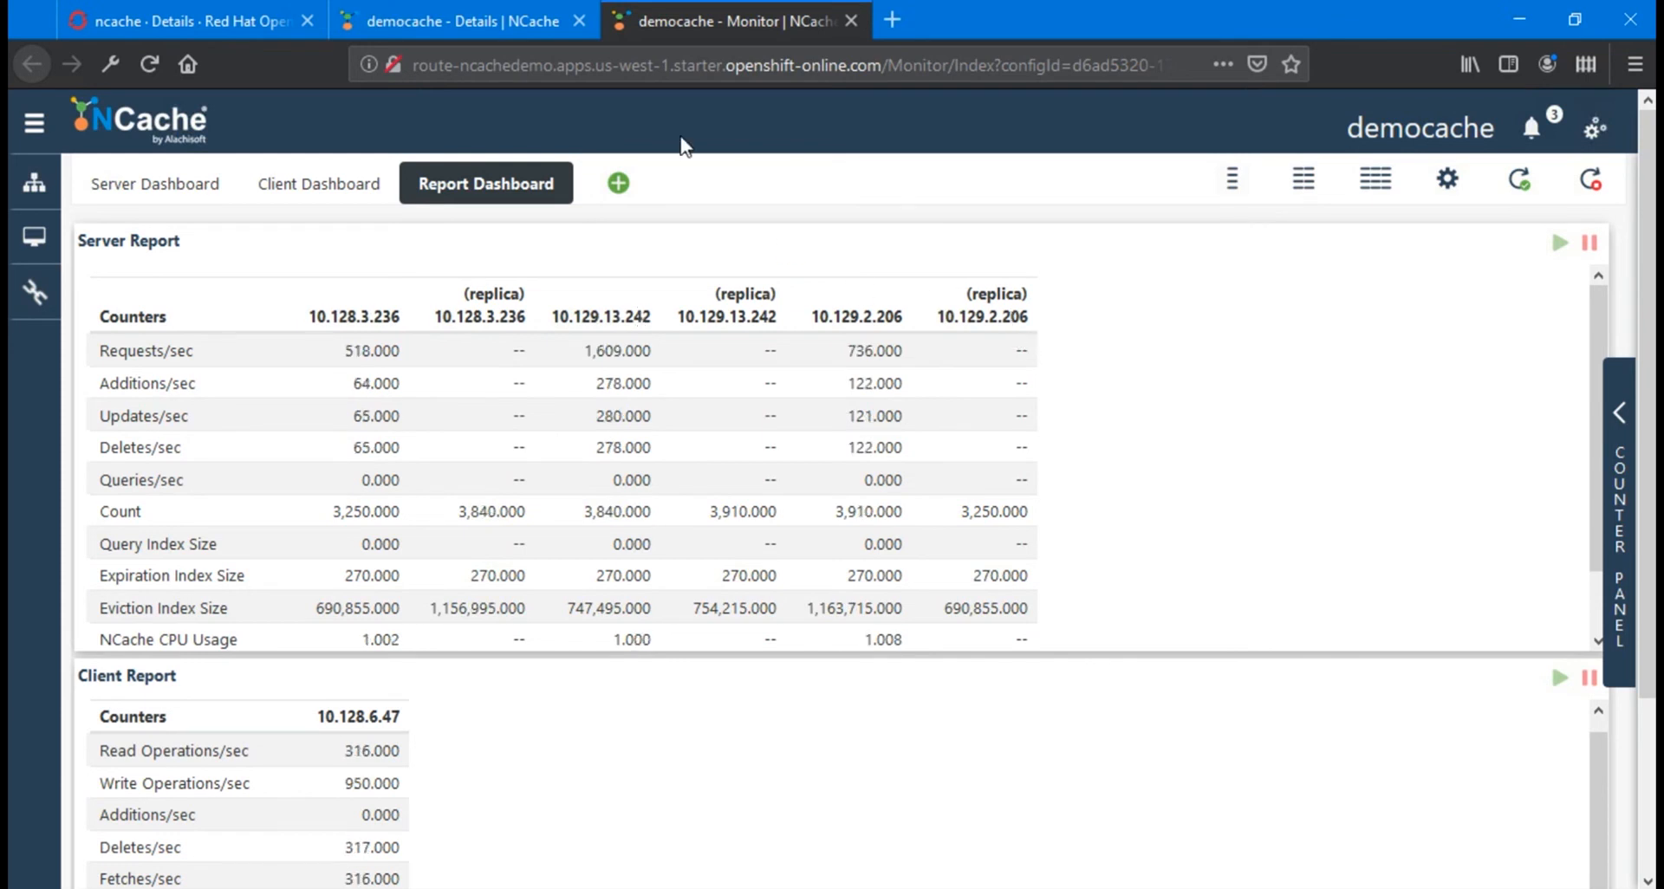
left_click(188, 186)
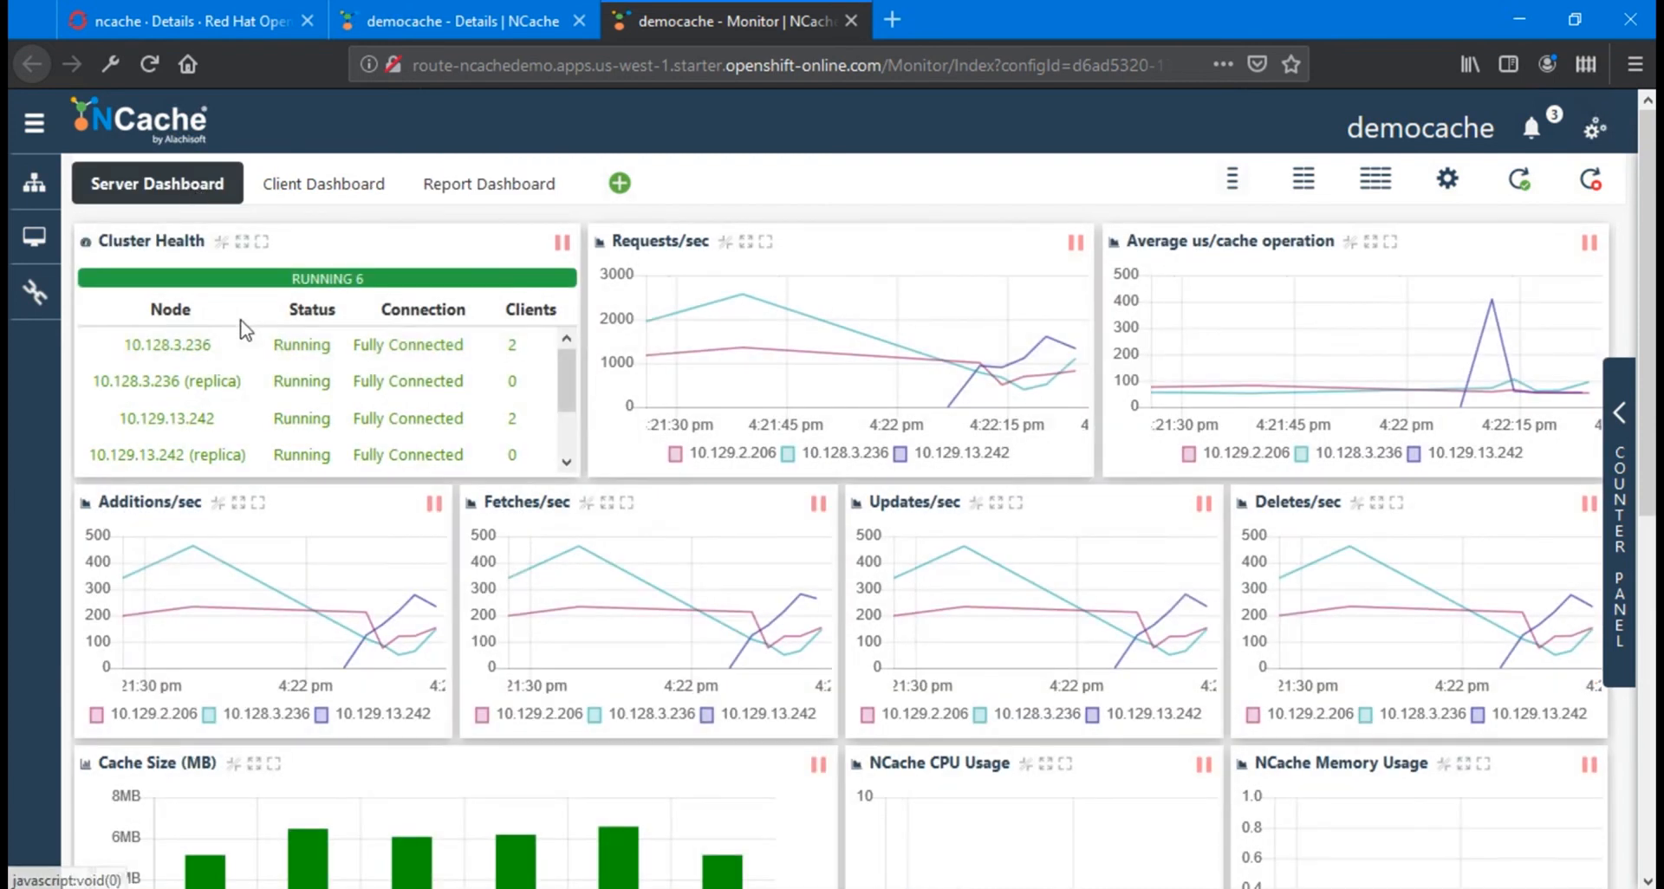
mouse_move(574, 390)
left_mouse_down()
mouse_move(564, 431)
mouse_move(564, 399)
left_mouse_up()
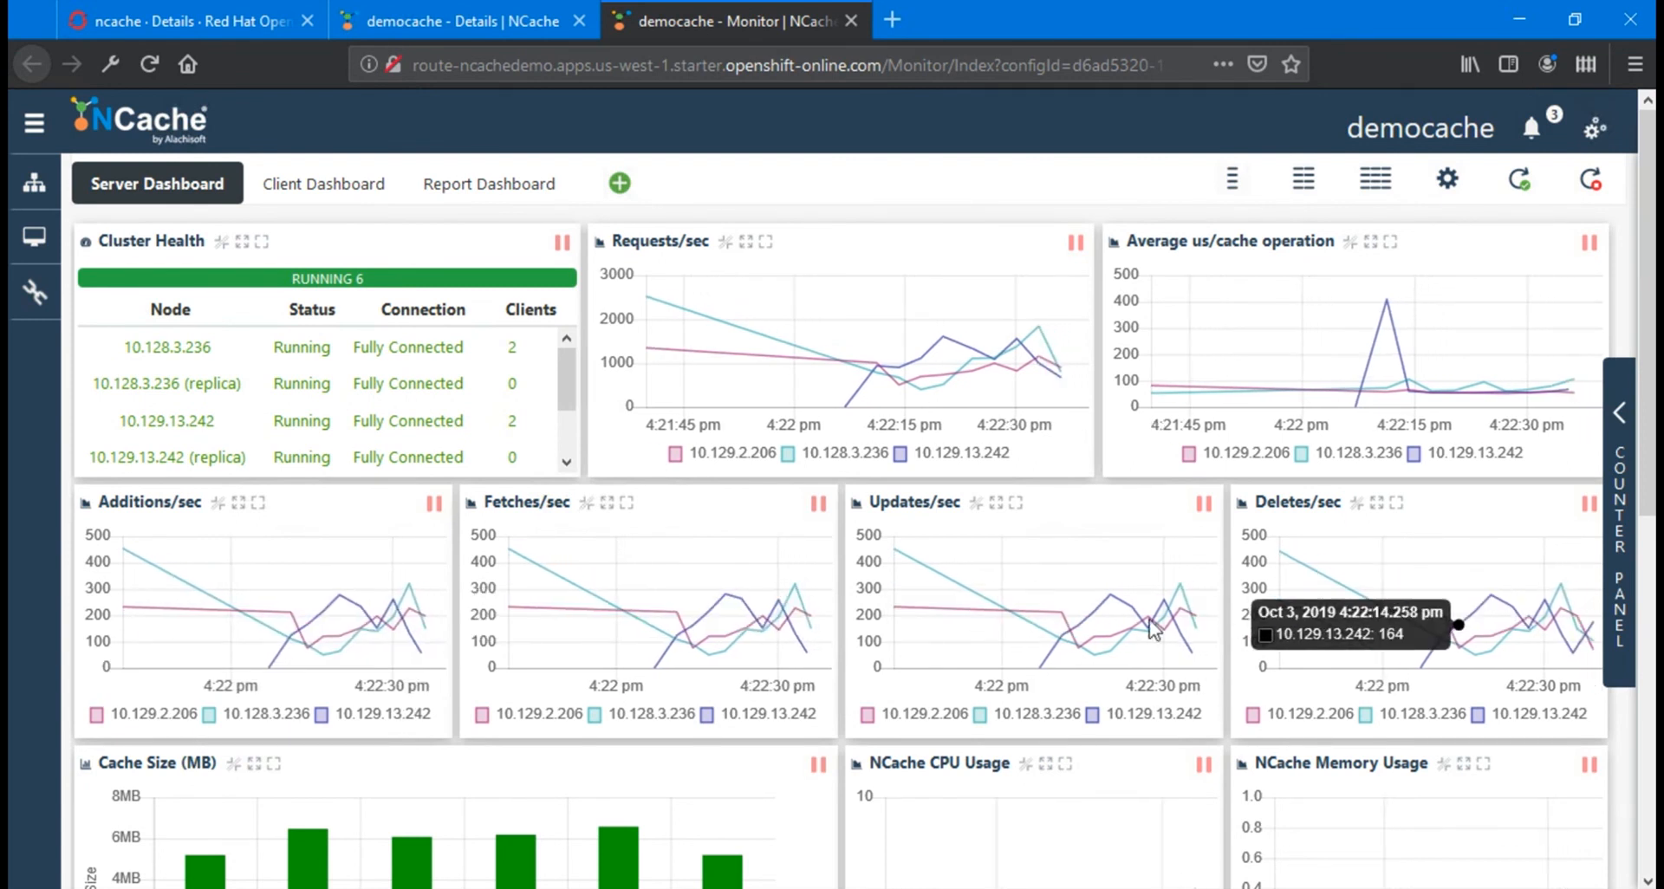
Examine the Server Dashboard's charts, the client connections in Client Process, and each node's client count in Cluster Health.
scroll(667, 607, "down", 2)
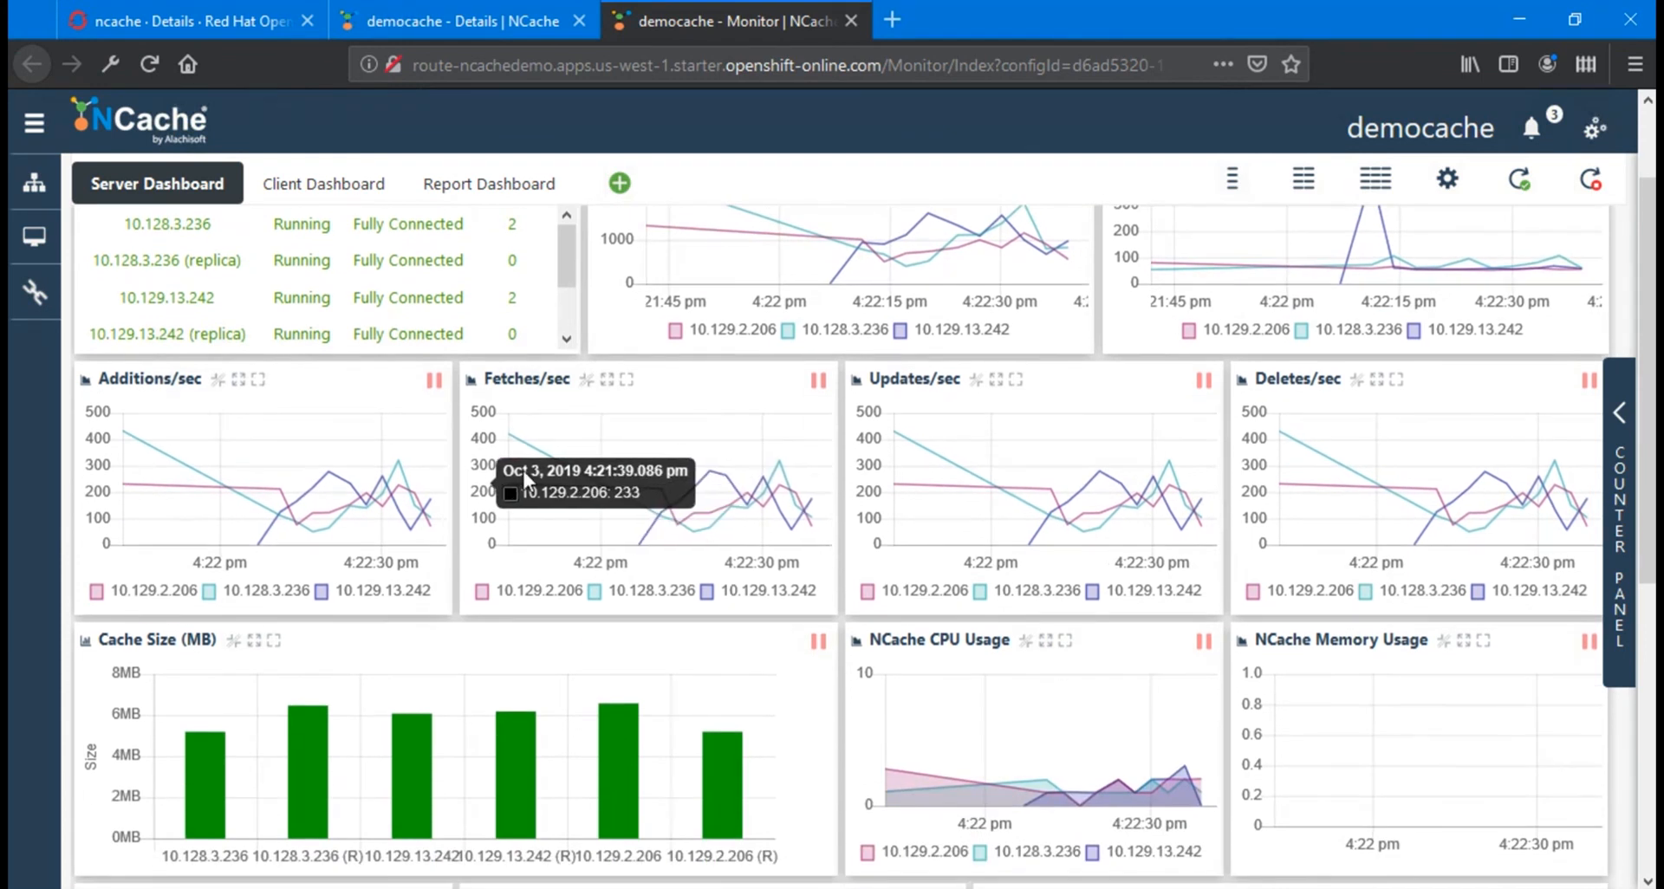
scroll(525, 476, "down", 4)
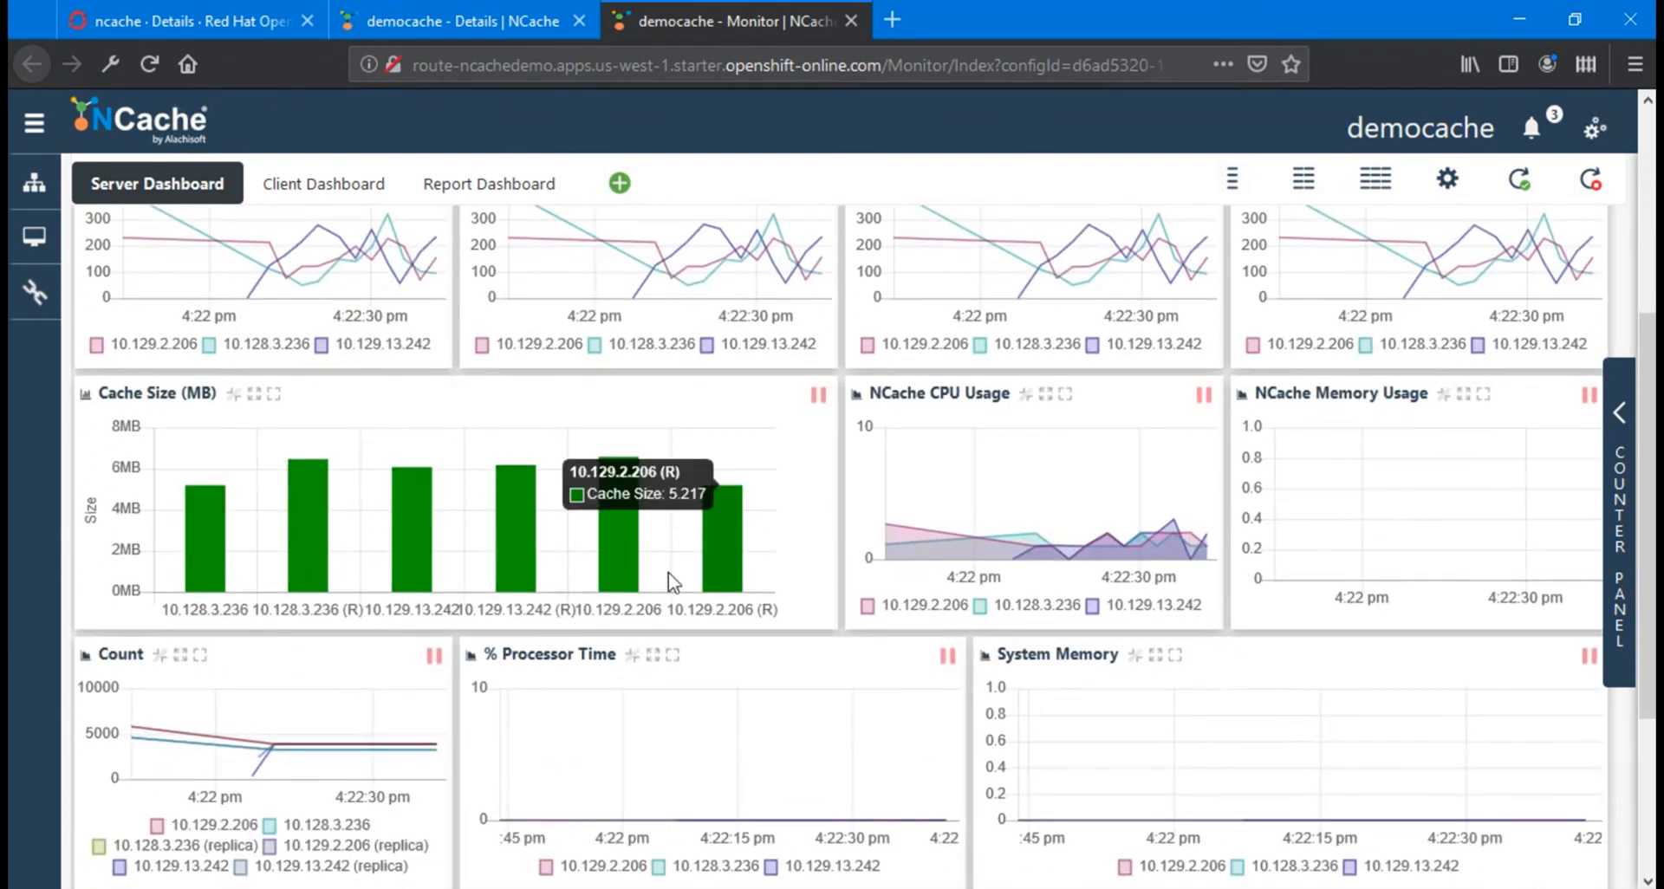
scroll(671, 583, "down", 4)
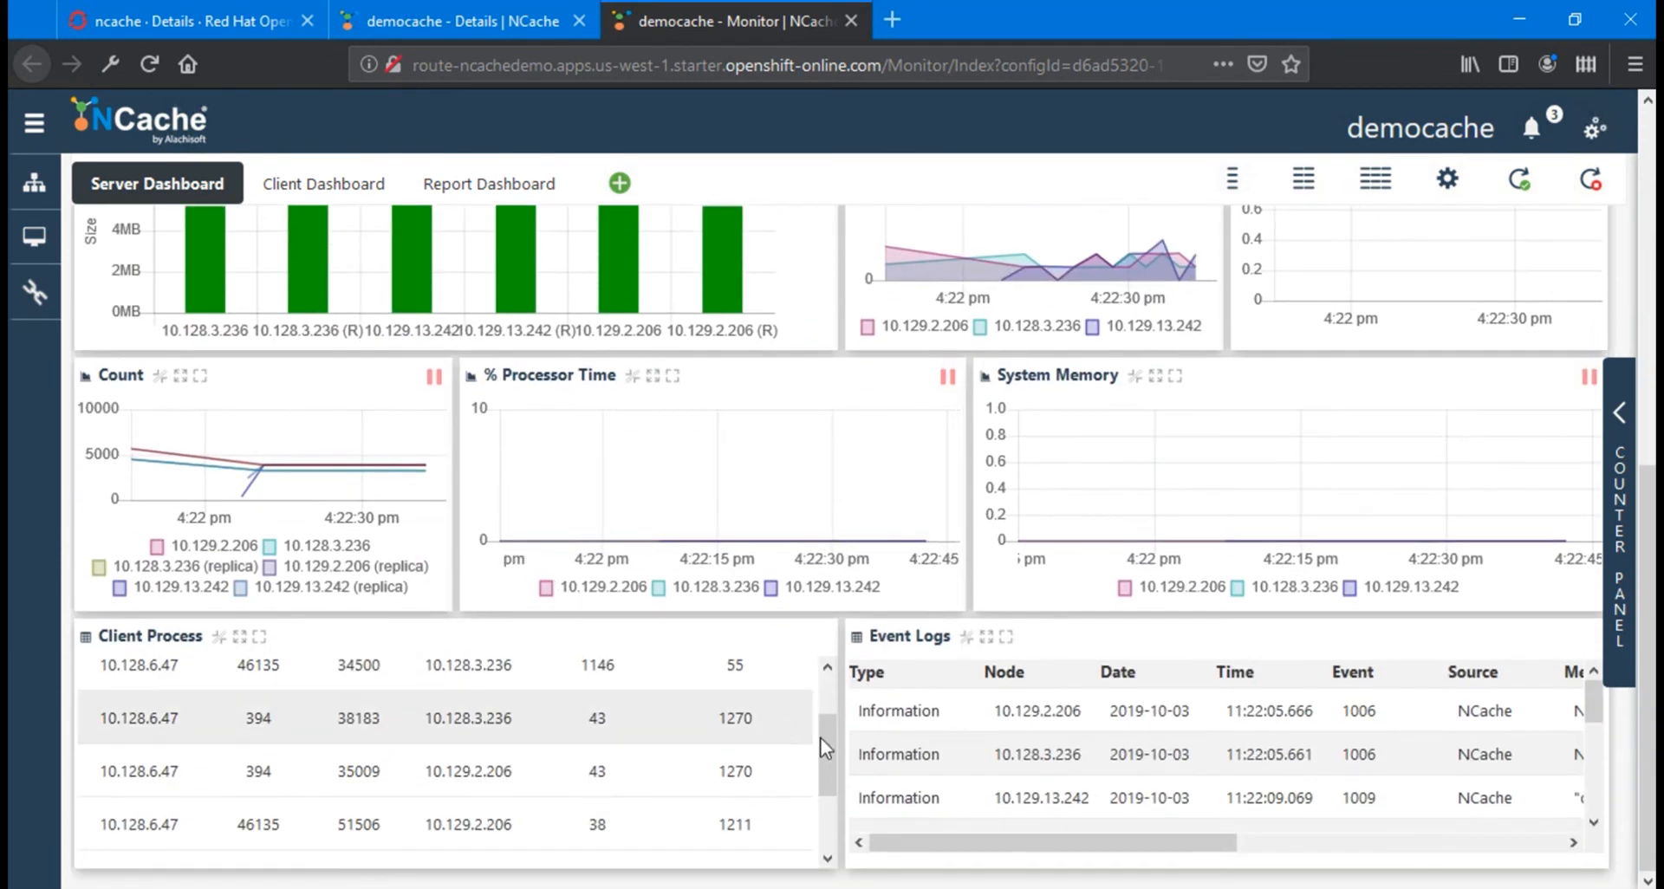
left_click_drag(826, 747, 826, 834)
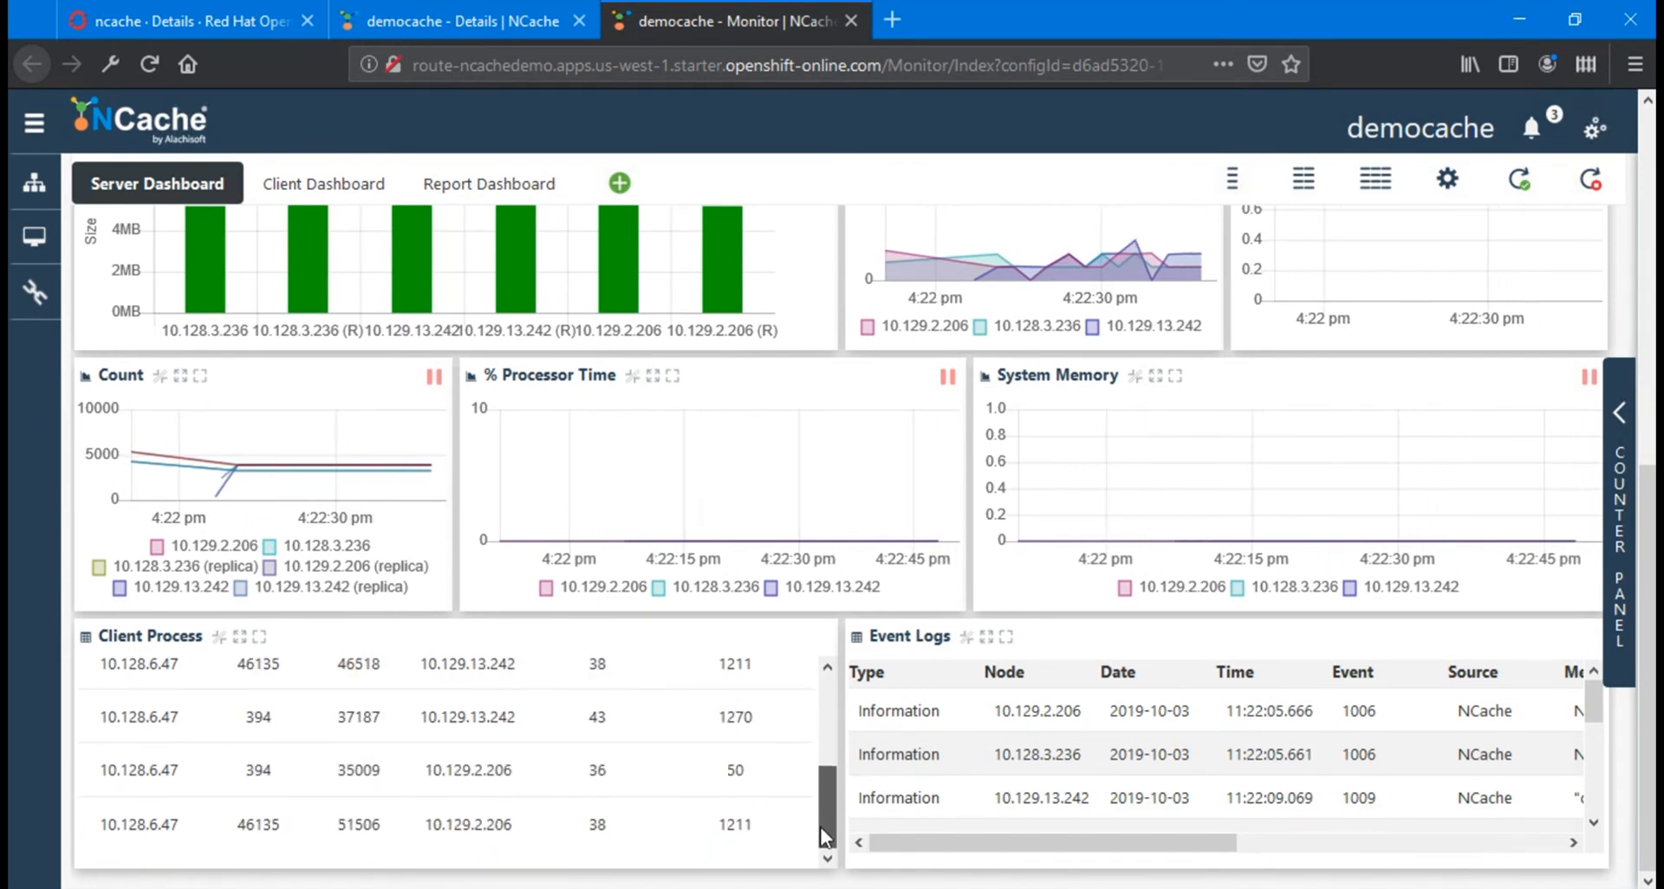
left_click_drag(825, 832, 728, 824)
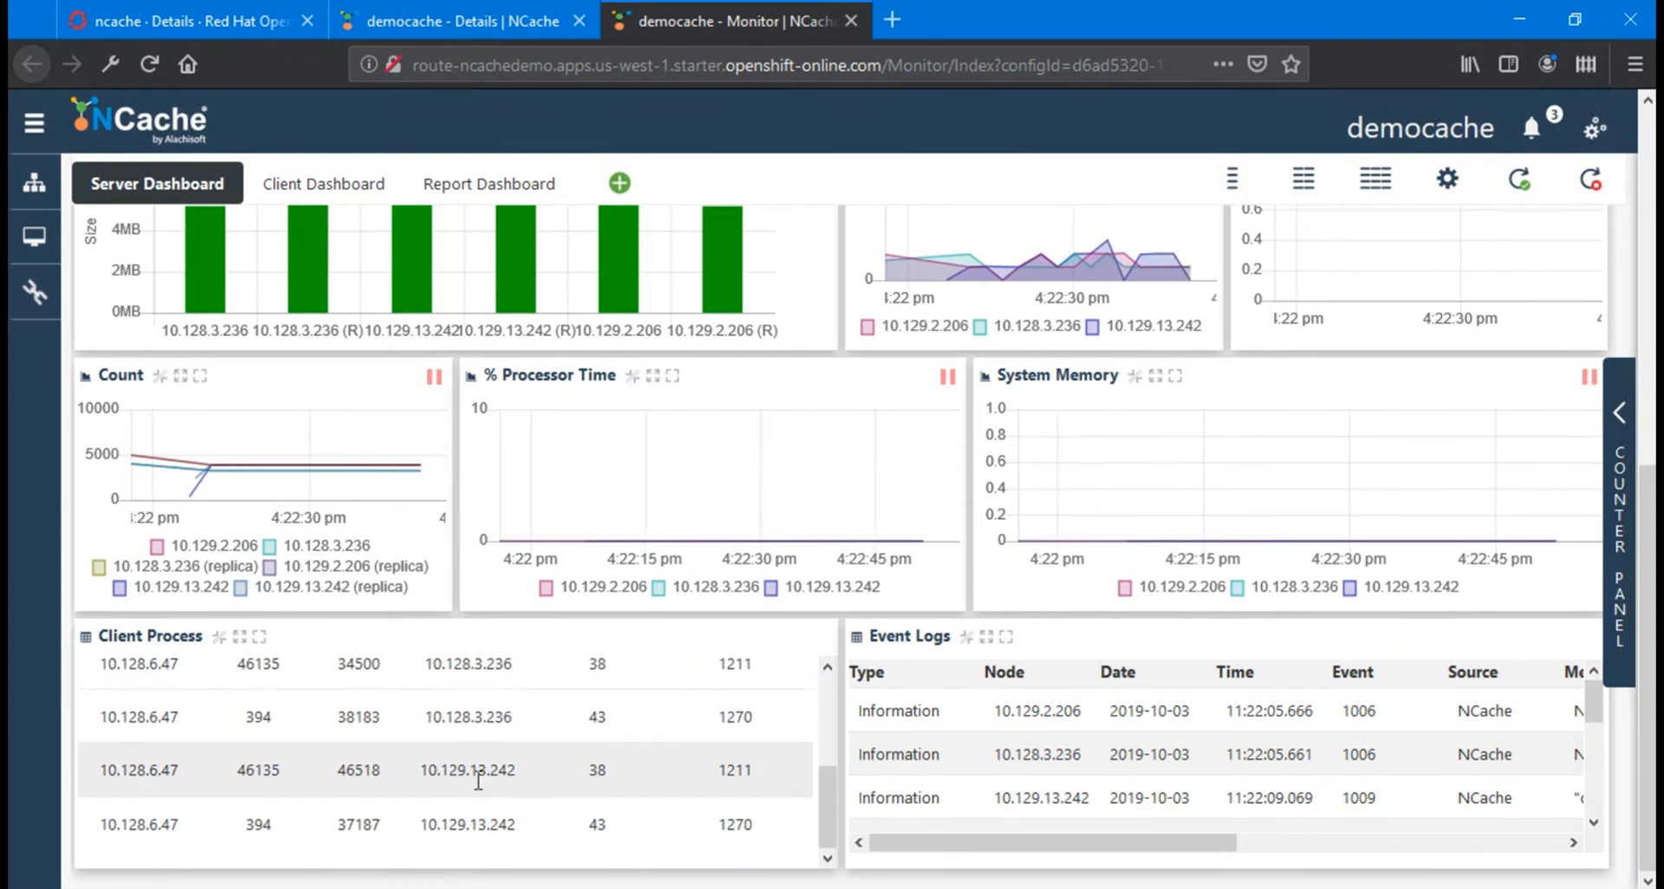
scroll(650, 546, "up", 6)
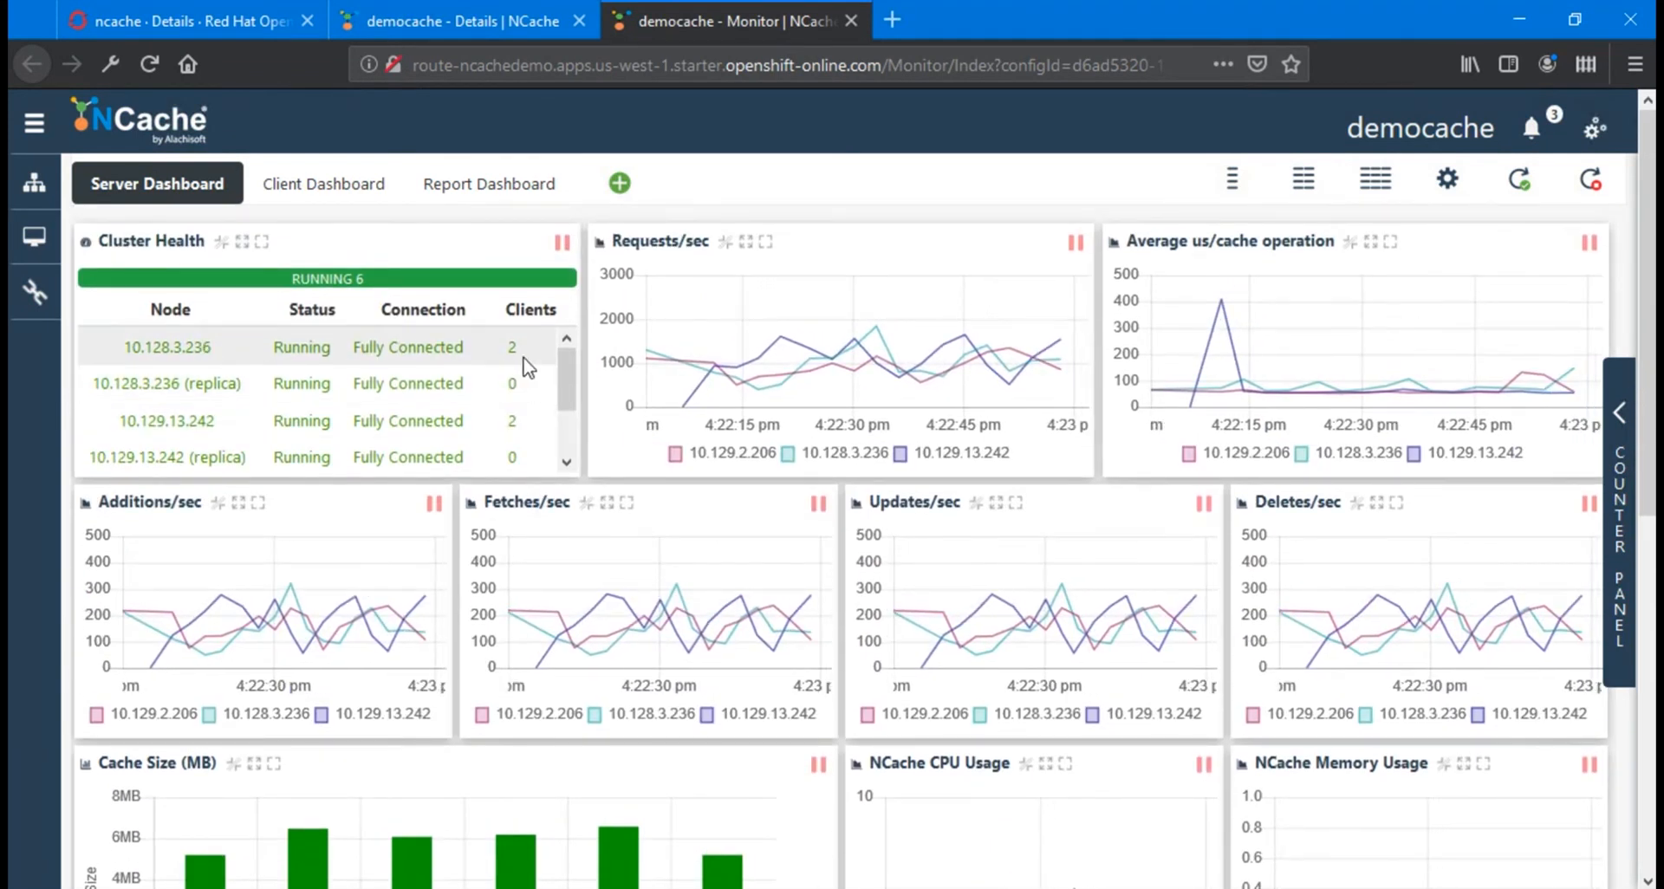
left_click_drag(565, 386, 568, 438)
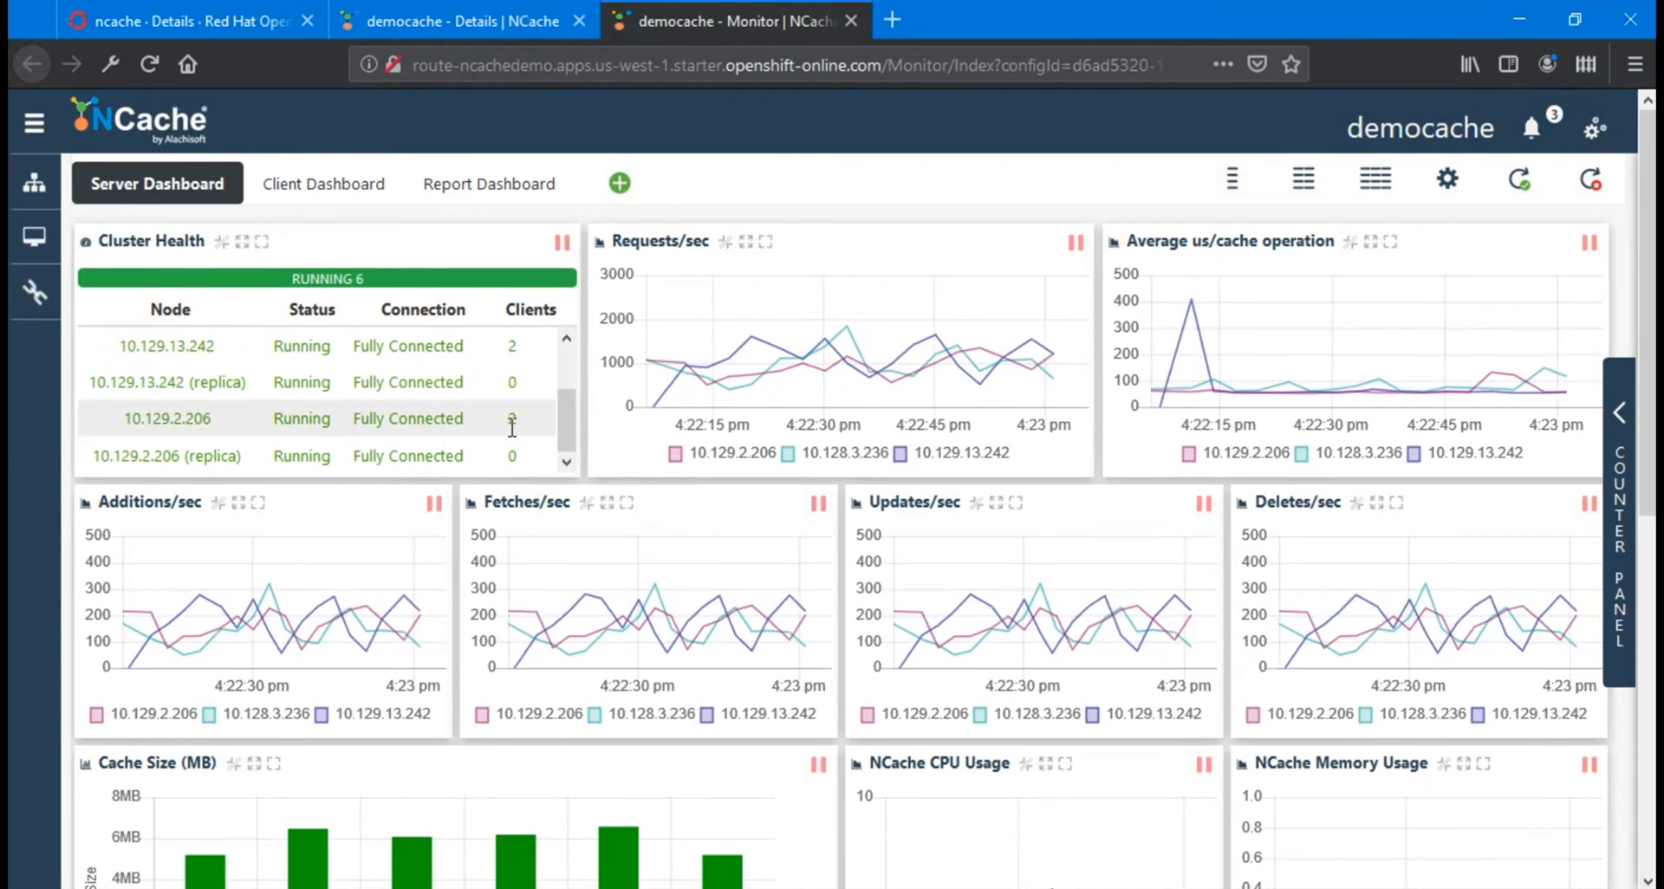
Switch back to the ncache deployment's pod list in the OpenShift console.
left_click(169, 26)
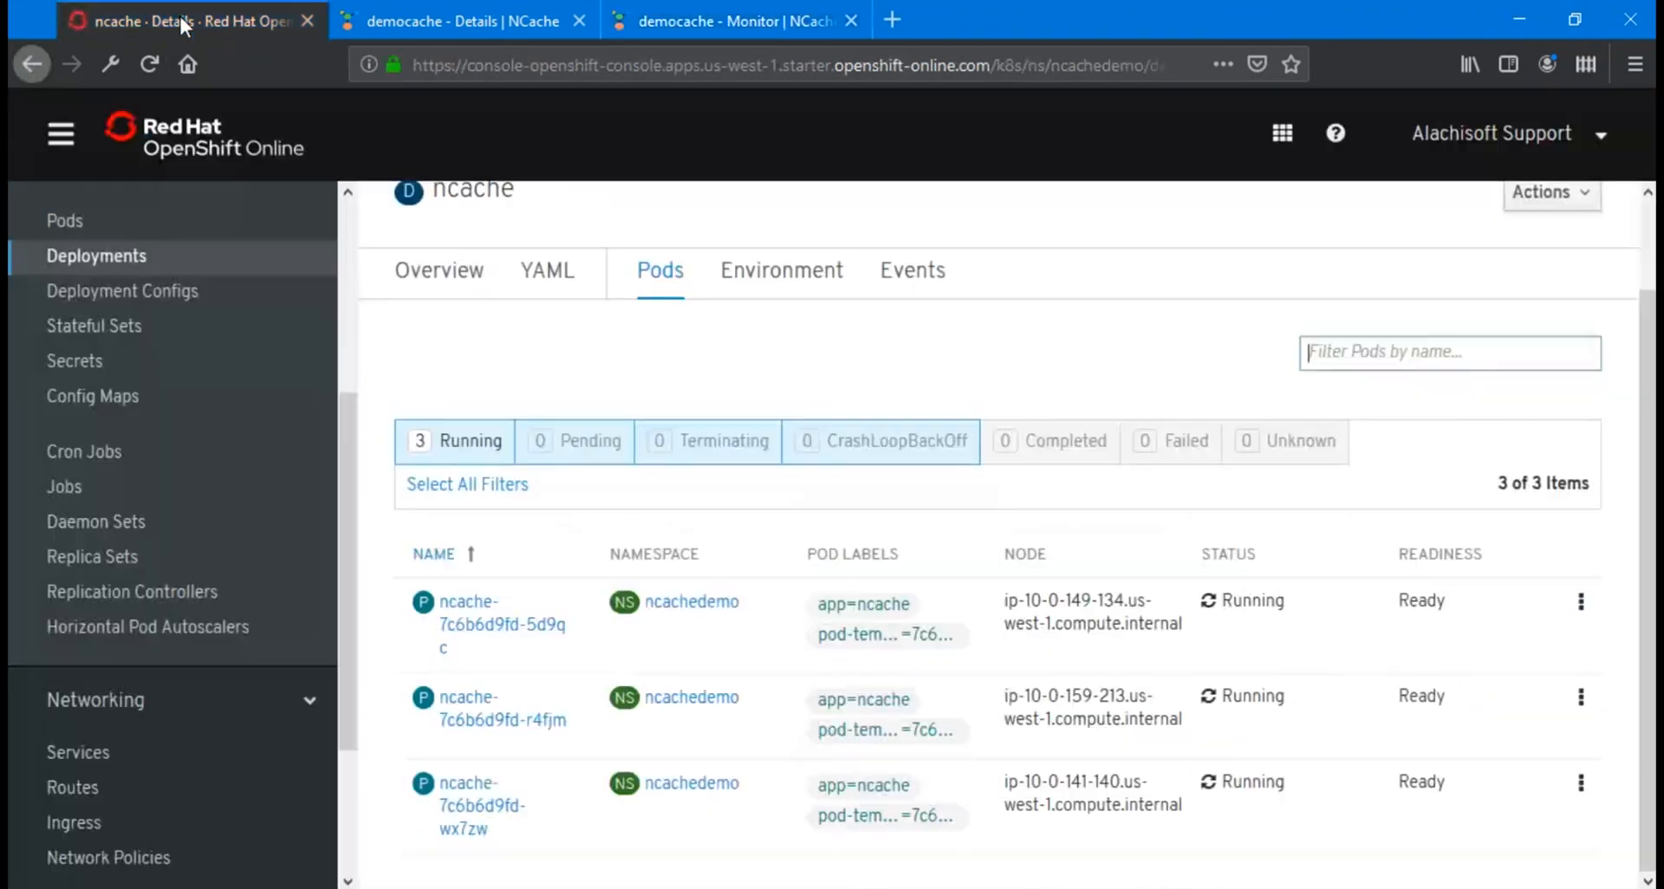